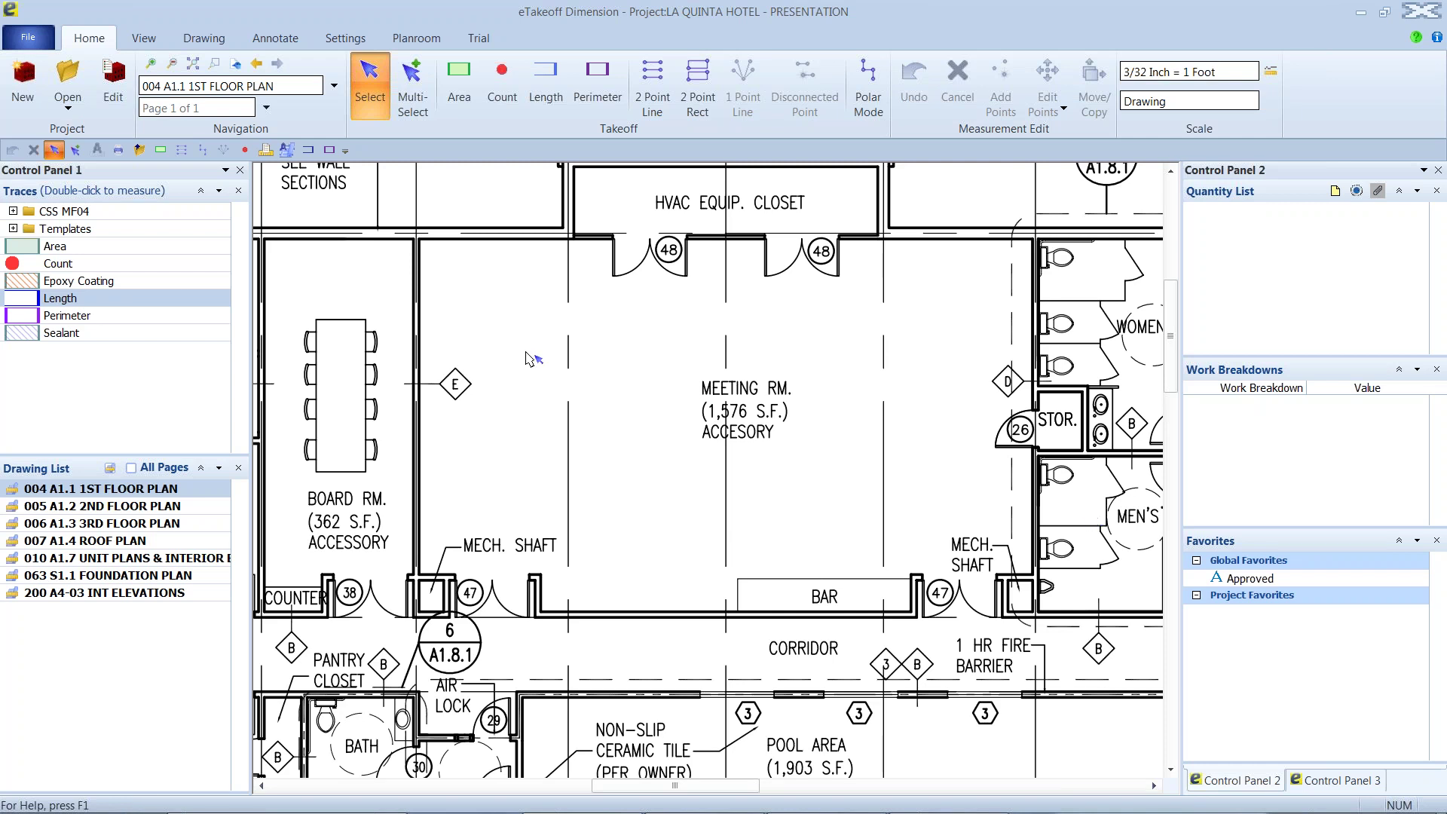
{"action": "scroll", "coordinate": [525, 358], "scroll_direction": "up", "scroll_amount": 1}
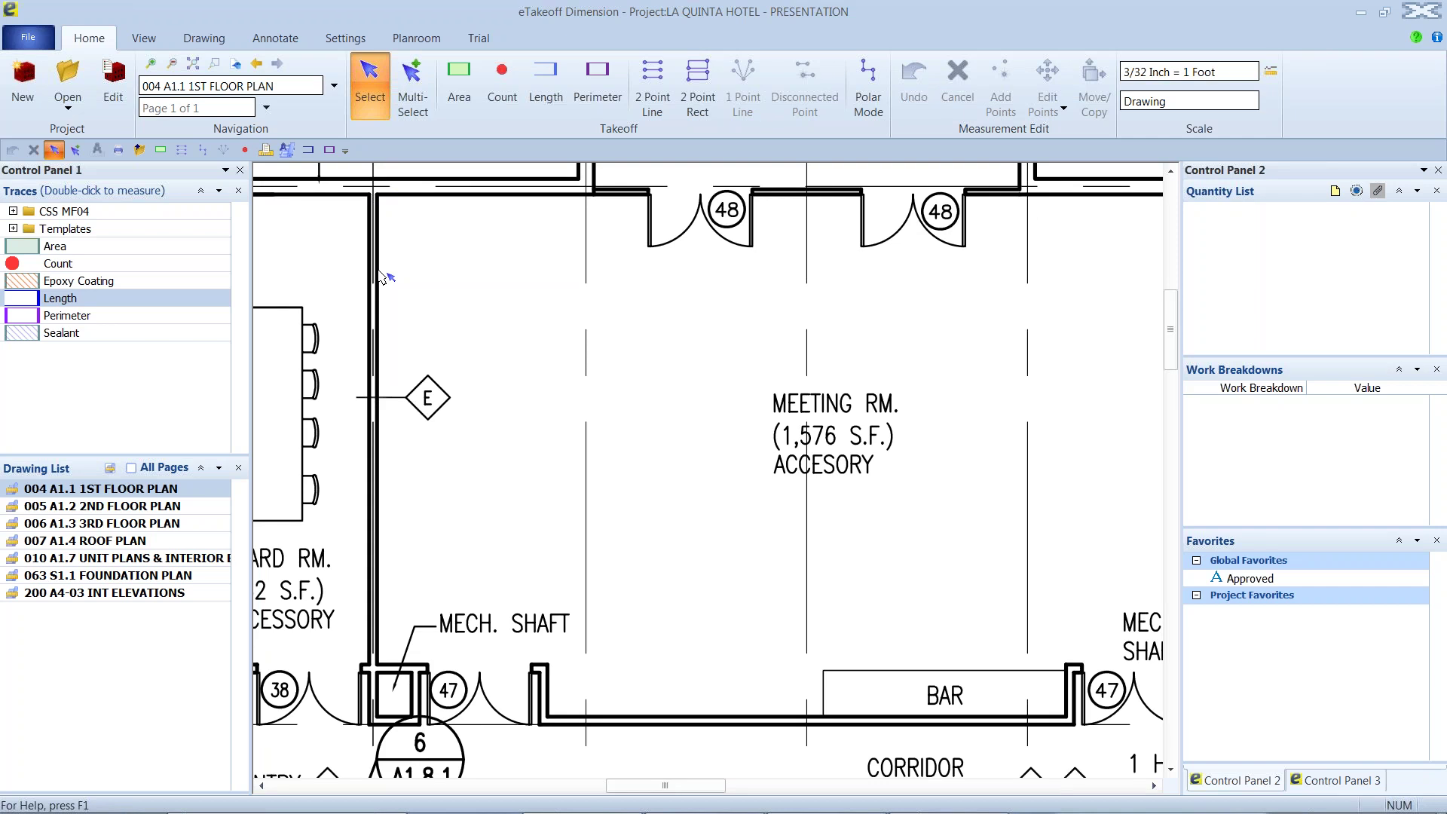
{"action": "scroll", "coordinate": [392, 316], "scroll_direction": "down", "scroll_amount": 4}
{"action": "scroll", "coordinate": [397, 324], "scroll_direction": "down", "scroll_amount": 3}
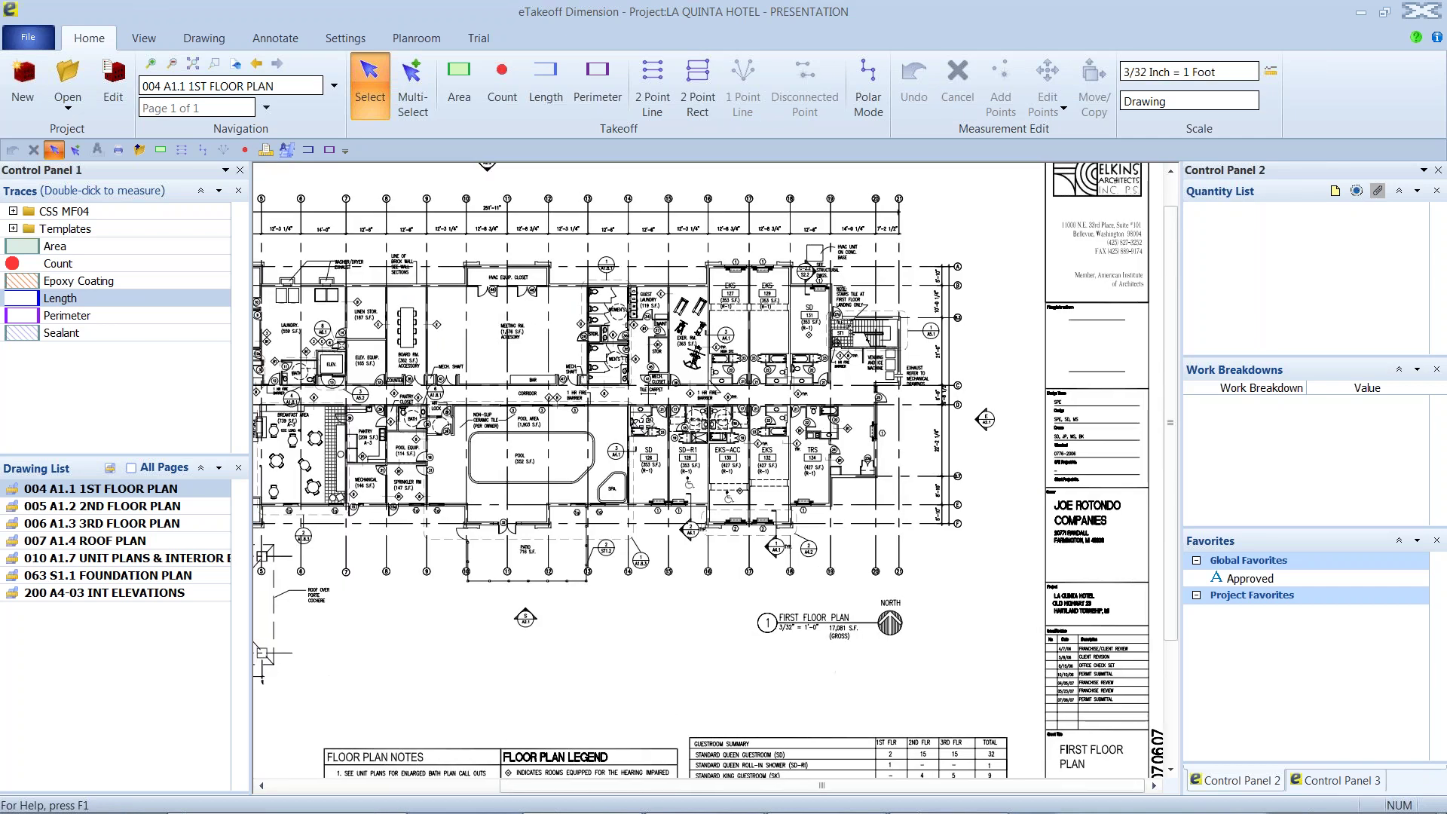
{"action": "scroll", "coordinate": [397, 324], "scroll_direction": "up", "scroll_amount": 3}
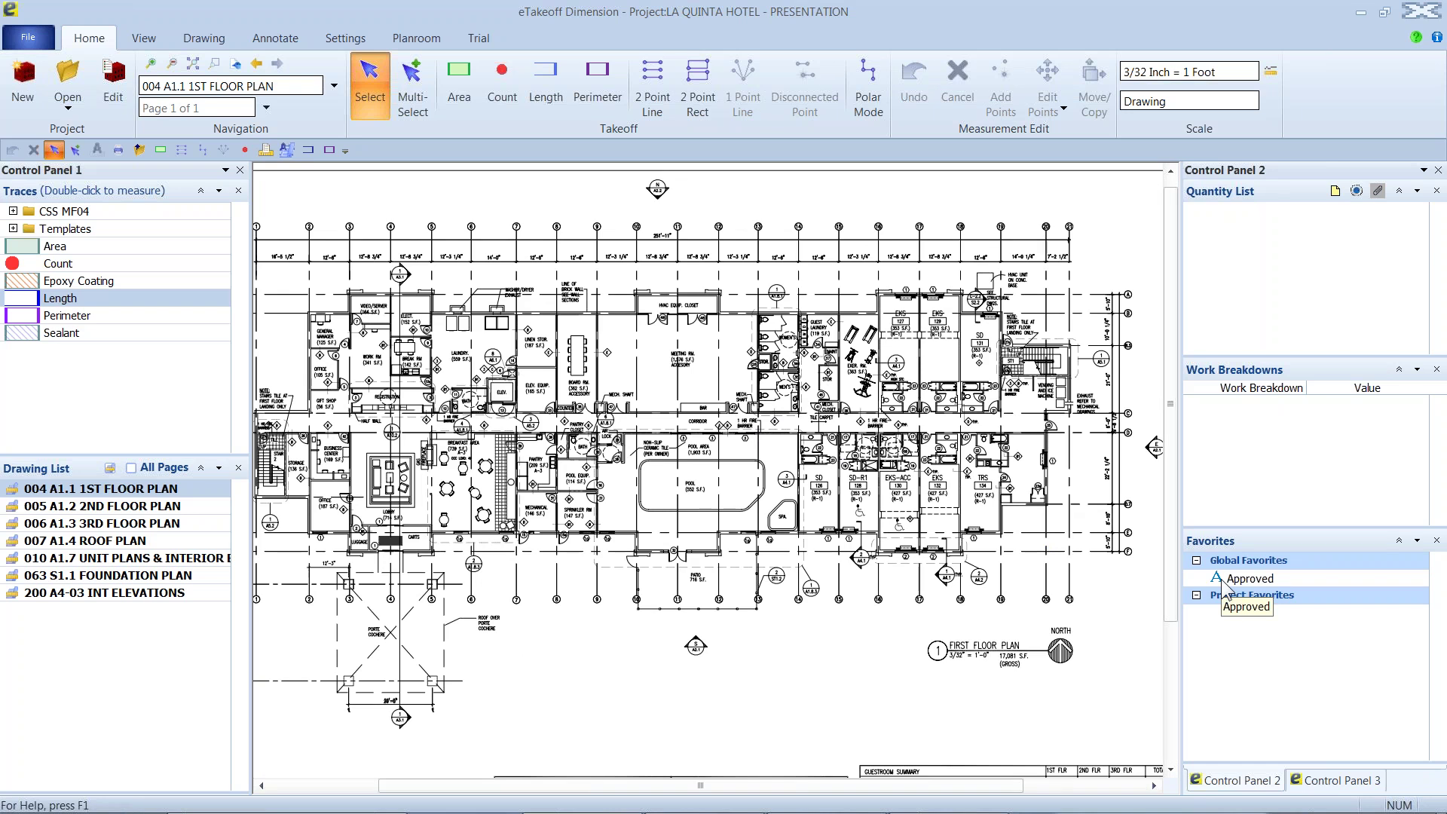
Step: Open the 005 A1.2 2ND FLOOR PLAN drawing and set the measurement filtering mode to Show
{"action": "double_click", "coordinate": [162, 505]}
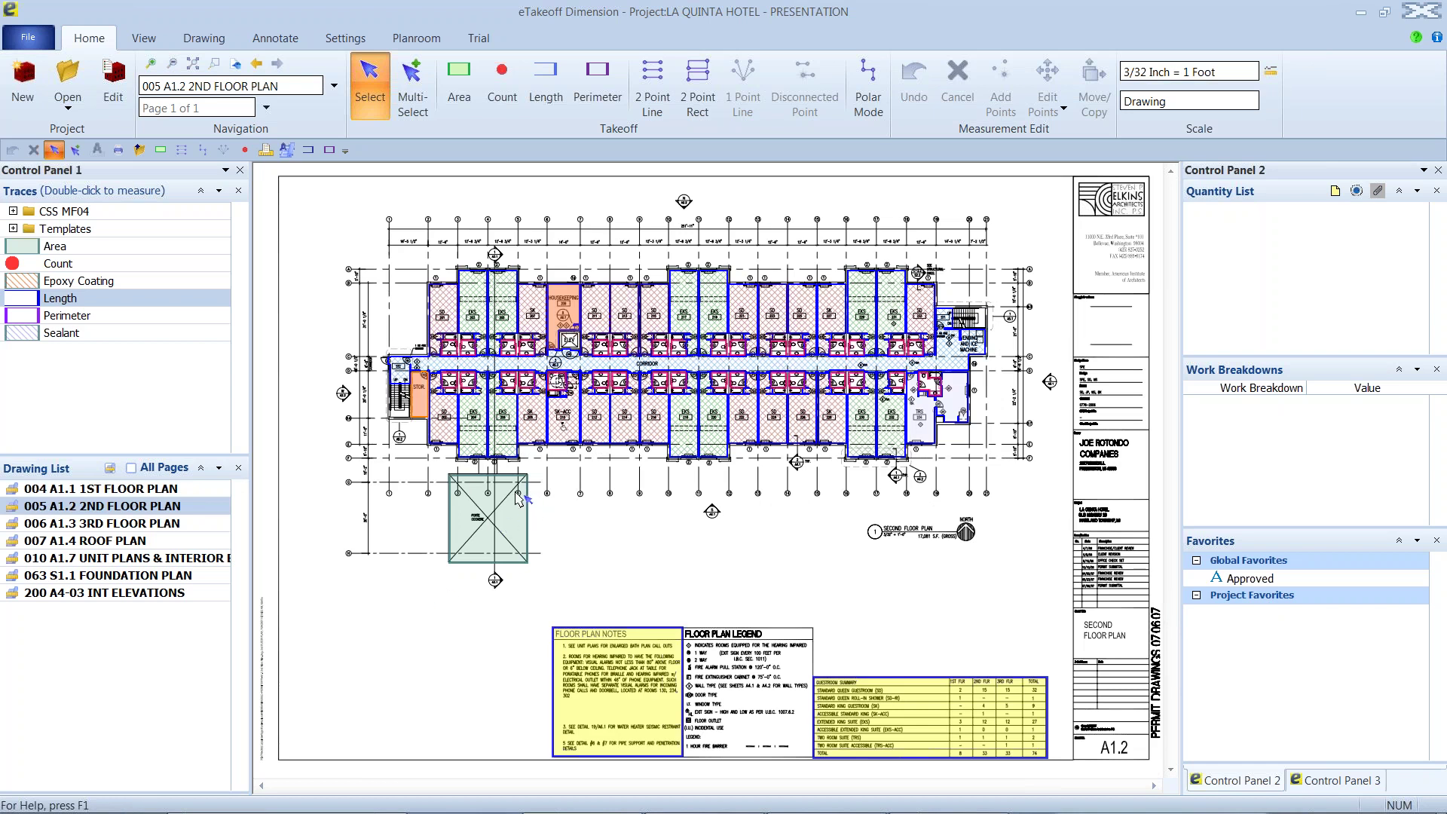
{"action": "left_click", "coordinate": [1331, 783]}
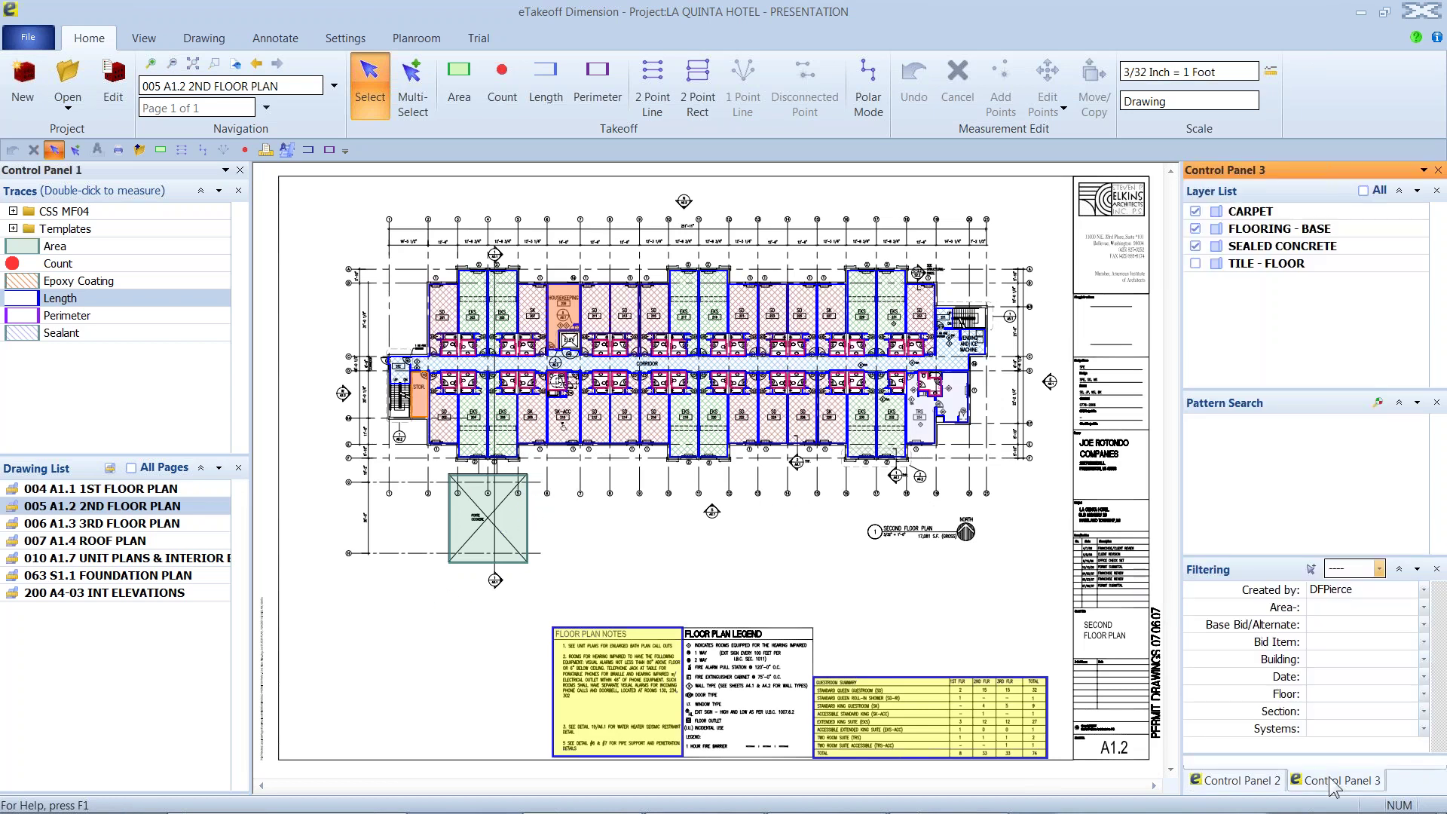
{"action": "left_click", "coordinate": [1378, 568]}
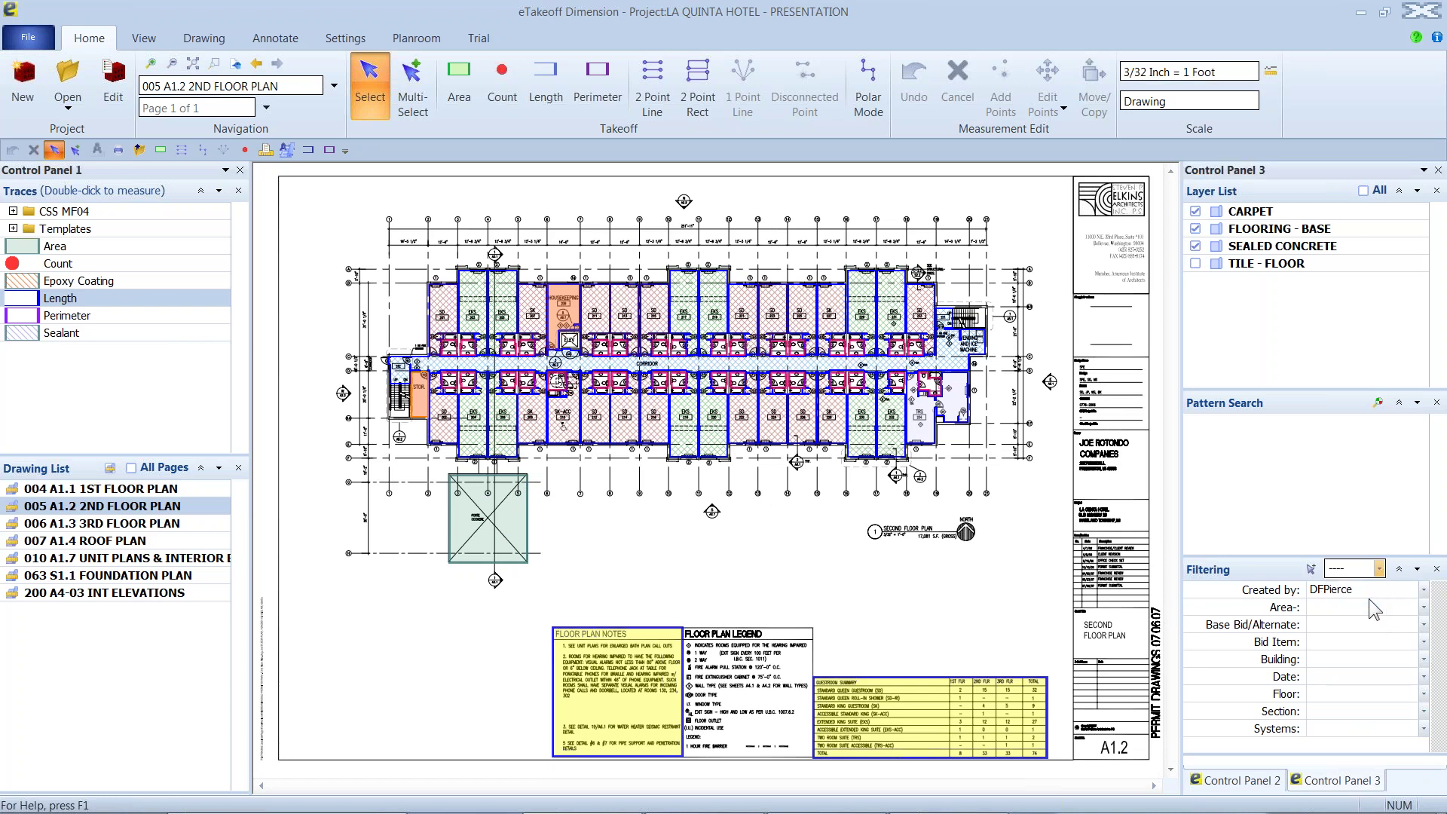
{"action": "left_click", "coordinate": [1368, 598]}
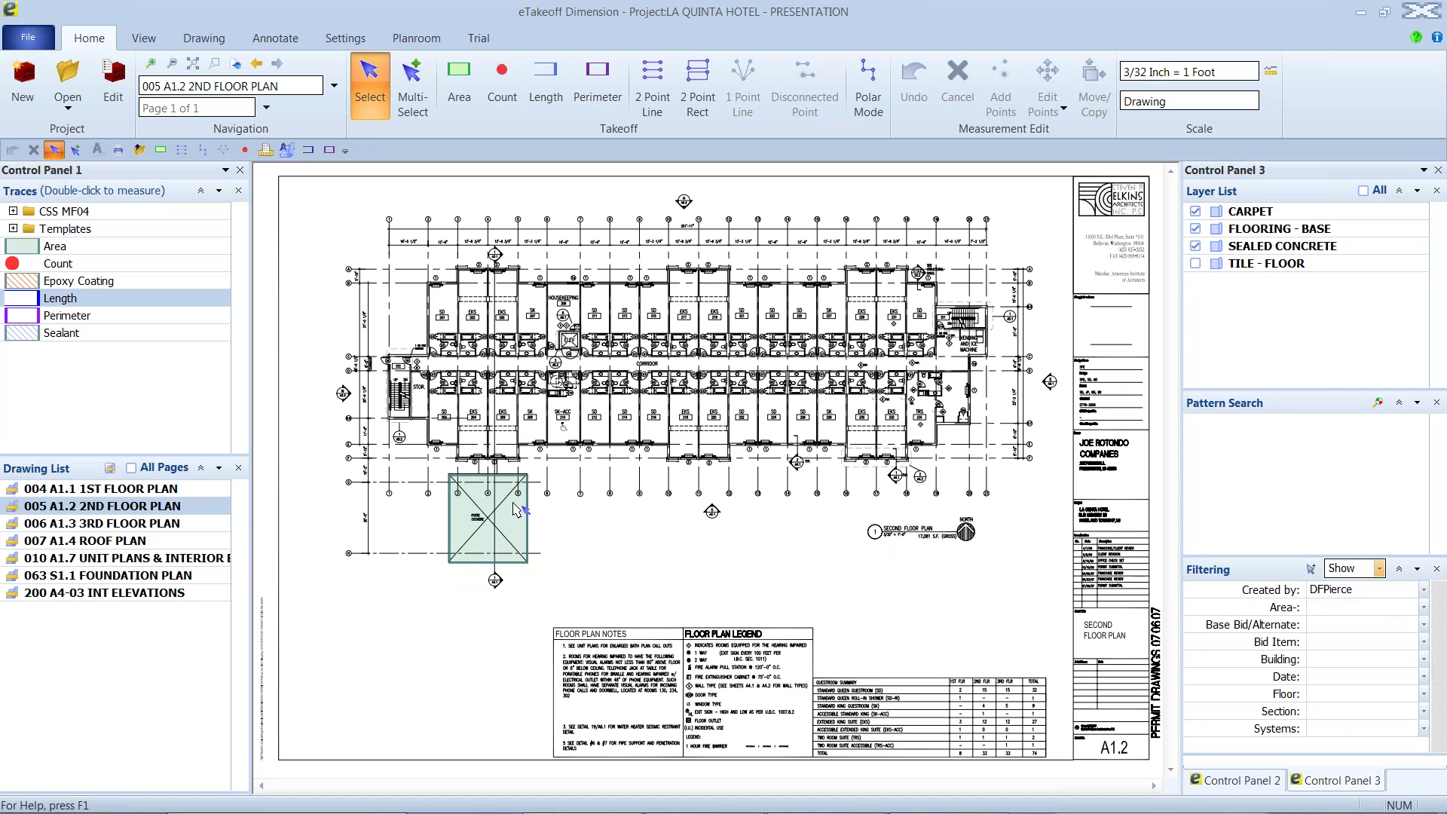
Step: Return to the 004 A1.1 1ST FLOOR PLAN drawing and display Control Panel 2
{"action": "double_click", "coordinate": [113, 488]}
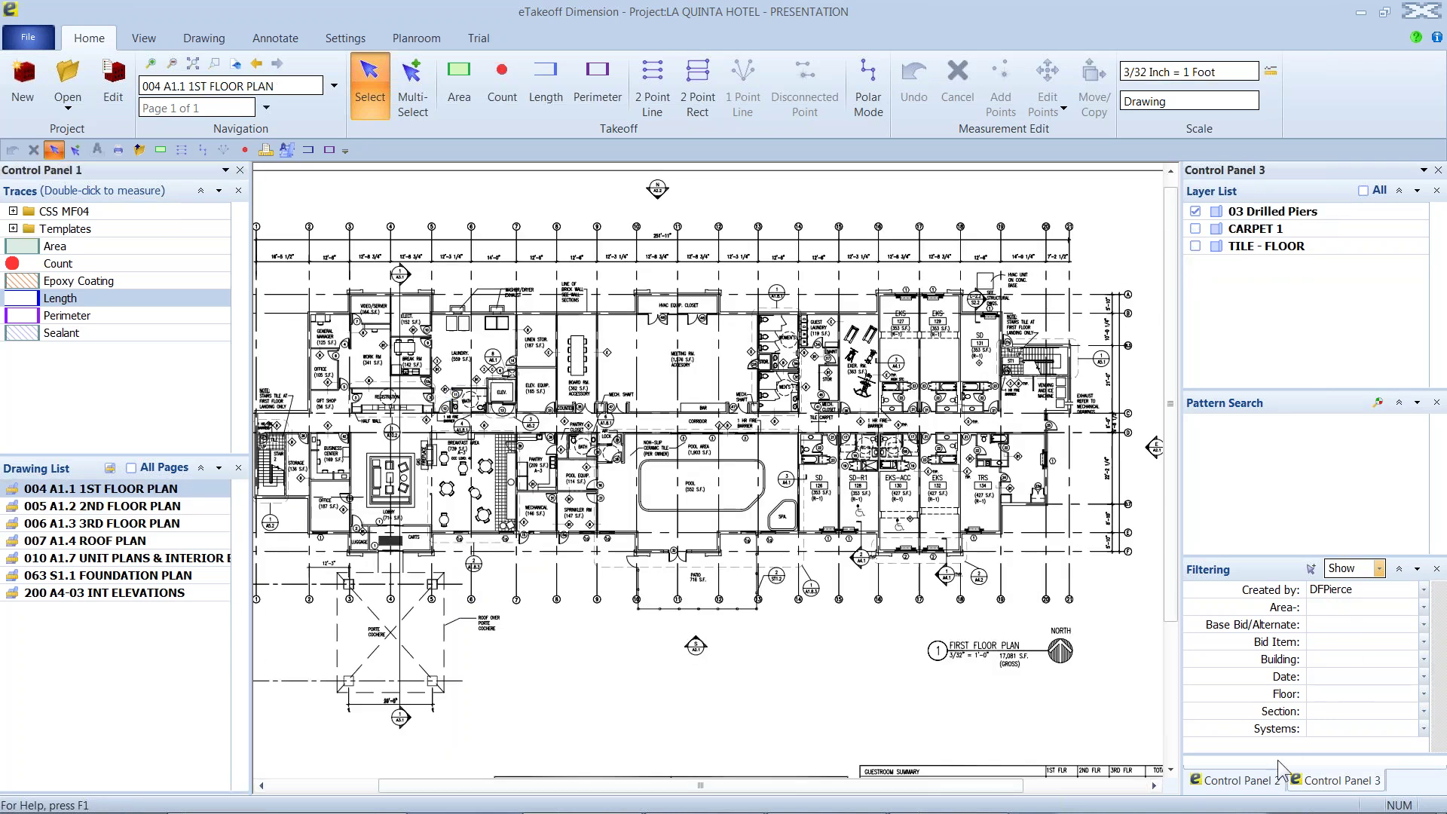
{"action": "left_click", "coordinate": [1239, 781]}
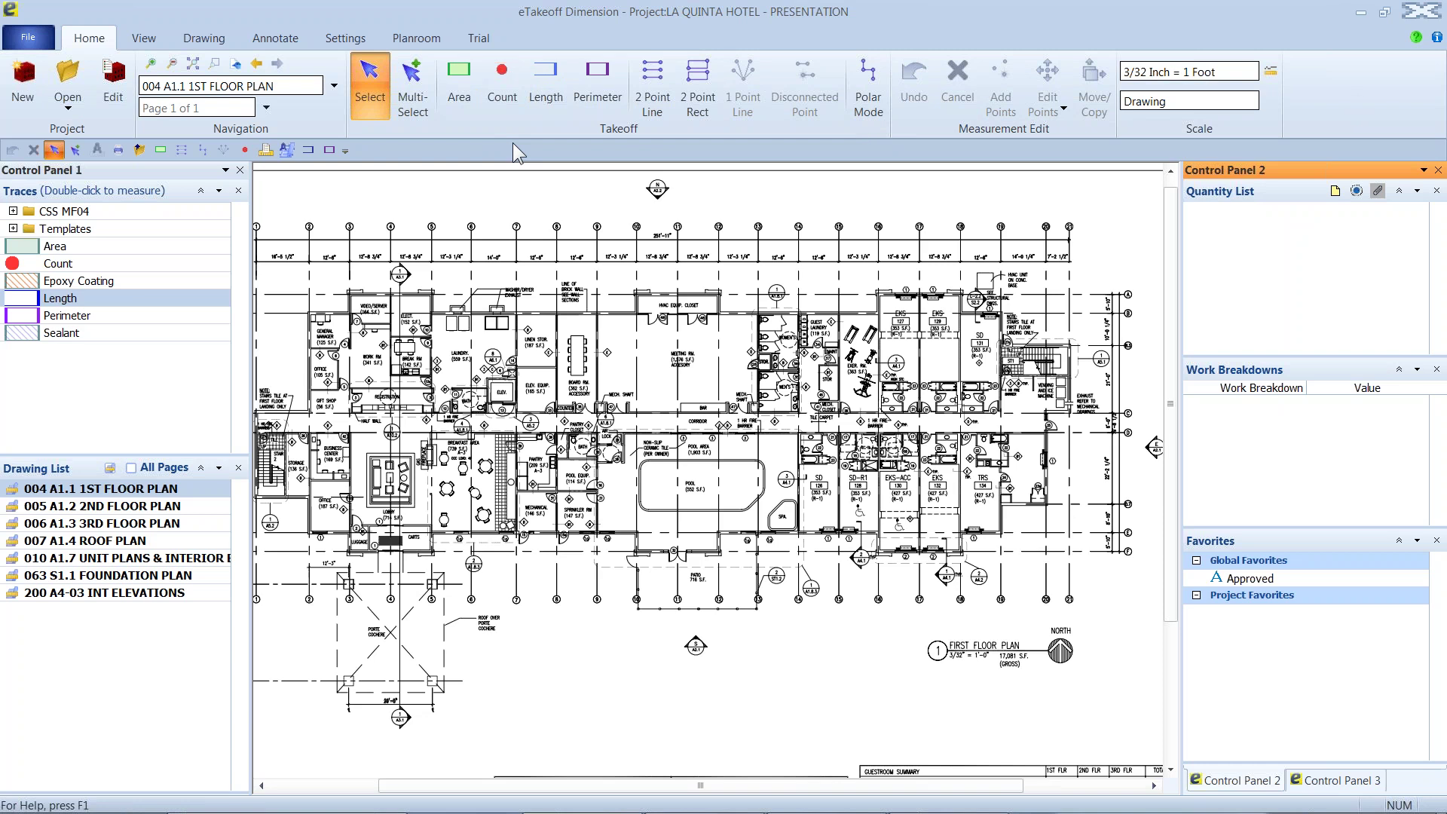
Step: Add the Quantity Worksheet command to the Quick Access Toolbar
{"action": "right_click", "coordinate": [748, 88]}
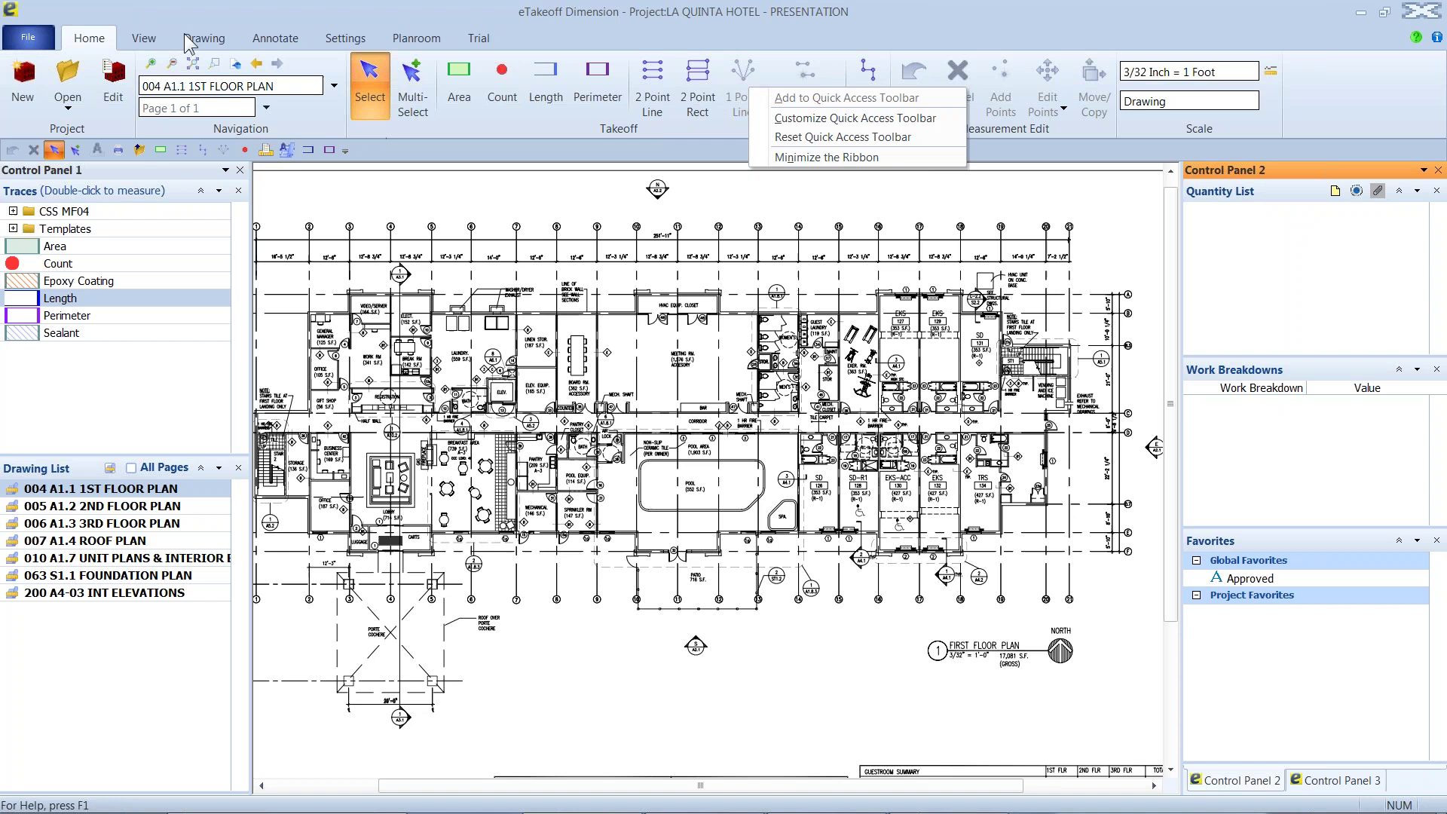
{"action": "left_click", "coordinate": [145, 40]}
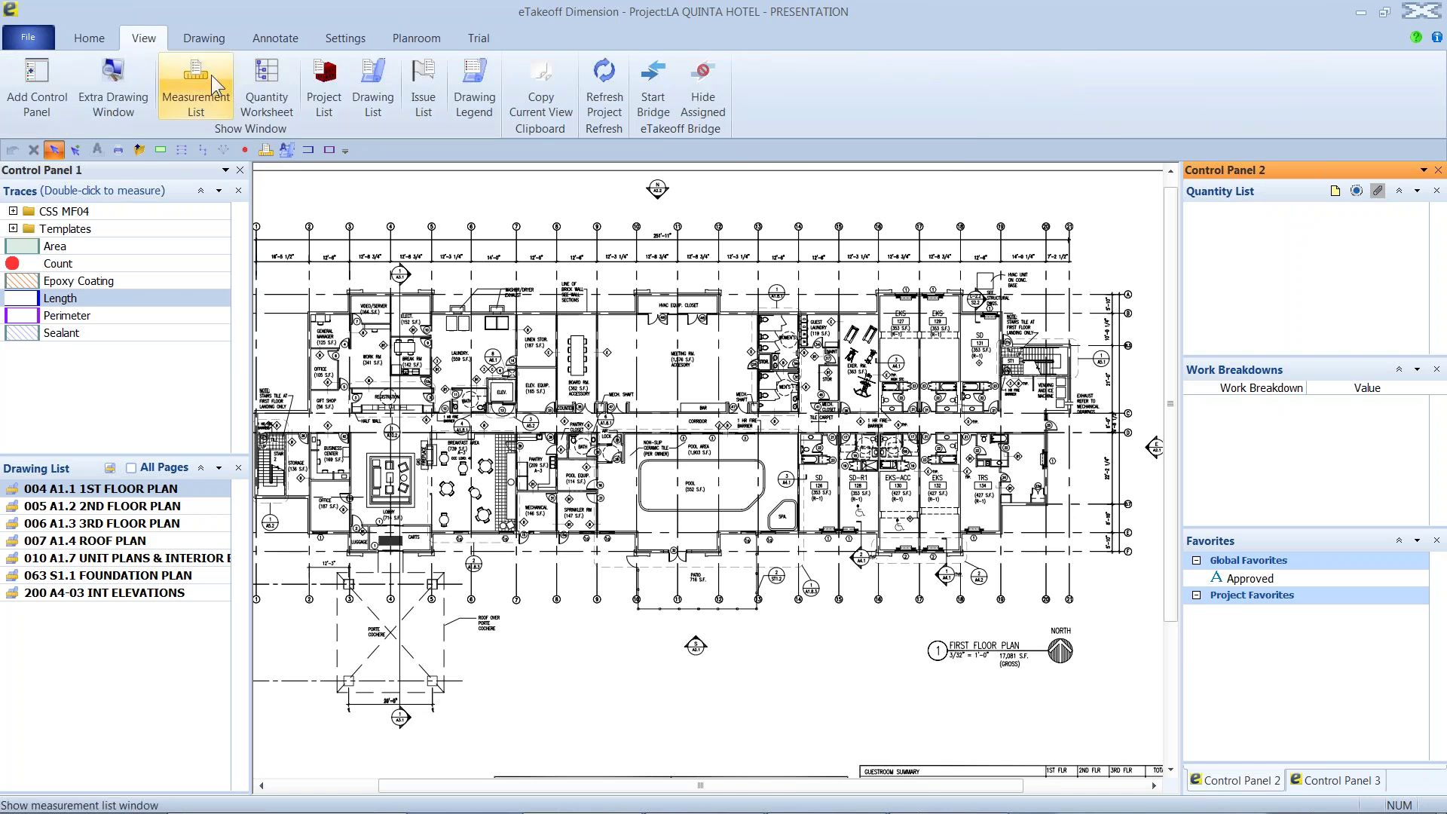
{"action": "right_click", "coordinate": [264, 84]}
{"action": "left_click", "coordinate": [301, 94]}
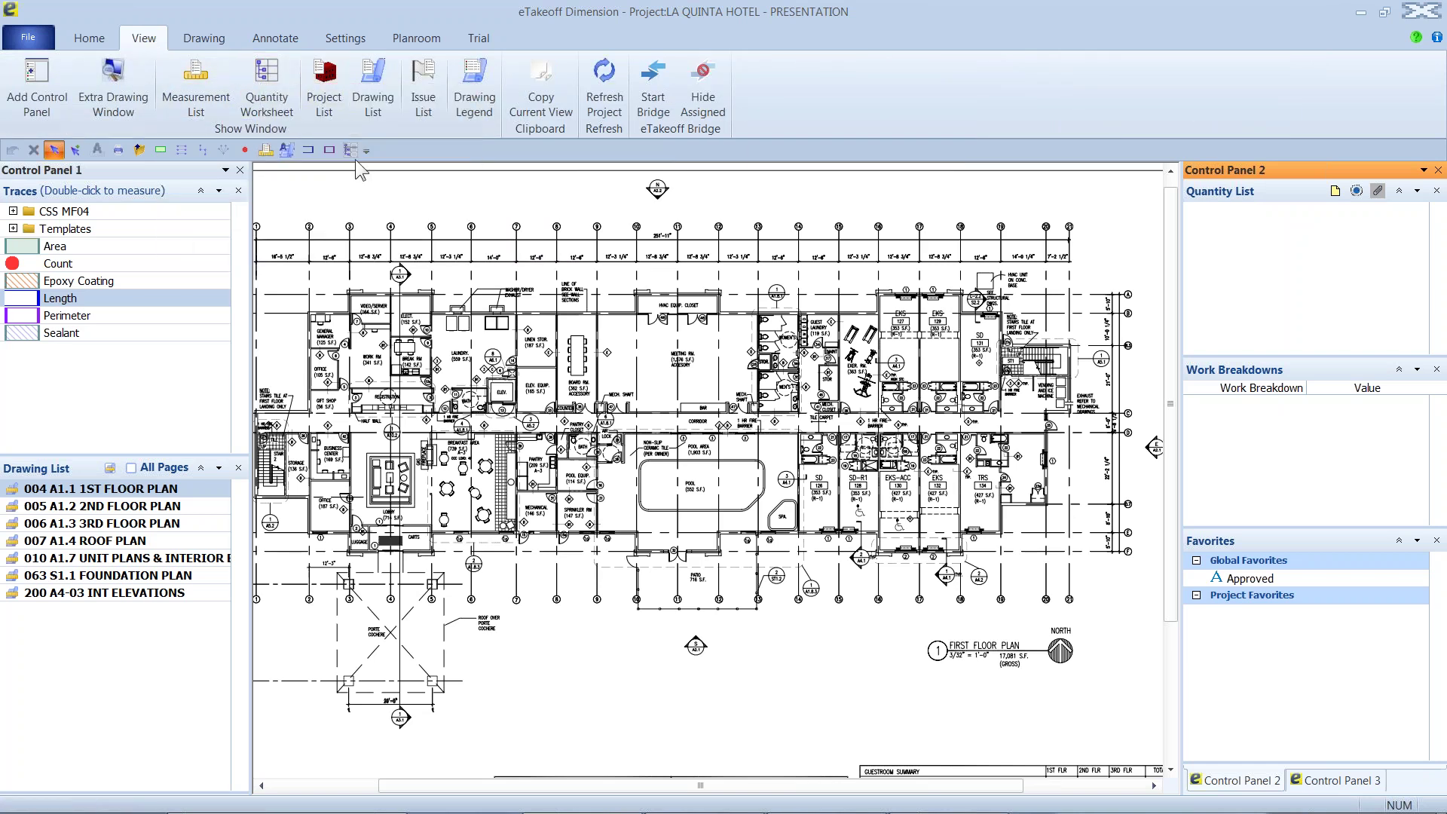
Step: Minimize the ribbon to enlarge the drawing area and restore it to its full height
{"action": "right_click", "coordinate": [404, 154]}
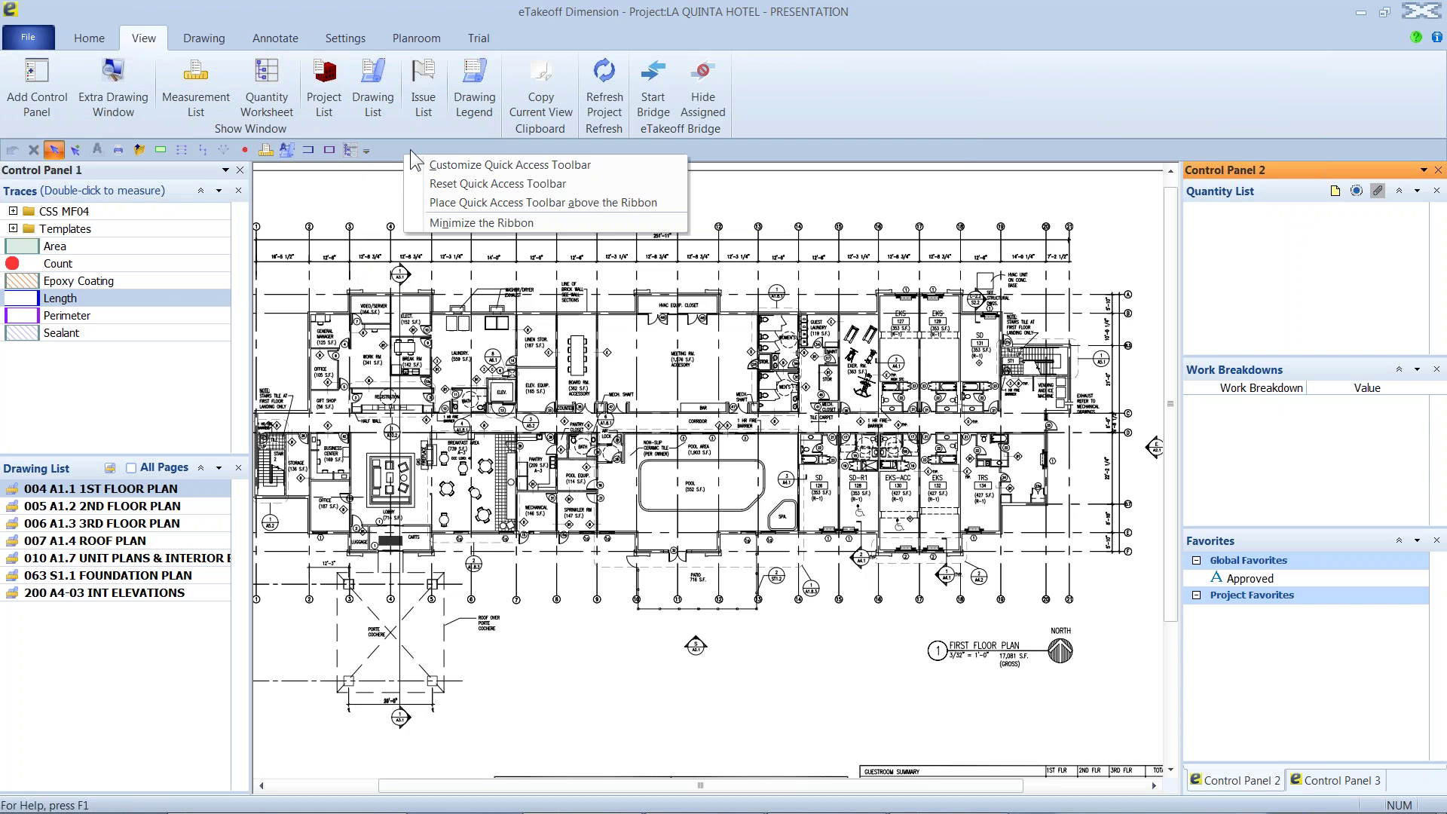
{"action": "left_click", "coordinate": [473, 218]}
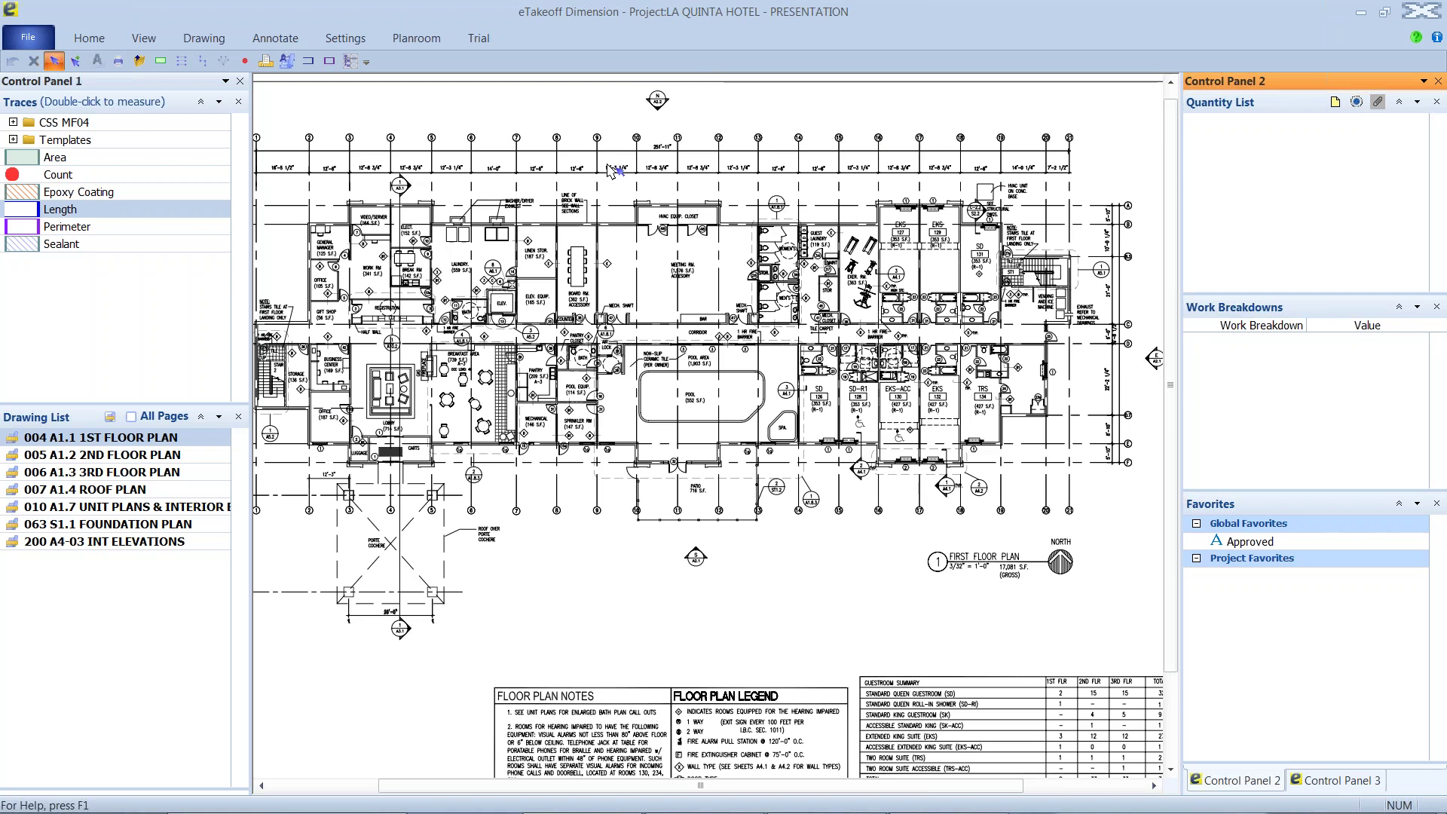
{"action": "right_click", "coordinate": [589, 65]}
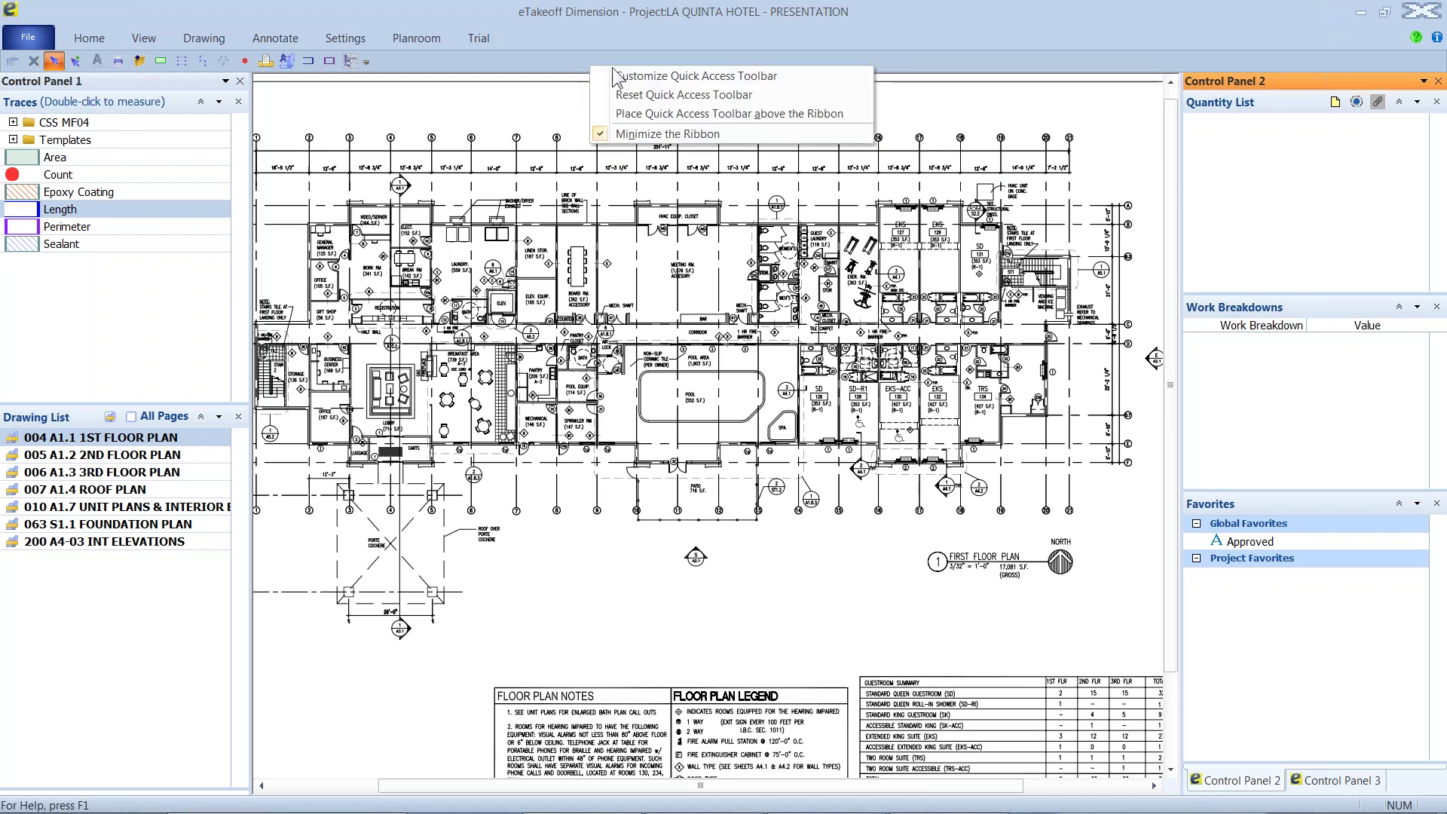
{"action": "left_click", "coordinate": [631, 134]}
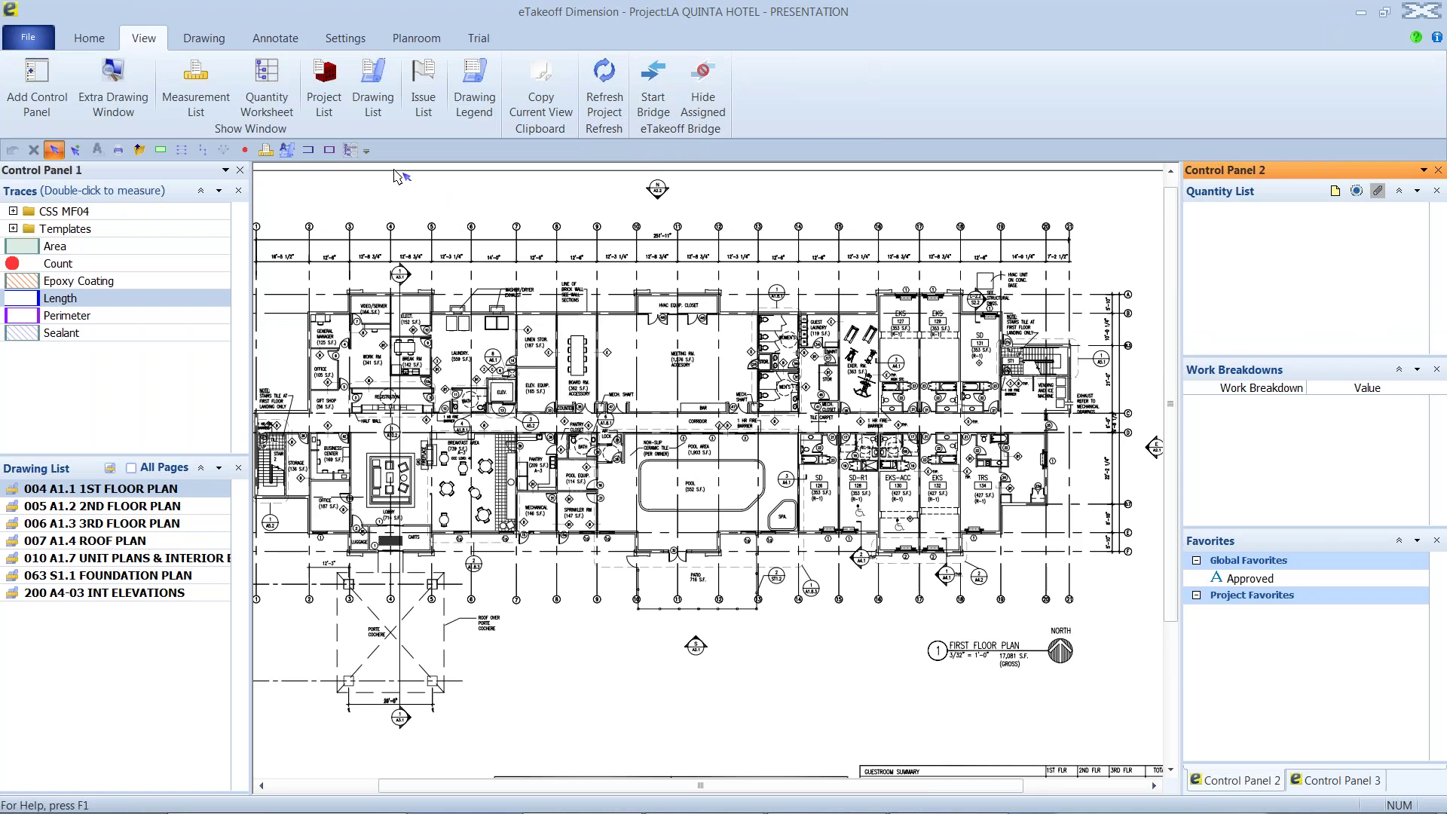
Step: Examine the Quick Access Toolbar customization options and the keyboard shortcut command categories, and leave the settings without changing them
{"action": "left_click", "coordinate": [367, 151]}
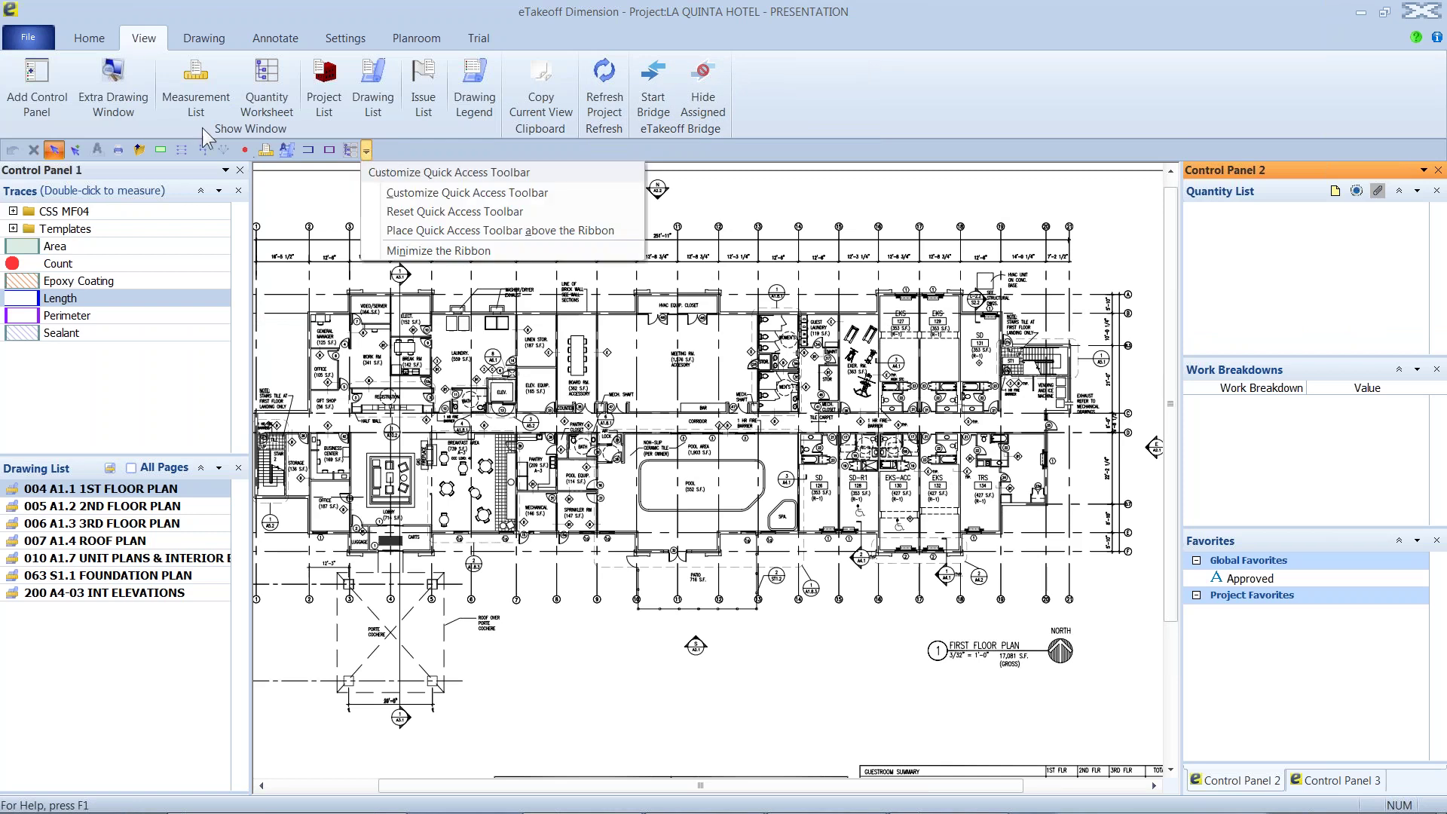
{"action": "left_click", "coordinate": [407, 195]}
{"action": "left_click_drag", "start_coordinate": [593, 60], "coordinate": [574, 110]}
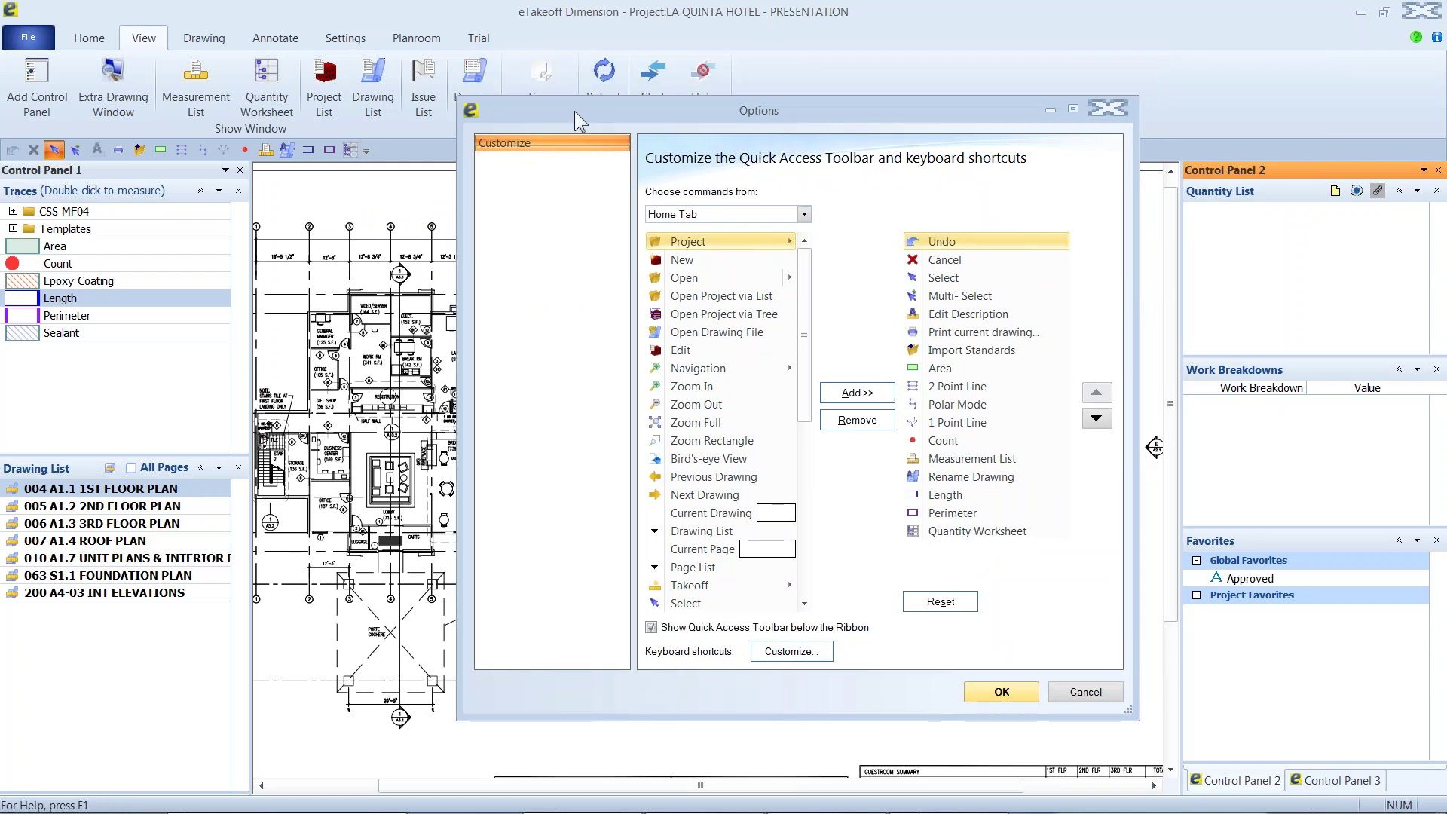
{"action": "left_click", "coordinate": [788, 651]}
{"action": "left_click_drag", "start_coordinate": [703, 288], "coordinate": [666, 284]}
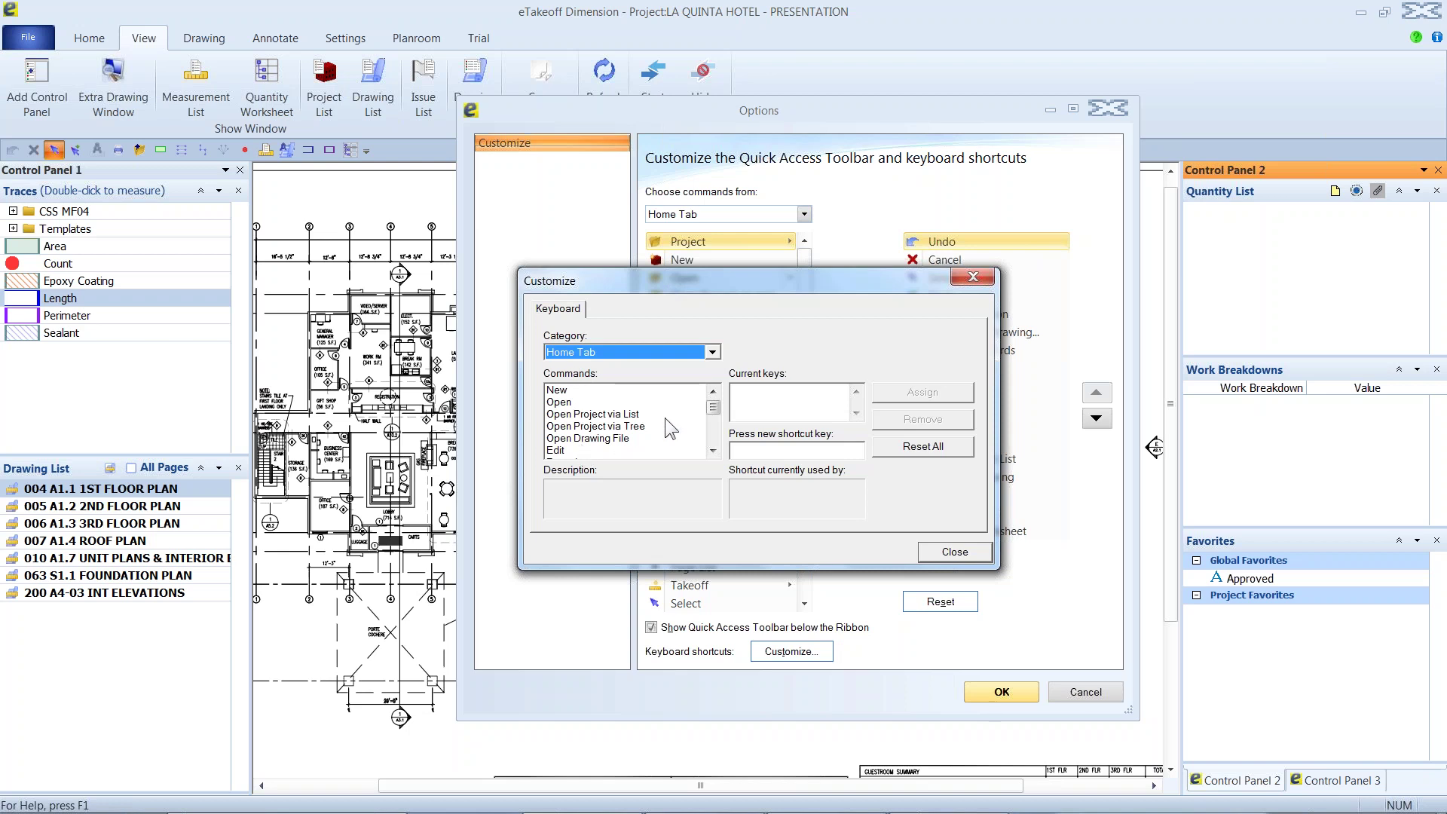
{"action": "left_click", "coordinate": [711, 352]}
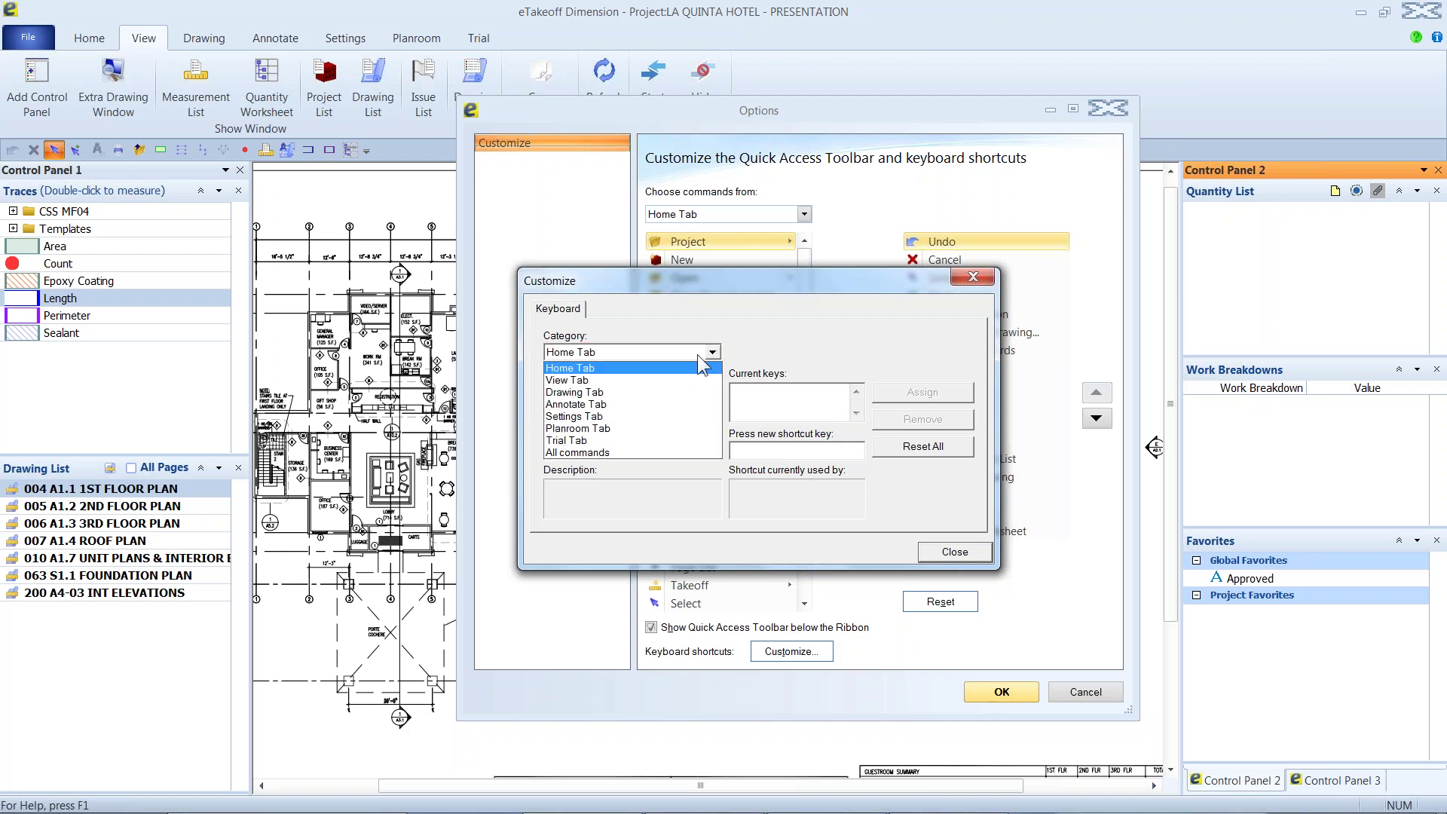
{"action": "left_click", "coordinate": [703, 293]}
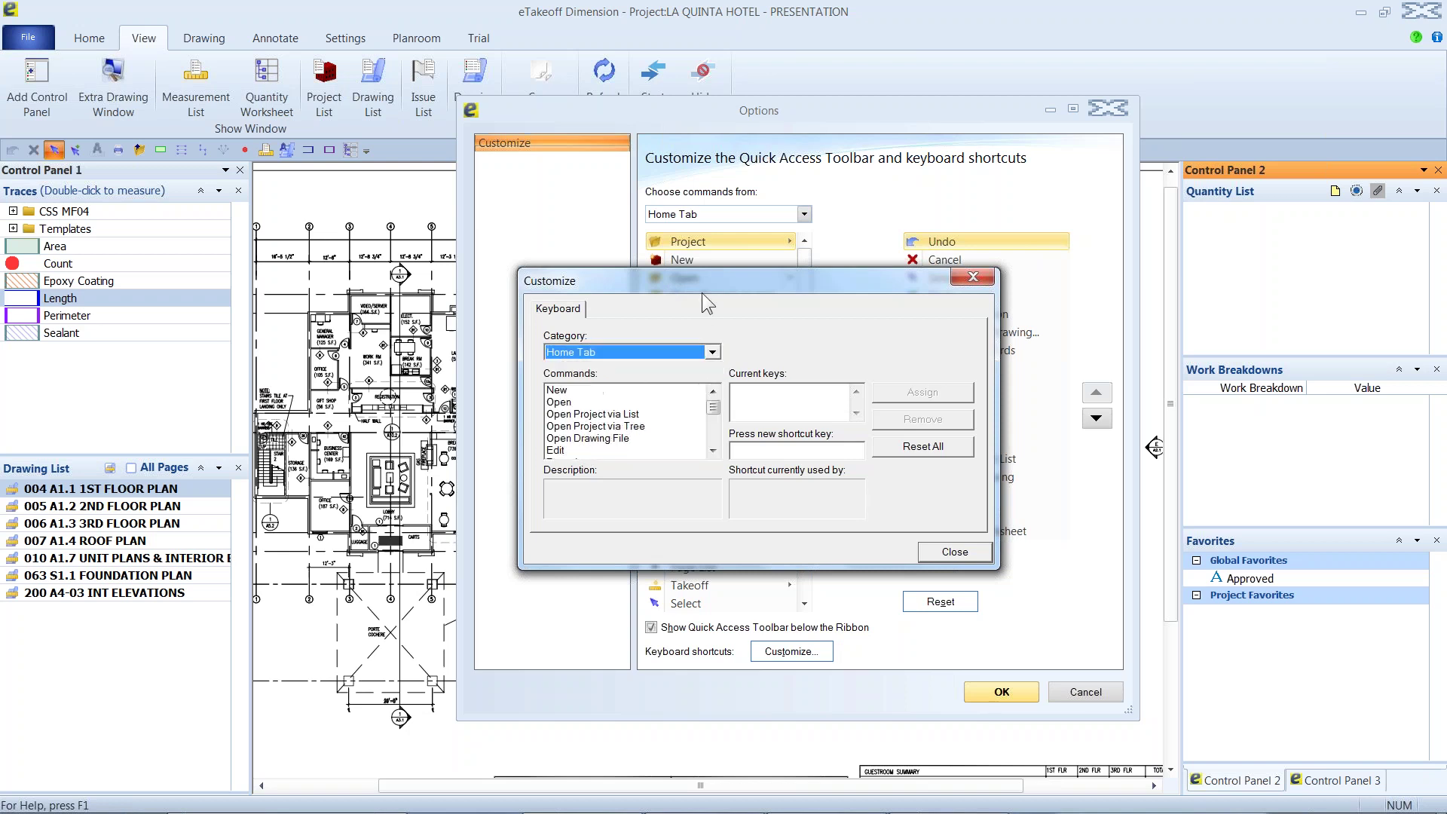
{"action": "left_click", "coordinate": [962, 559]}
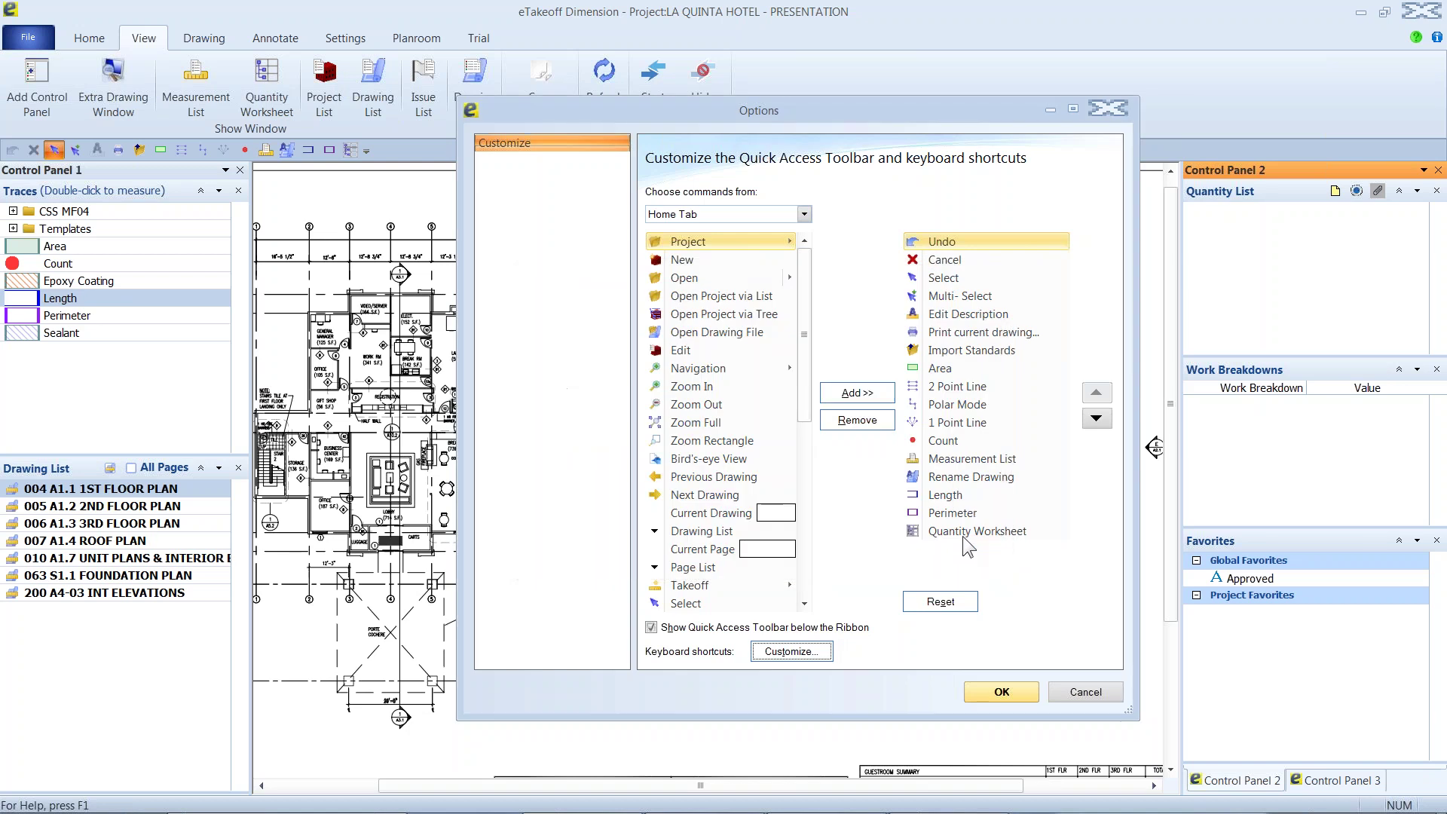
{"action": "left_click", "coordinate": [1092, 695]}
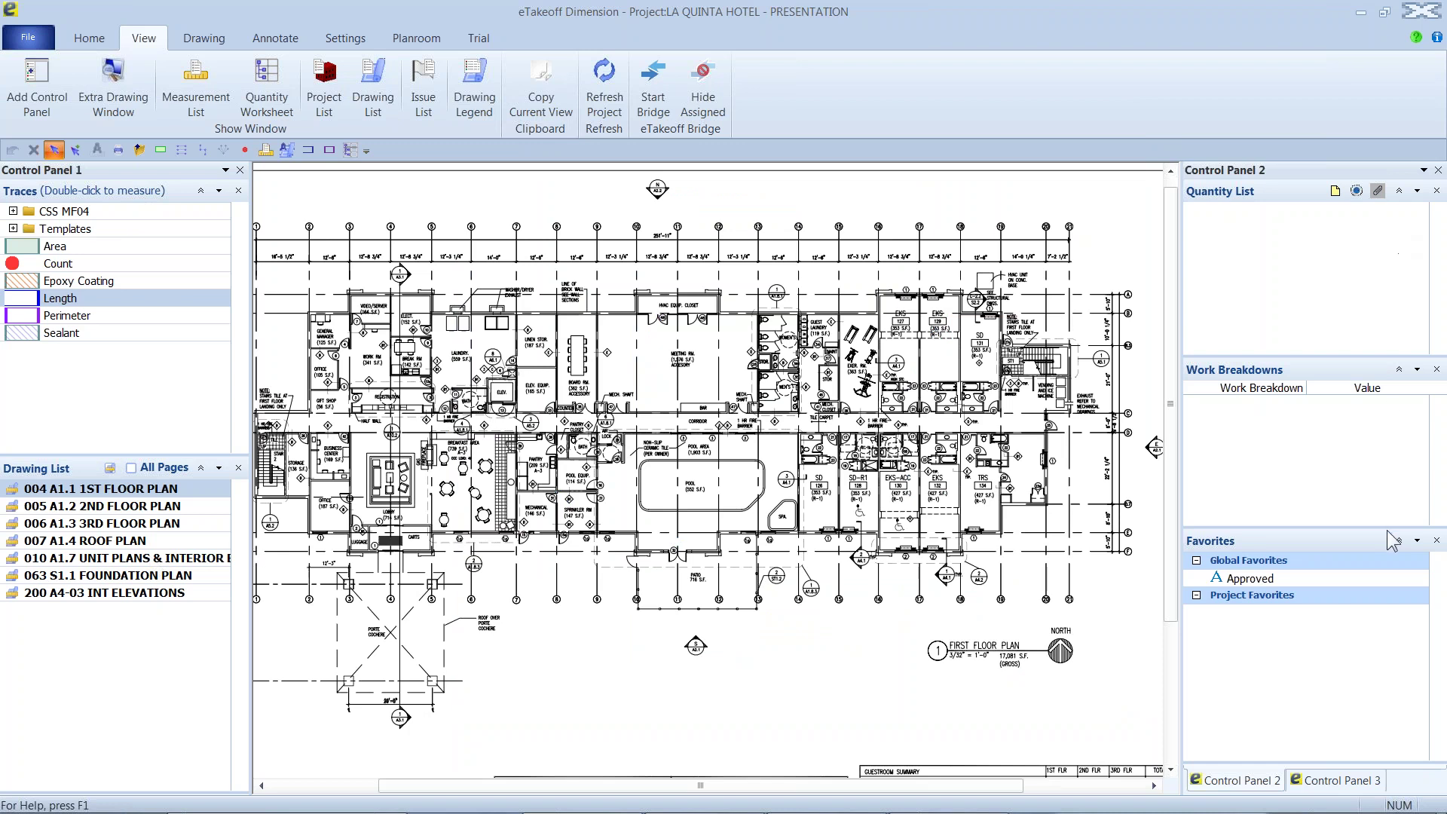
Step: Float Control Panel 1 over the drawing, reposition it, and dock it back in its original place
{"action": "mouse_move", "coordinate": [165, 174]}
{"action": "left_mouse_down"}
{"action": "mouse_move", "coordinate": [600, 467]}
{"action": "mouse_move", "coordinate": [758, 309]}
{"action": "mouse_move", "coordinate": [967, 192]}
{"action": "left_mouse_up"}
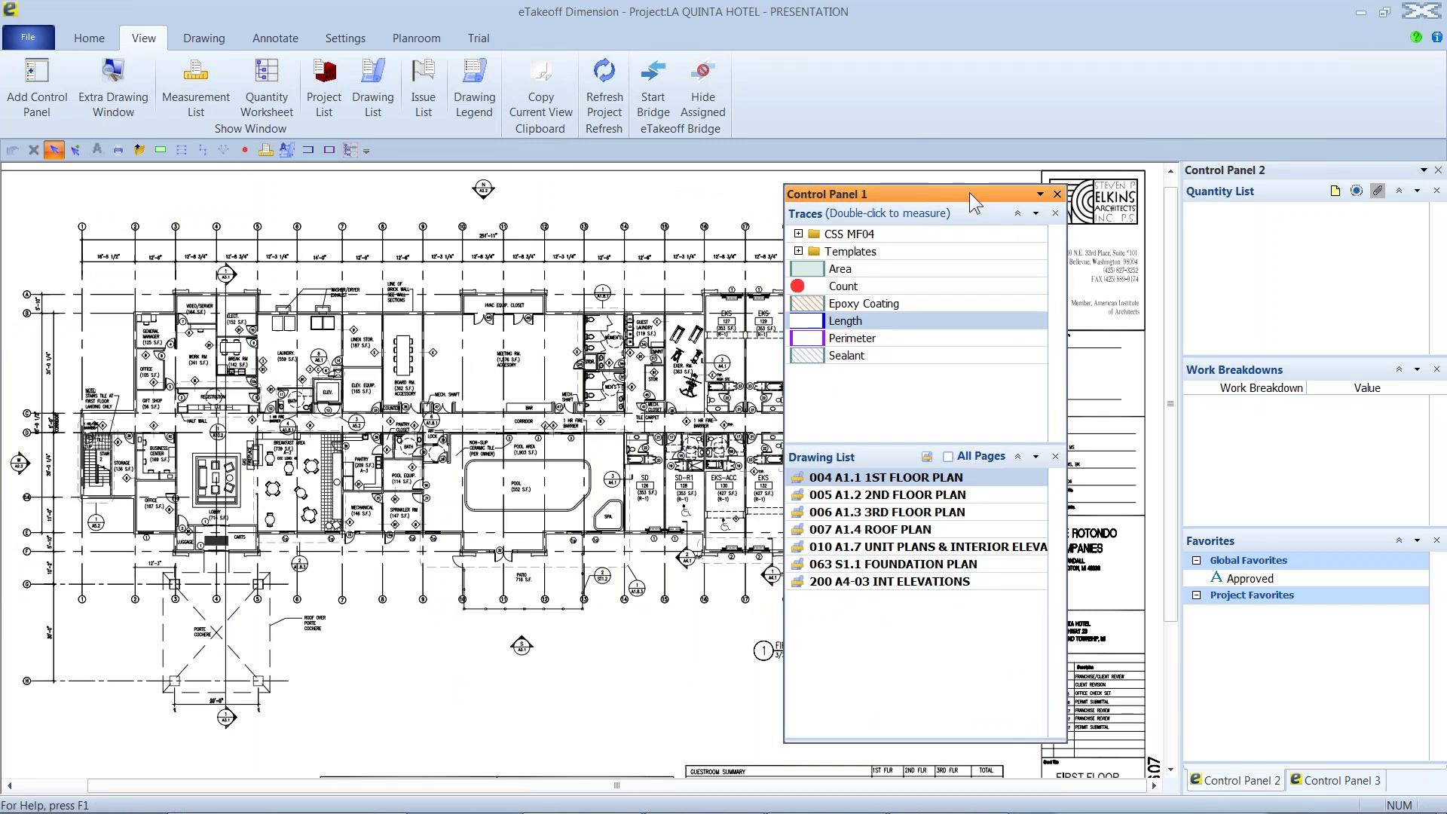
{"action": "left_click_drag", "start_coordinate": [969, 192], "coordinate": [929, 188]}
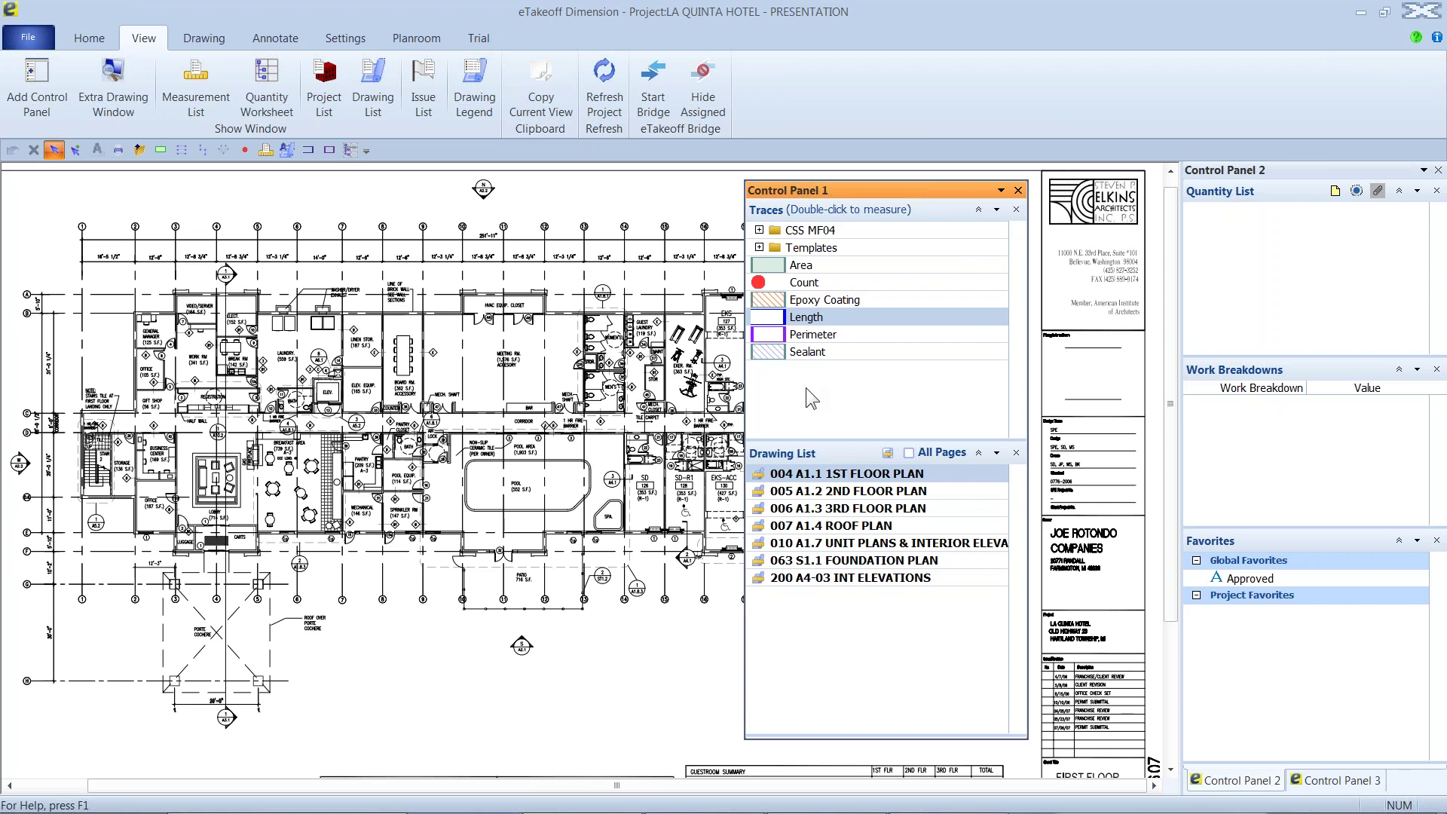
{"action": "mouse_move", "coordinate": [885, 188]}
{"action": "left_mouse_down"}
{"action": "mouse_move", "coordinate": [761, 213]}
{"action": "mouse_move", "coordinate": [571, 476]}
{"action": "left_mouse_up"}
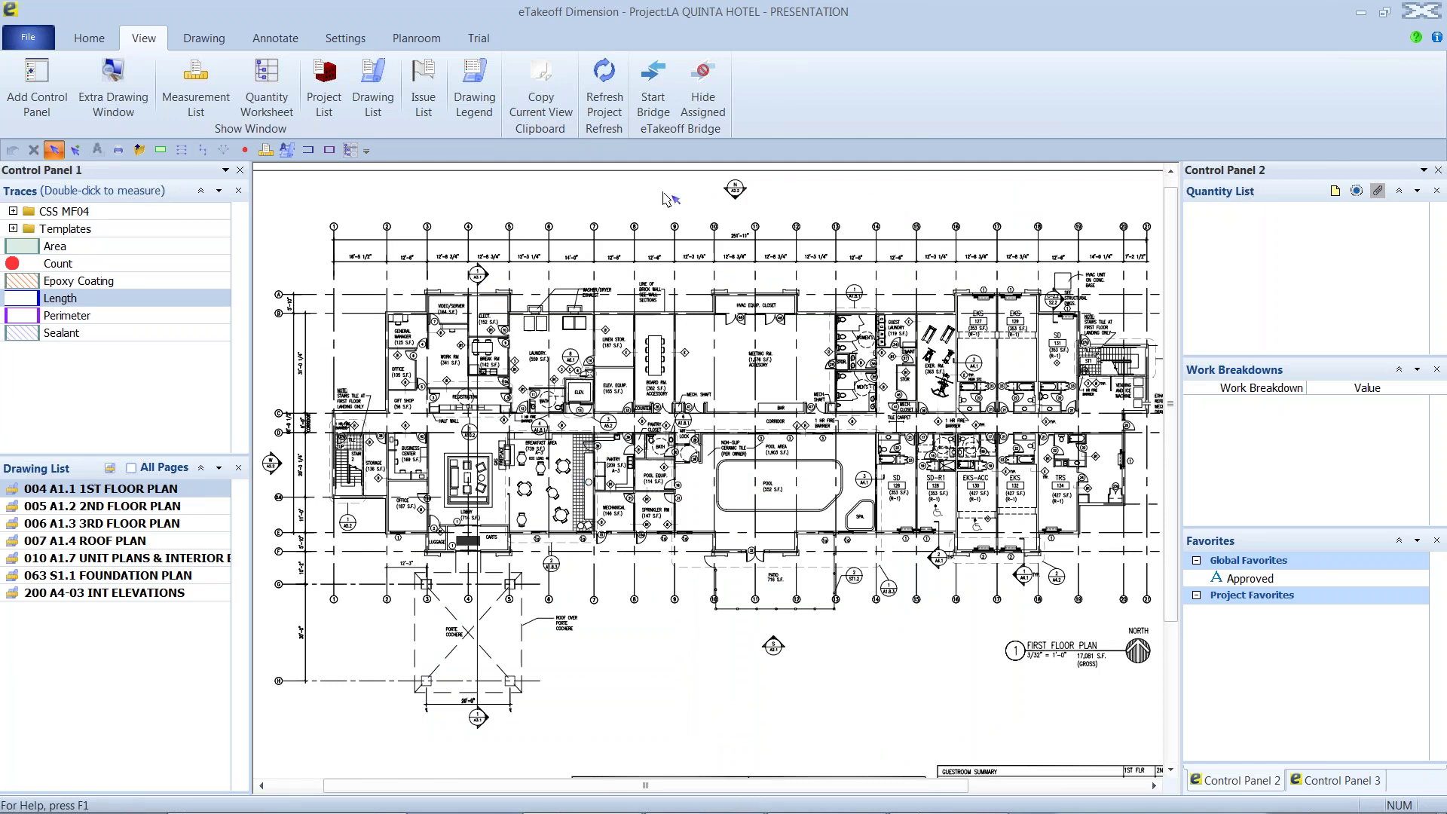
Step: Trace a four-point Area takeoff of about 374 square feet over the meeting room bay adjoining the board room
{"action": "left_click", "coordinate": [90, 39]}
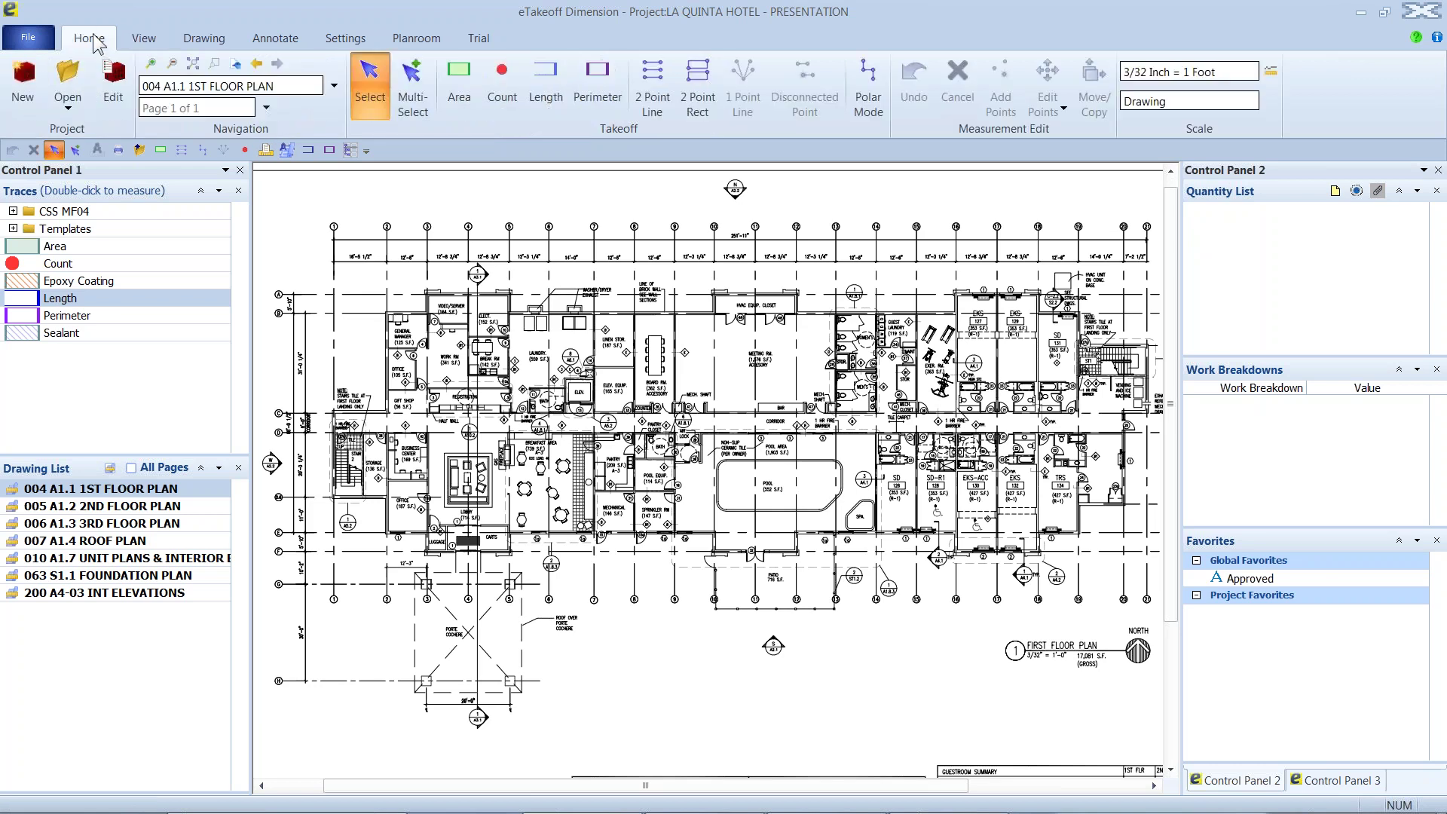
{"action": "scroll", "coordinate": [855, 493], "scroll_direction": "up", "scroll_amount": 1}
{"action": "scroll", "coordinate": [800, 476], "scroll_direction": "up", "scroll_amount": 3}
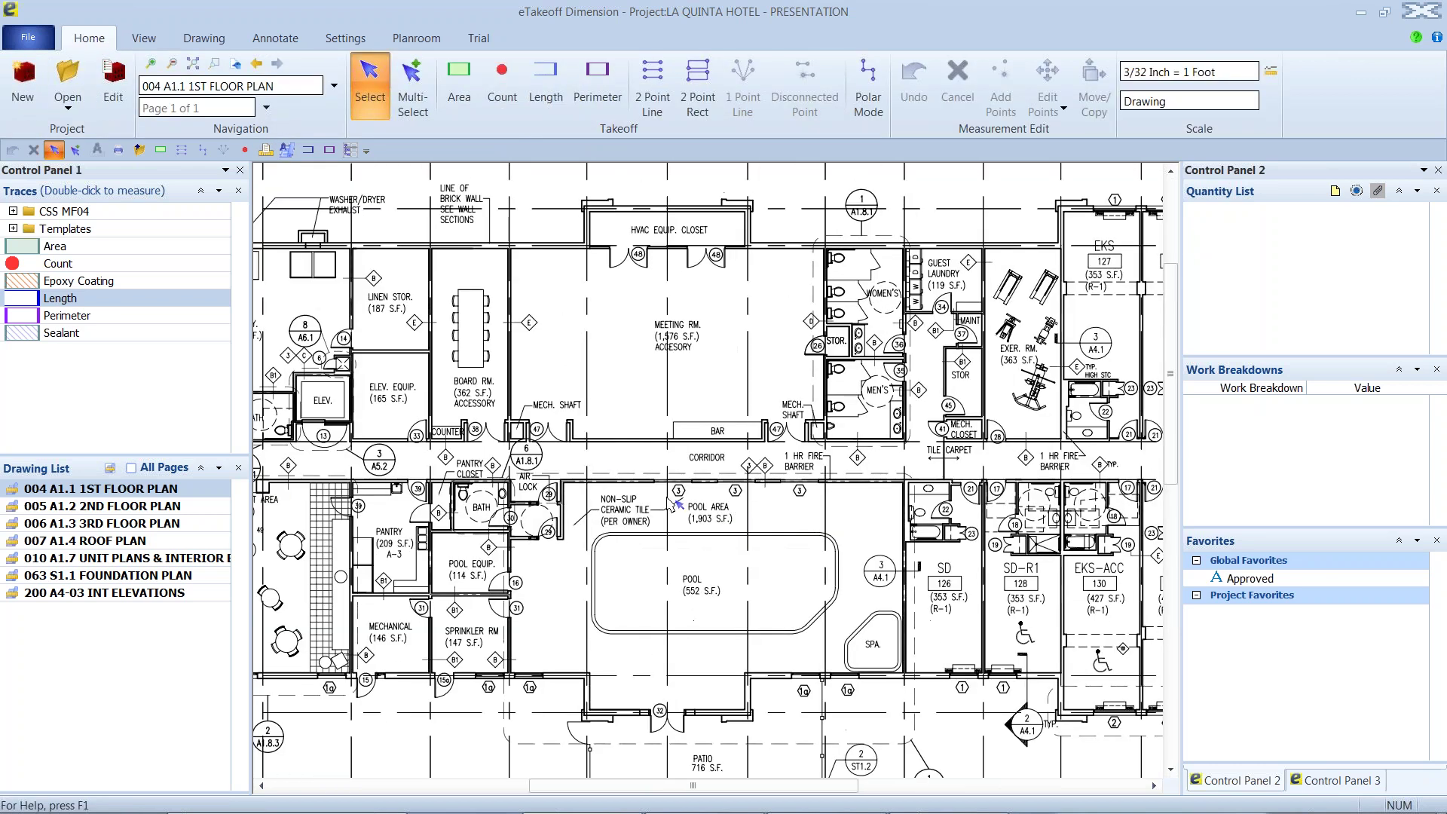
{"action": "left_click", "coordinate": [463, 84]}
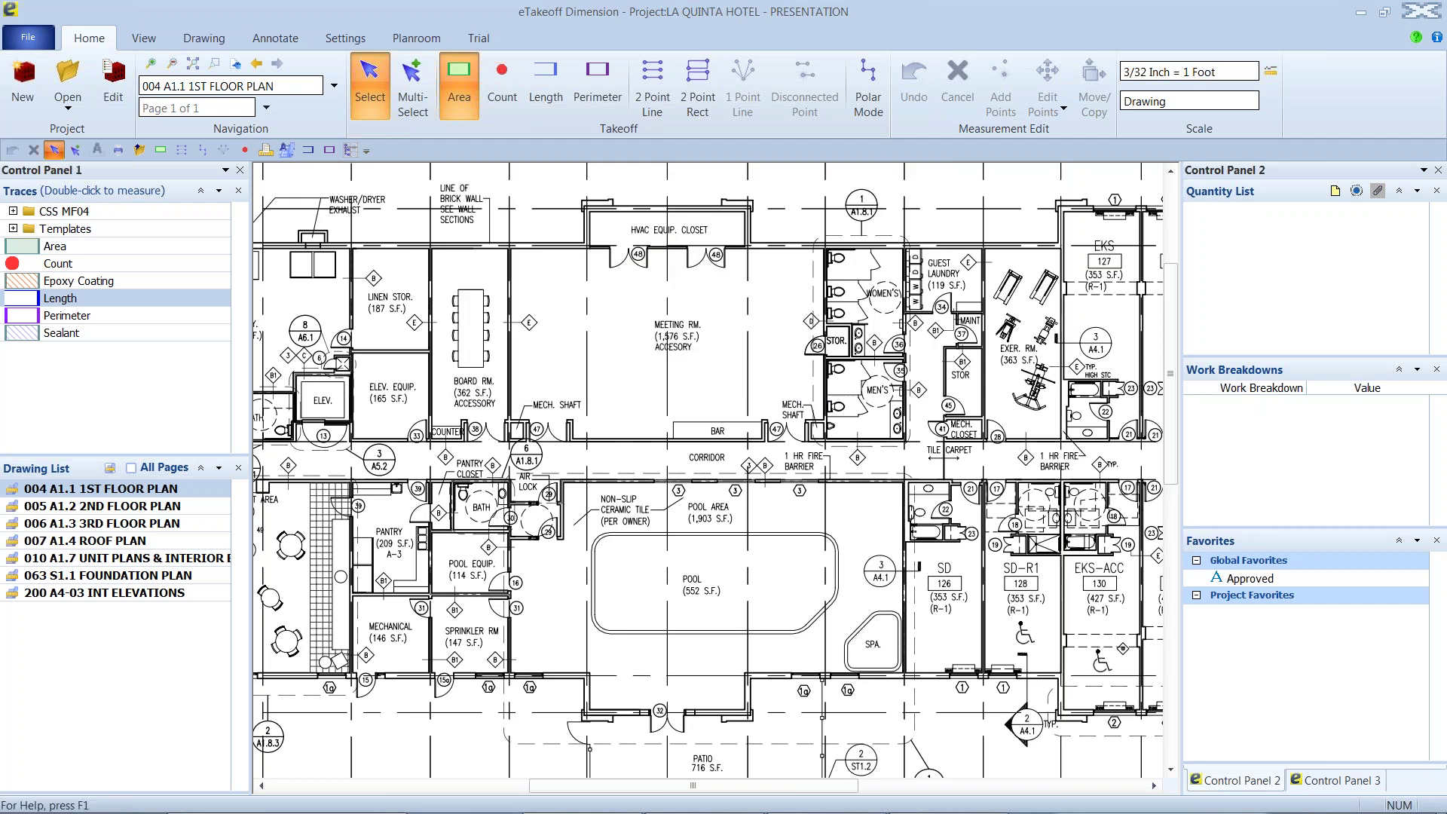
{"action": "left_click", "coordinate": [511, 248]}
{"action": "left_click", "coordinate": [586, 246]}
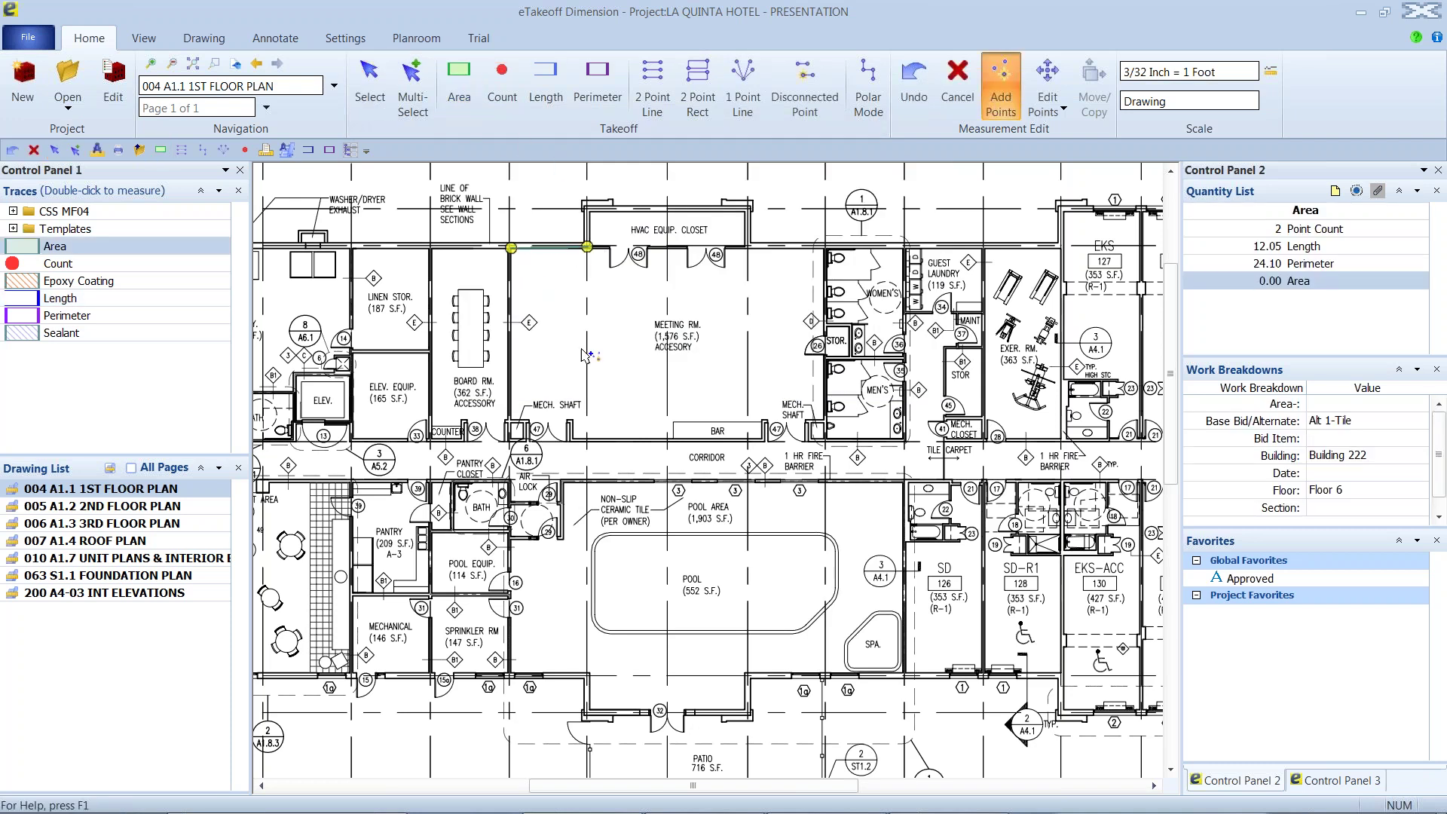
{"action": "left_click", "coordinate": [589, 440]}
{"action": "double_click", "coordinate": [512, 439]}
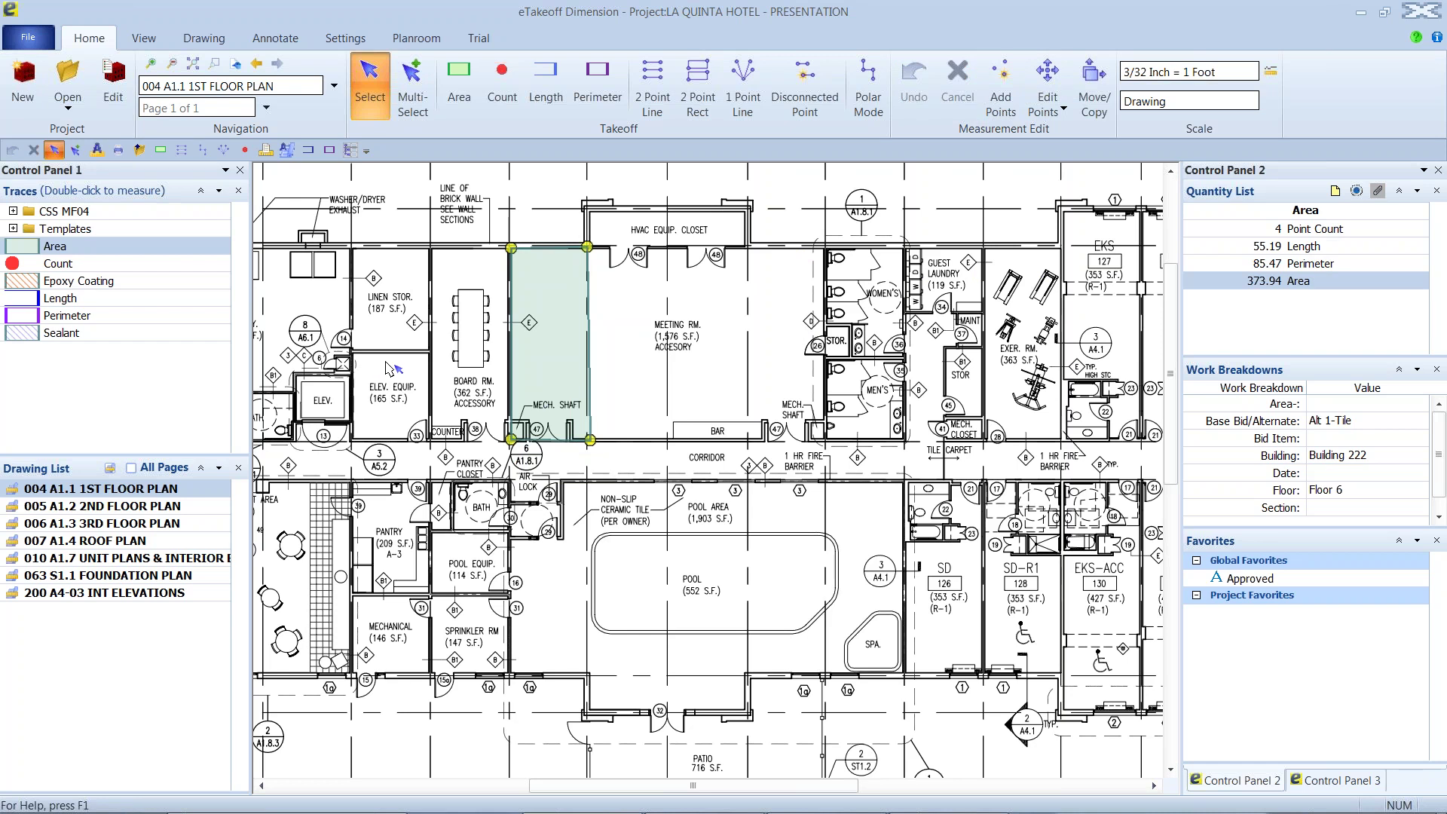
Step: Measure the adjacent middle bay of the meeting room as an area of about 377 square feet using 2 Point Rect
{"action": "mouse_move", "coordinate": [532, 297]}
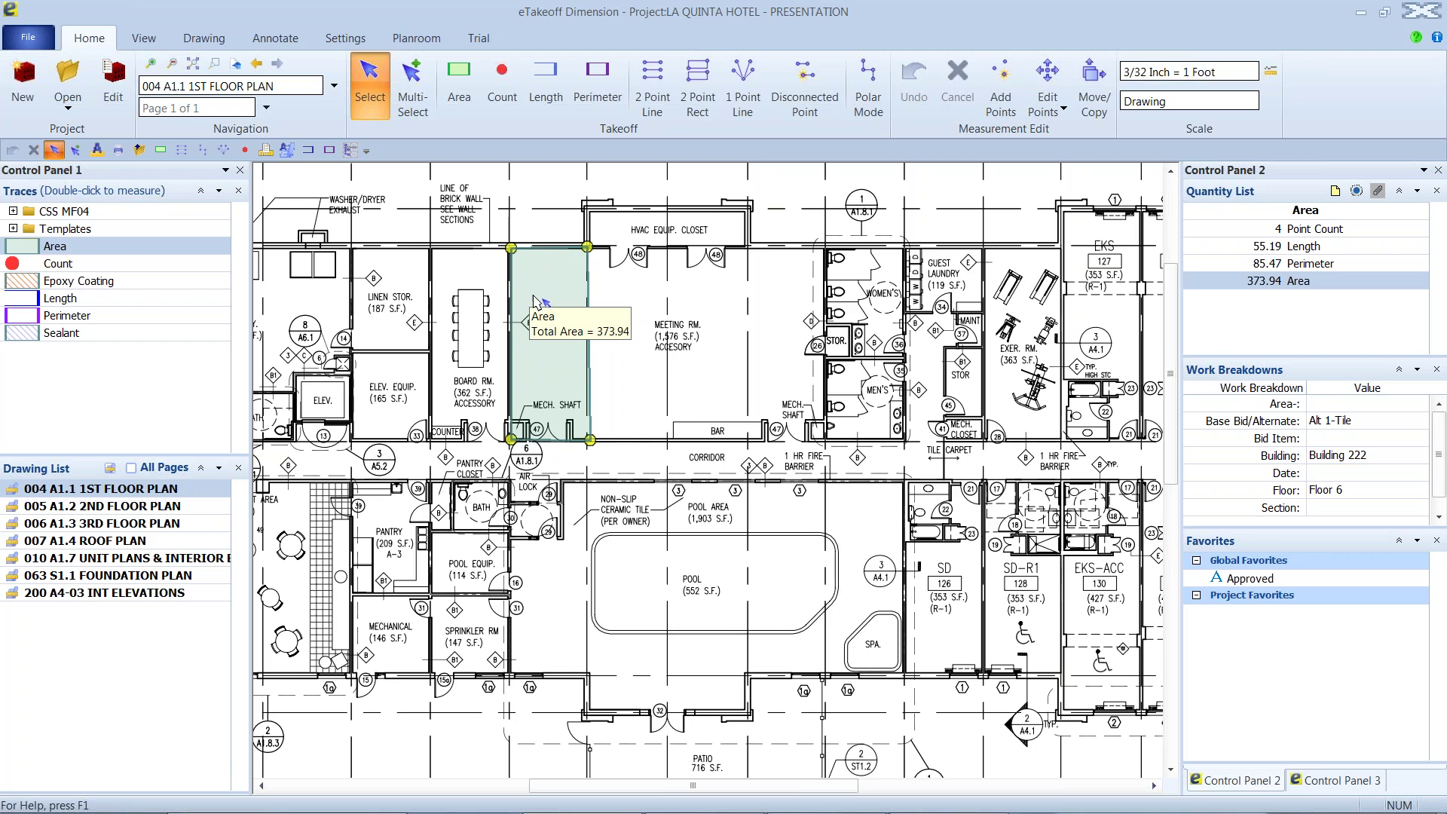
{"action": "key", "text": "r"}
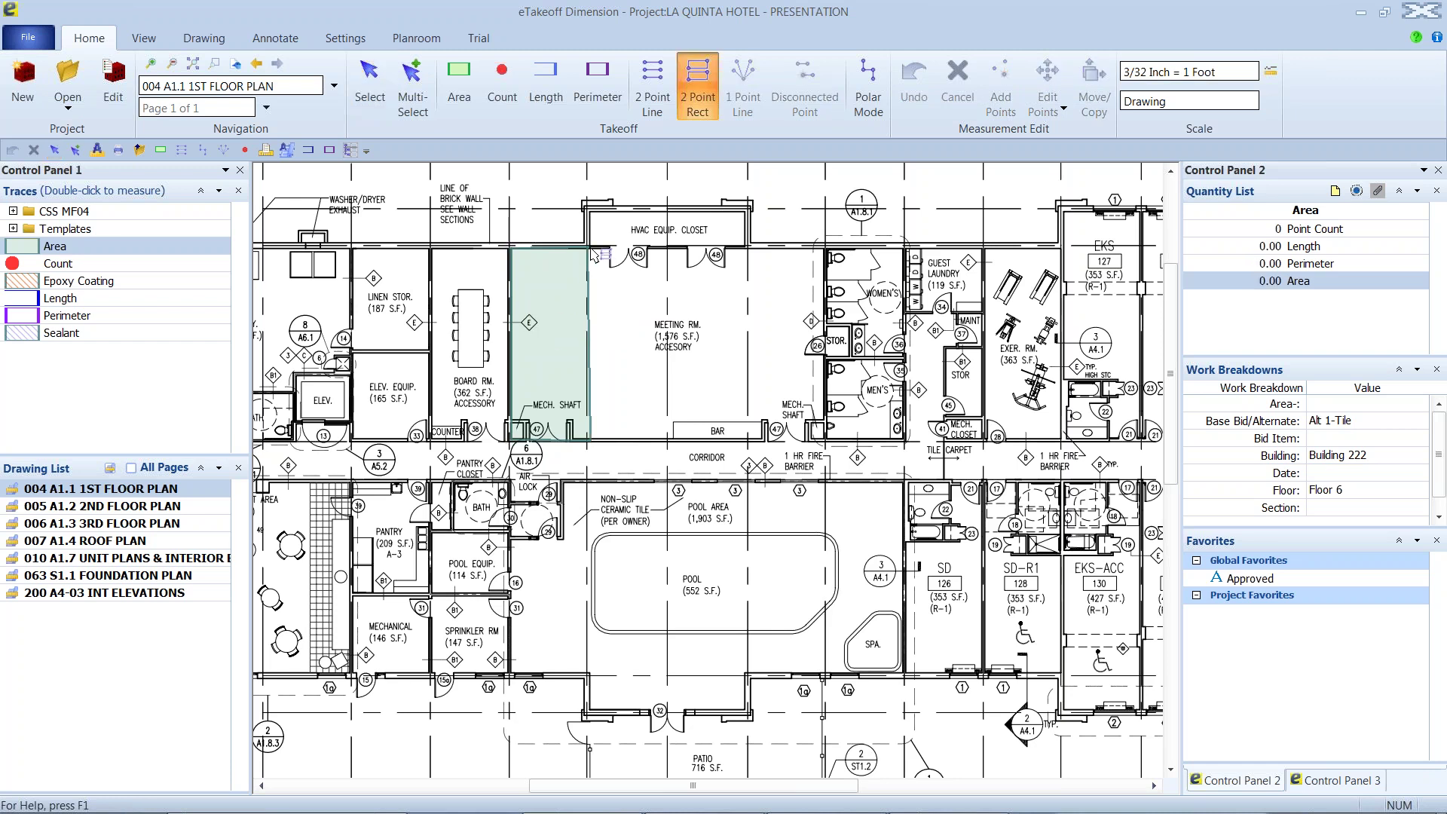
{"action": "left_click", "coordinate": [590, 248]}
{"action": "left_click", "coordinate": [669, 440]}
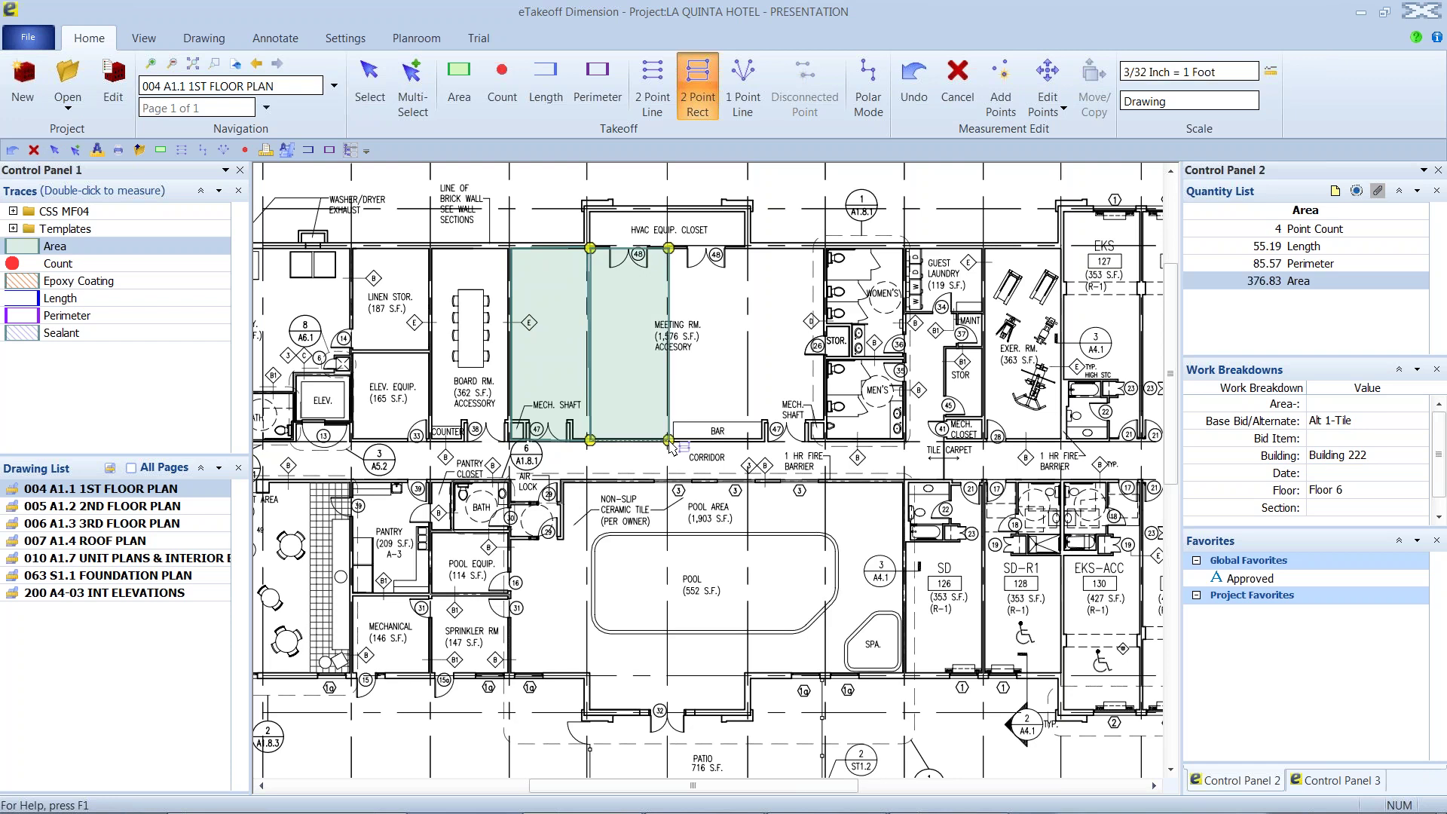
{"action": "key", "text": "Escape"}
Step: Multi-select both meeting room area measurements, copy them onto the two adjoining meeting room bays, and end the selection
{"action": "left_click", "coordinate": [412, 110]}
{"action": "left_click_drag", "start_coordinate": [465, 191], "coordinate": [737, 463]}
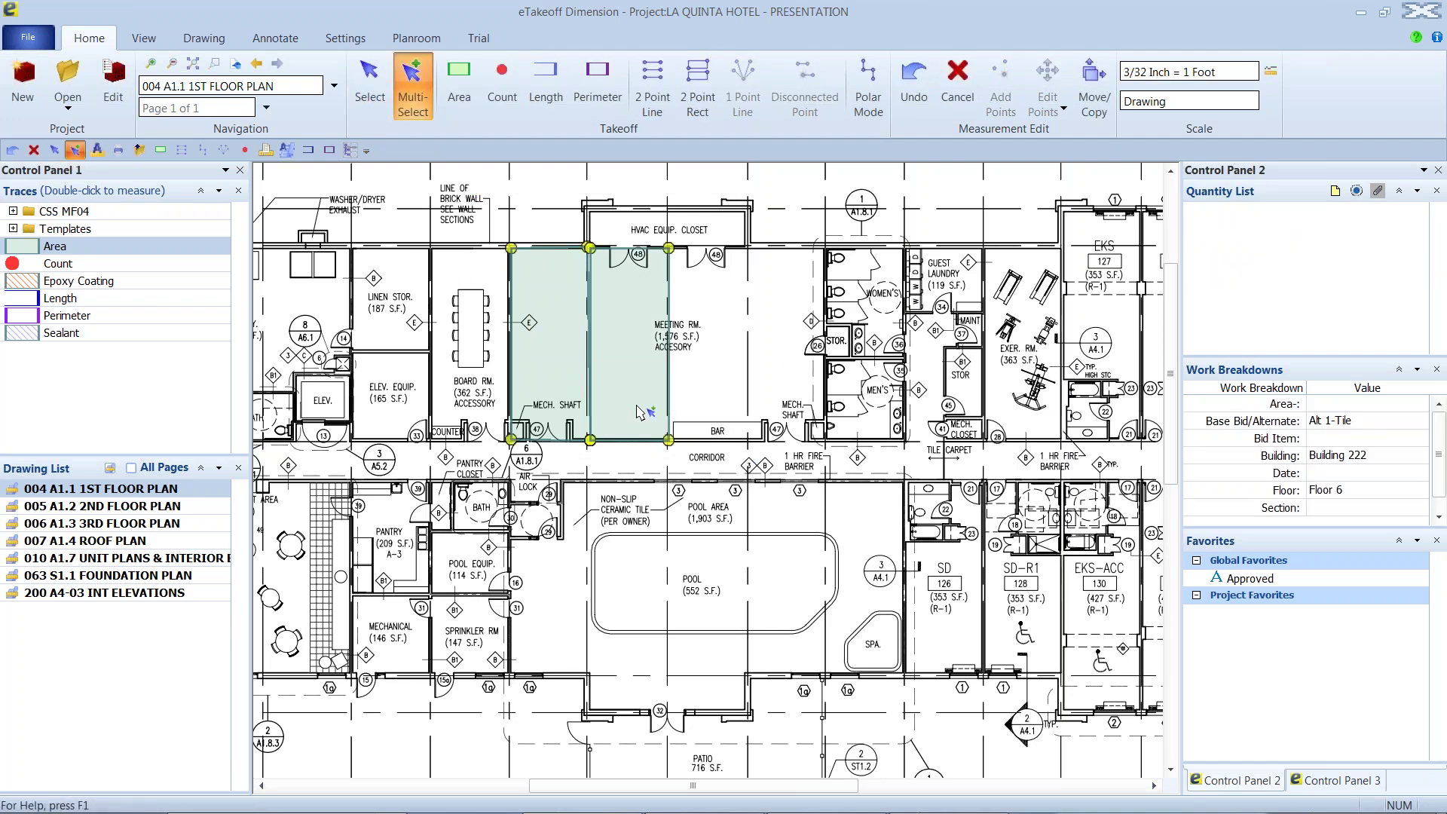
{"action": "key", "text": "m"}
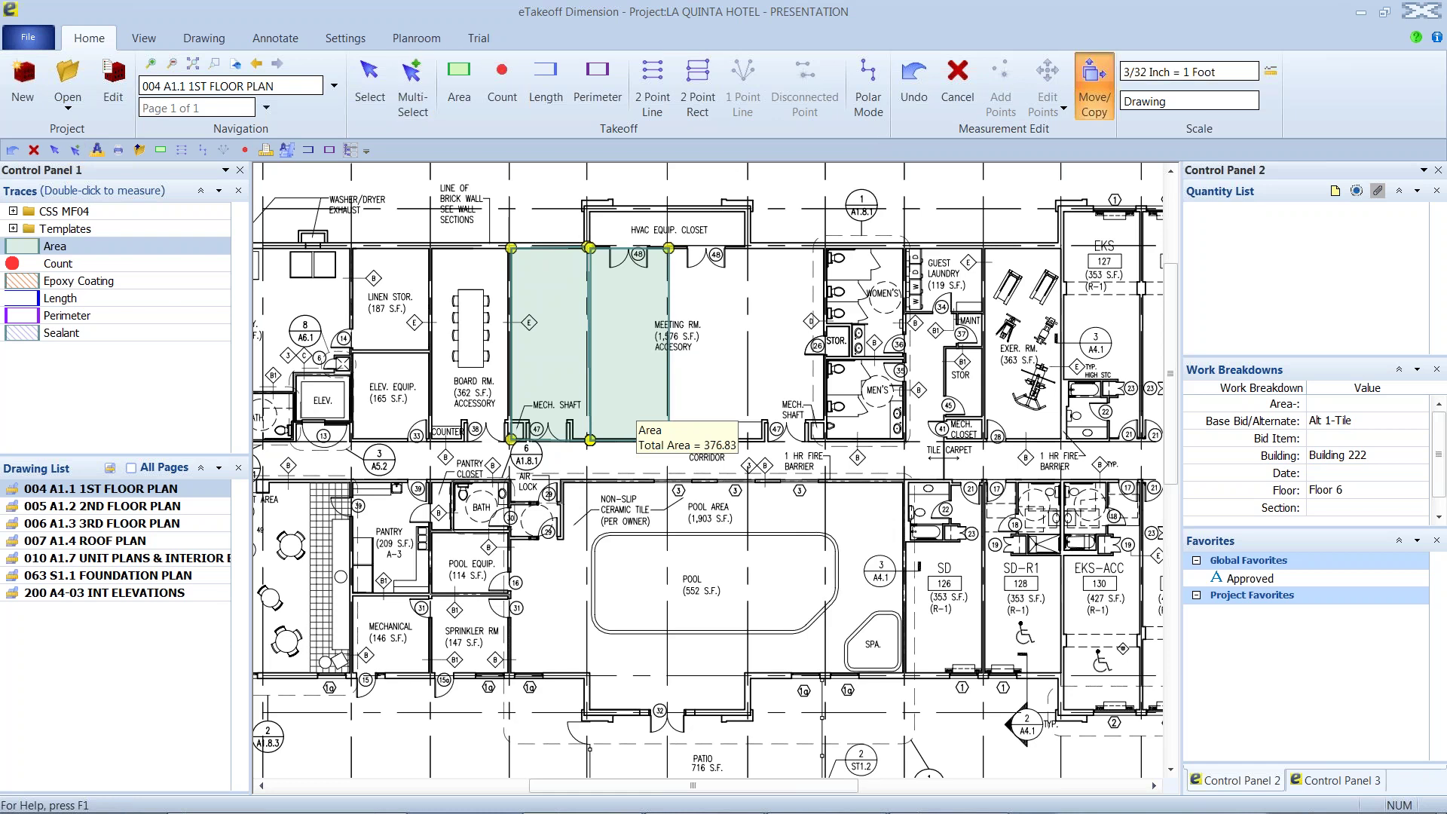
{"action": "left_click_drag", "start_coordinate": [636, 408], "coordinate": [795, 409], "text": "ctrl"}
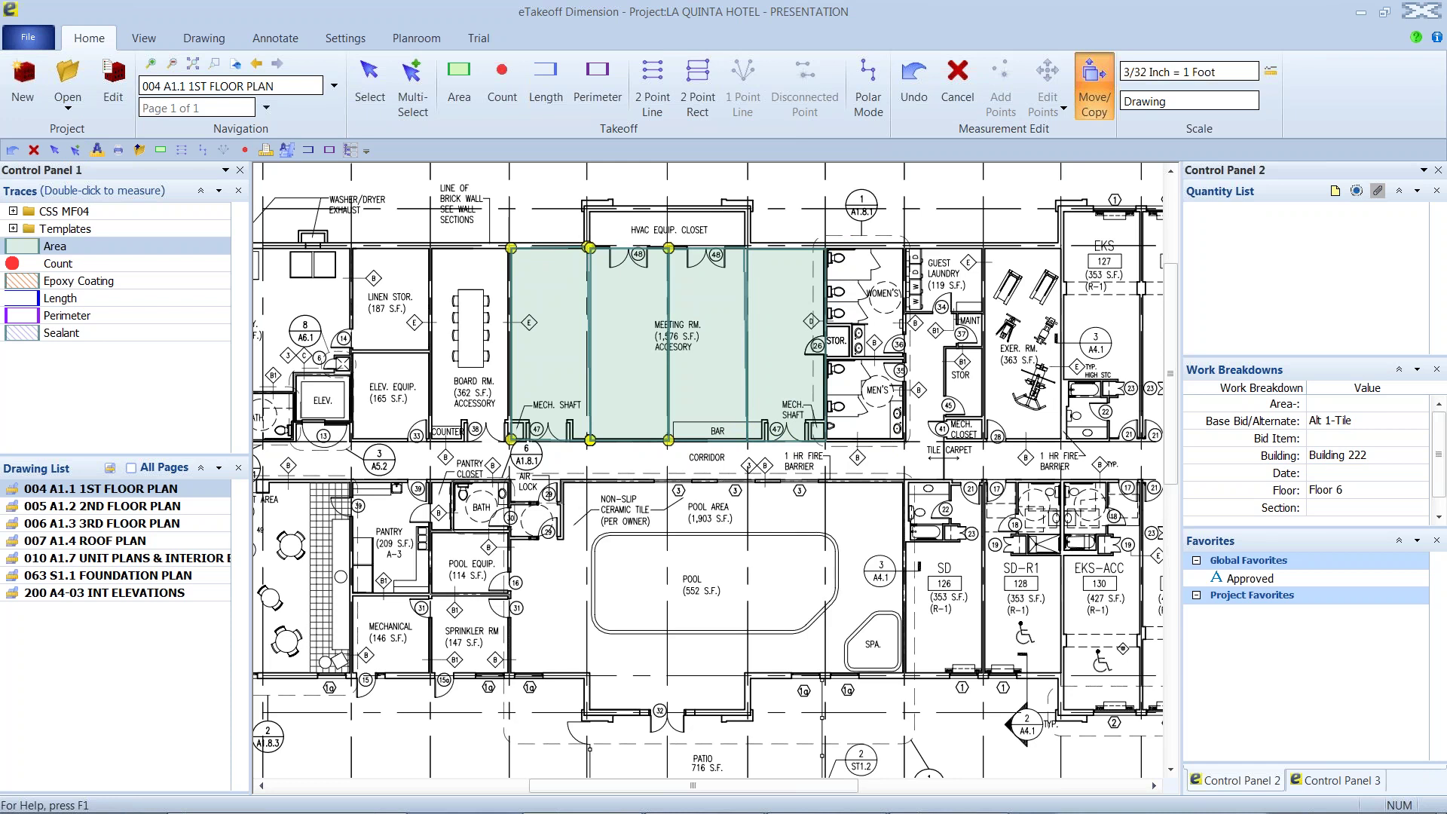
{"action": "scroll", "coordinate": [744, 588], "scroll_direction": "up", "scroll_amount": 1}
{"action": "scroll", "coordinate": [740, 585], "scroll_direction": "up", "scroll_amount": 1}
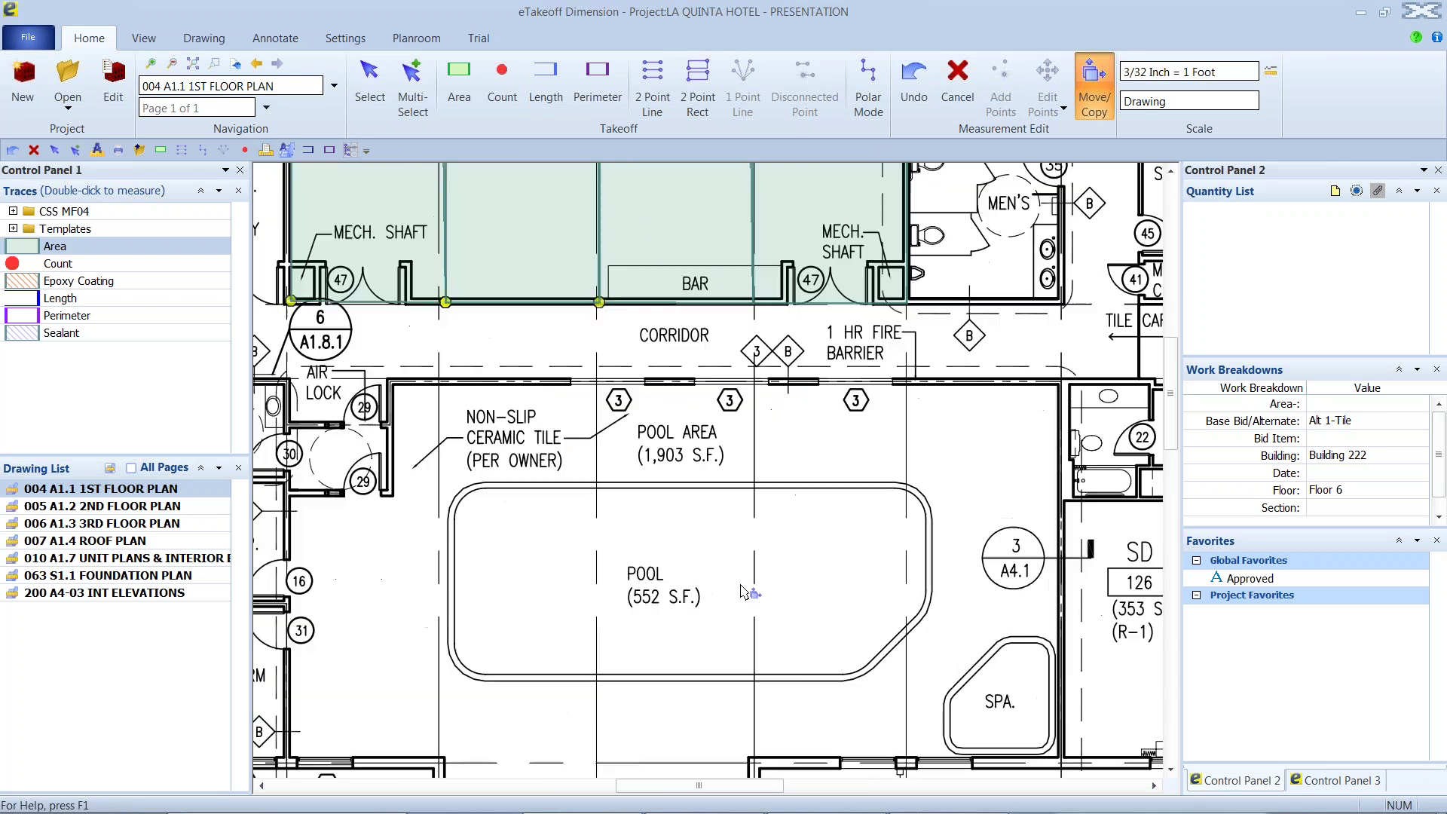
{"action": "middle_click_drag", "start_coordinate": [697, 627], "coordinate": [702, 498]}
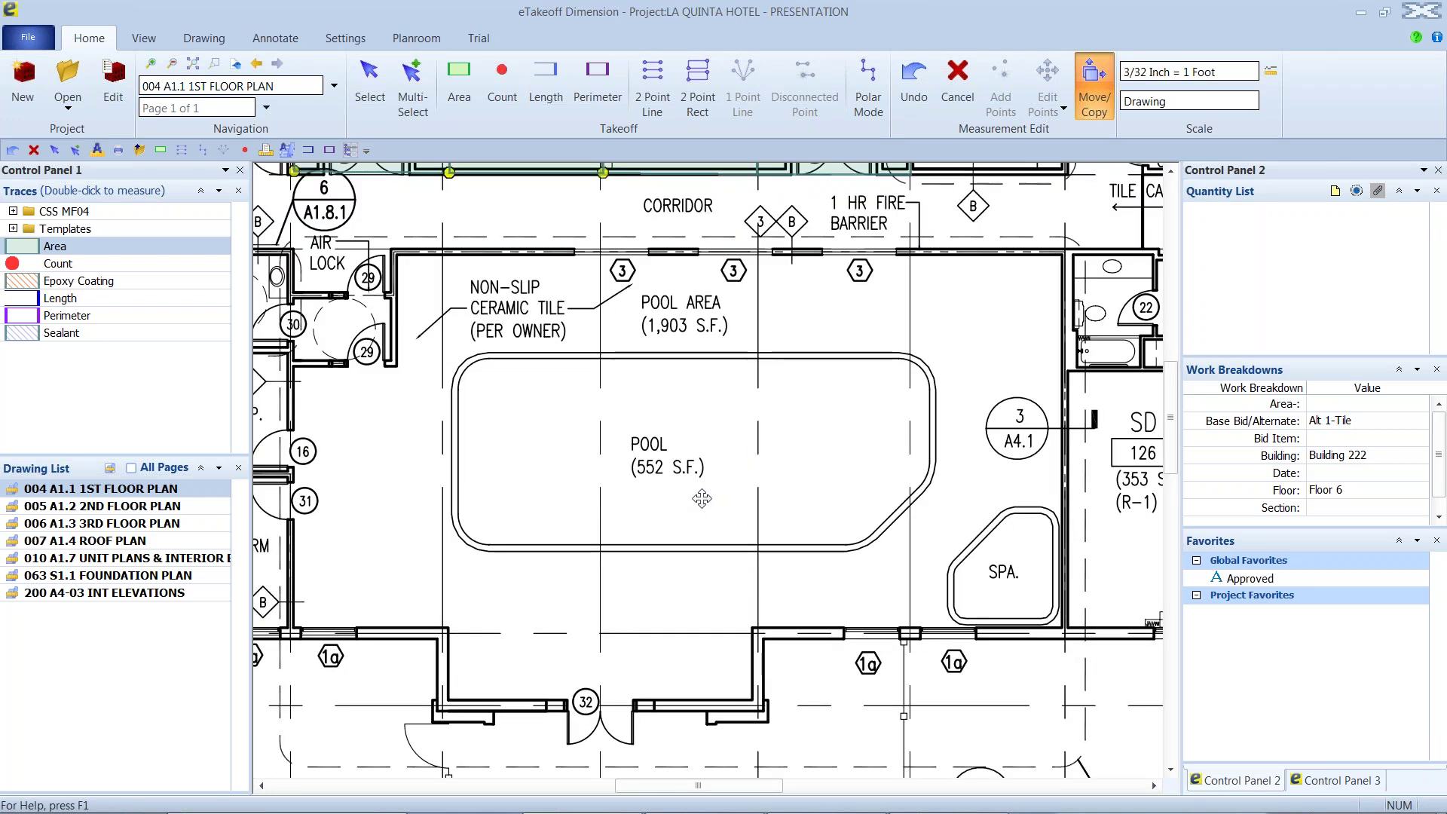
{"action": "key", "text": "Escape"}
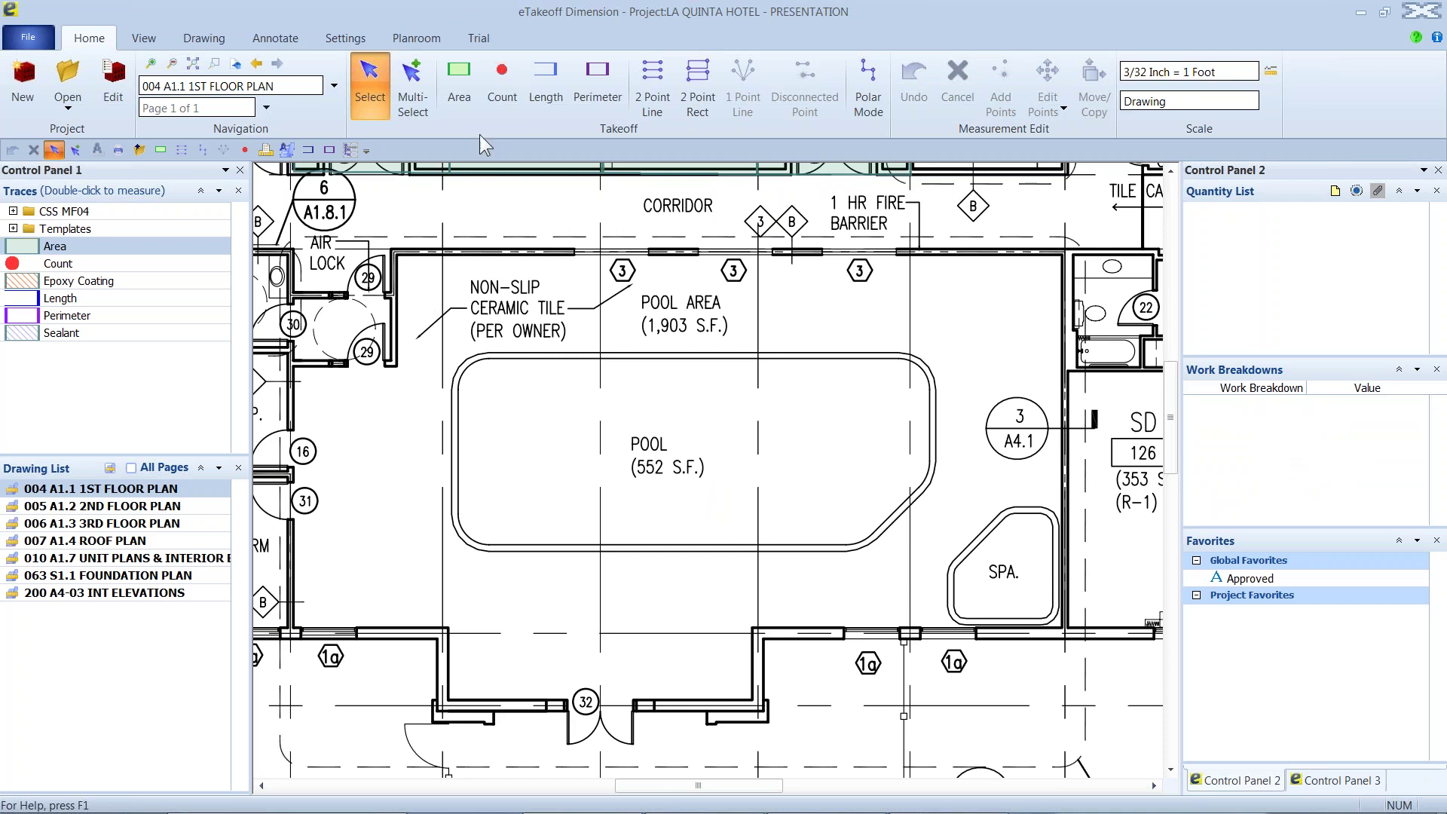
Step: Trace a ten-point Area takeoff of about 1,917 square feet around the pool area walls, including the entrance recess
{"action": "left_click", "coordinate": [467, 109]}
{"action": "left_click", "coordinate": [395, 260]}
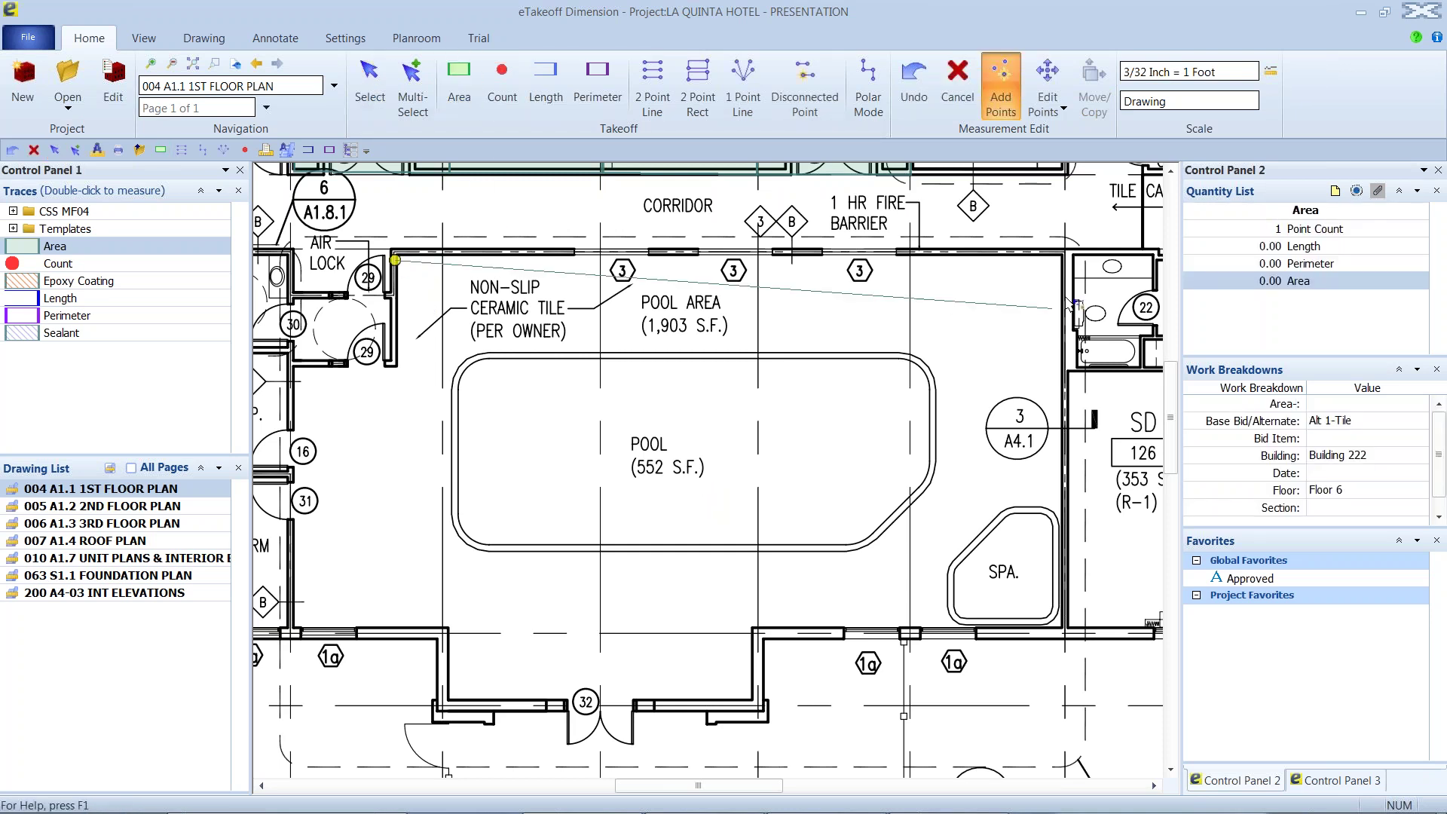
{"action": "left_click", "coordinate": [1063, 254]}
{"action": "left_click", "coordinate": [1059, 626]}
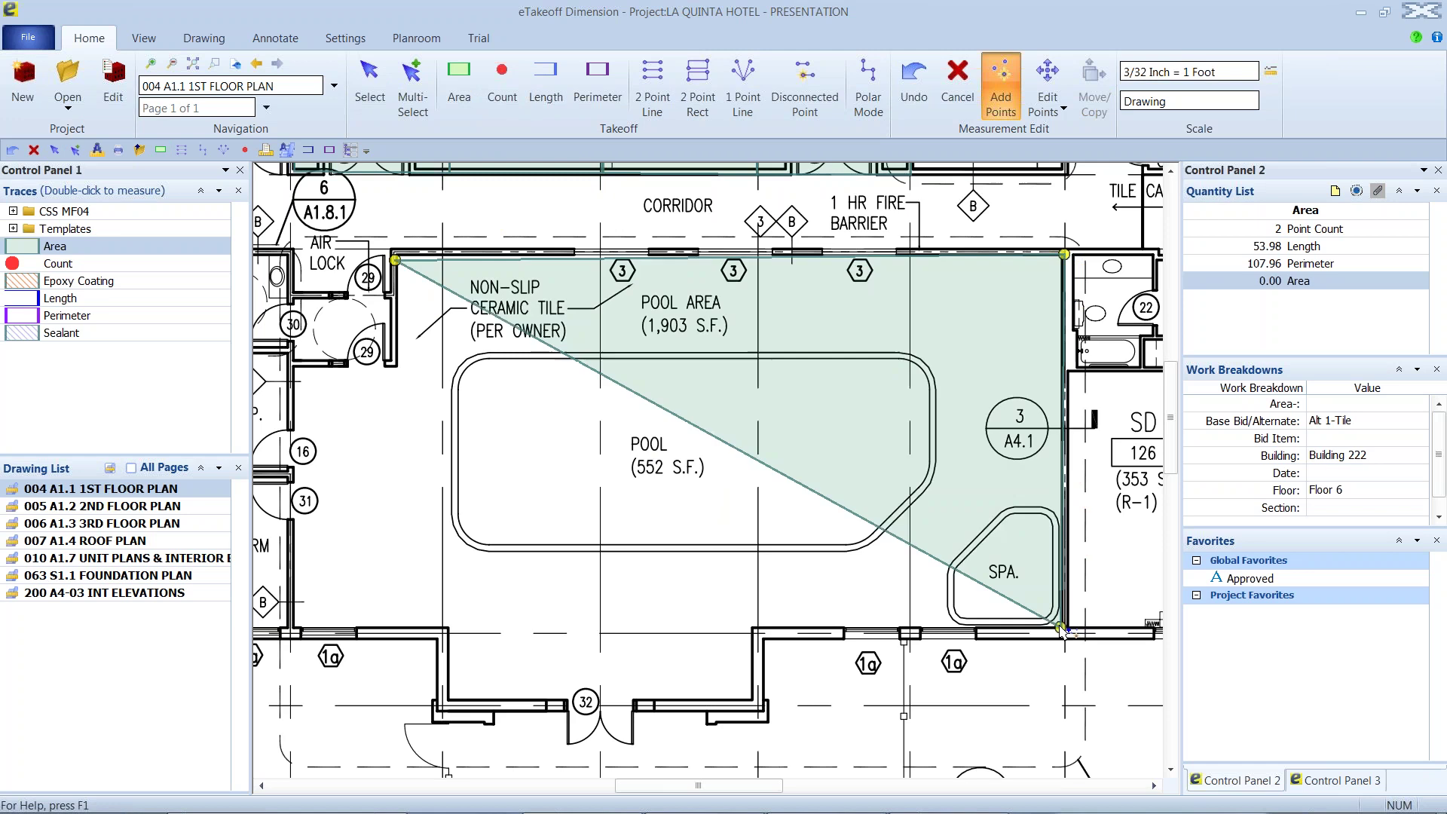
{"action": "left_click", "coordinate": [752, 628]}
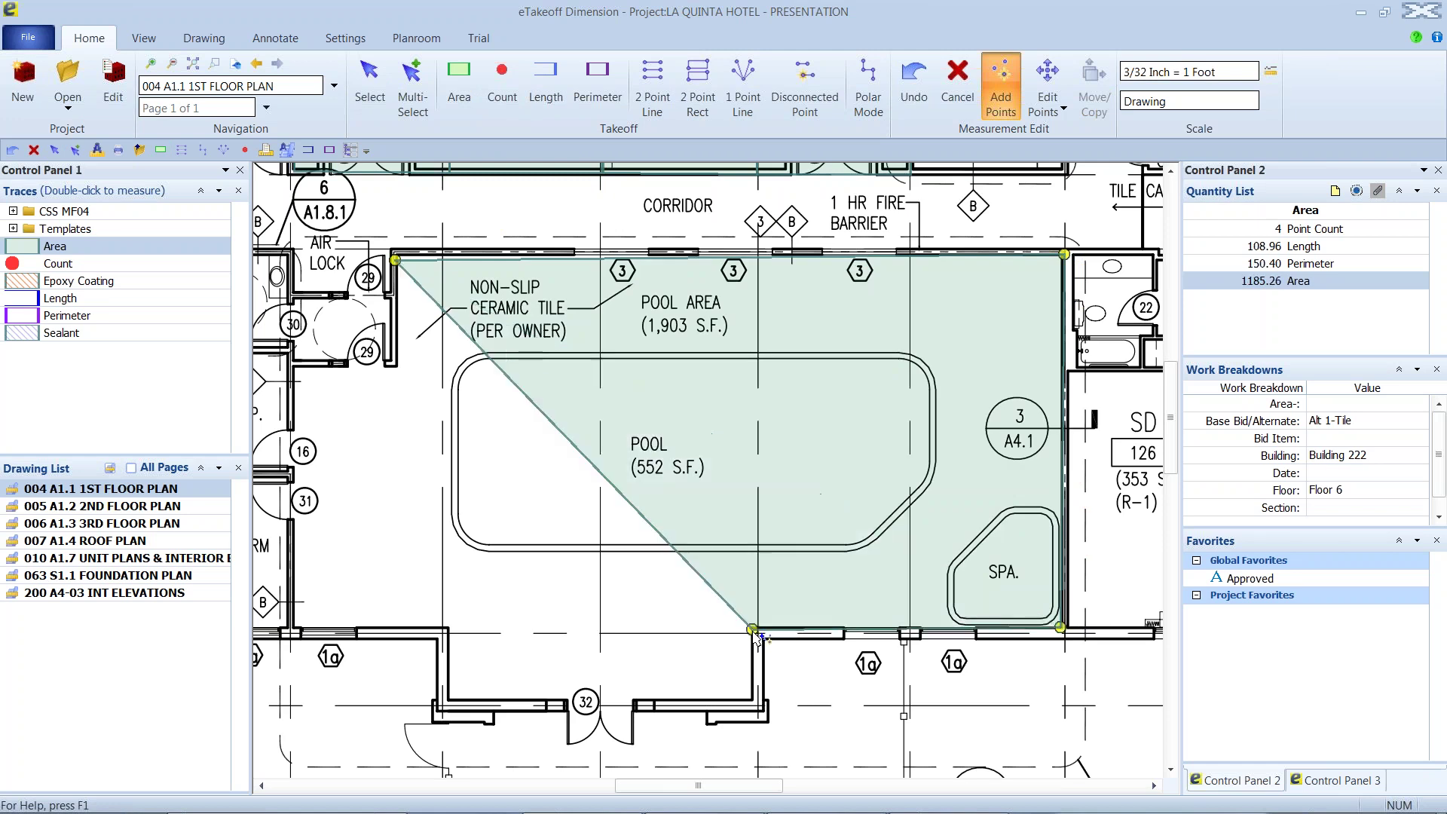
{"action": "left_click", "coordinate": [752, 694]}
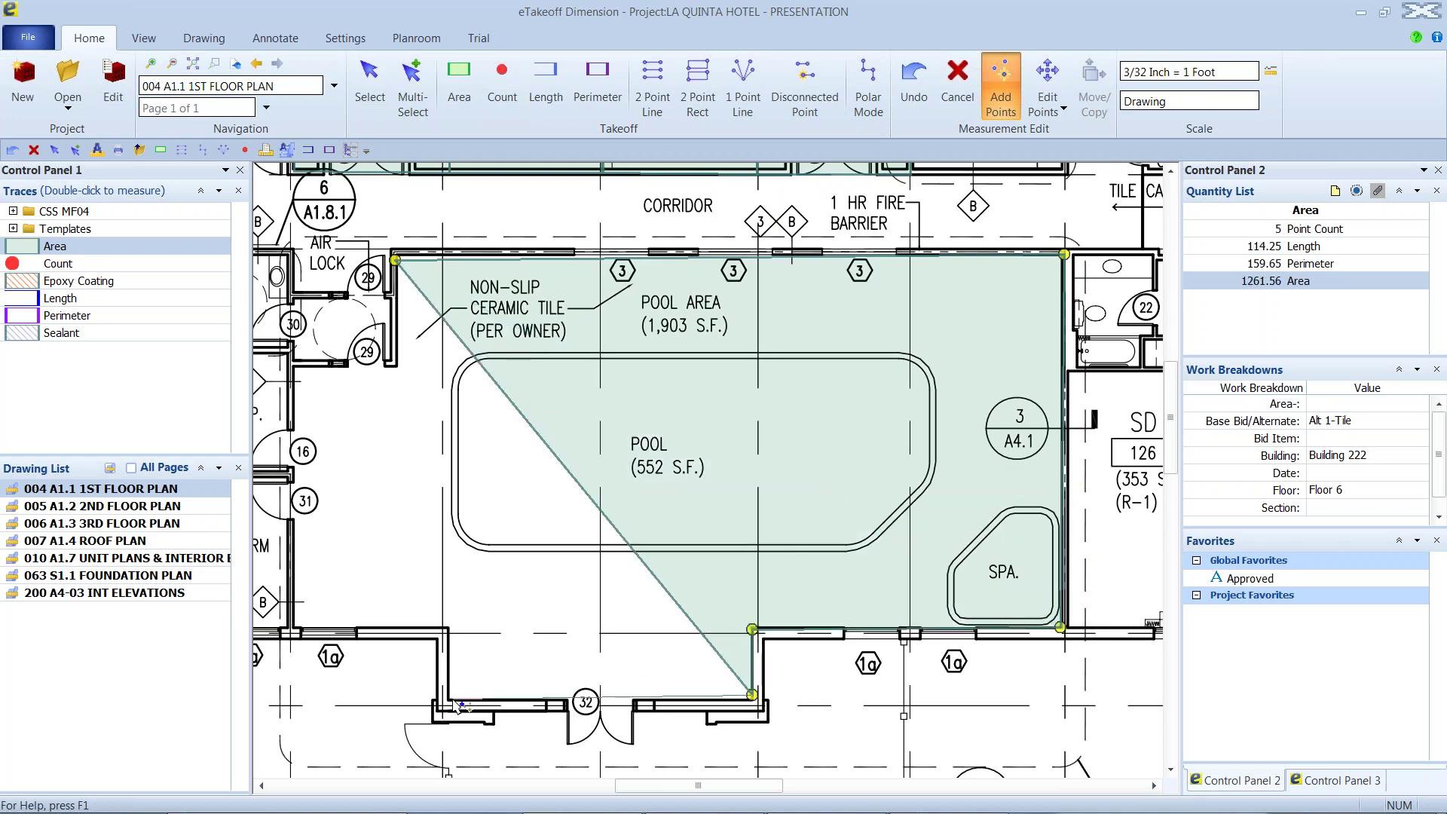
{"action": "left_click_drag", "start_coordinate": [453, 700], "coordinate": [449, 700]}
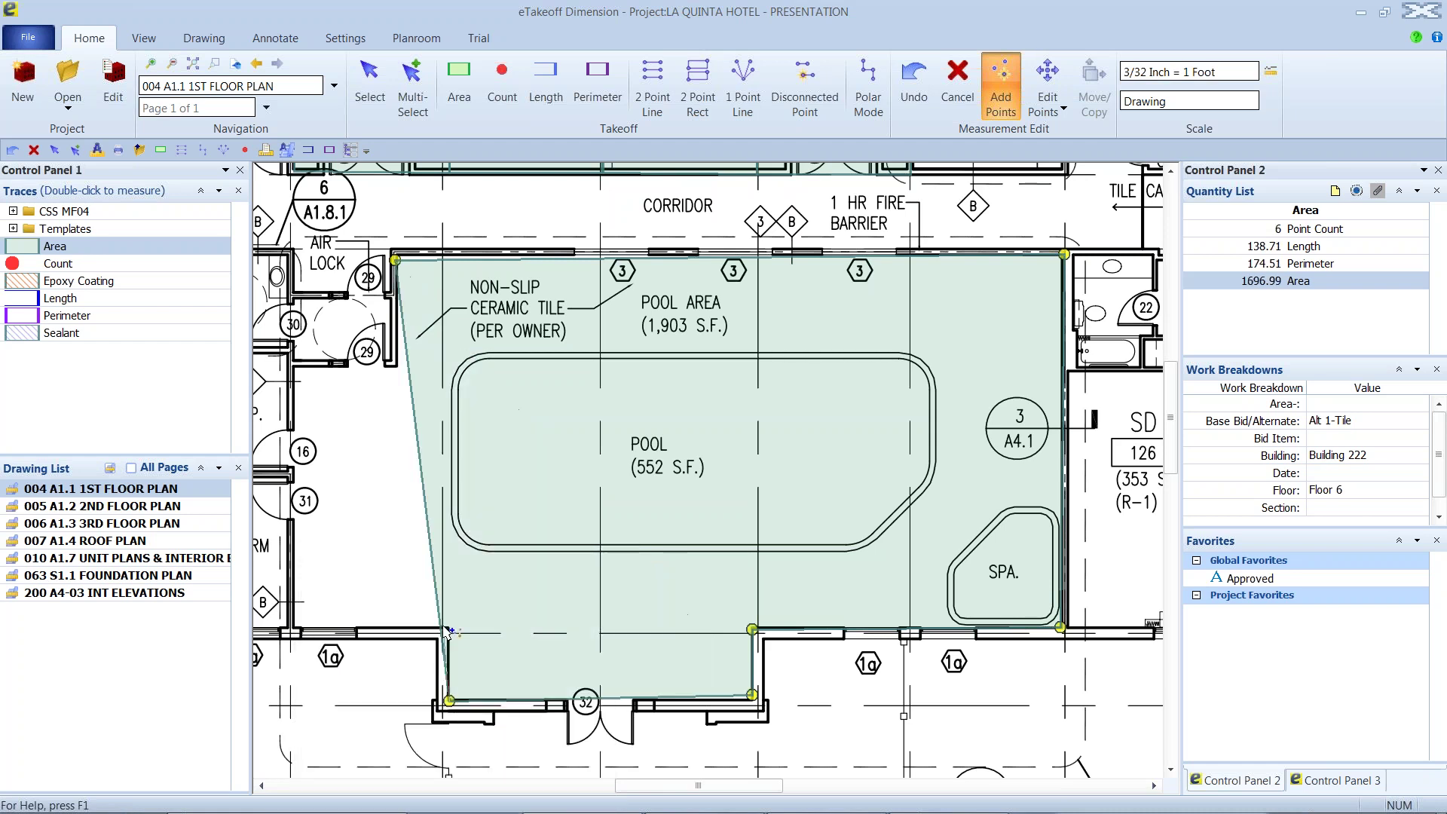
{"action": "left_click", "coordinate": [445, 627]}
{"action": "left_click", "coordinate": [293, 622]}
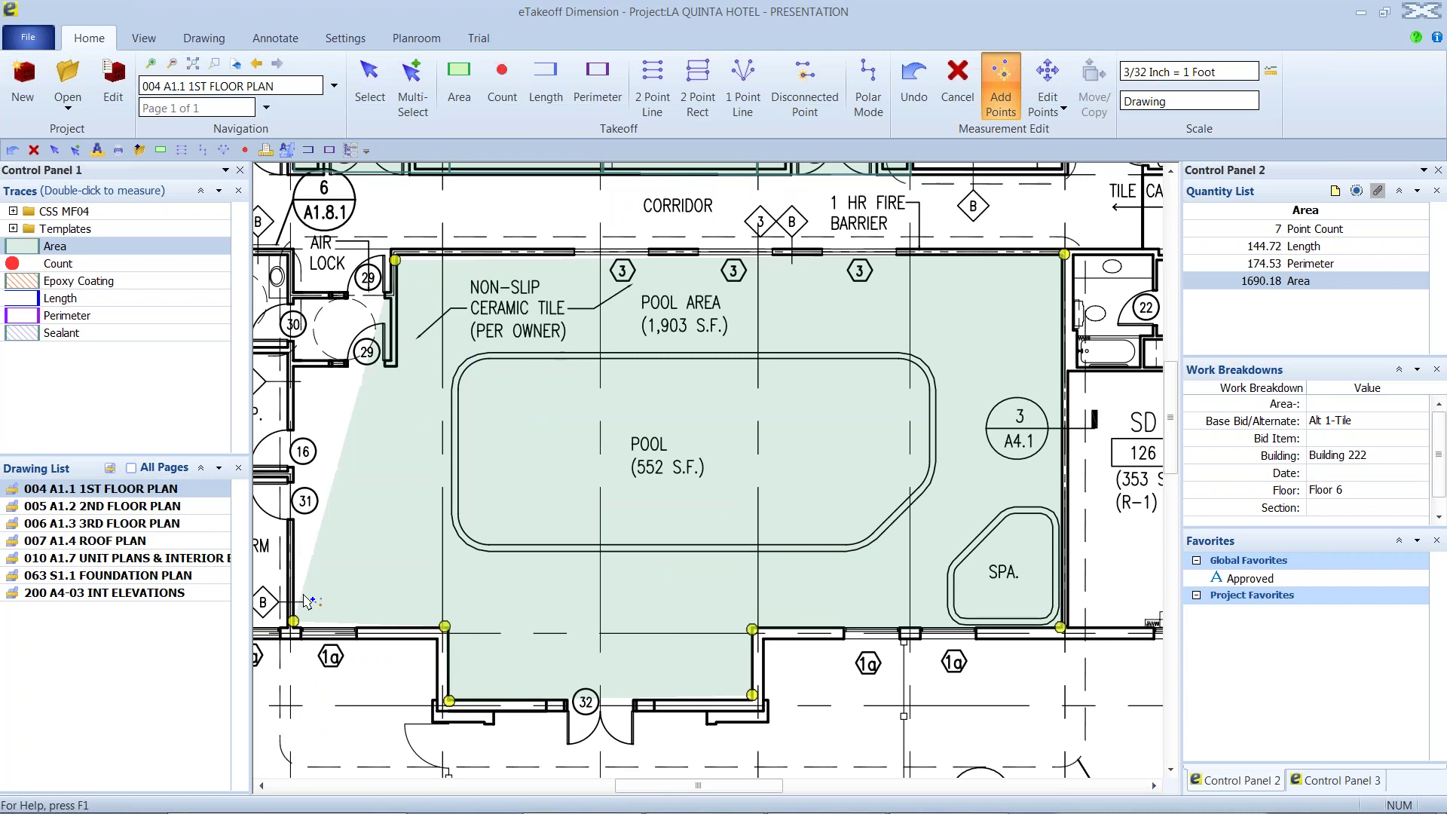
{"action": "left_click", "coordinate": [294, 369]}
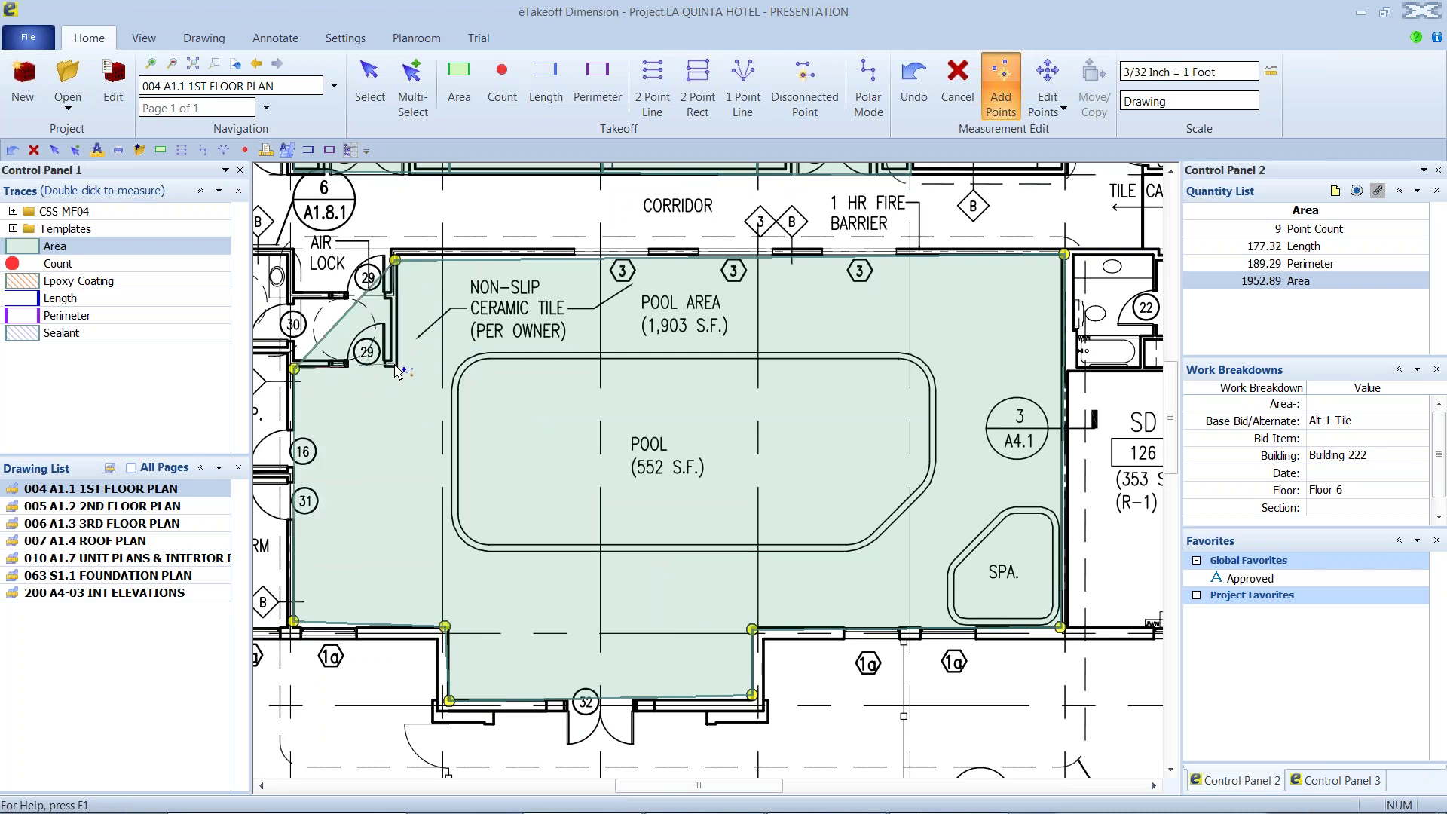
{"action": "left_click", "coordinate": [396, 369]}
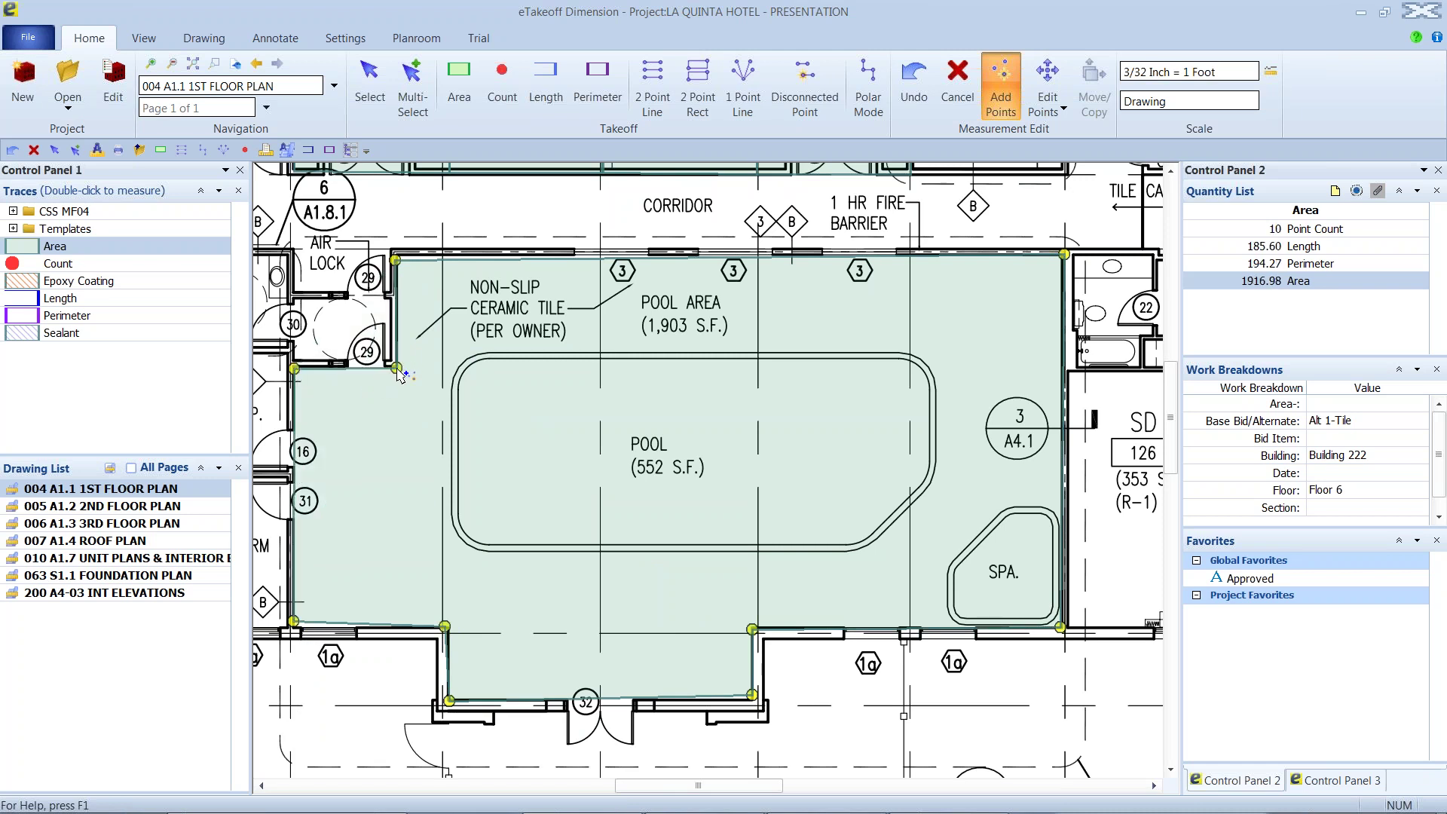
Step: Begin an easy trace from the pool area measurement, name it Covering, and give it a bright green fill color
{"action": "right_click", "coordinate": [397, 369]}
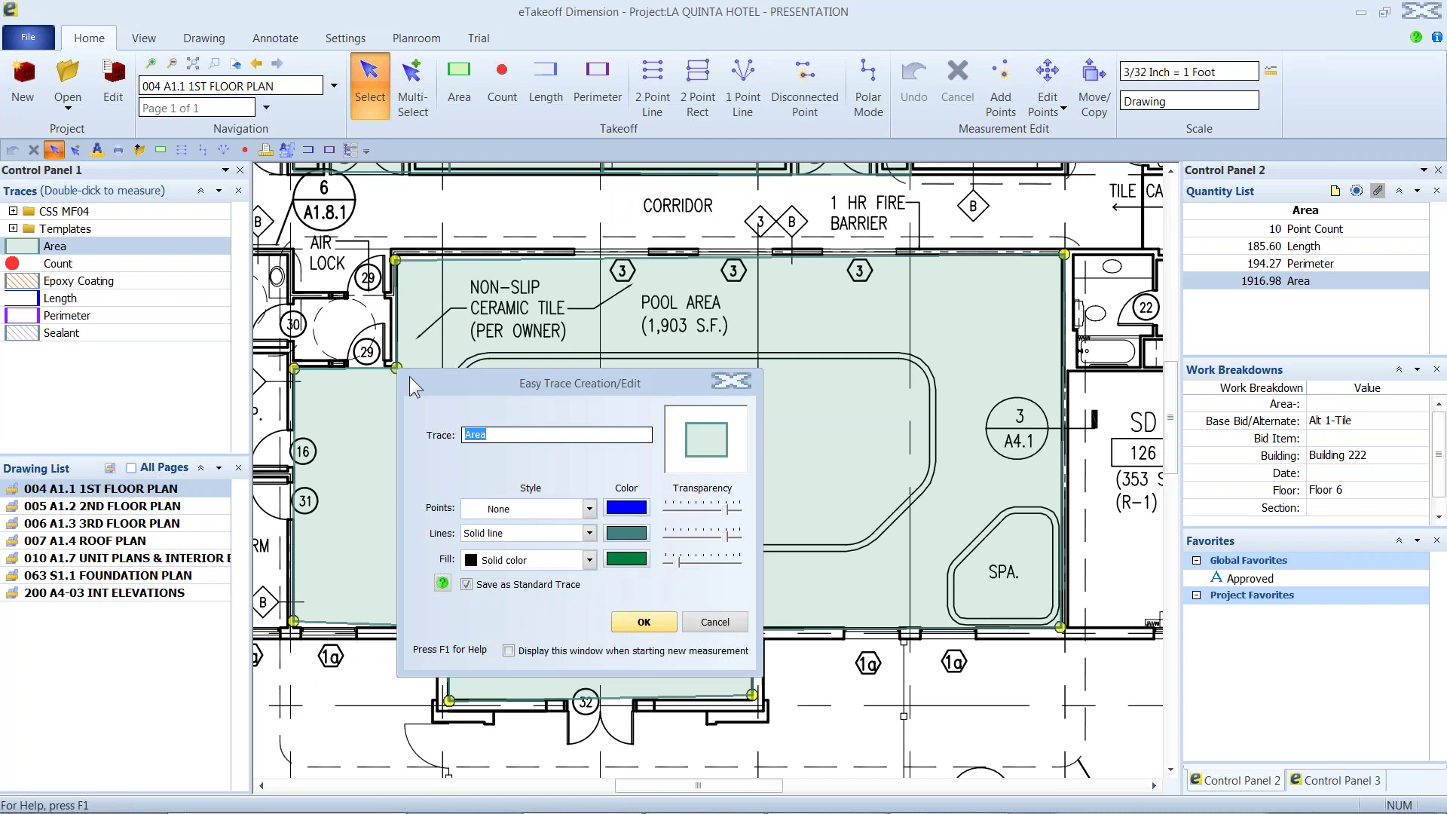
{"action": "left_click_drag", "start_coordinate": [487, 378], "coordinate": [669, 339]}
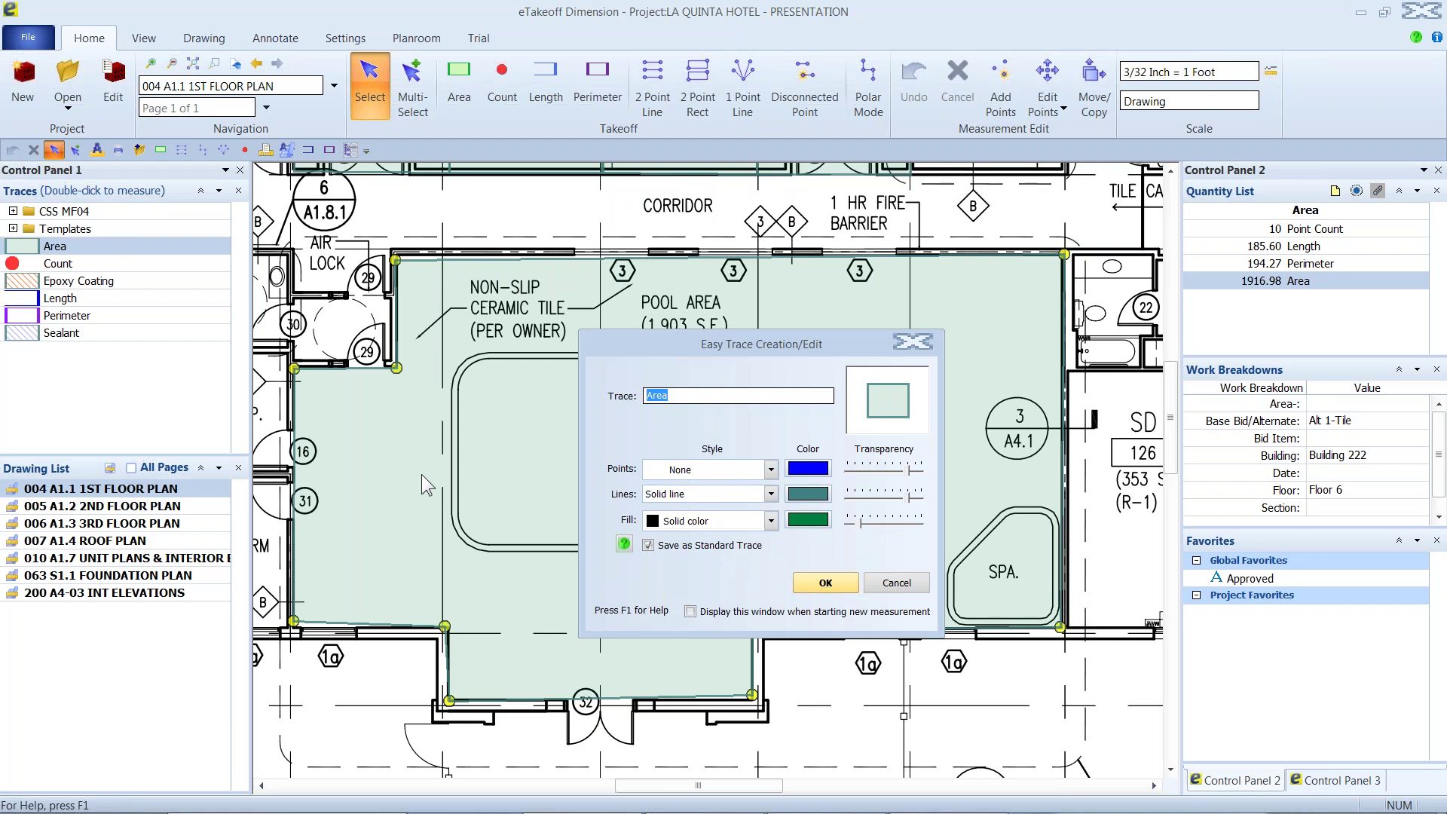
{"action": "type", "text": "Covering"}
{"action": "left_click", "coordinate": [809, 522]}
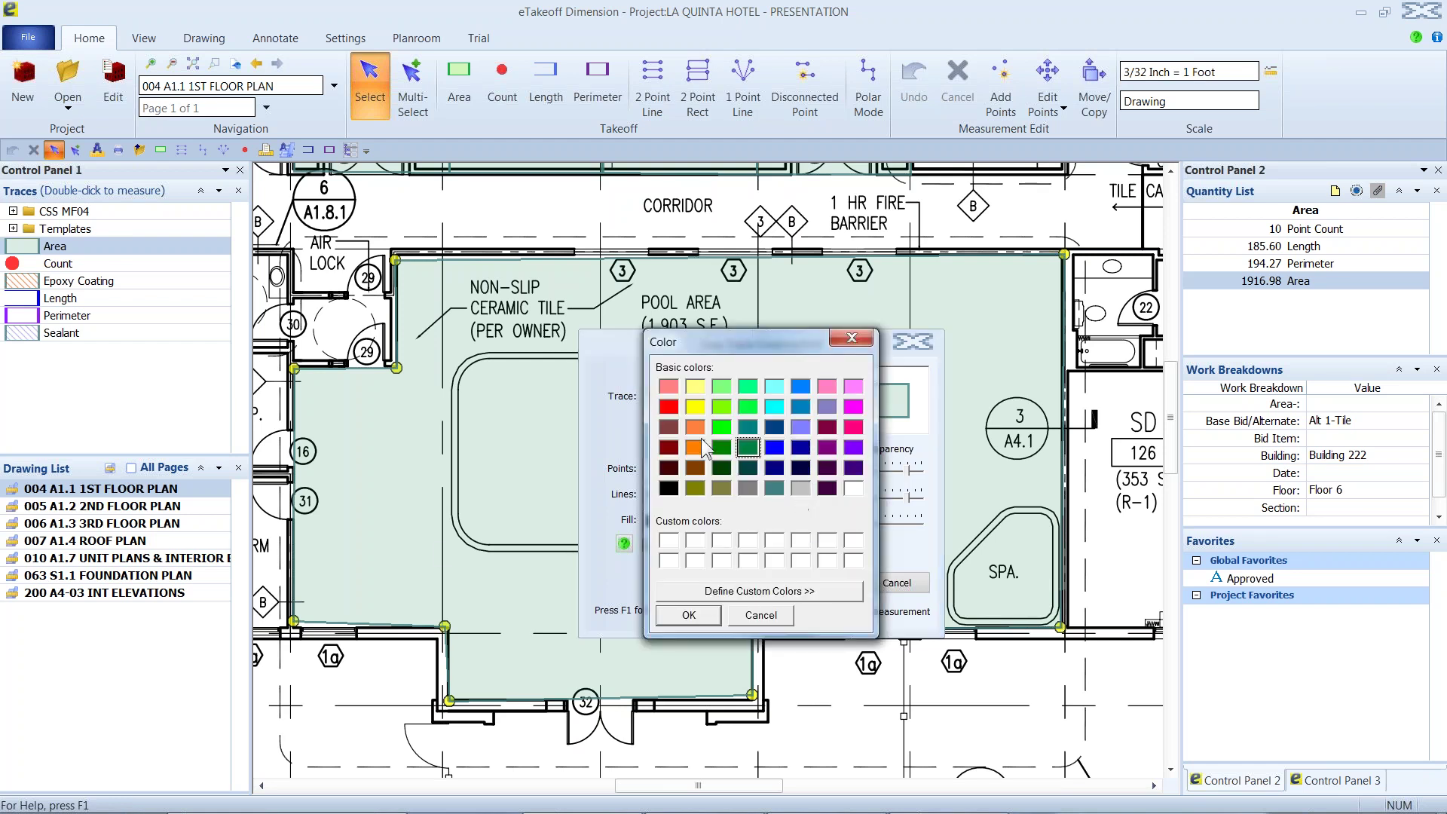
{"action": "left_click", "coordinate": [695, 408]}
{"action": "left_click", "coordinate": [689, 615]}
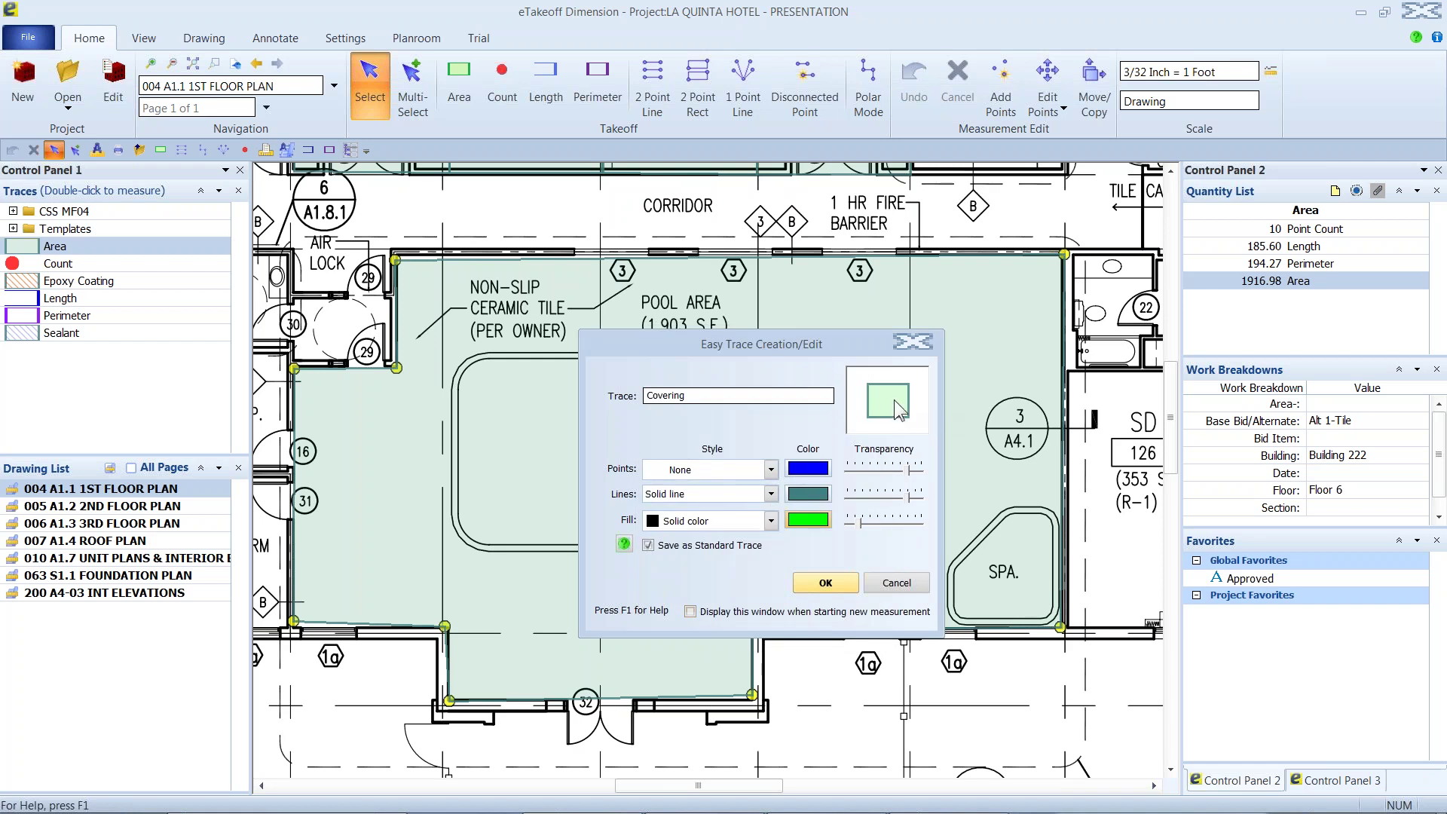
Step: Make the Covering trace's fill more opaque, set its fill style to Diagonal cross, and save the trace
{"action": "left_click_drag", "start_coordinate": [859, 522], "coordinate": [884, 518]}
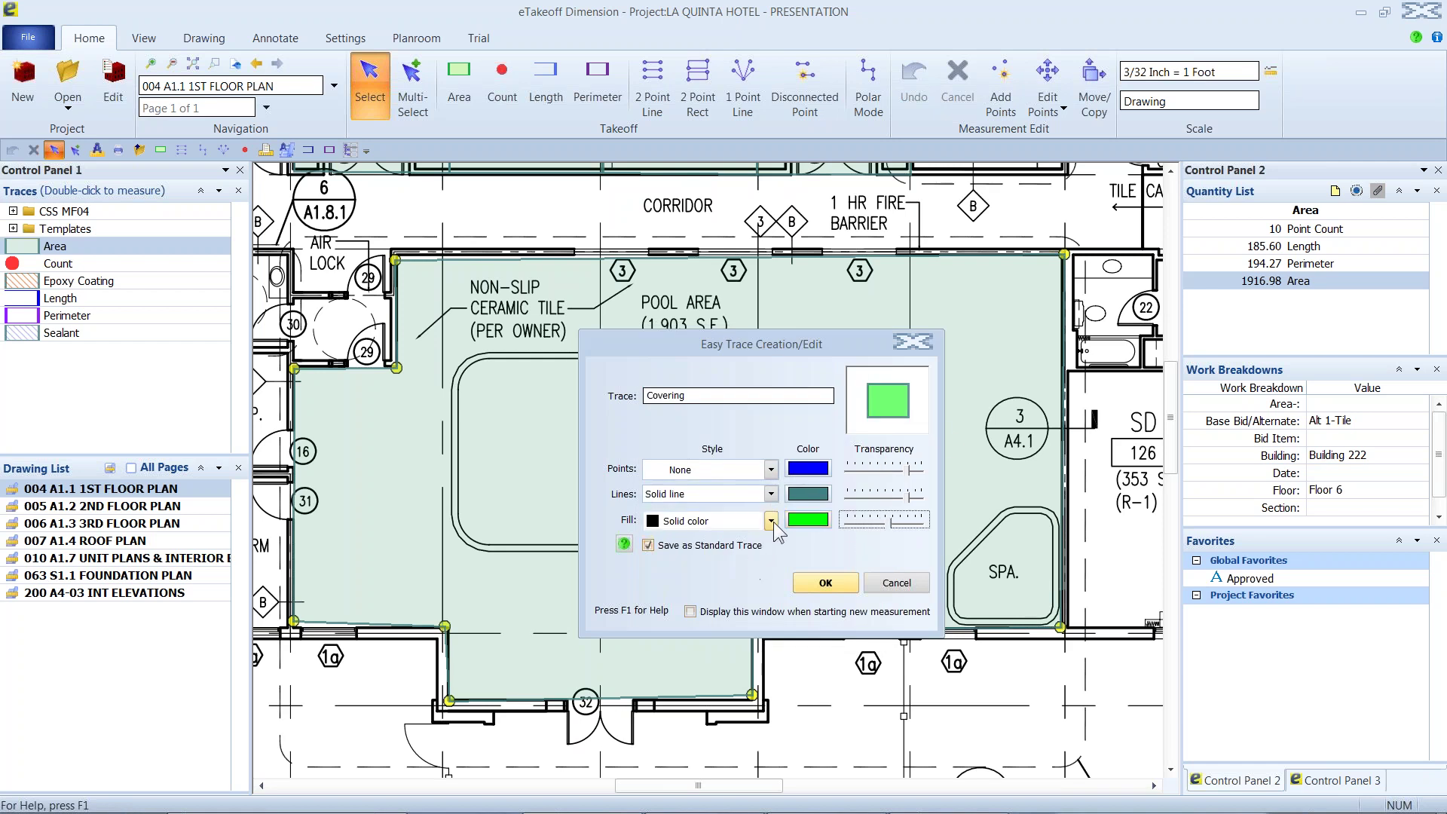
{"action": "left_click", "coordinate": [704, 520]}
{"action": "left_click", "coordinate": [698, 568]}
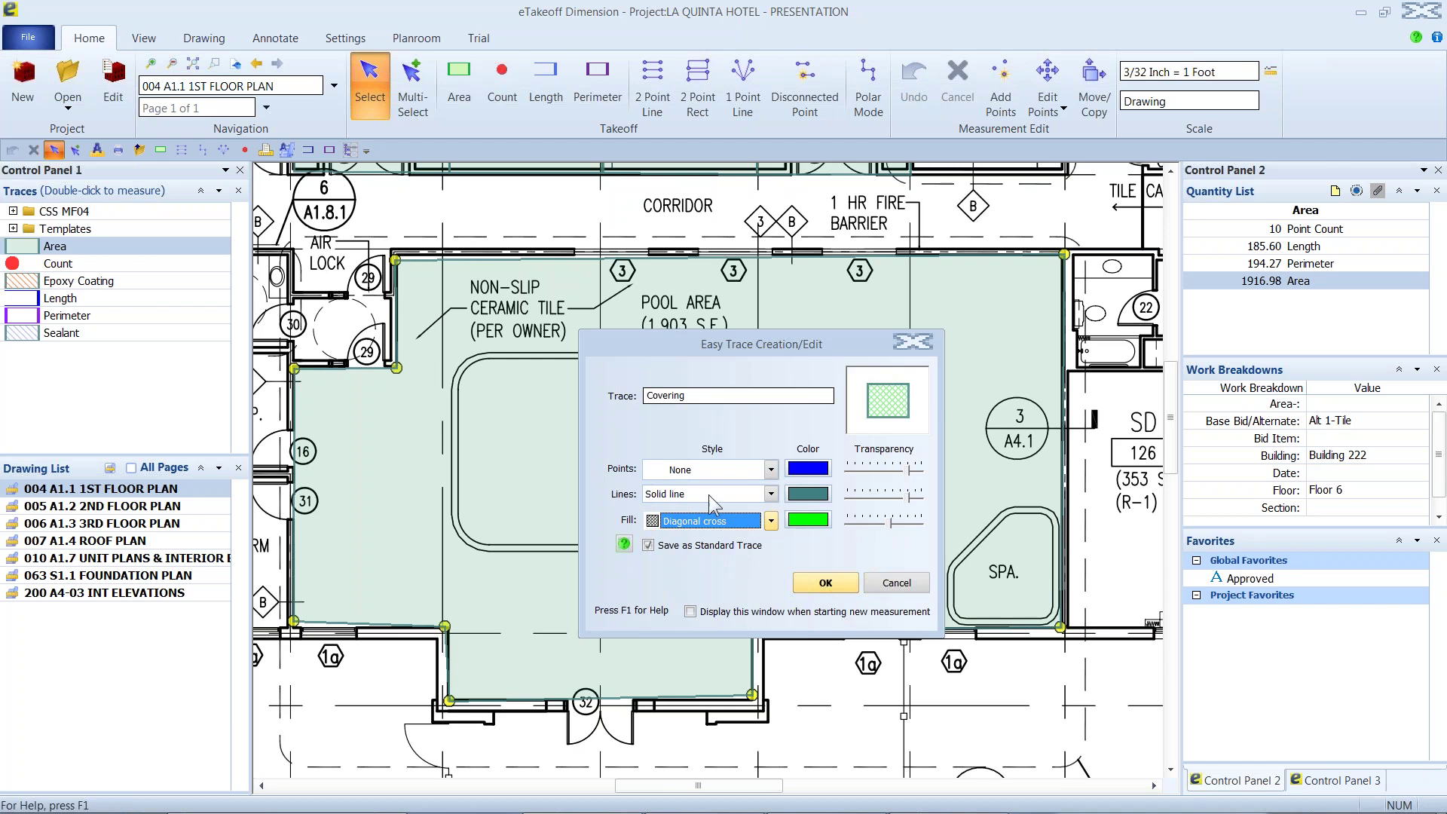
{"action": "left_click", "coordinate": [825, 587]}
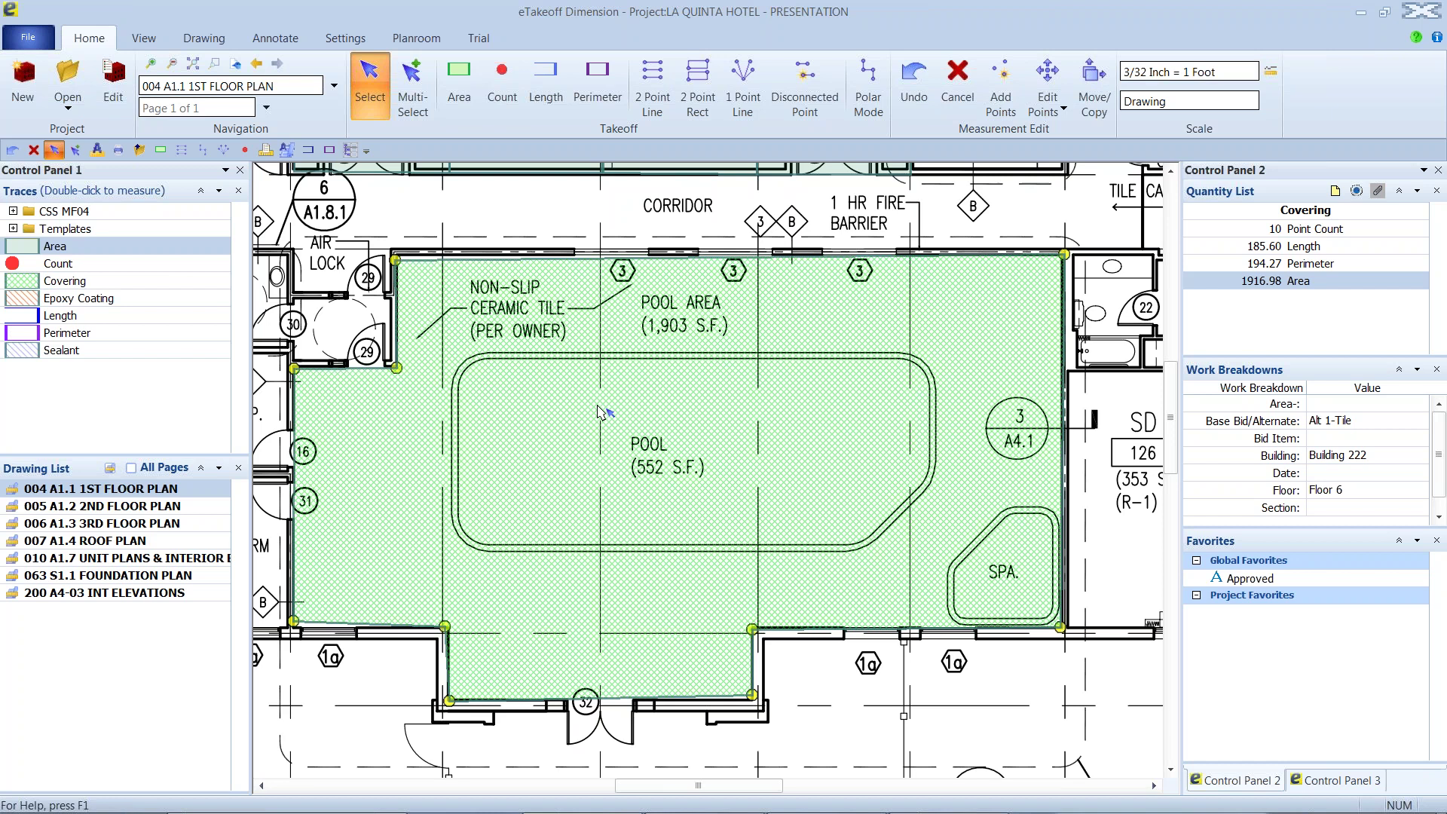
Step: Start a disconnected point group on the Covering measurement, tracing the pool's inner top edge and its upper-left corner as an arc
{"action": "mouse_move", "coordinate": [767, 413]}
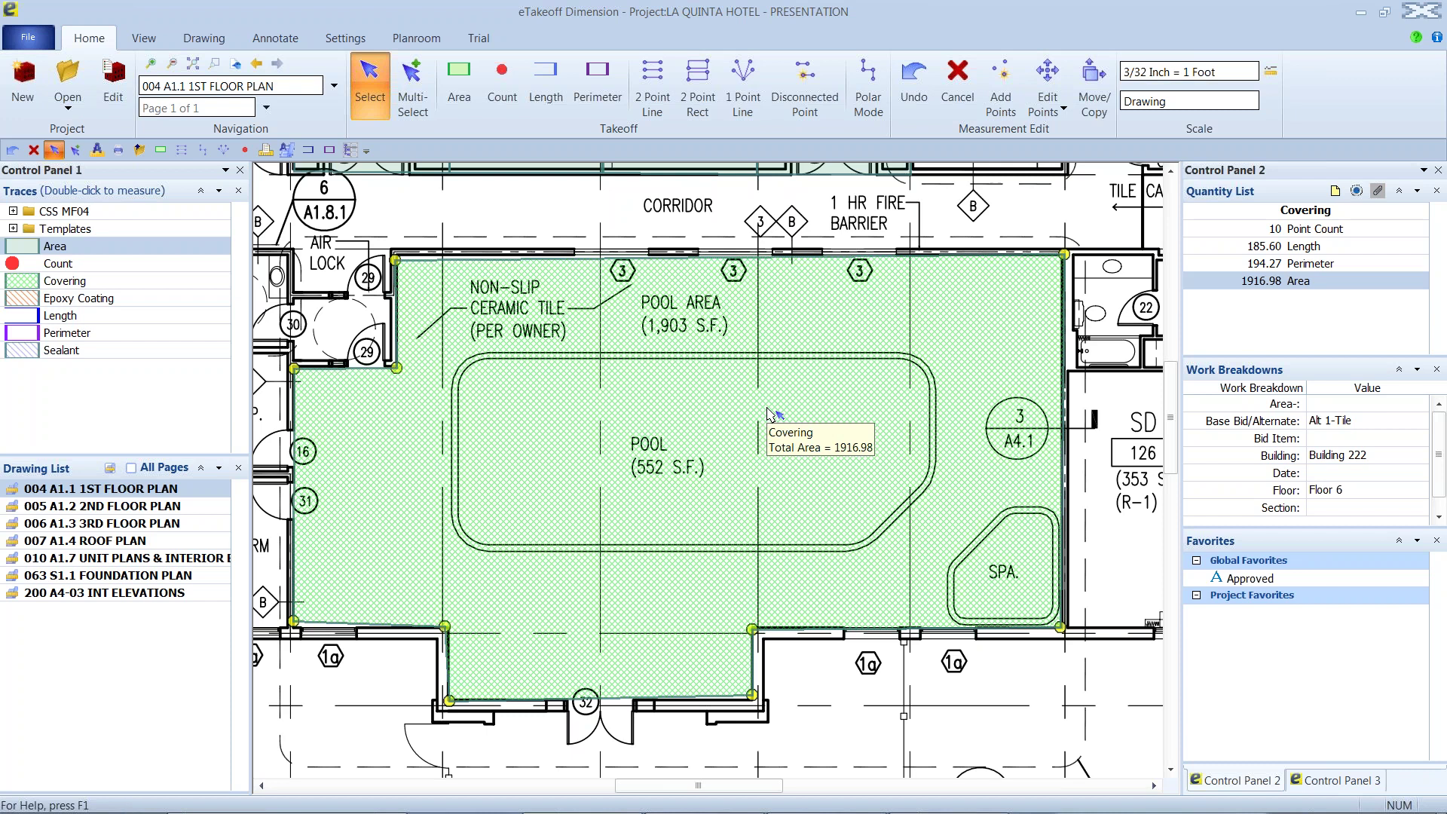
{"action": "key", "text": "d"}
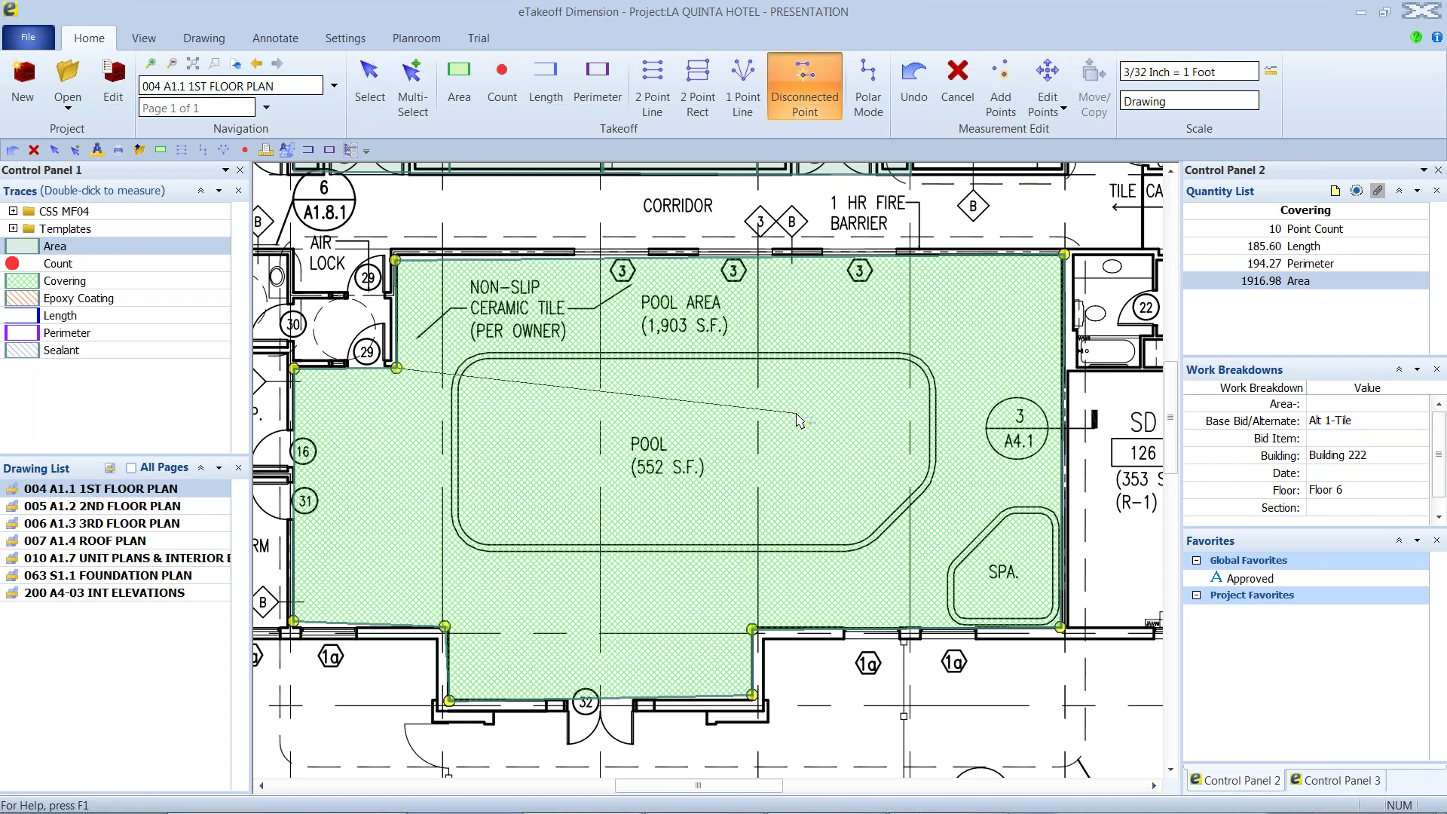
{"action": "scroll", "coordinate": [927, 354], "scroll_direction": "up", "scroll_amount": 1}
{"action": "left_click", "coordinate": [935, 336]}
{"action": "left_click", "coordinate": [358, 338]}
{"action": "left_click", "coordinate": [335, 352]}
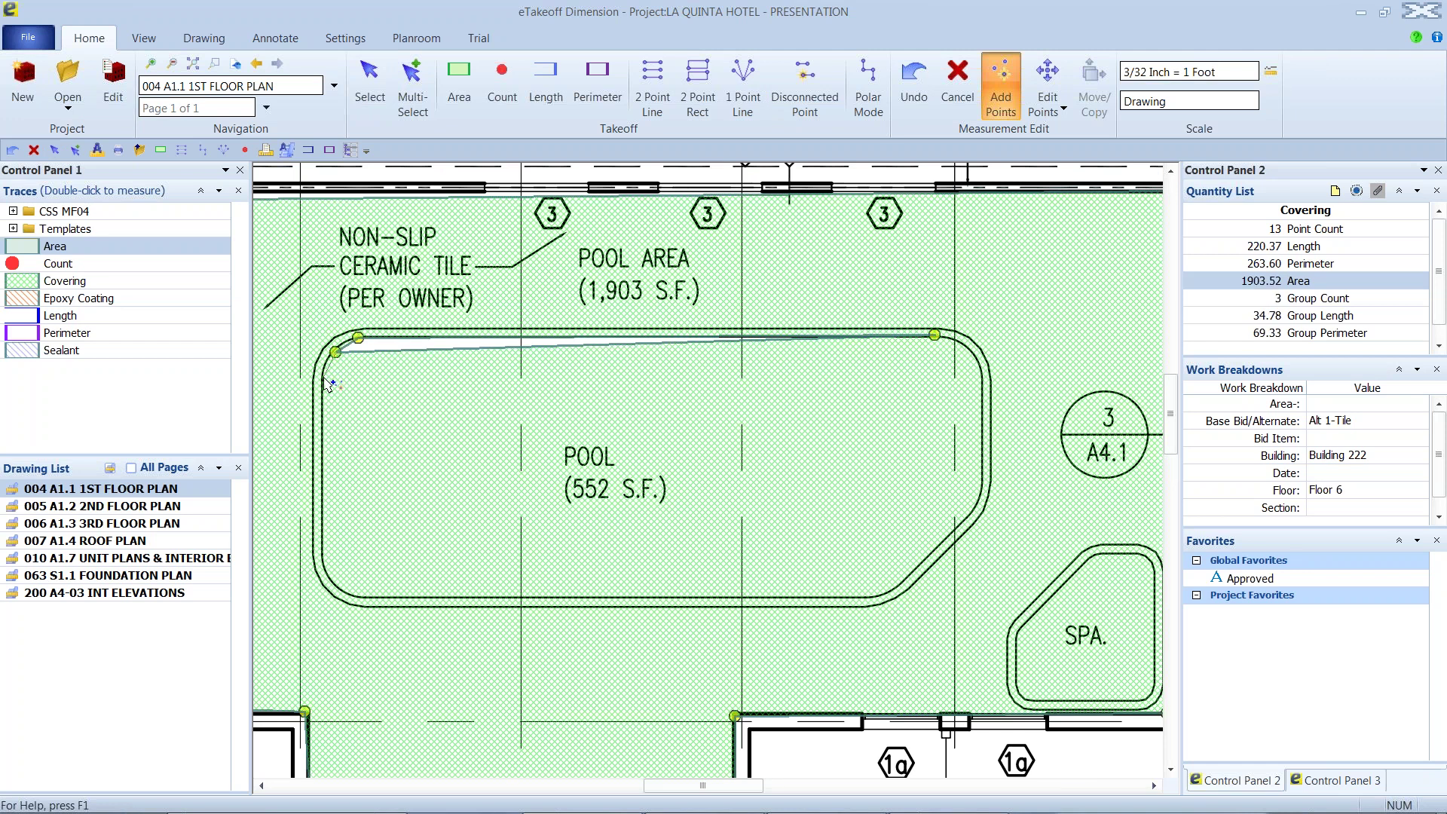
{"action": "left_click", "coordinate": [323, 377]}
{"action": "key", "text": "c"}
Step: Continue the cutout down the pool's left side and along its bottom edge, converting both lower corners to arcs
{"action": "left_click", "coordinate": [324, 564]}
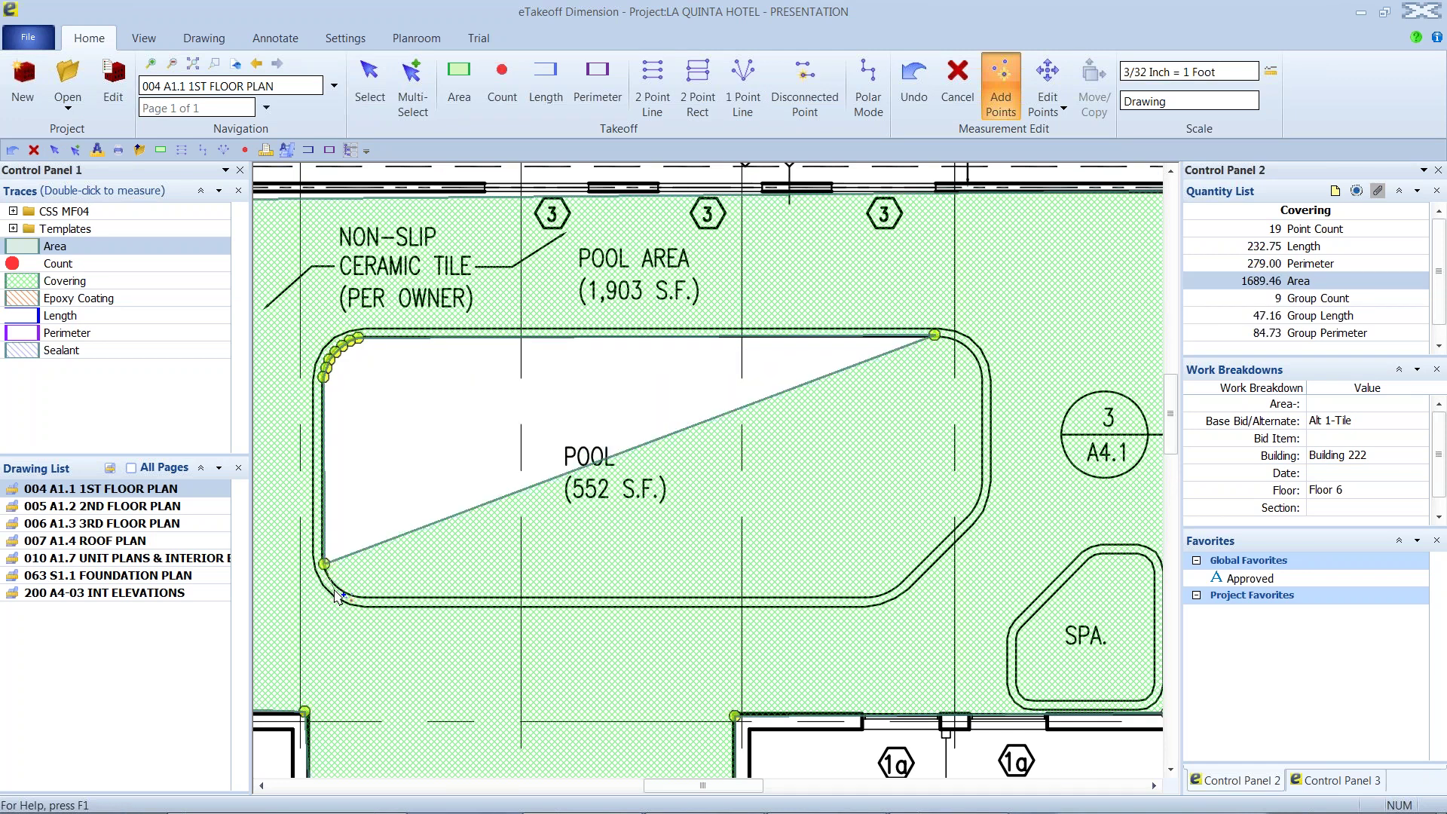
{"action": "left_click", "coordinate": [334, 589]}
{"action": "left_click", "coordinate": [355, 596]}
{"action": "key", "text": "c"}
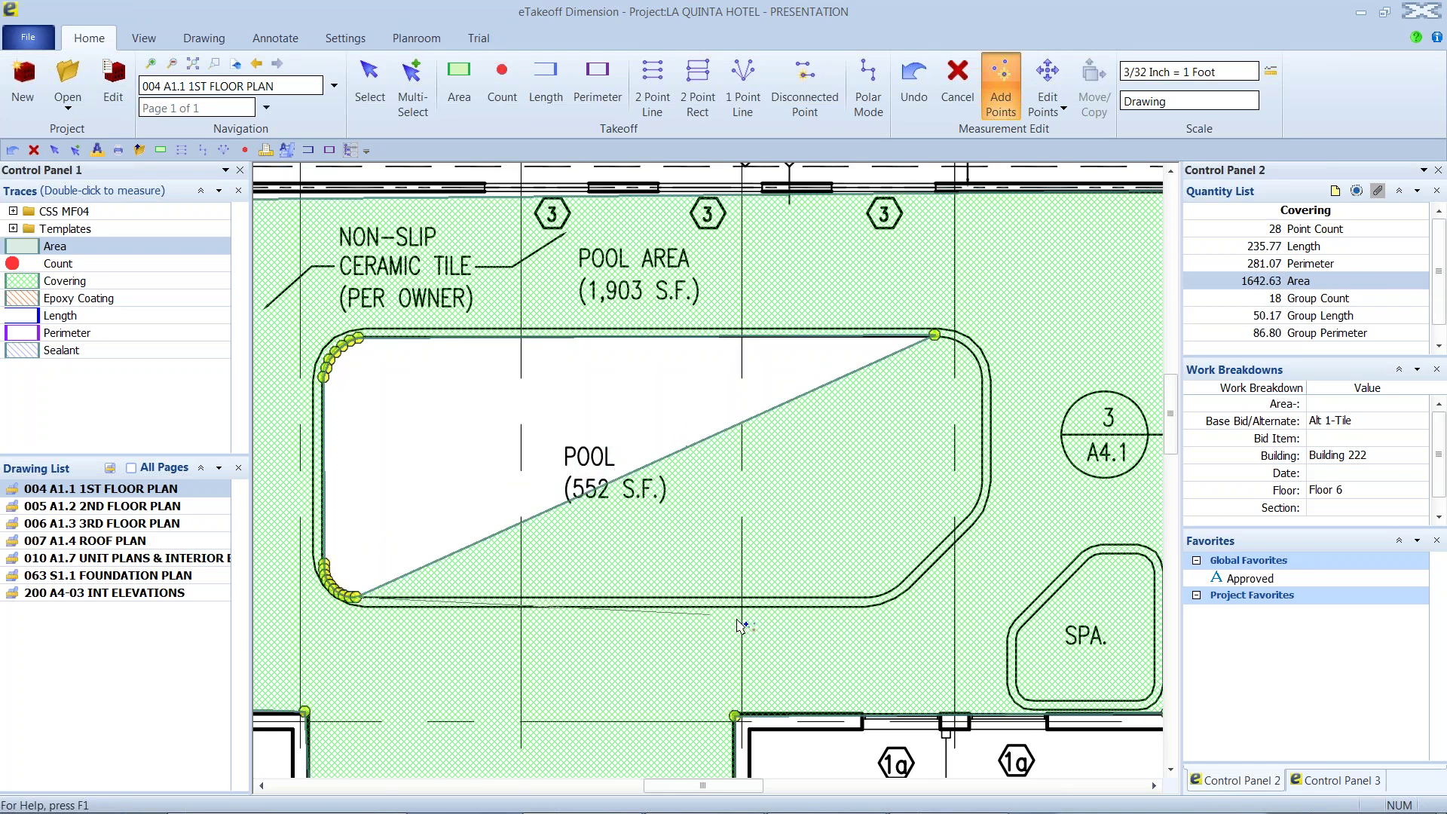
{"action": "left_click", "coordinate": [867, 598]}
{"action": "left_click", "coordinate": [907, 574]}
{"action": "key", "text": "c"}
Step: Close the pool cutout along the diagonal and right edges, curving the remaining two corners with arcs, and finish the measurement
{"action": "left_click", "coordinate": [973, 509]}
{"action": "left_click", "coordinate": [981, 492]}
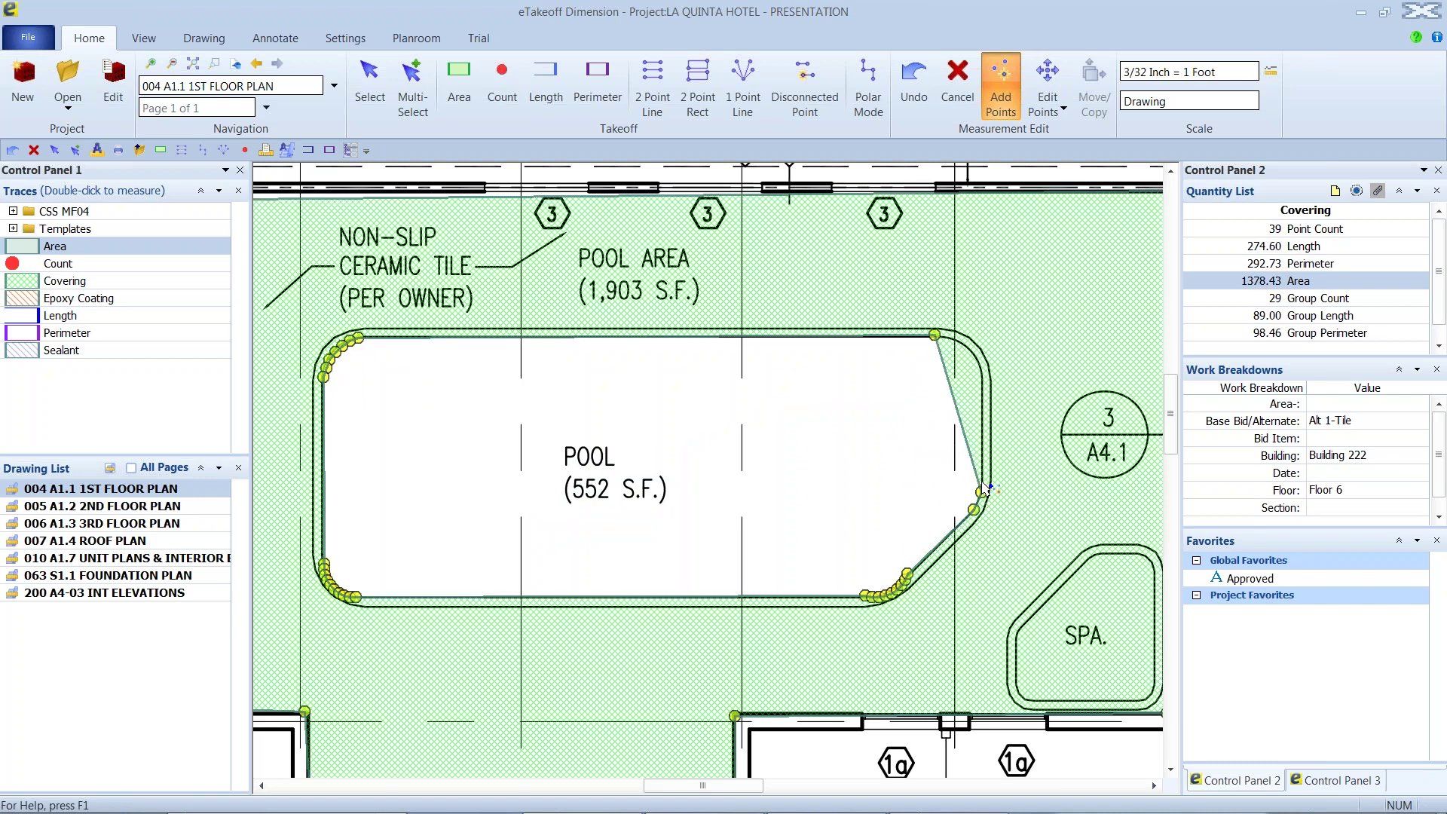
{"action": "left_click", "coordinate": [981, 473]}
{"action": "key", "text": "c"}
{"action": "left_click", "coordinate": [982, 374]}
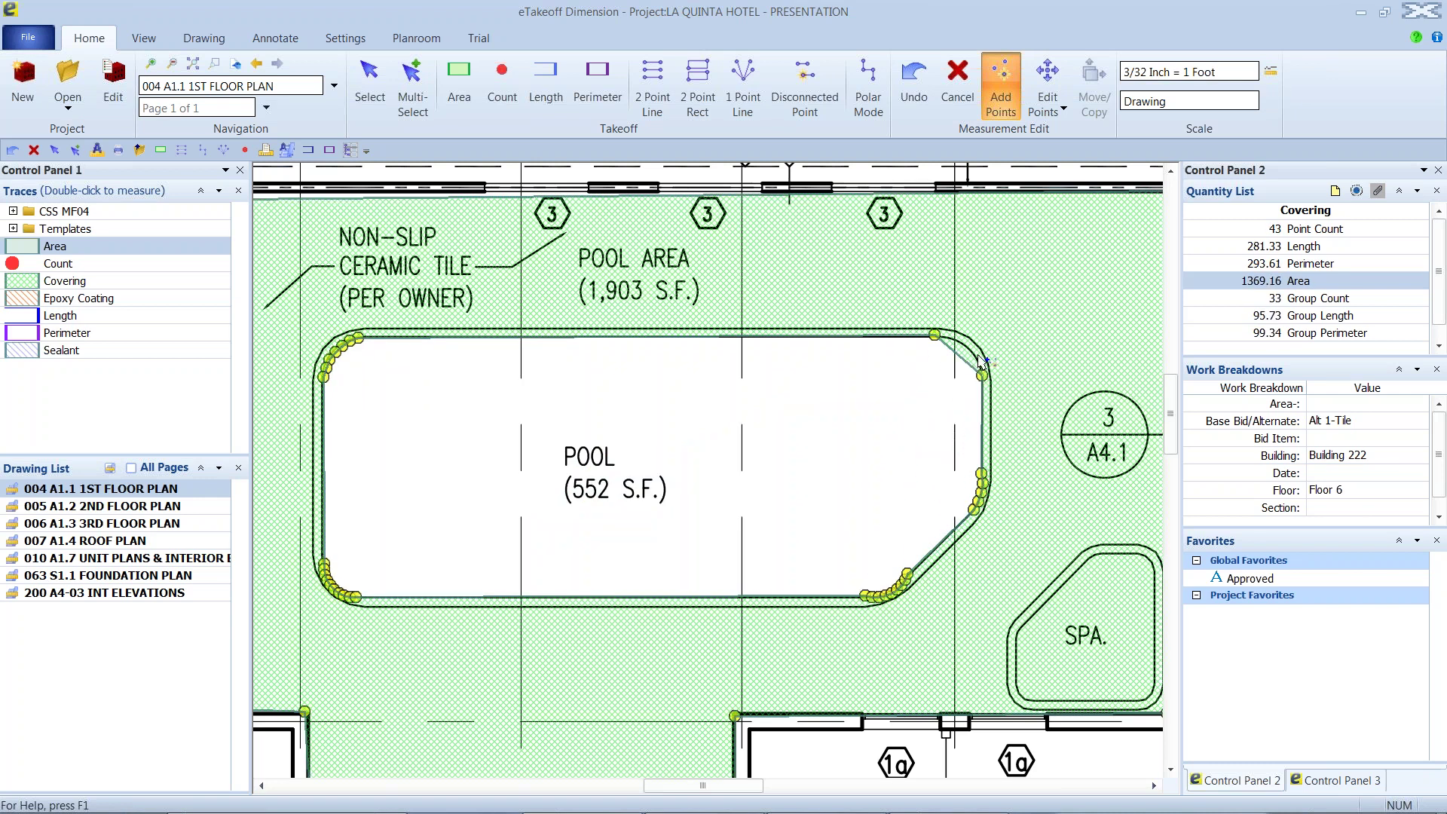
{"action": "left_click", "coordinate": [965, 348]}
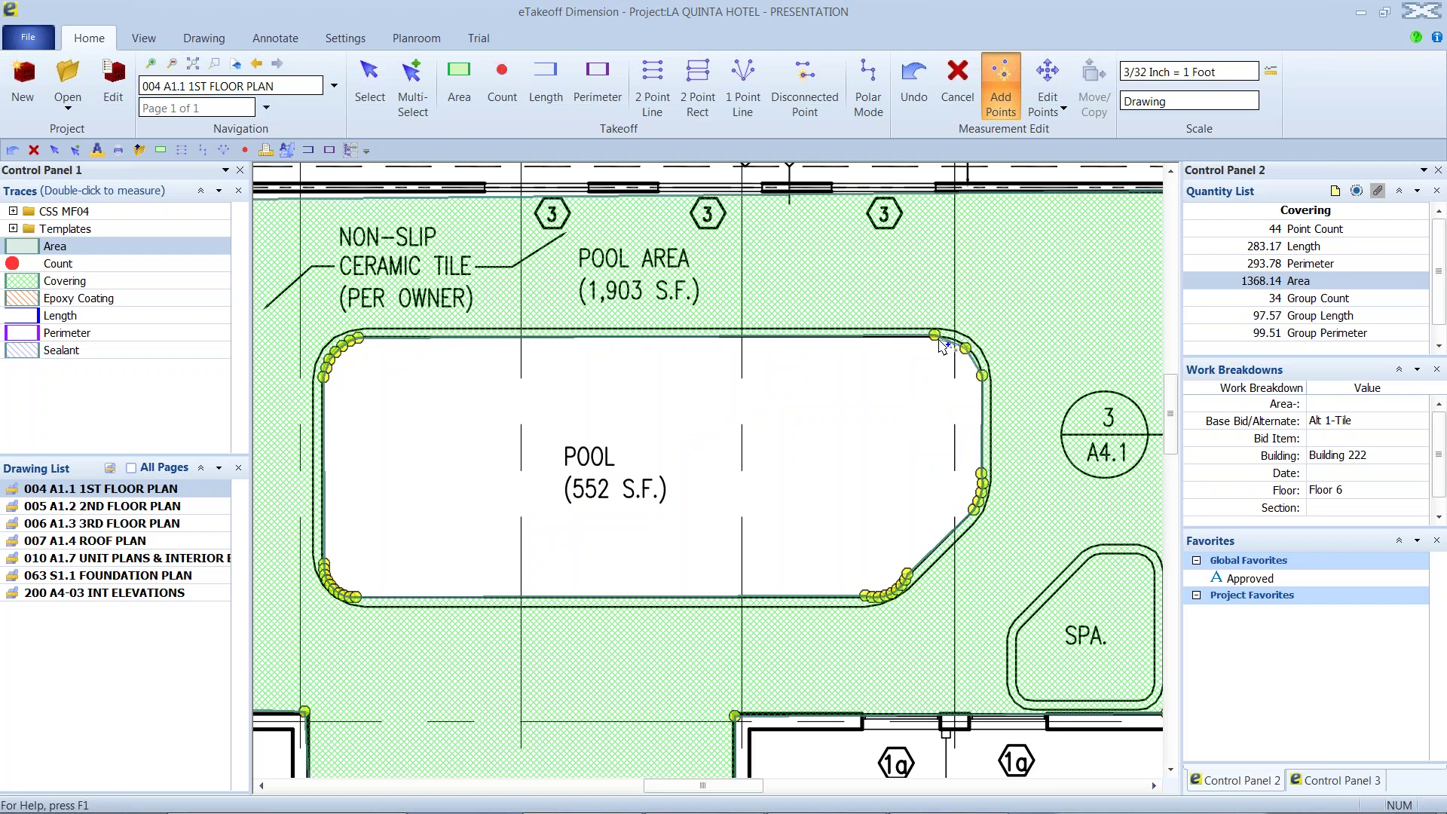
{"action": "left_click", "coordinate": [935, 334]}
{"action": "key", "text": "c"}
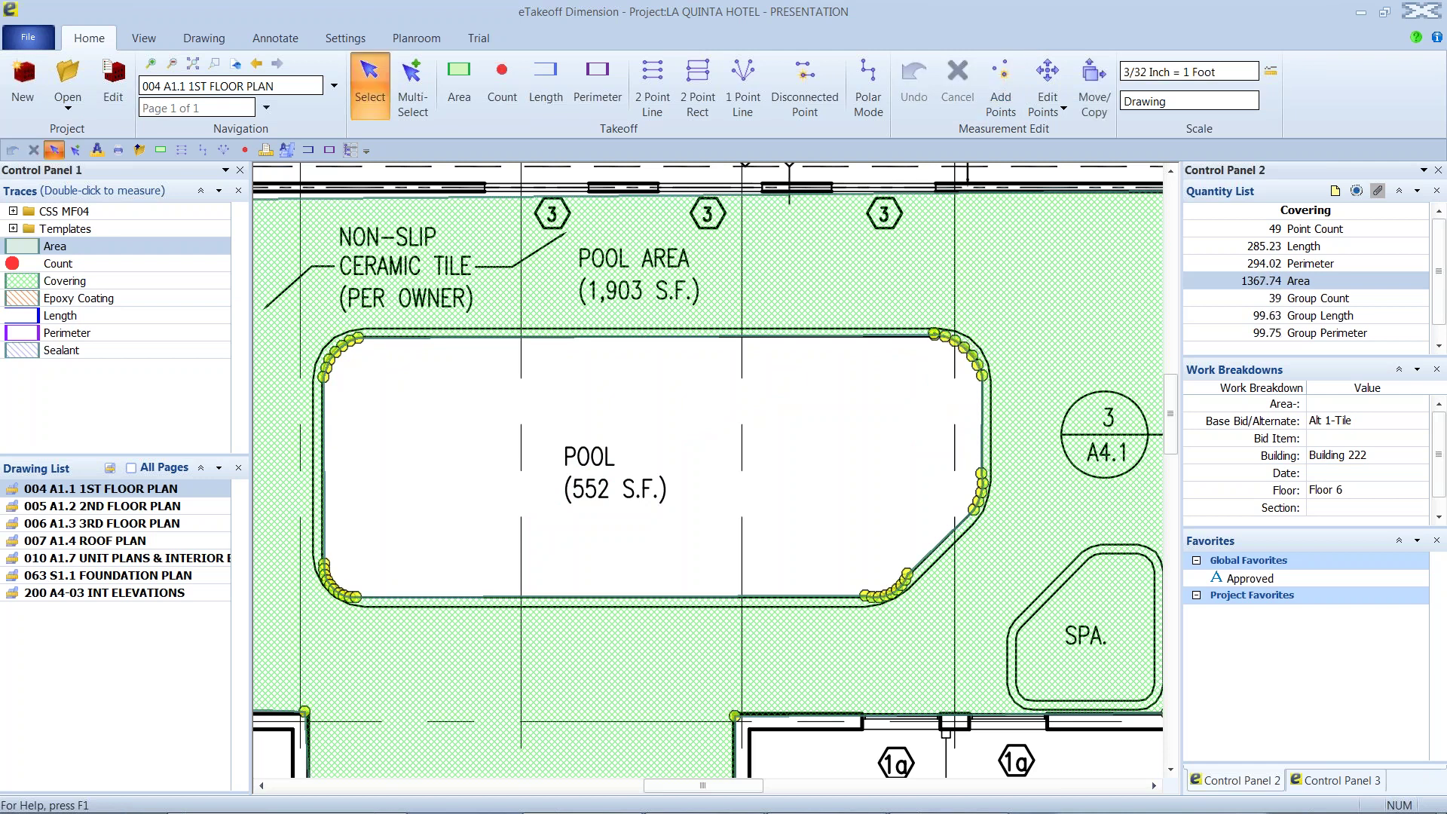
{"action": "key", "text": "Escape"}
Step: Create a cutout measurement from group 2 (points 11-49) of the Covering measurement
{"action": "right_click", "coordinate": [891, 600]}
{"action": "mouse_move", "coordinate": [947, 549]}
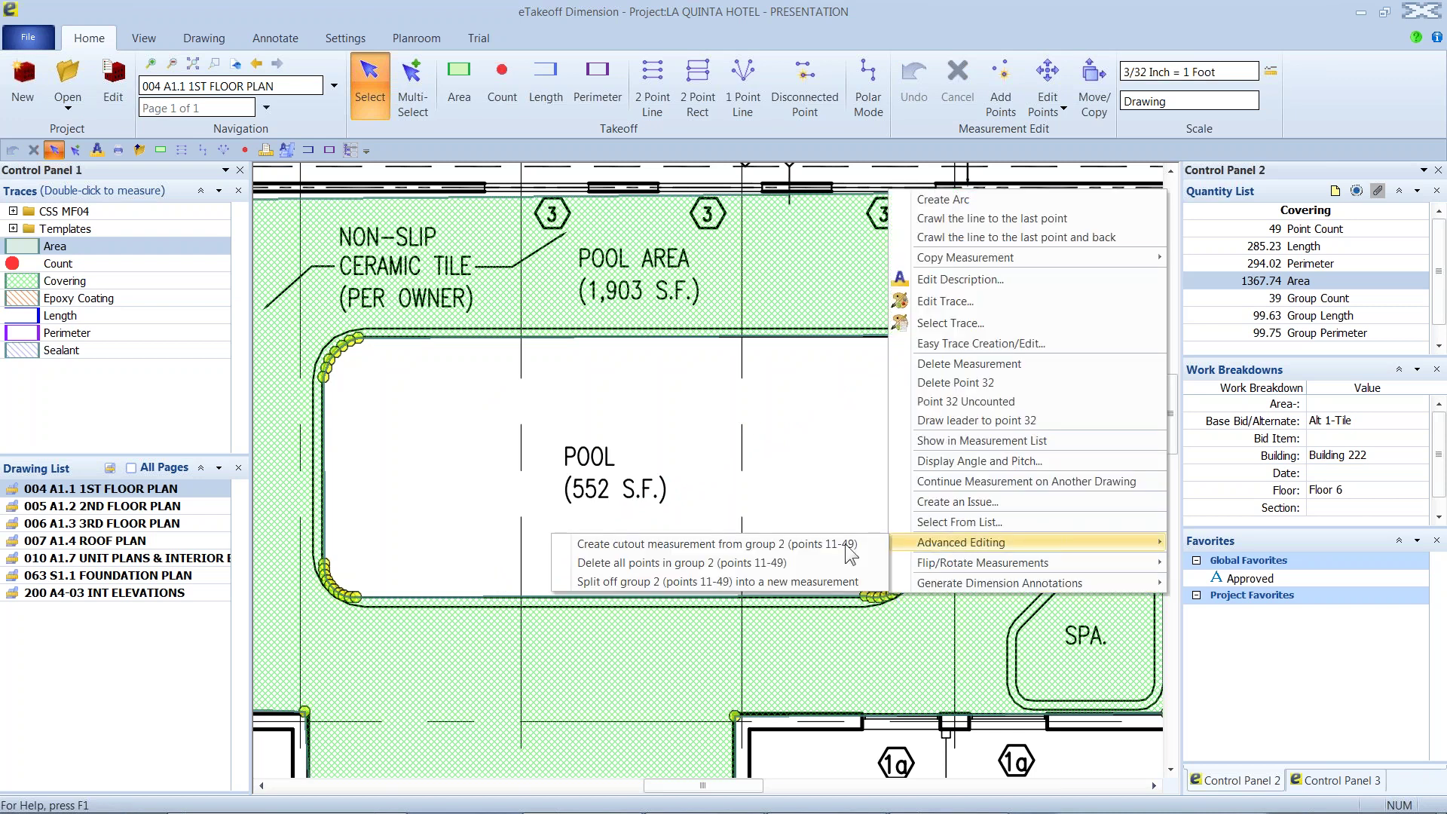
{"action": "left_click", "coordinate": [820, 543]}
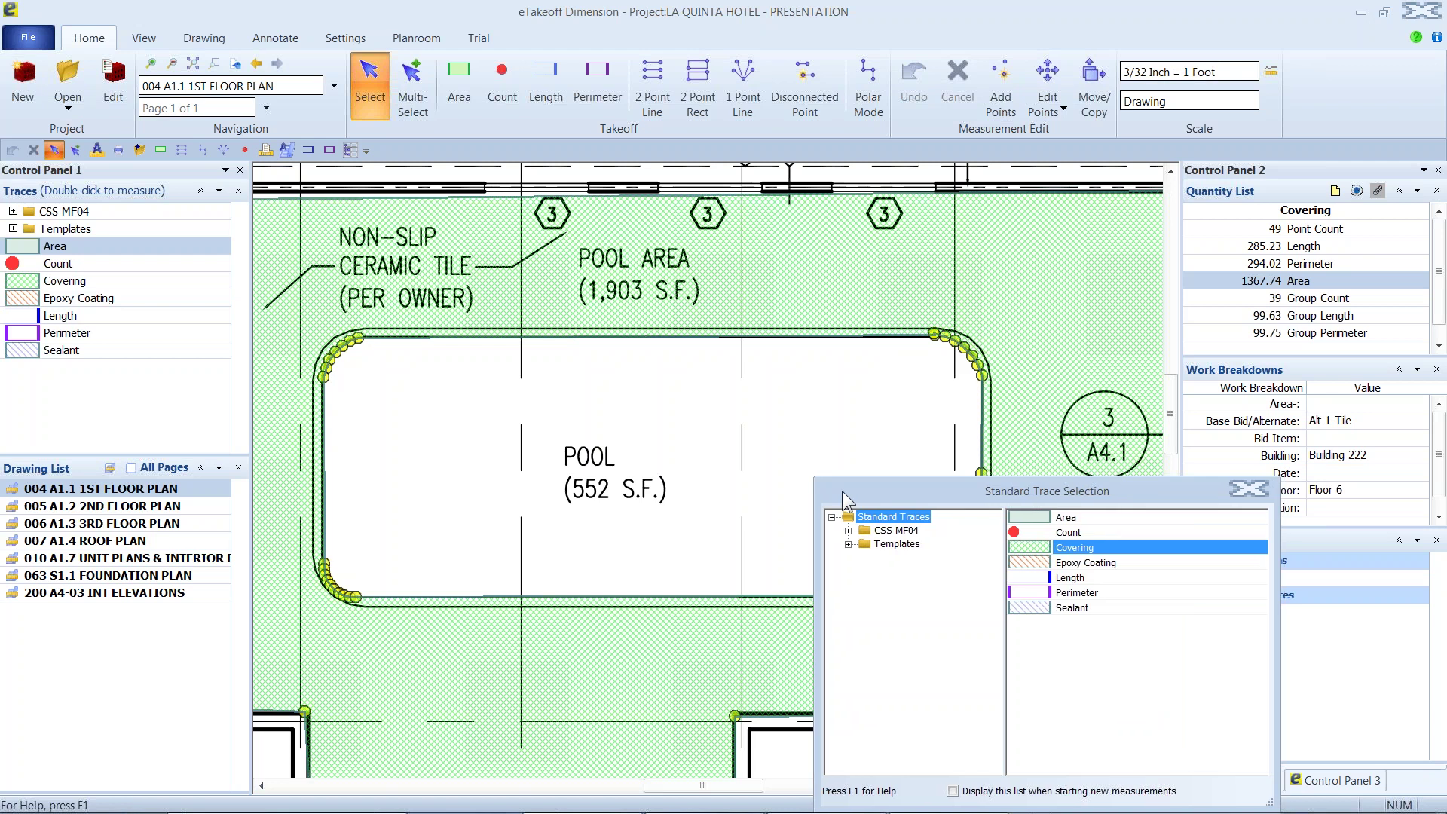
Step: Assign the Slab On Grade CY with Rebar trace from the Concrete templates to the pool cutout measurement, and deselect the measurements
{"action": "left_click_drag", "start_coordinate": [842, 491], "coordinate": [446, 297]}
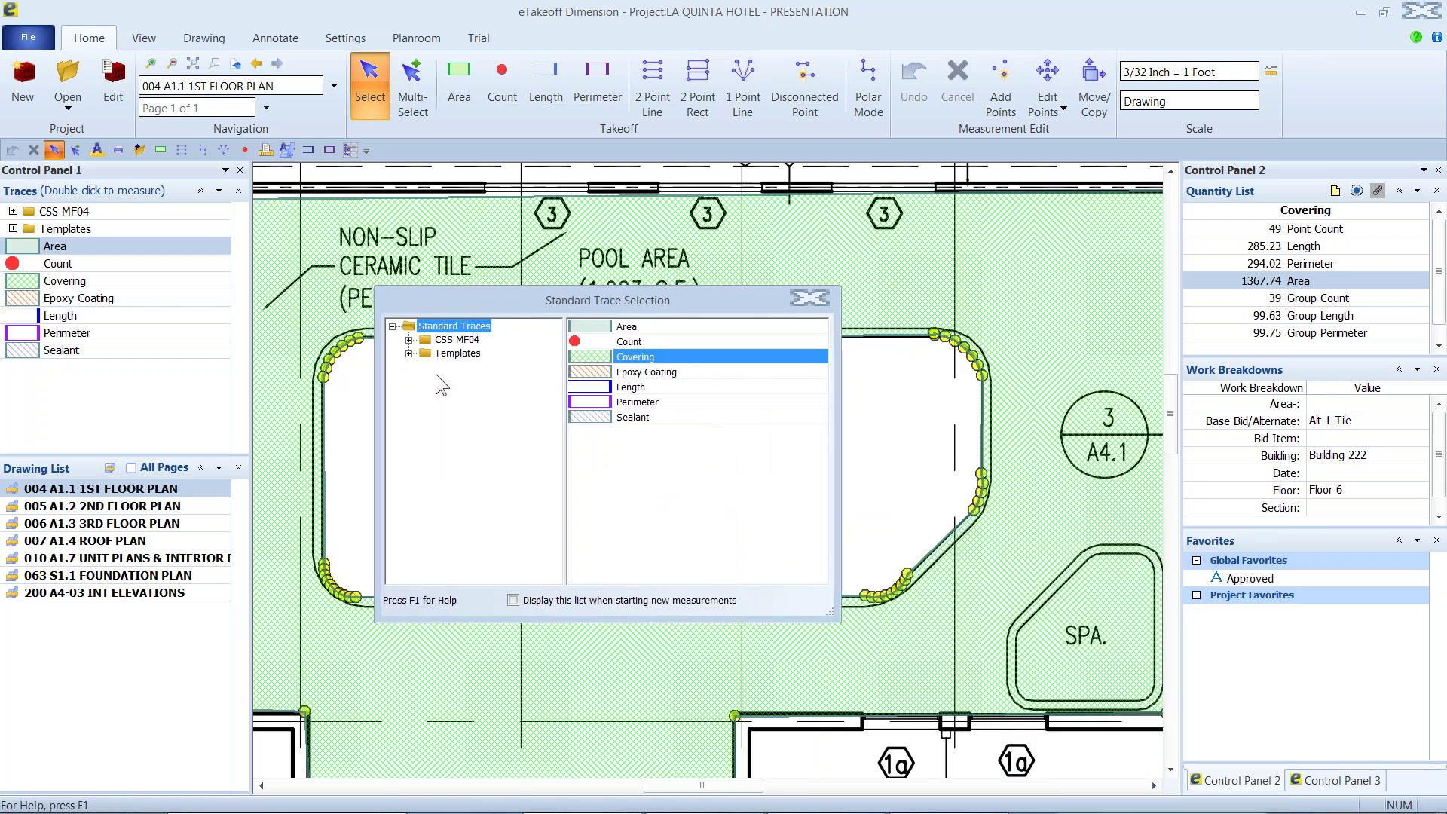
{"action": "left_click", "coordinate": [409, 353]}
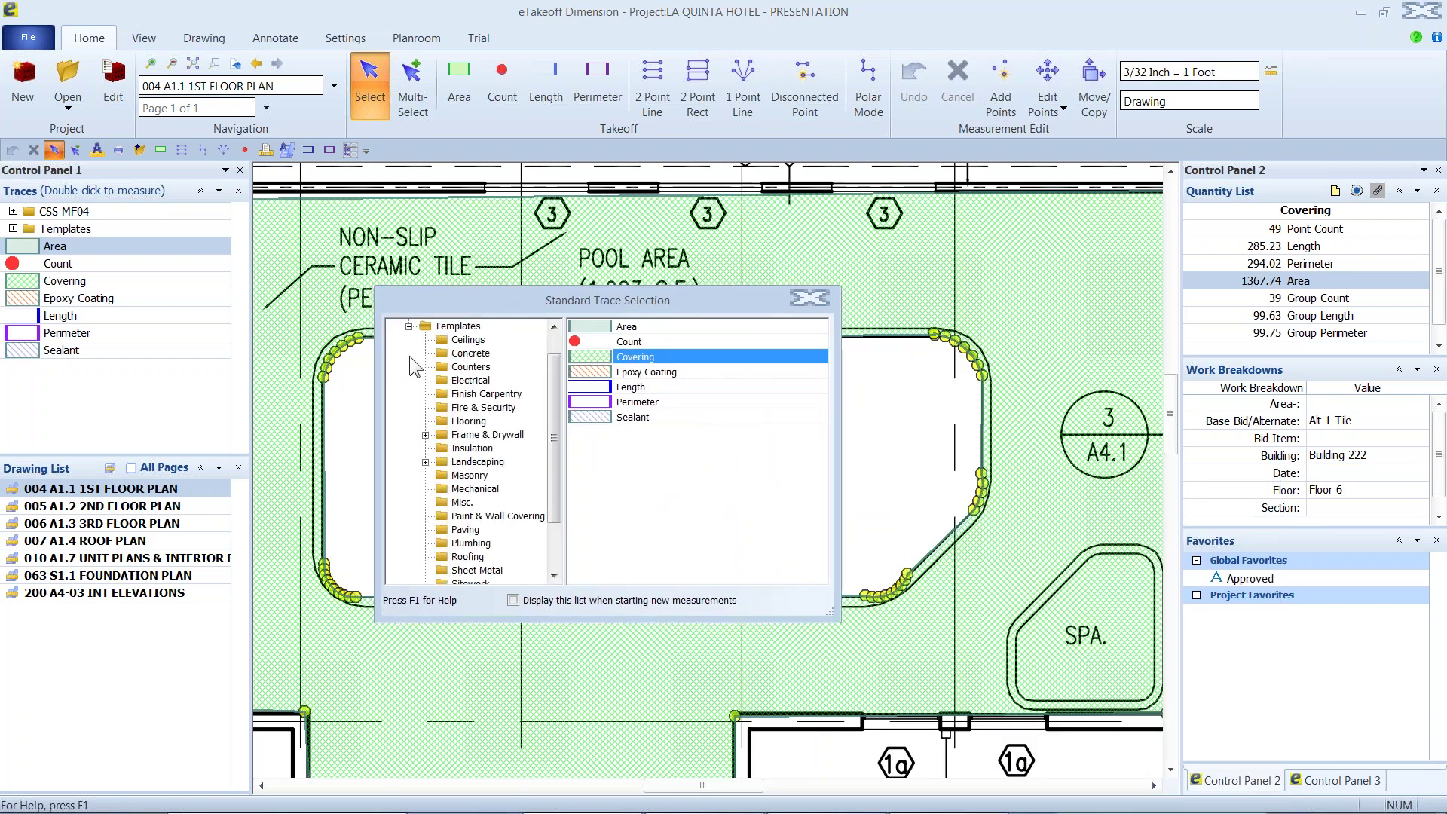
{"action": "left_click", "coordinate": [471, 354]}
{"action": "scroll", "coordinate": [666, 467], "scroll_direction": "down", "scroll_amount": 5}
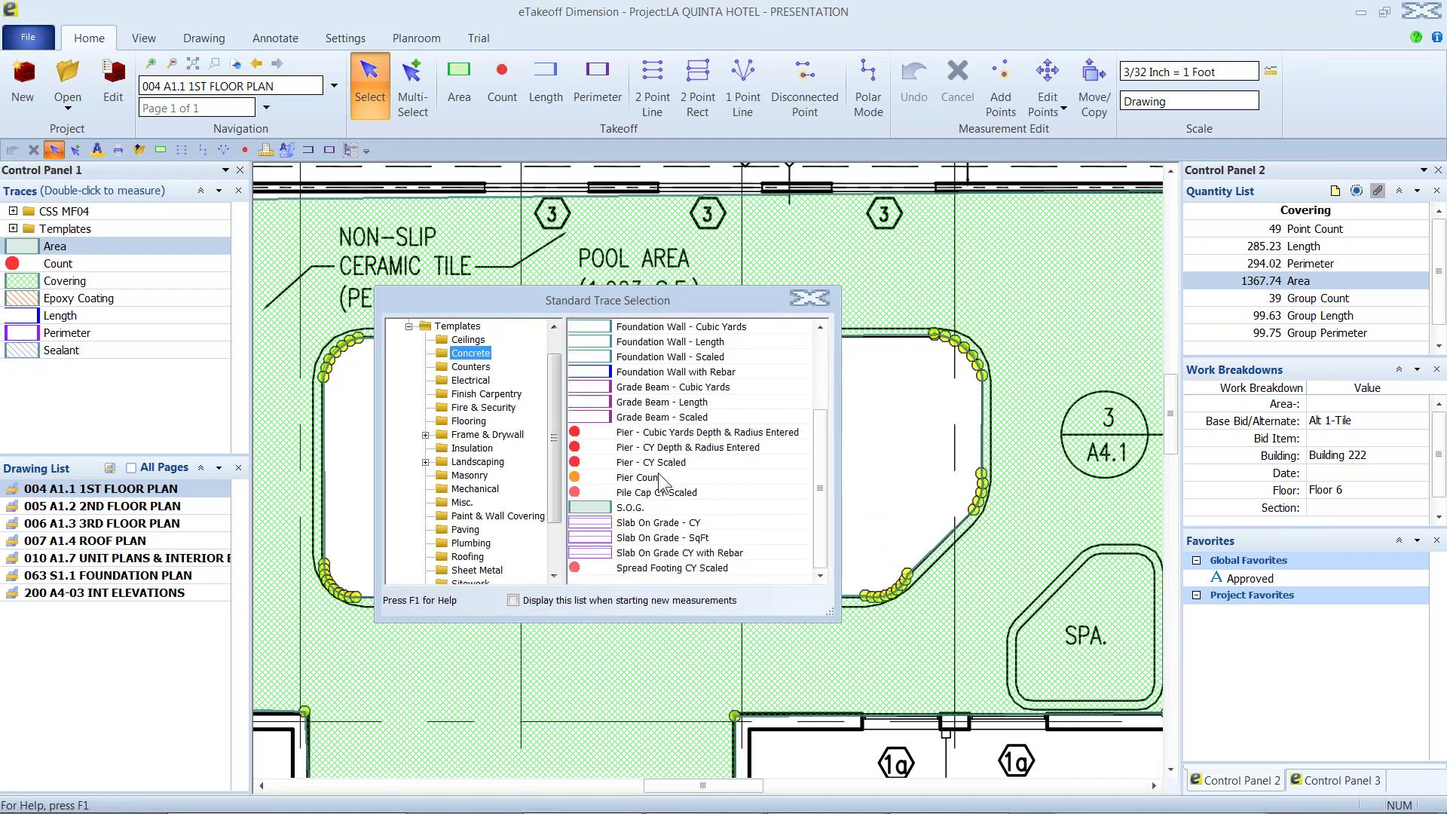
{"action": "left_click", "coordinate": [680, 554]}
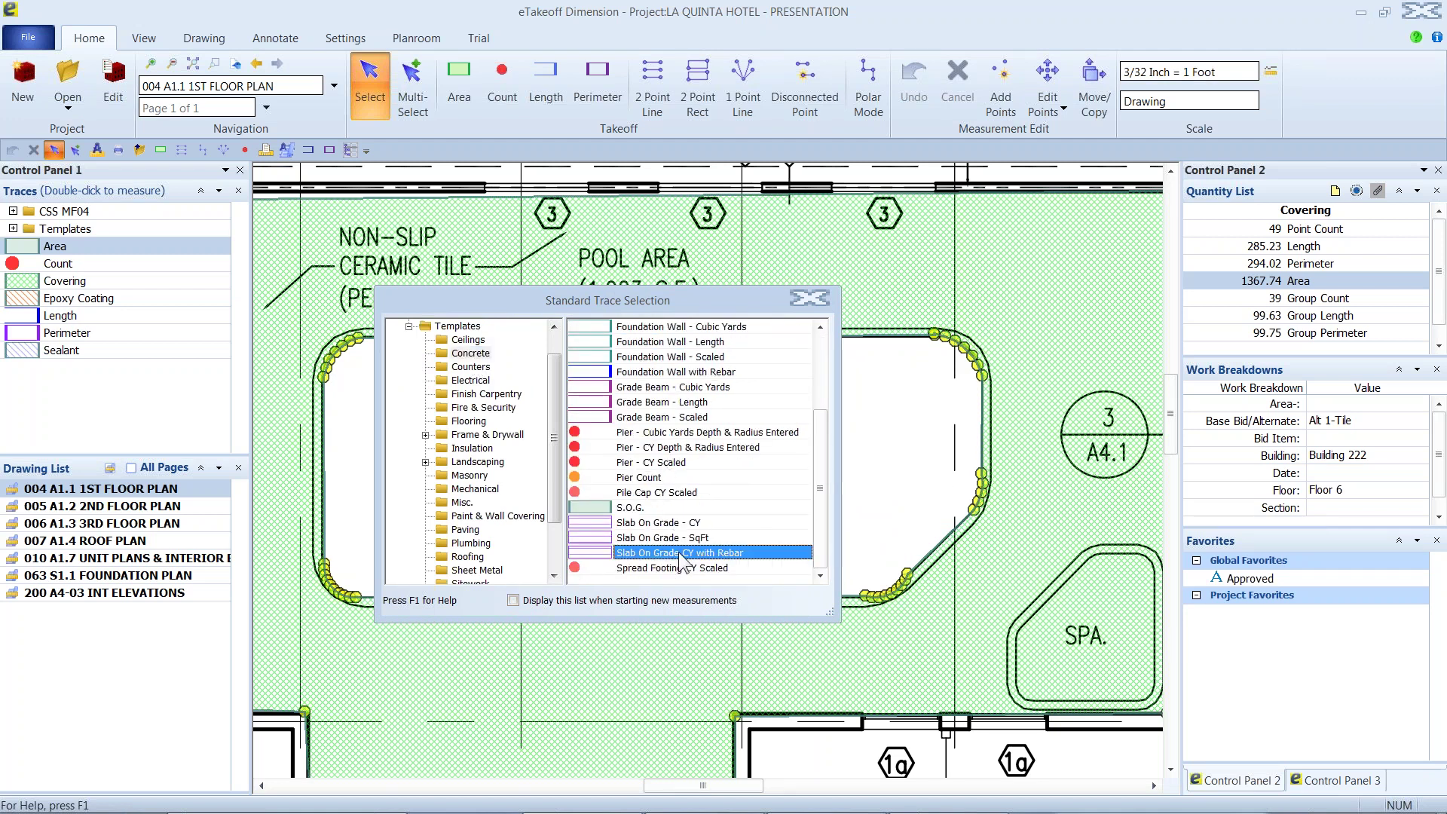
{"action": "double_click", "coordinate": [679, 554]}
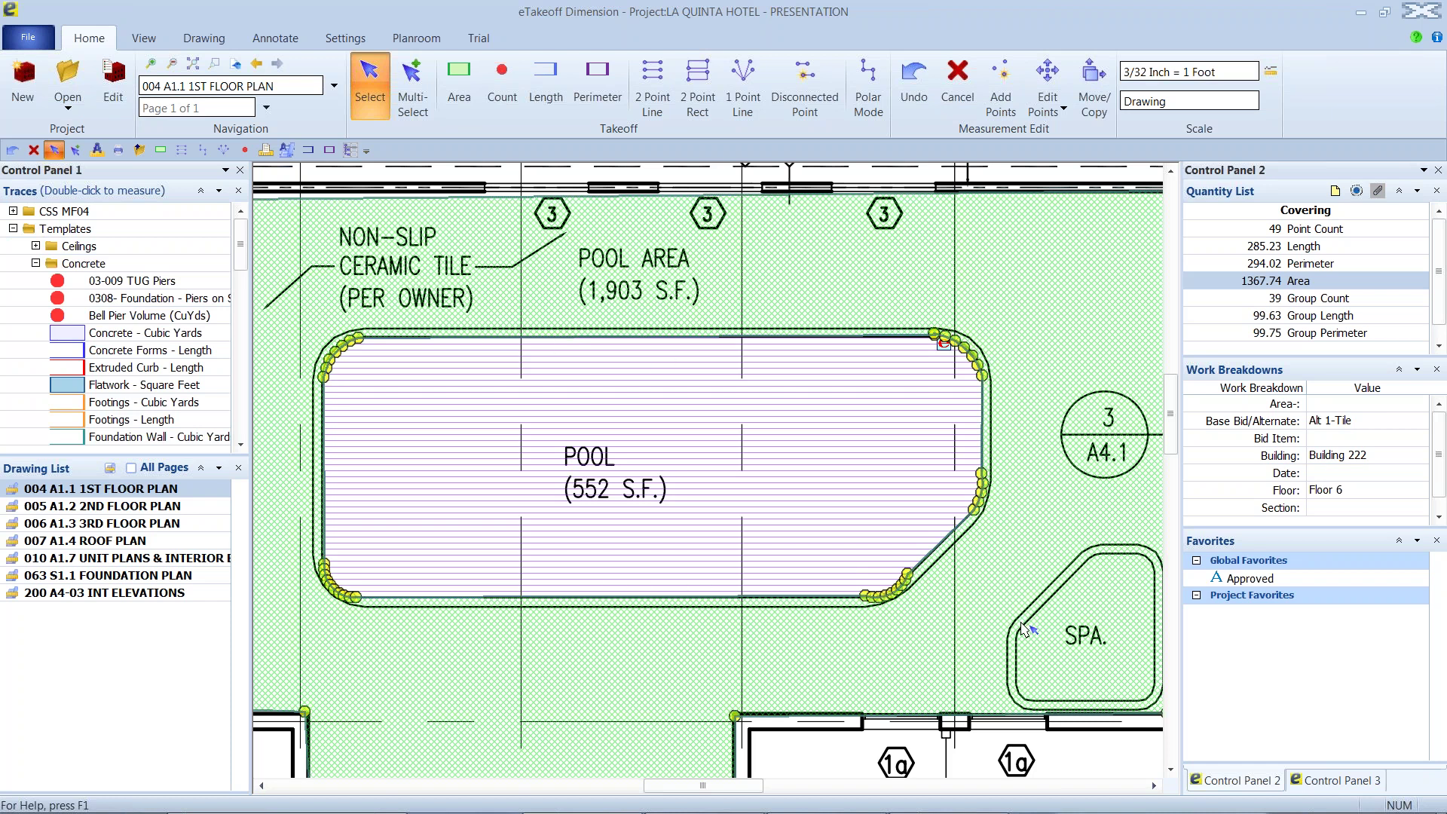
{"action": "mouse_move", "coordinate": [1021, 628]}
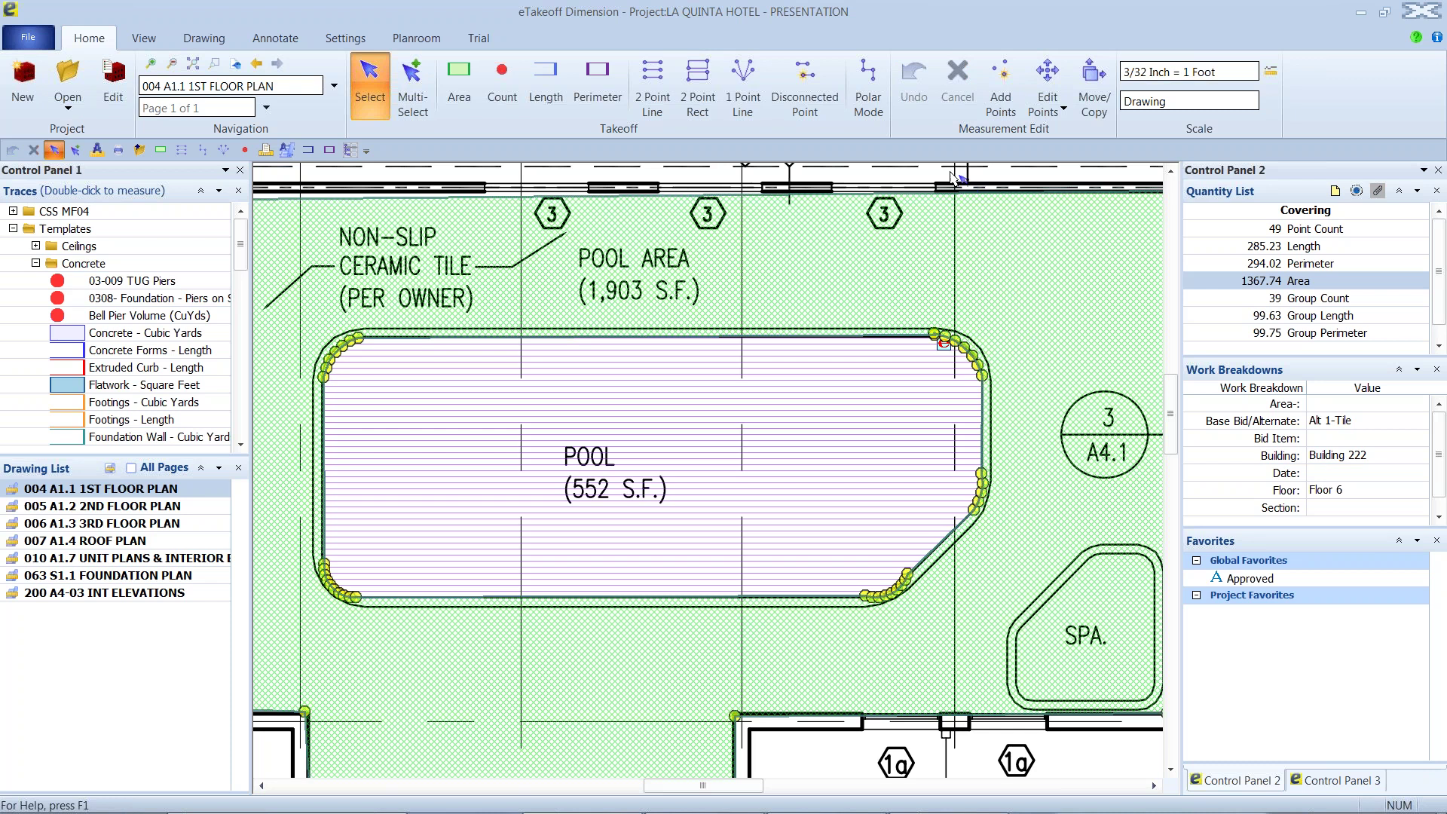
{"action": "left_click", "coordinate": [951, 172]}
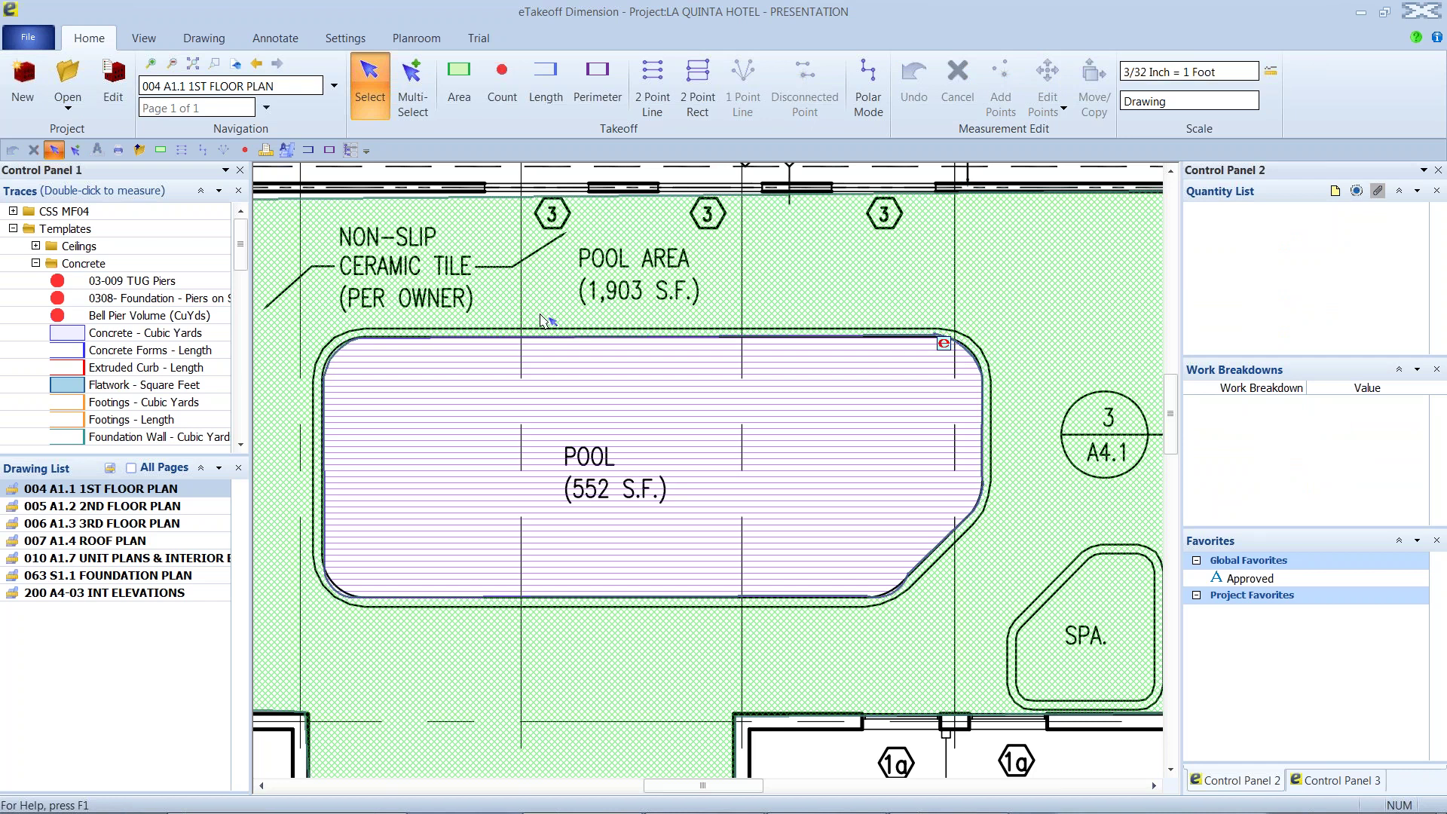
Step: Multi-select the four area measurements over the meeting room and delete them
{"action": "scroll", "coordinate": [543, 321], "scroll_direction": "down", "scroll_amount": 3}
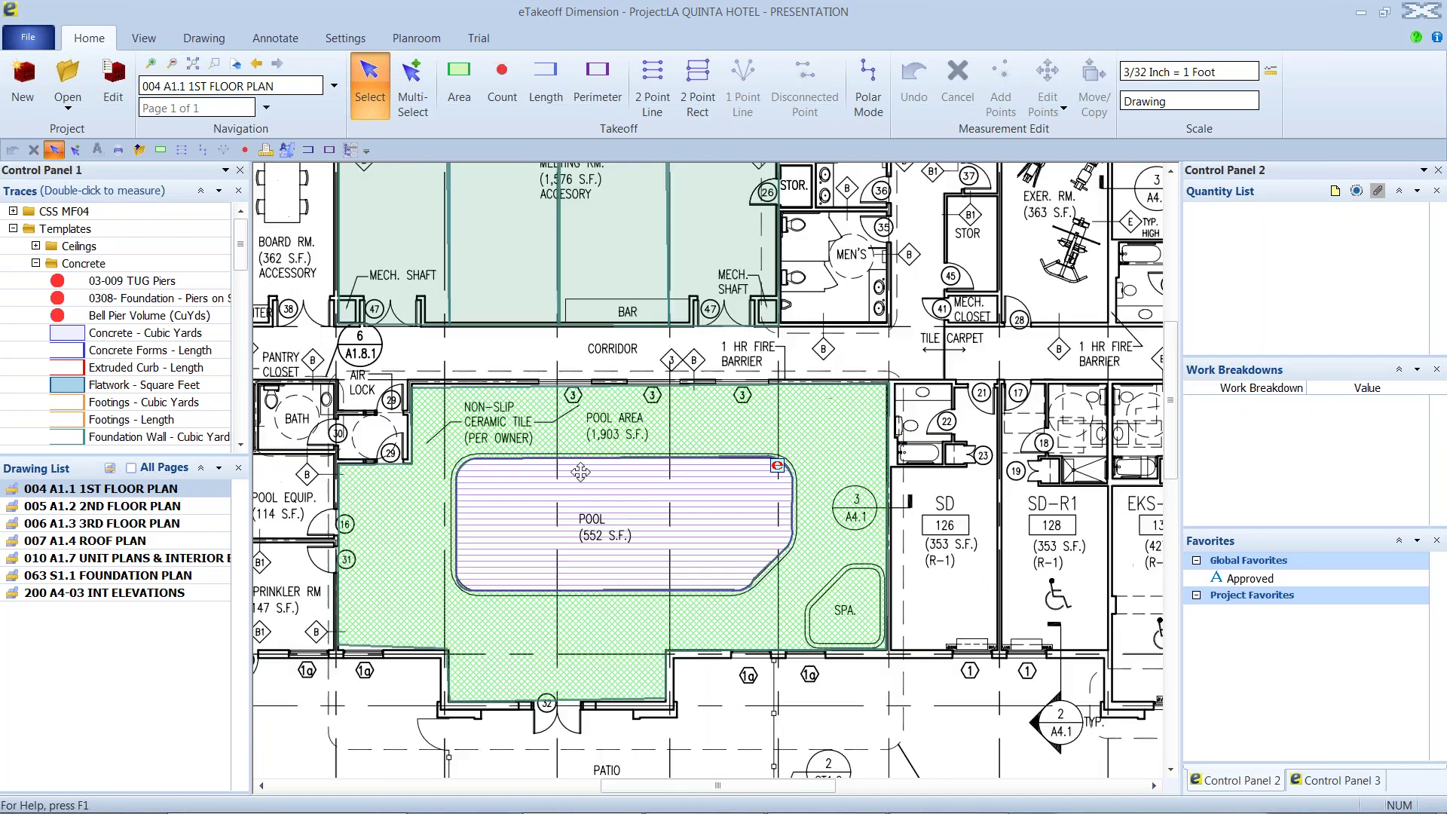
{"action": "scroll", "coordinate": [580, 472], "scroll_direction": "down", "scroll_amount": 4}
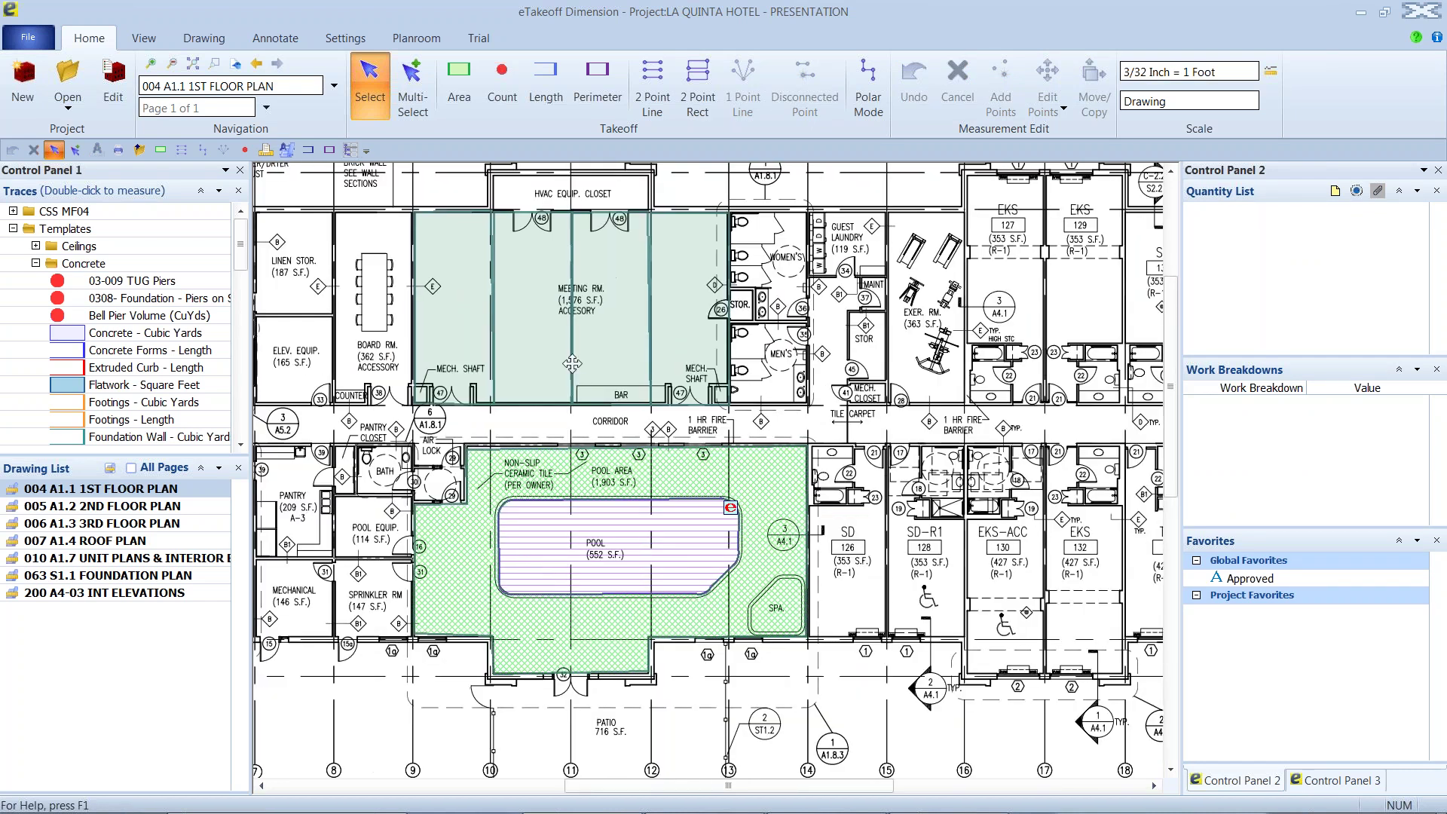
{"action": "left_click", "coordinate": [413, 87]}
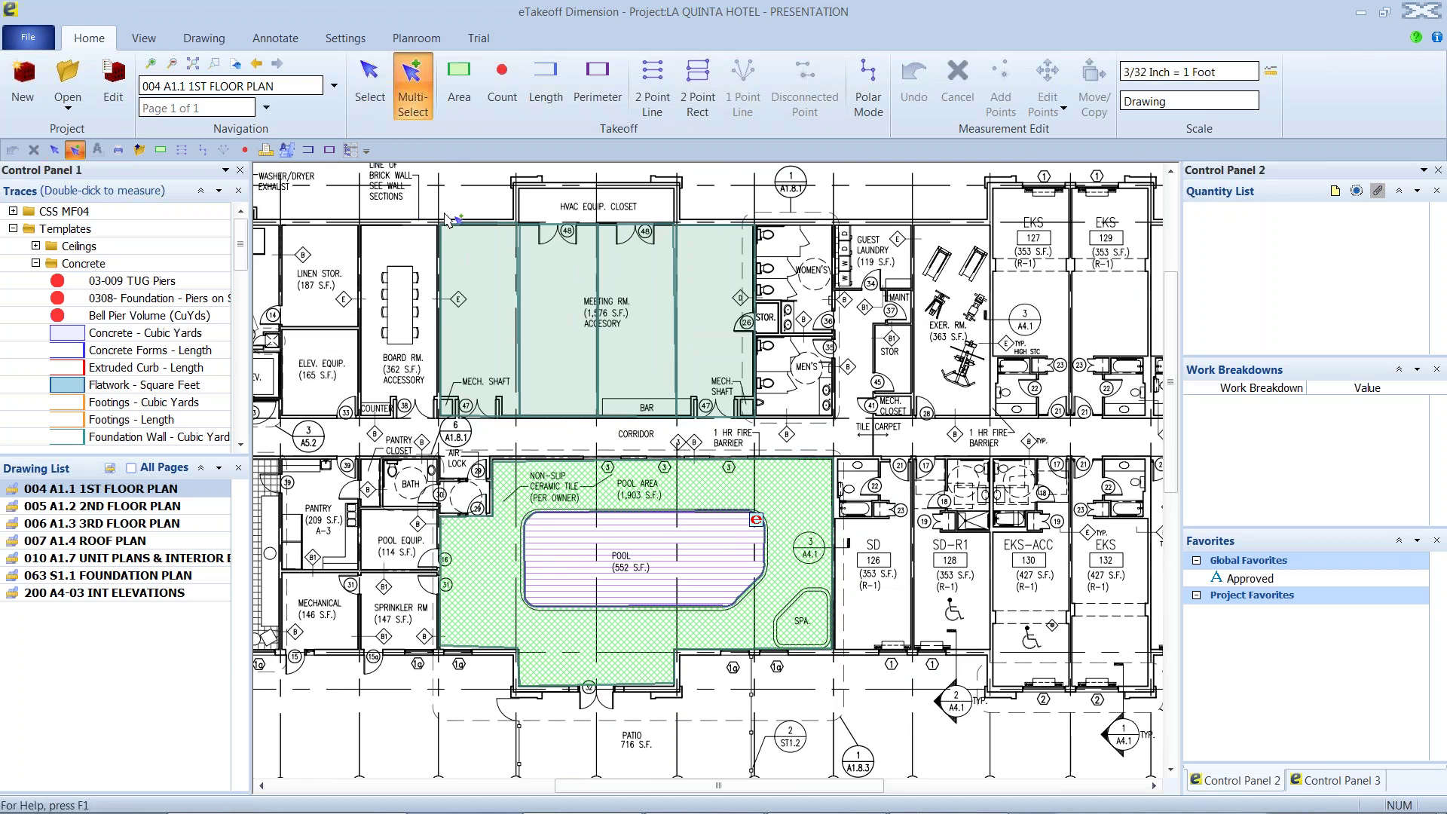
{"action": "left_click_drag", "start_coordinate": [403, 194], "coordinate": [847, 448]}
{"action": "key", "text": "Delete"}
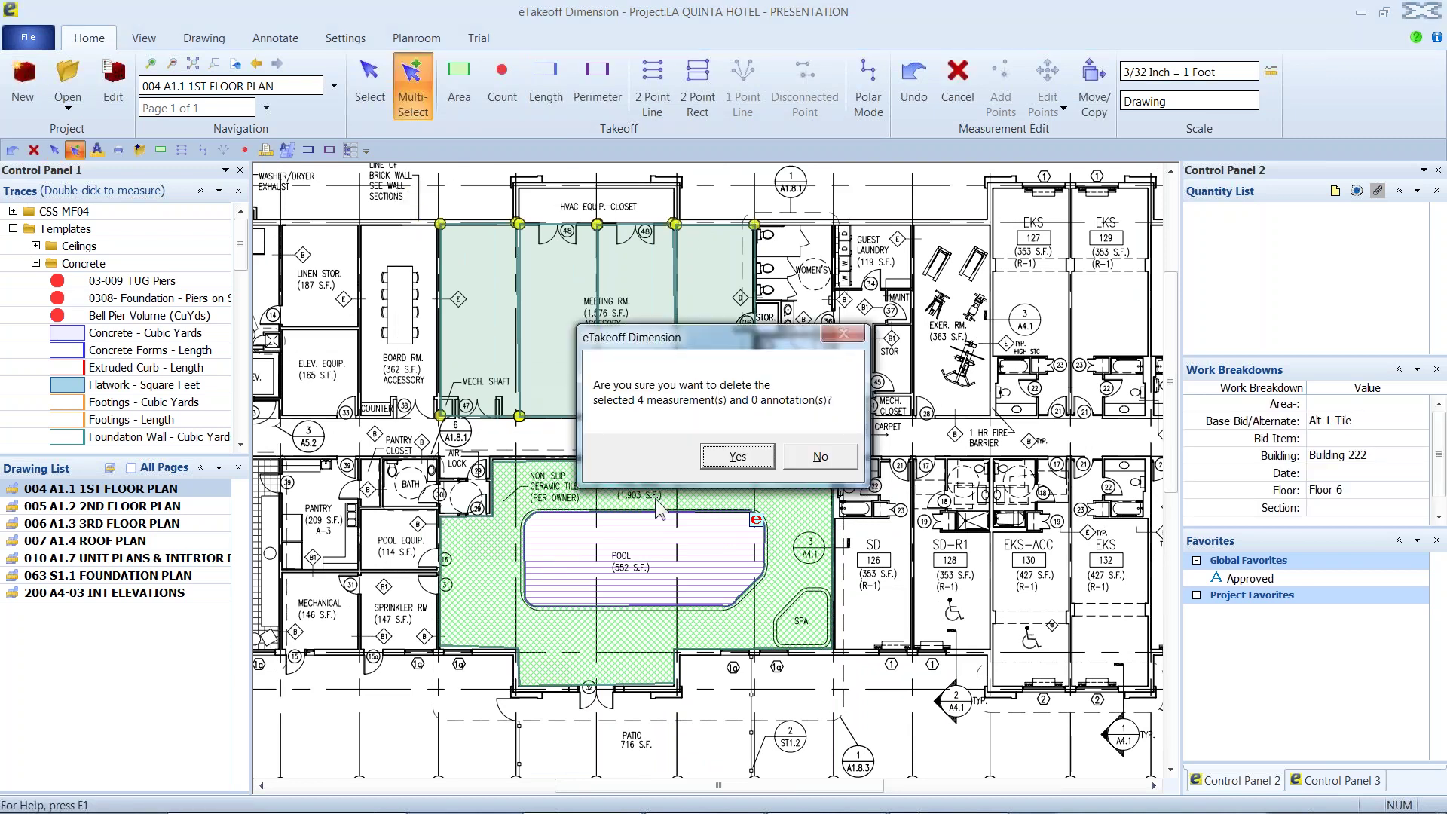
{"action": "left_click", "coordinate": [732, 458]}
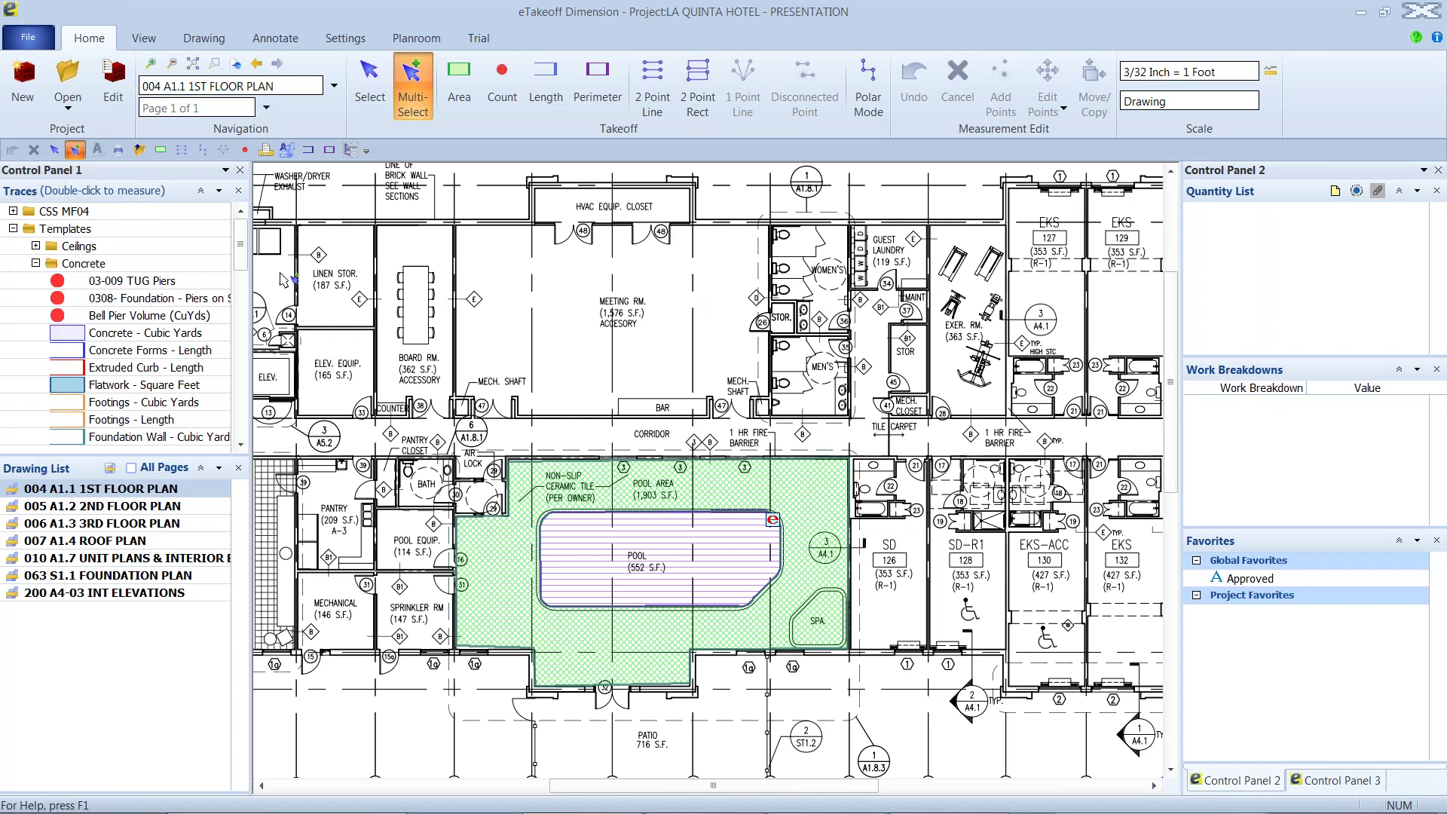
Step: Trace a closed rectangle around the westernmost section of the meeting room with the Frame & Drywall trace 2X6 Wall - Length, Studs & Drywall
{"action": "left_click", "coordinate": [36, 263]}
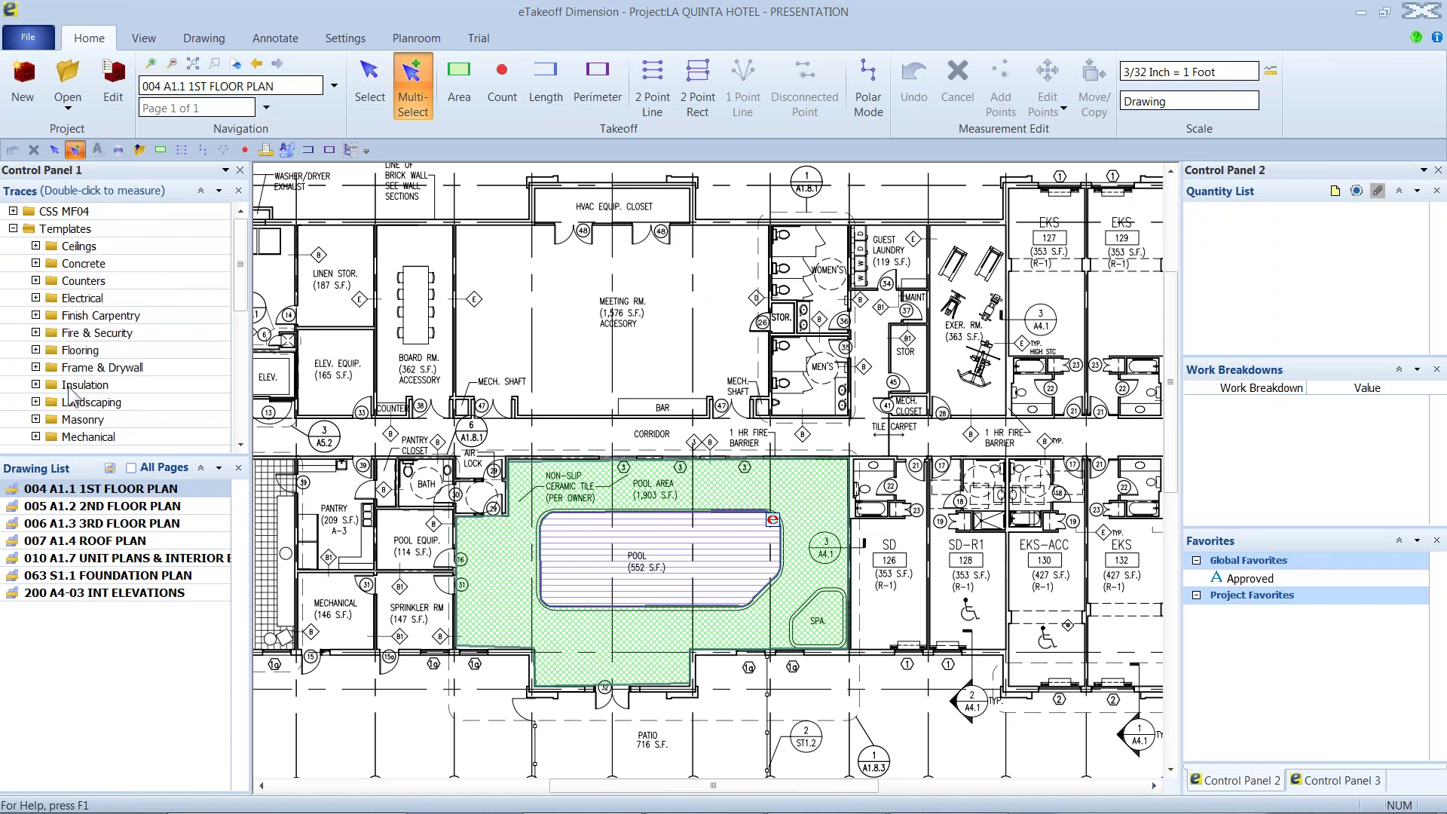
{"action": "left_click", "coordinate": [36, 367]}
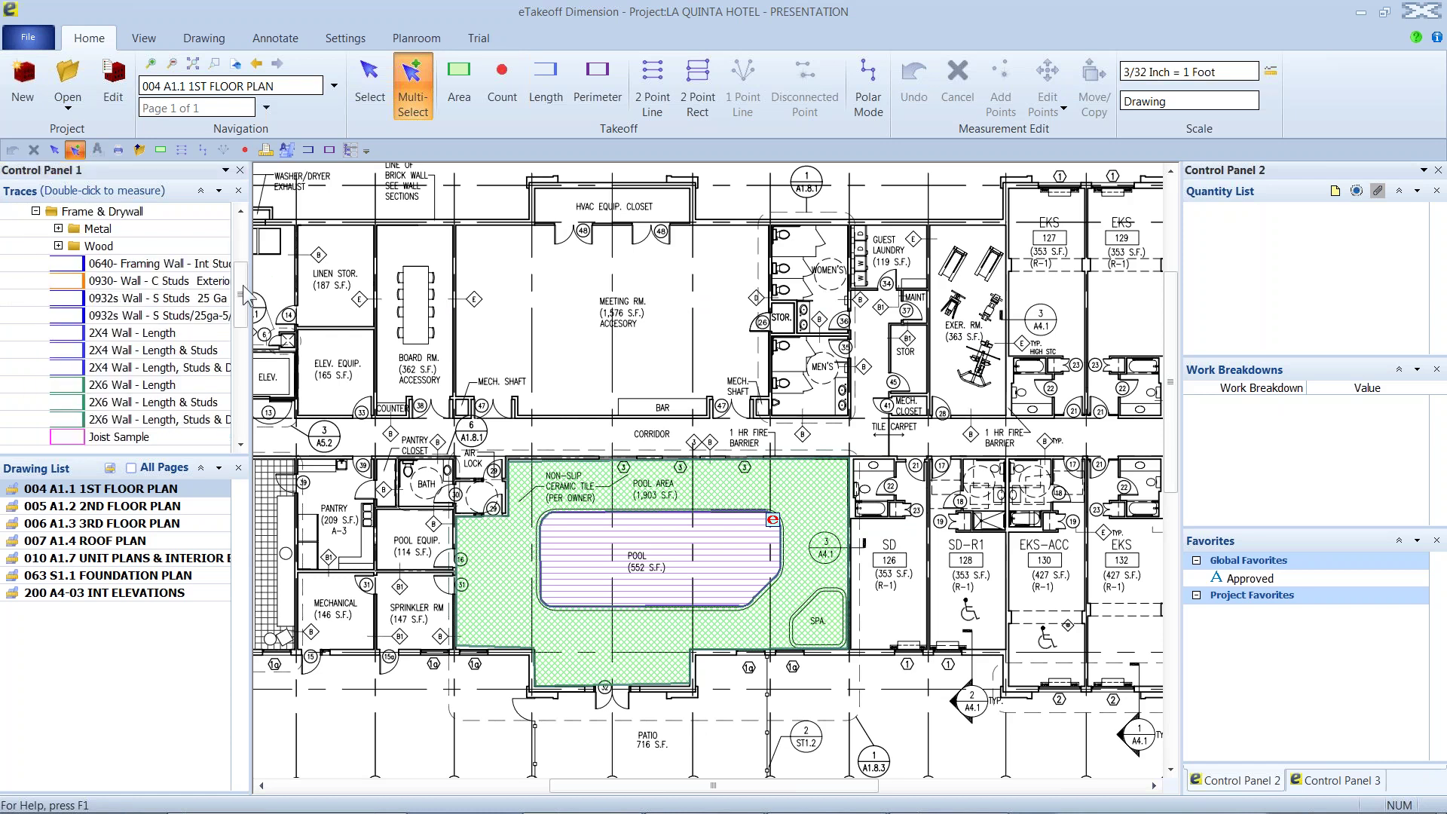
{"action": "scroll", "coordinate": [242, 309], "scroll_direction": "down", "scroll_amount": 2}
{"action": "left_click", "coordinate": [148, 332]}
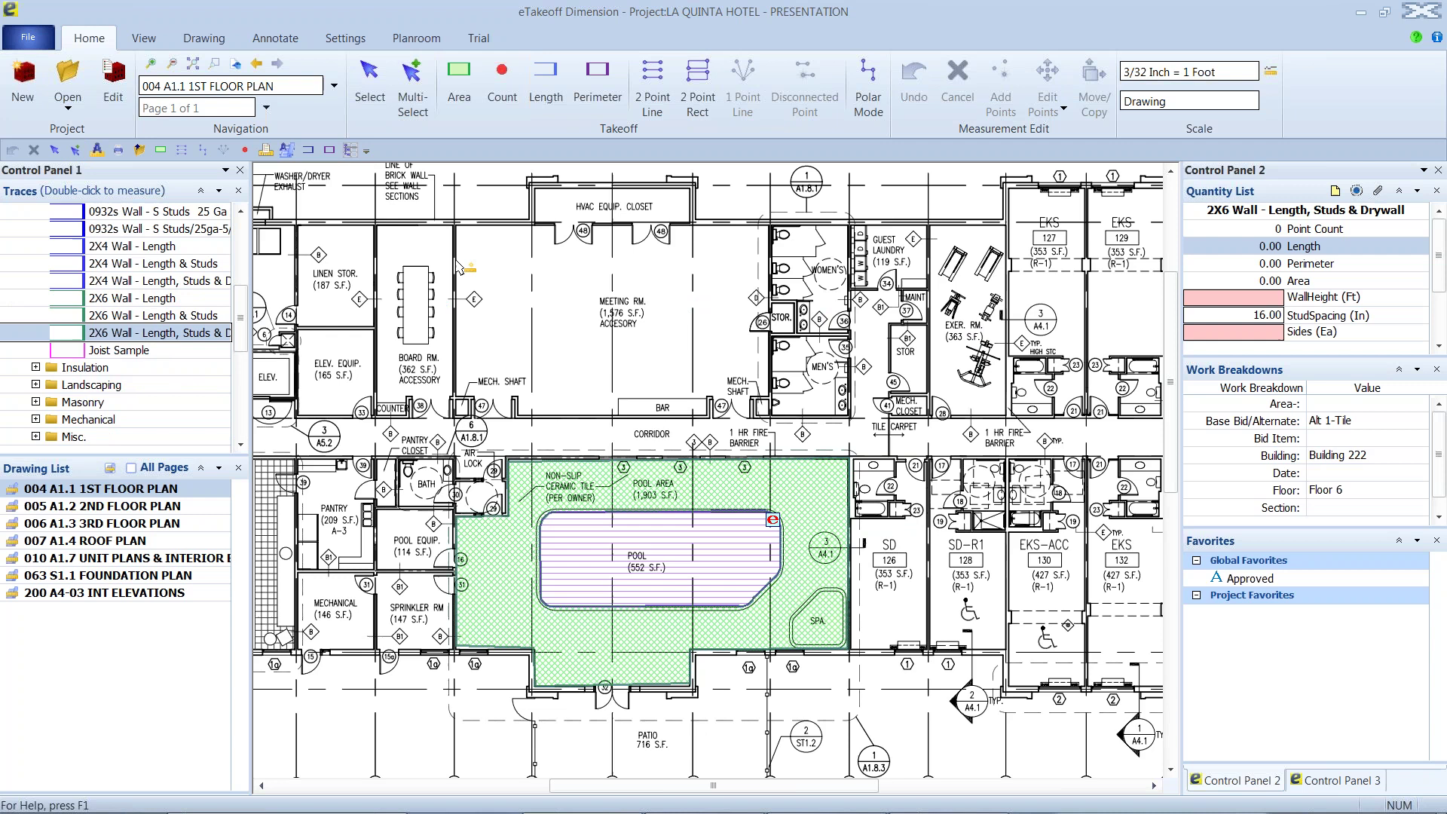
{"action": "scroll", "coordinate": [459, 273], "scroll_direction": "up", "scroll_amount": 2}
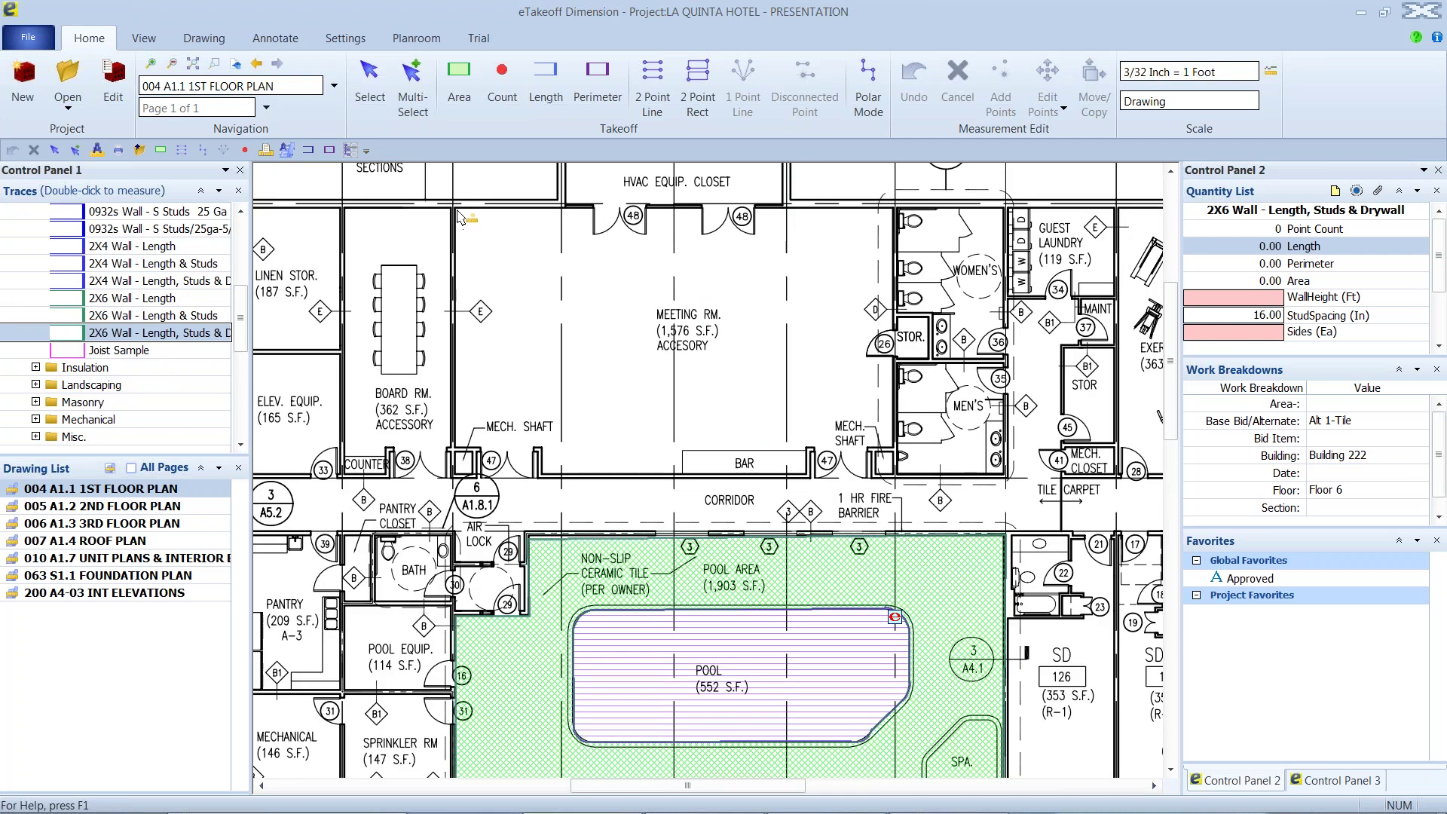
{"action": "left_click", "coordinate": [457, 227]}
{"action": "left_click", "coordinate": [561, 208]}
{"action": "left_click", "coordinate": [561, 467]}
{"action": "left_click", "coordinate": [458, 473]}
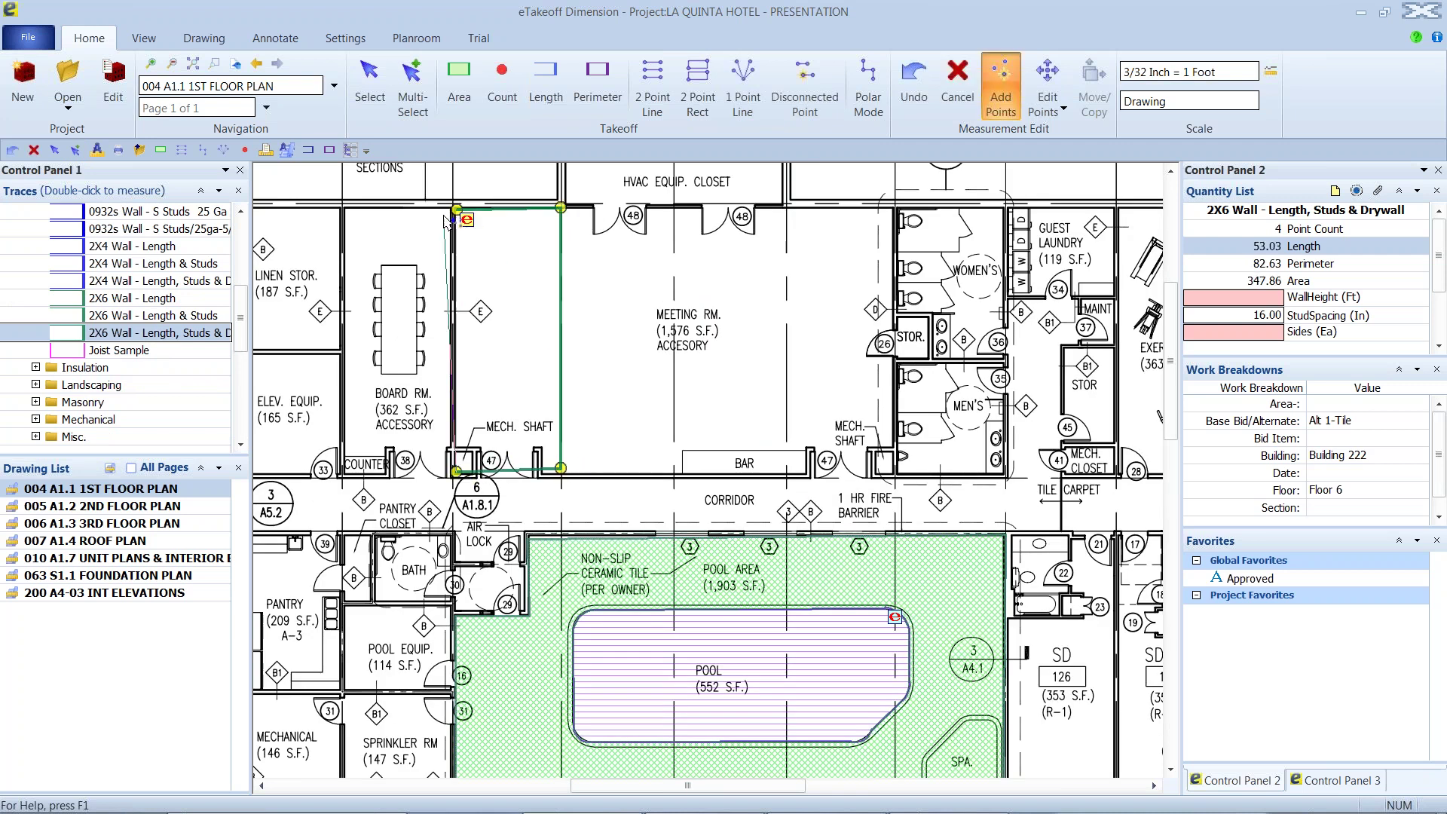
{"action": "left_click", "coordinate": [458, 210]}
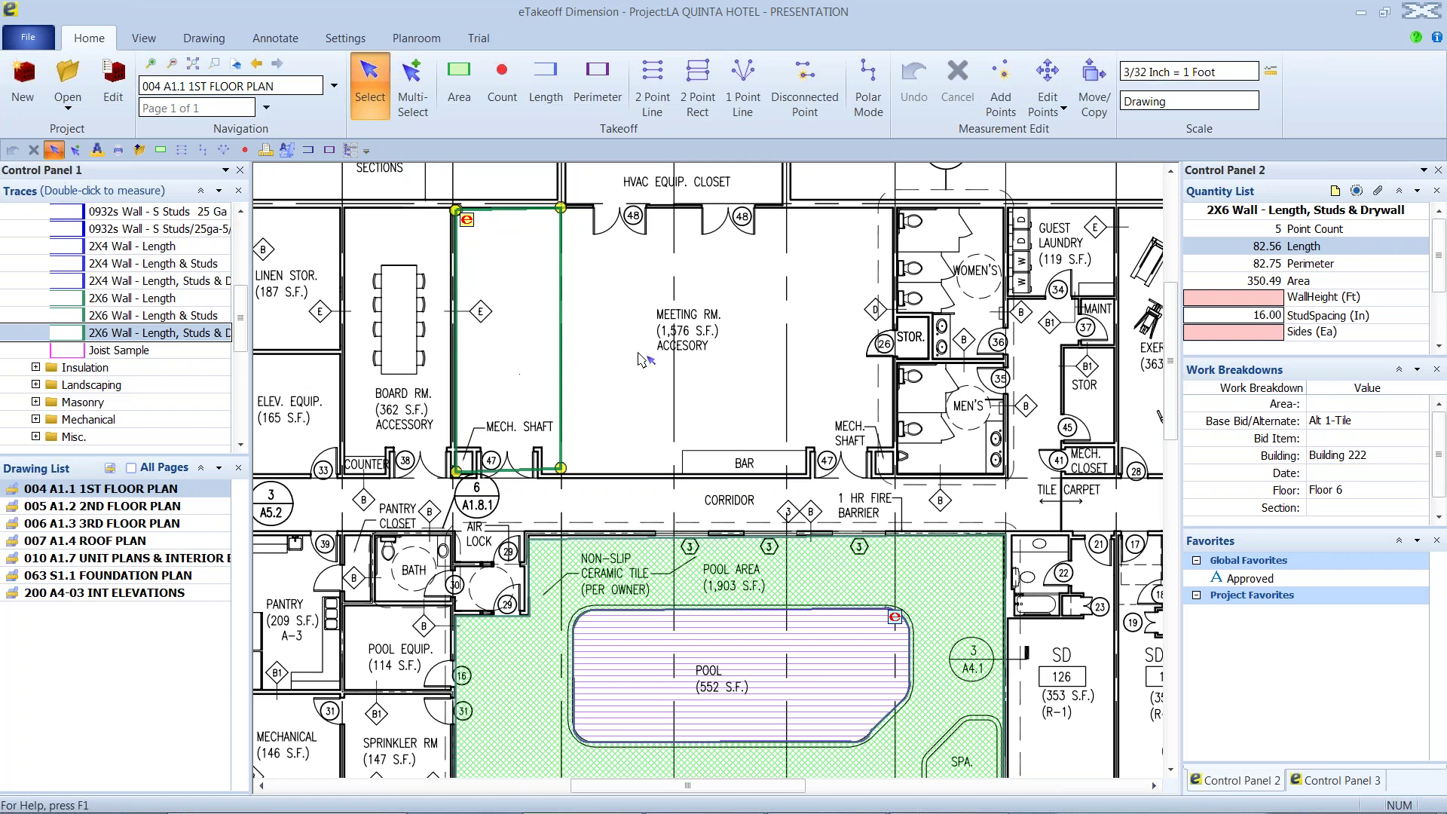
Step: Enlarge the Quantity List to show all the wall's extension values, and view its extension variables without editing them
{"action": "left_click_drag", "start_coordinate": [1237, 355], "coordinate": [1228, 457]}
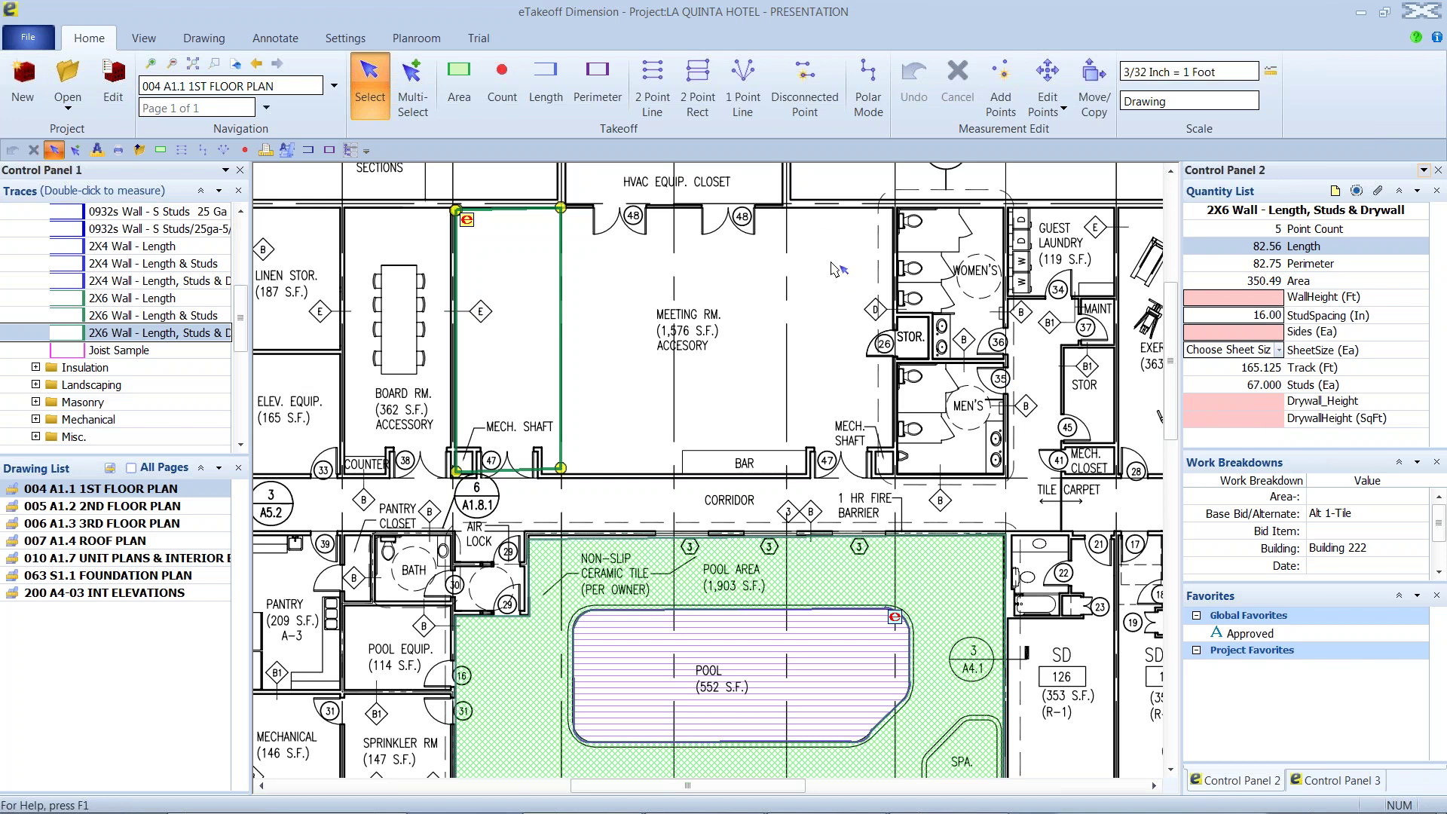
{"action": "key", "text": "ctrl+e"}
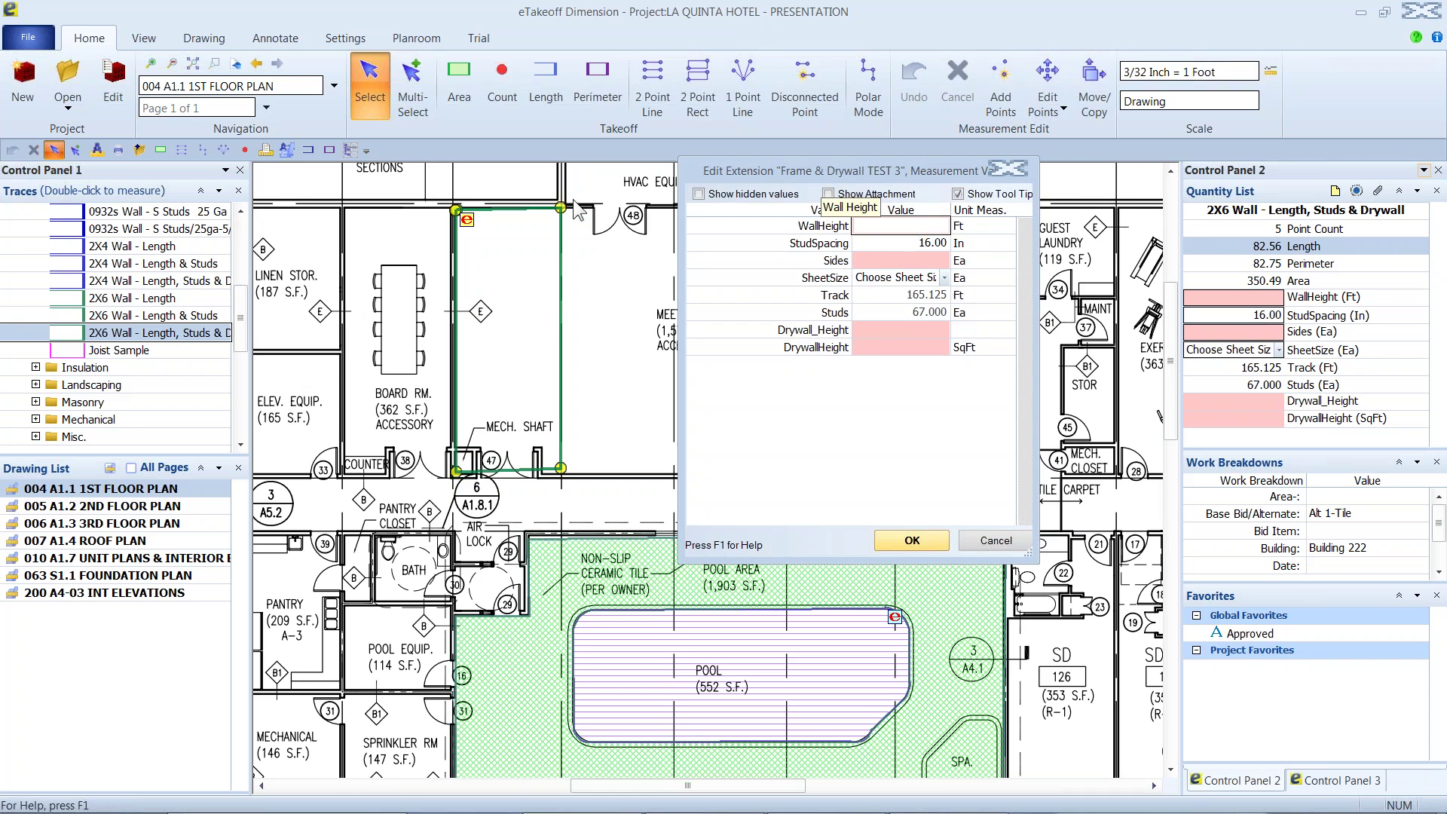
{"action": "left_click", "coordinate": [1028, 170]}
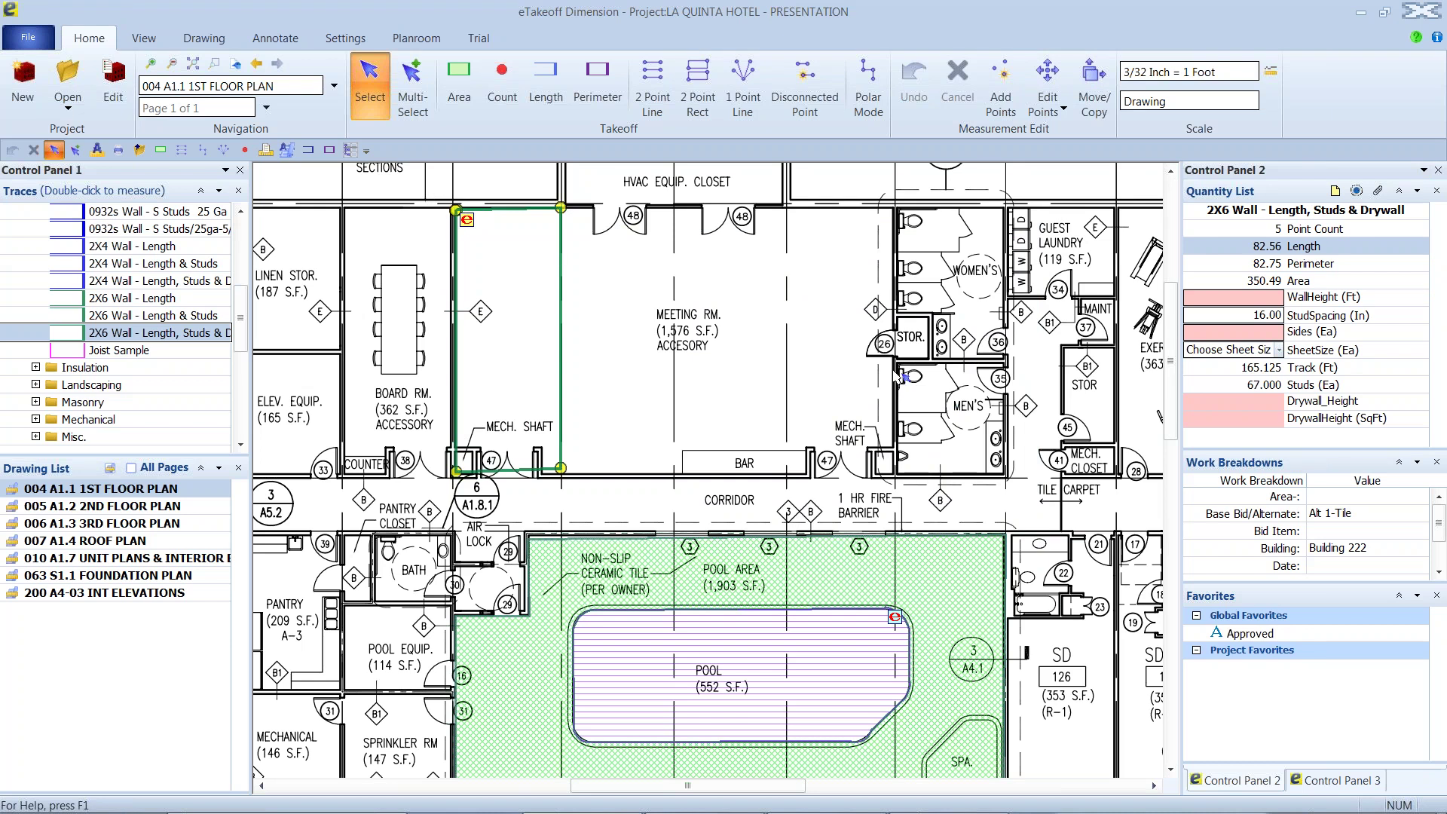
Step: Show the wall measurement in the Measurement List, enlarge the list window and select the wall's Extension cell
{"action": "right_click", "coordinate": [520, 215]}
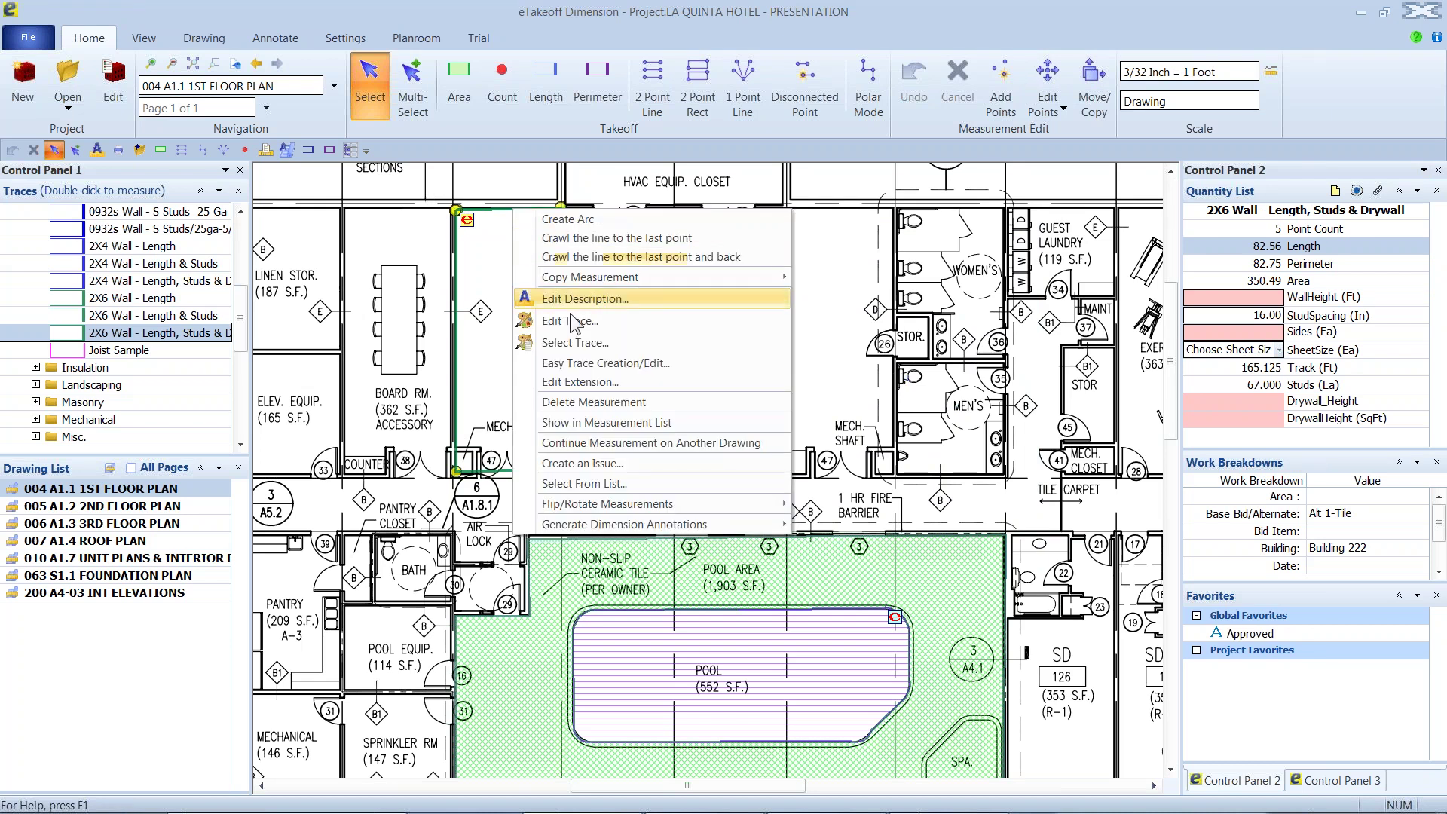
{"action": "left_click", "coordinate": [585, 421]}
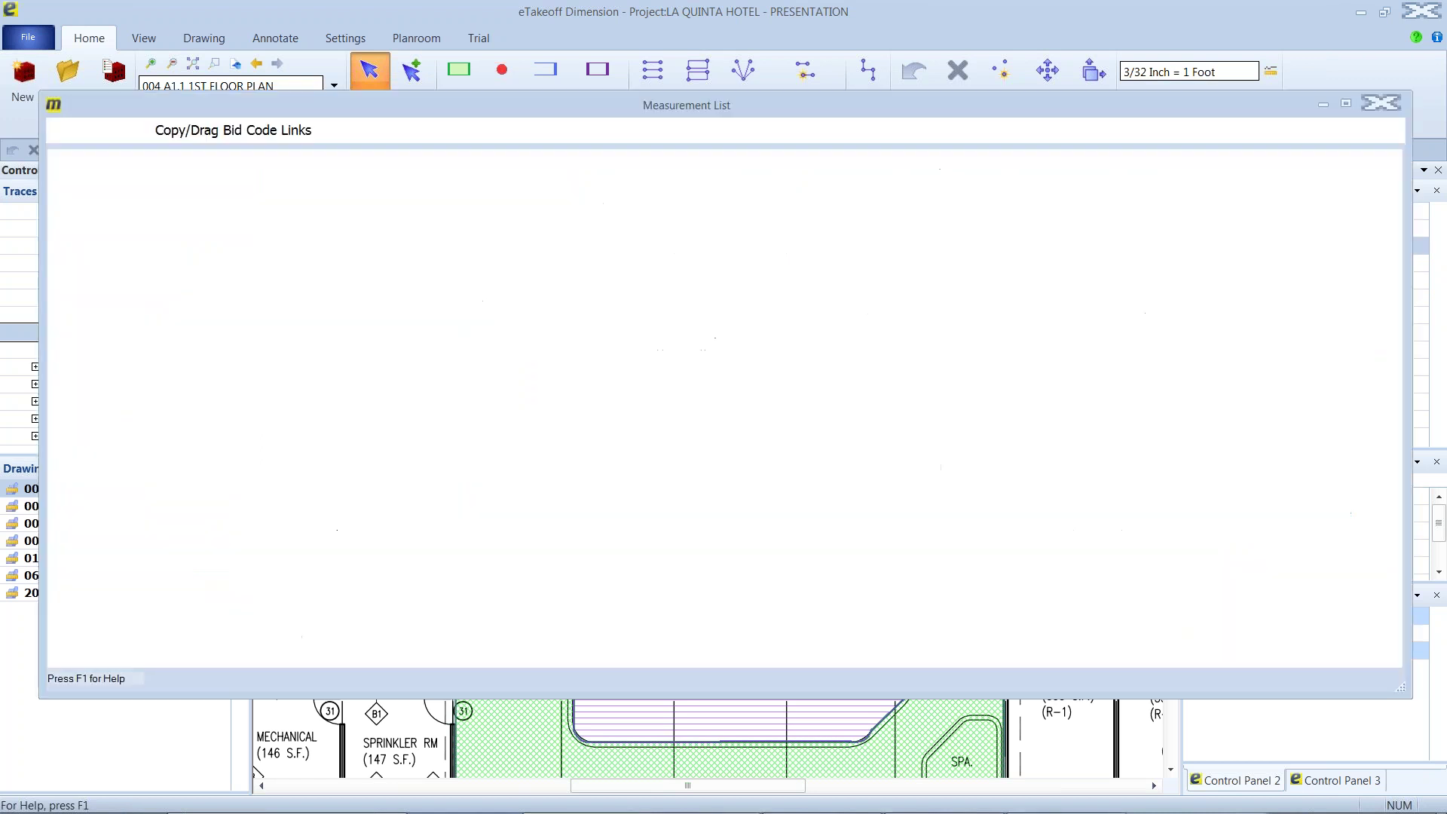
{"action": "left_click_drag", "start_coordinate": [742, 110], "coordinate": [649, 101]}
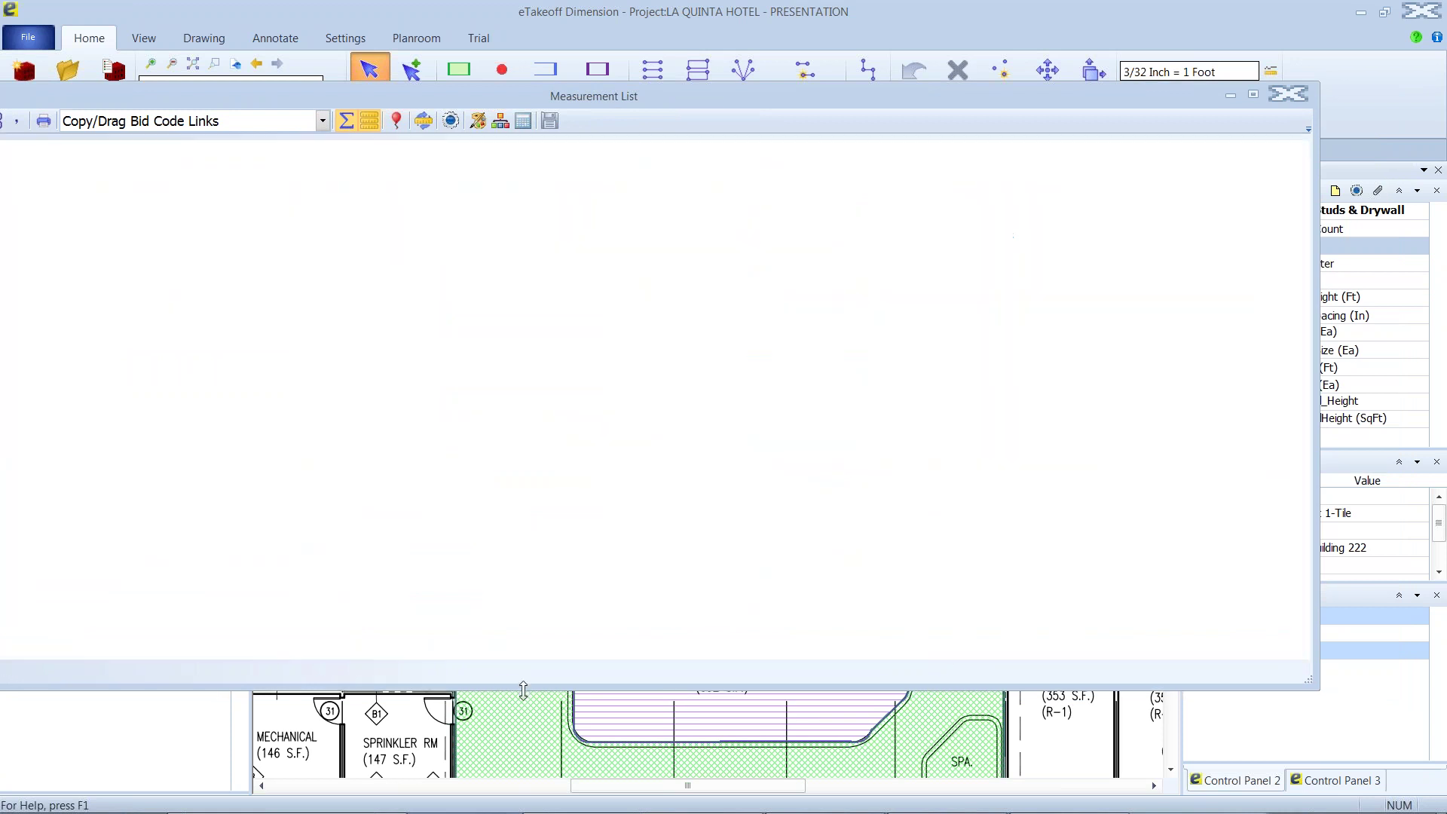
{"action": "left_click_drag", "start_coordinate": [523, 682], "coordinate": [524, 761]}
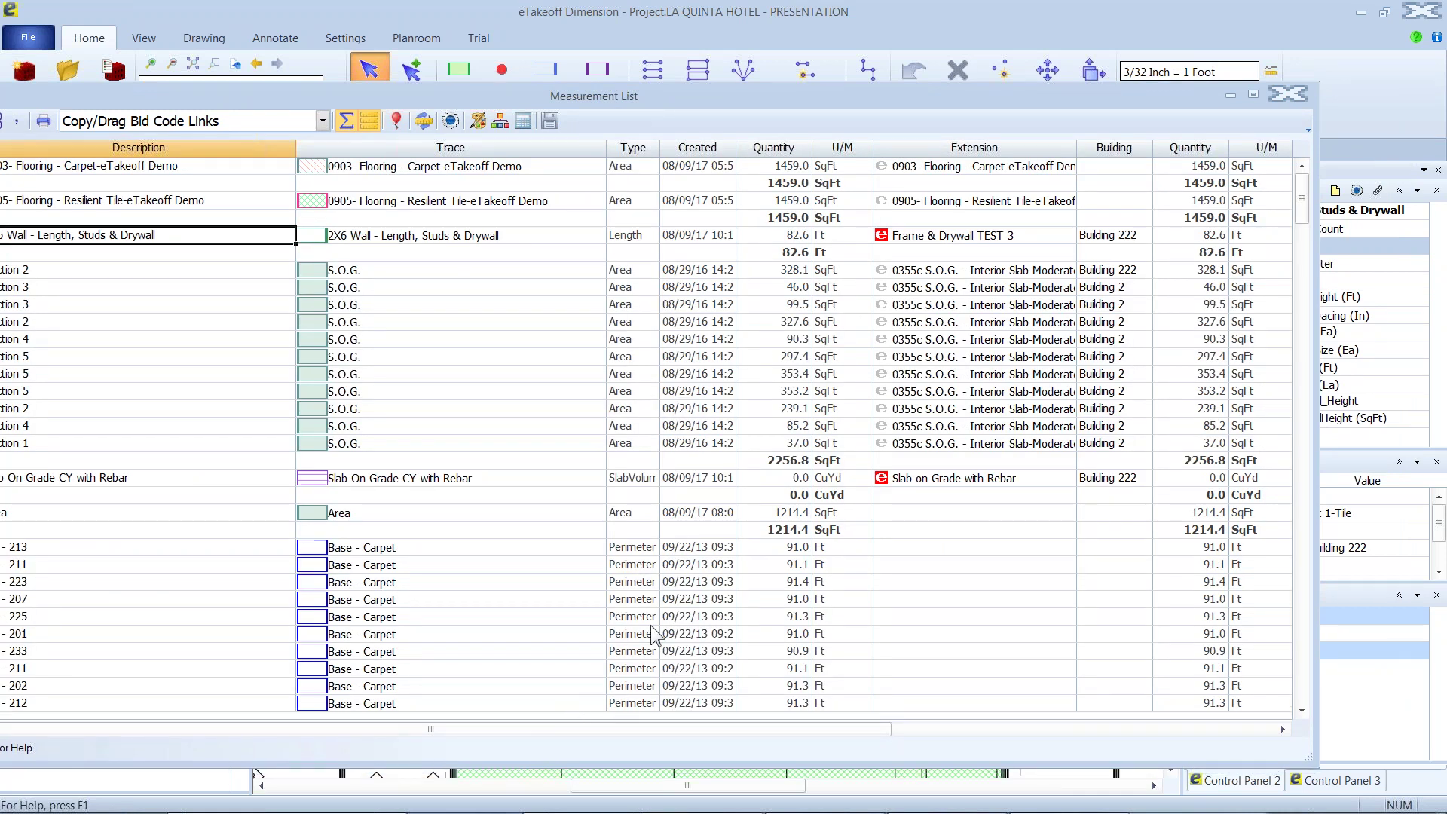
{"action": "left_click", "coordinate": [945, 233]}
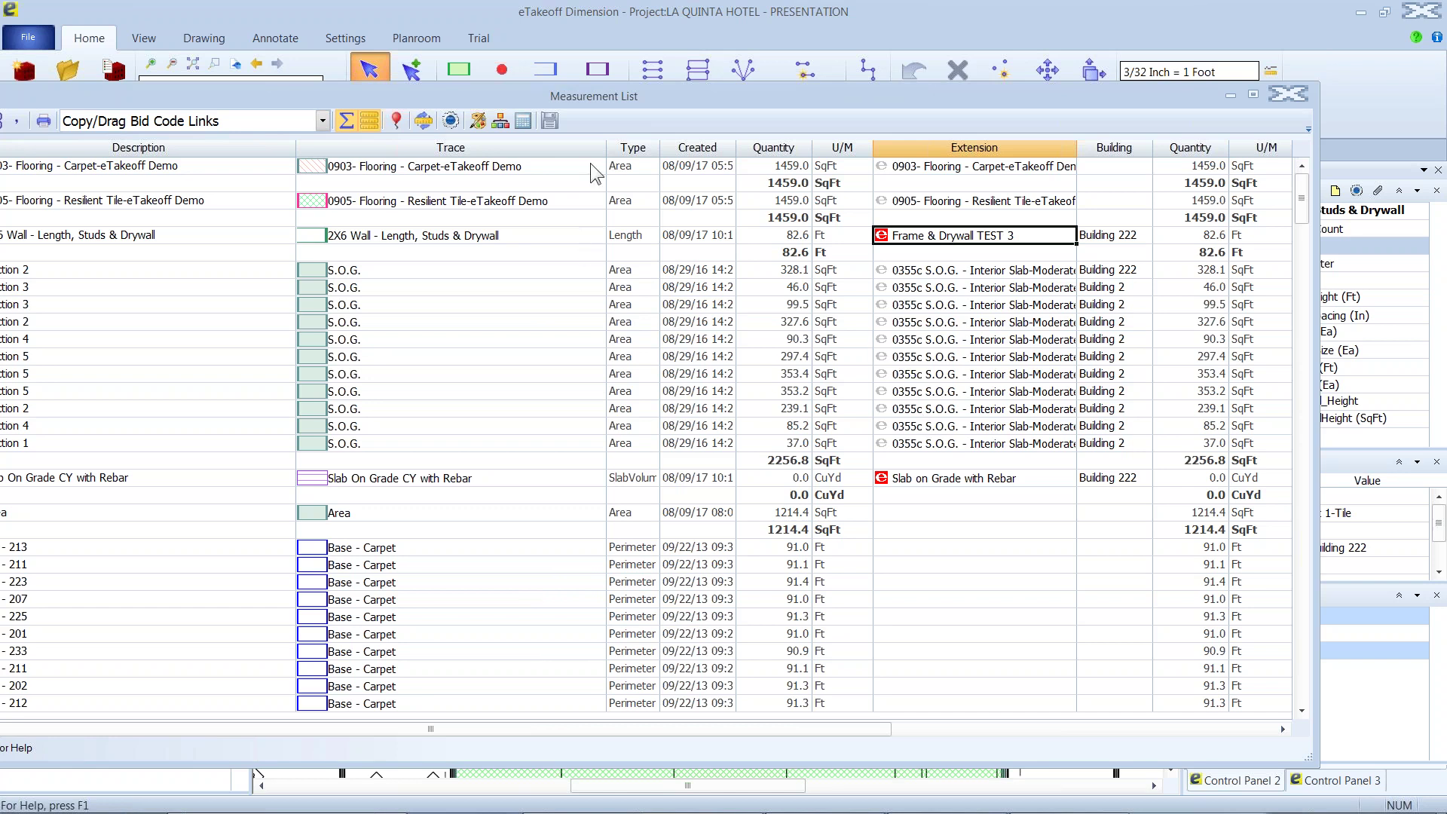
Step: Load the Demonstration Sort column configuration in the Measurement List and browse the measurements grouped by trace
{"action": "right_click", "coordinate": [576, 150]}
{"action": "mouse_move", "coordinate": [589, 154]}
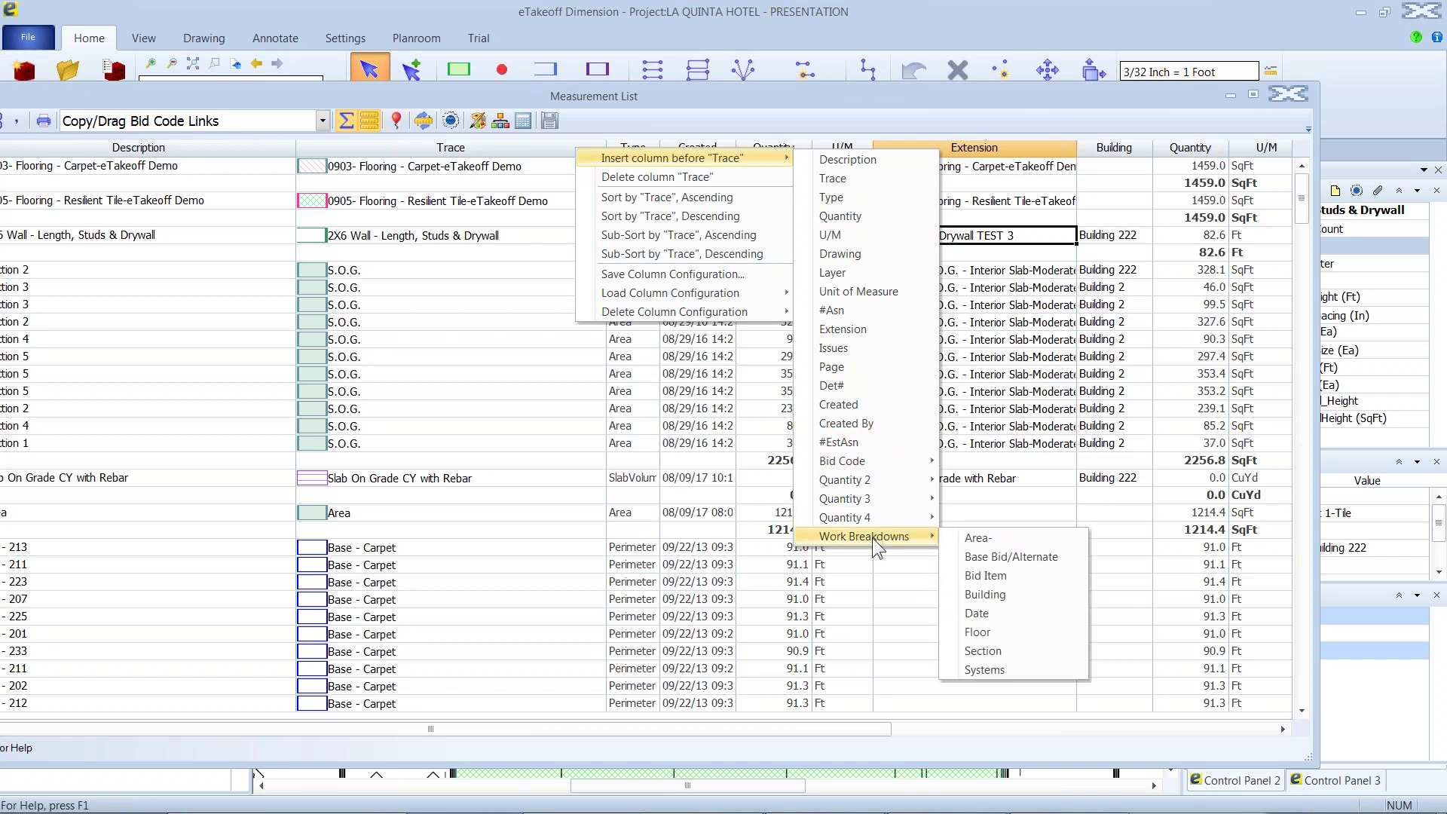
{"action": "mouse_move", "coordinate": [909, 537]}
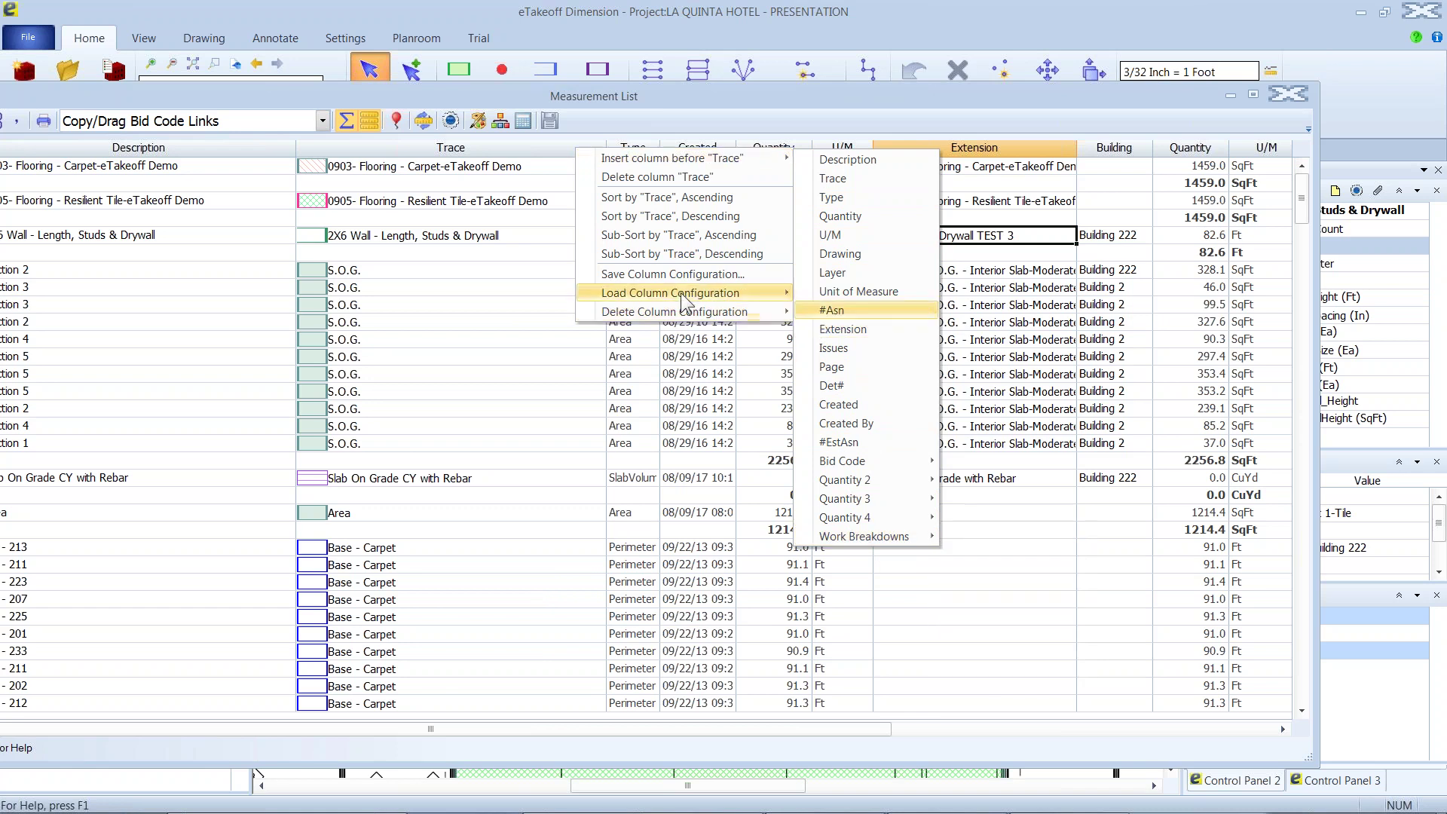
{"action": "mouse_move", "coordinate": [679, 292]}
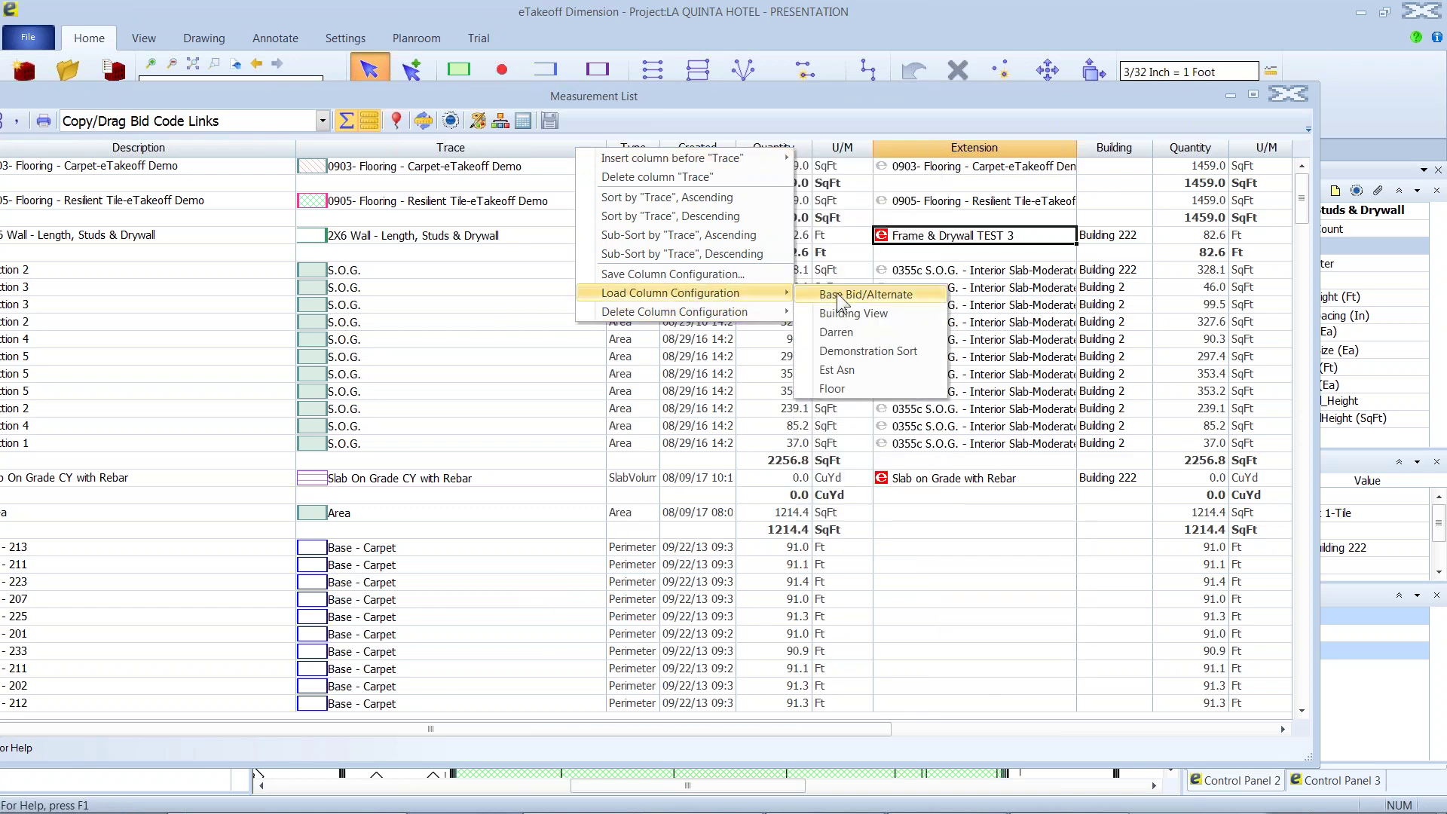
{"action": "left_click", "coordinate": [842, 358]}
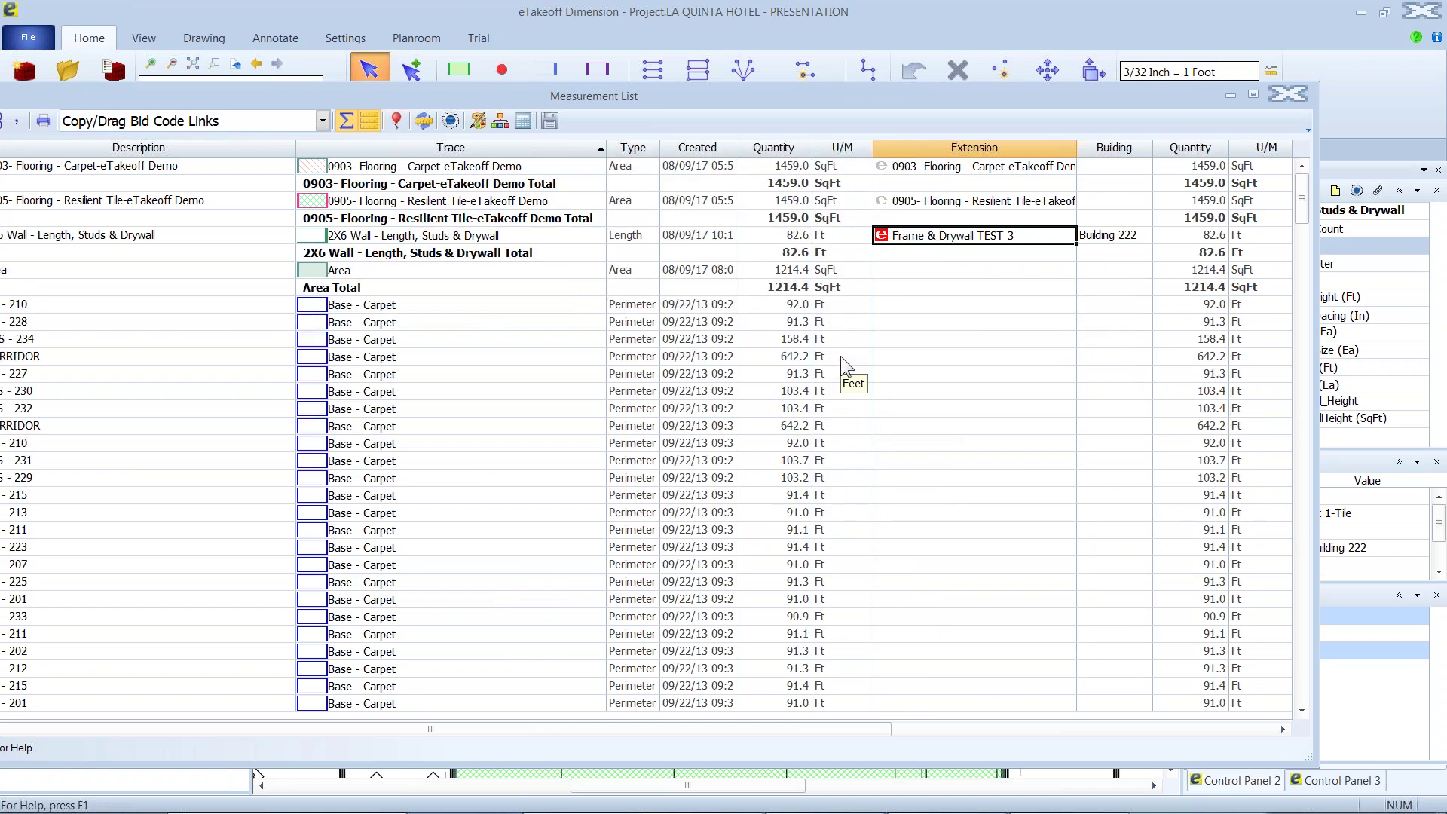
{"action": "scroll", "coordinate": [392, 331], "scroll_direction": "down", "scroll_amount": 8}
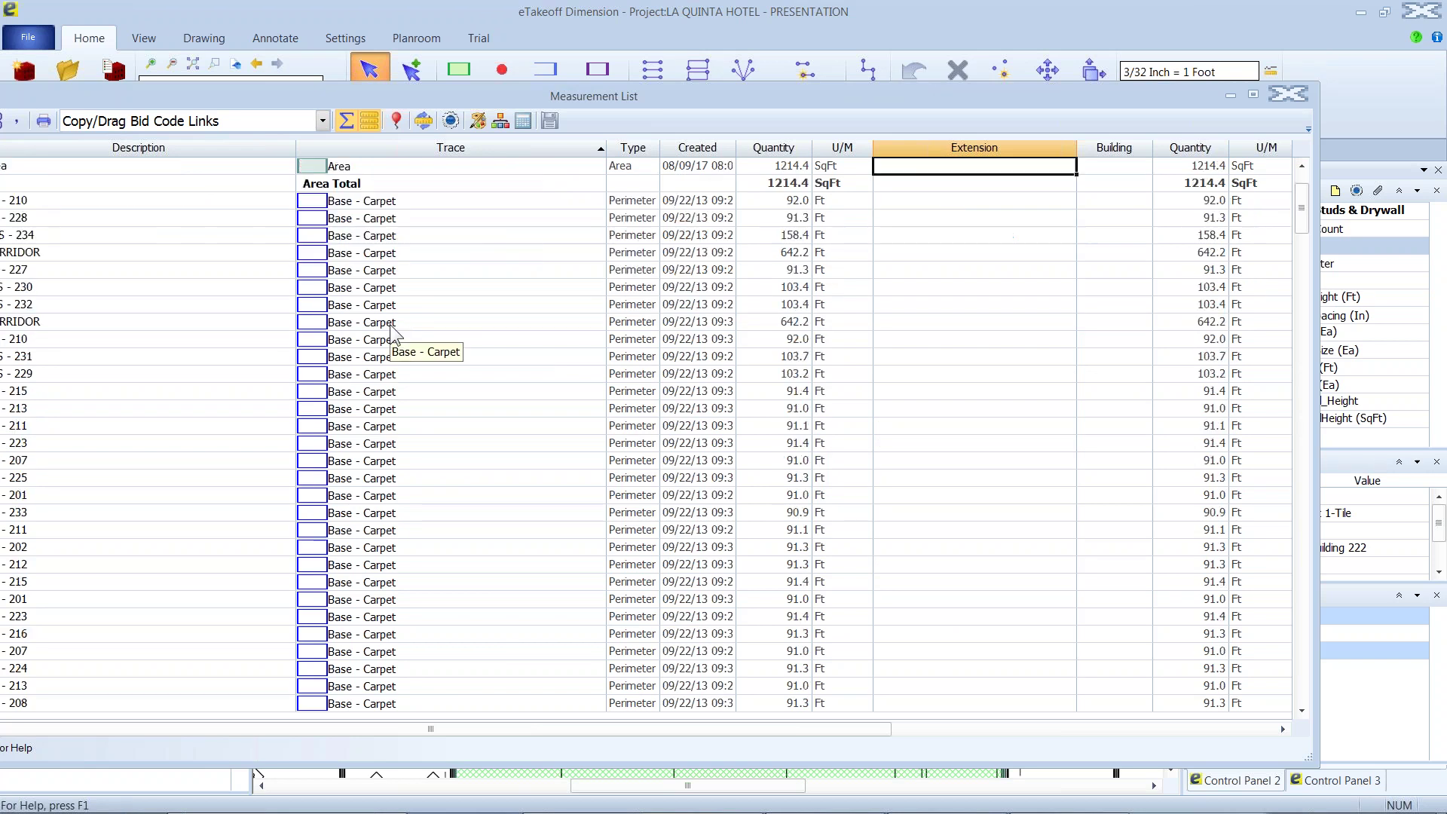
{"action": "scroll", "coordinate": [391, 332], "scroll_direction": "up", "scroll_amount": 10}
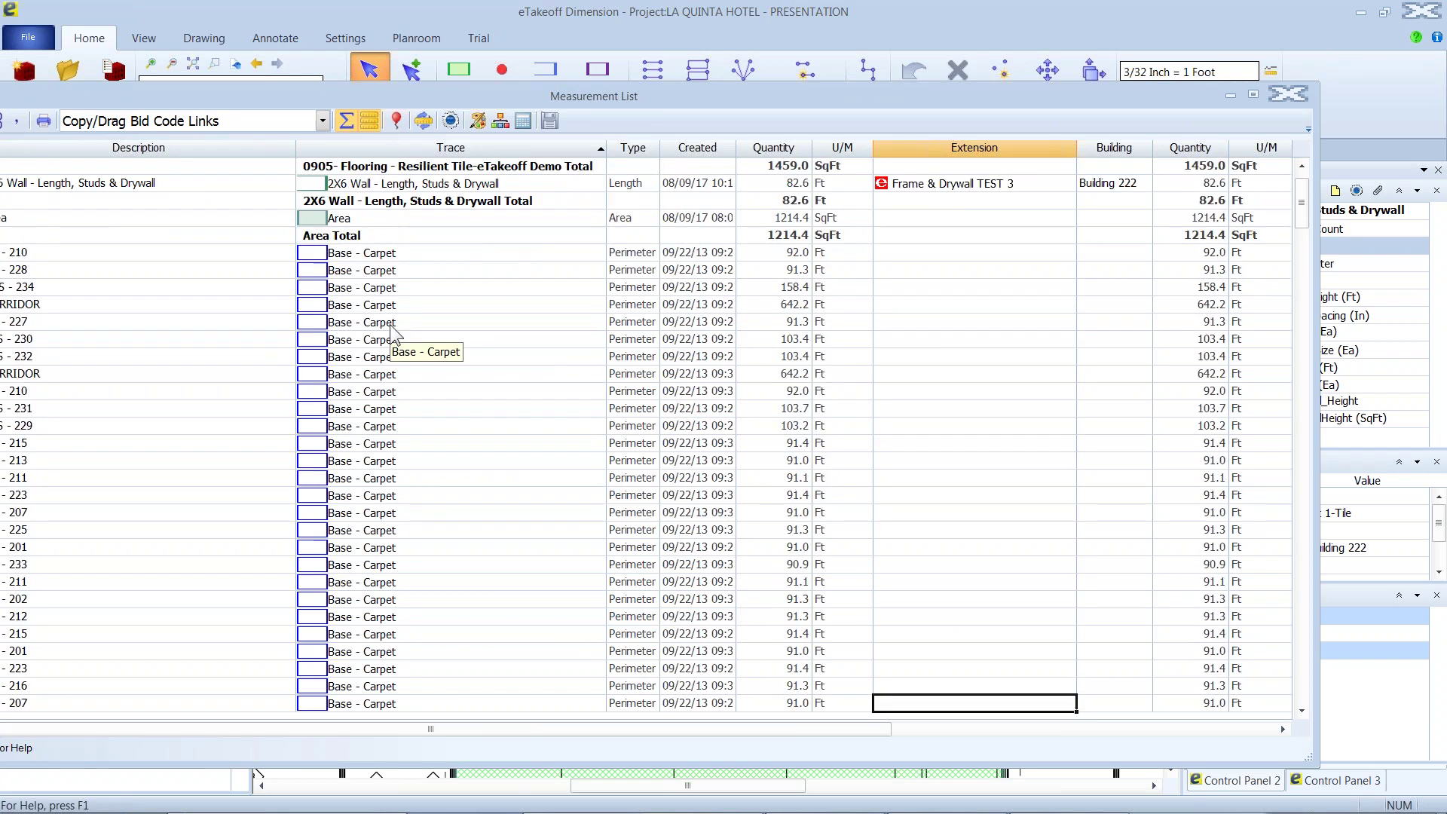
Step: Load the Floor column configuration in the Measurement List
{"action": "right_click", "coordinate": [511, 147]}
{"action": "mouse_move", "coordinate": [604, 293]}
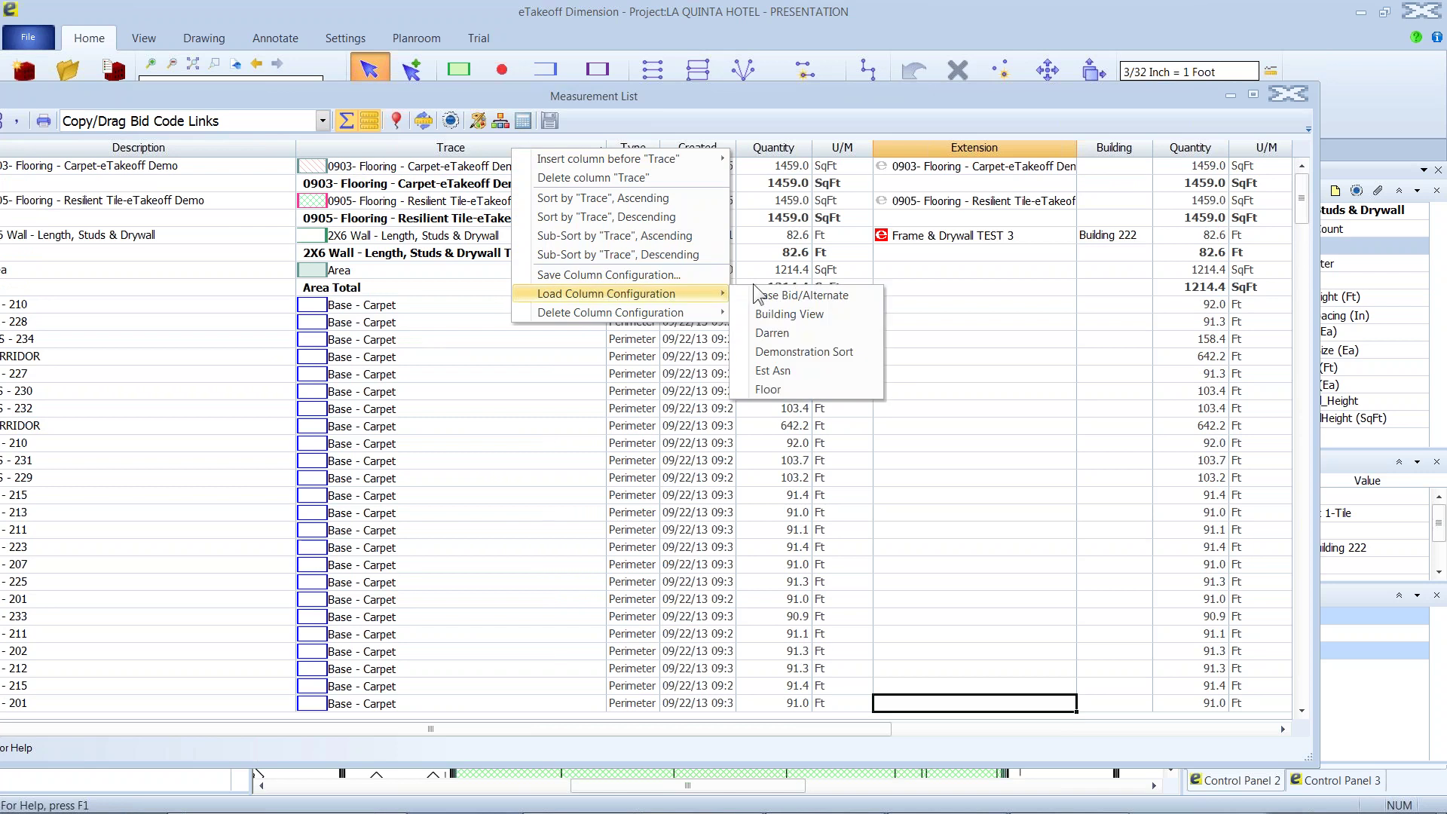
{"action": "left_click", "coordinate": [783, 390]}
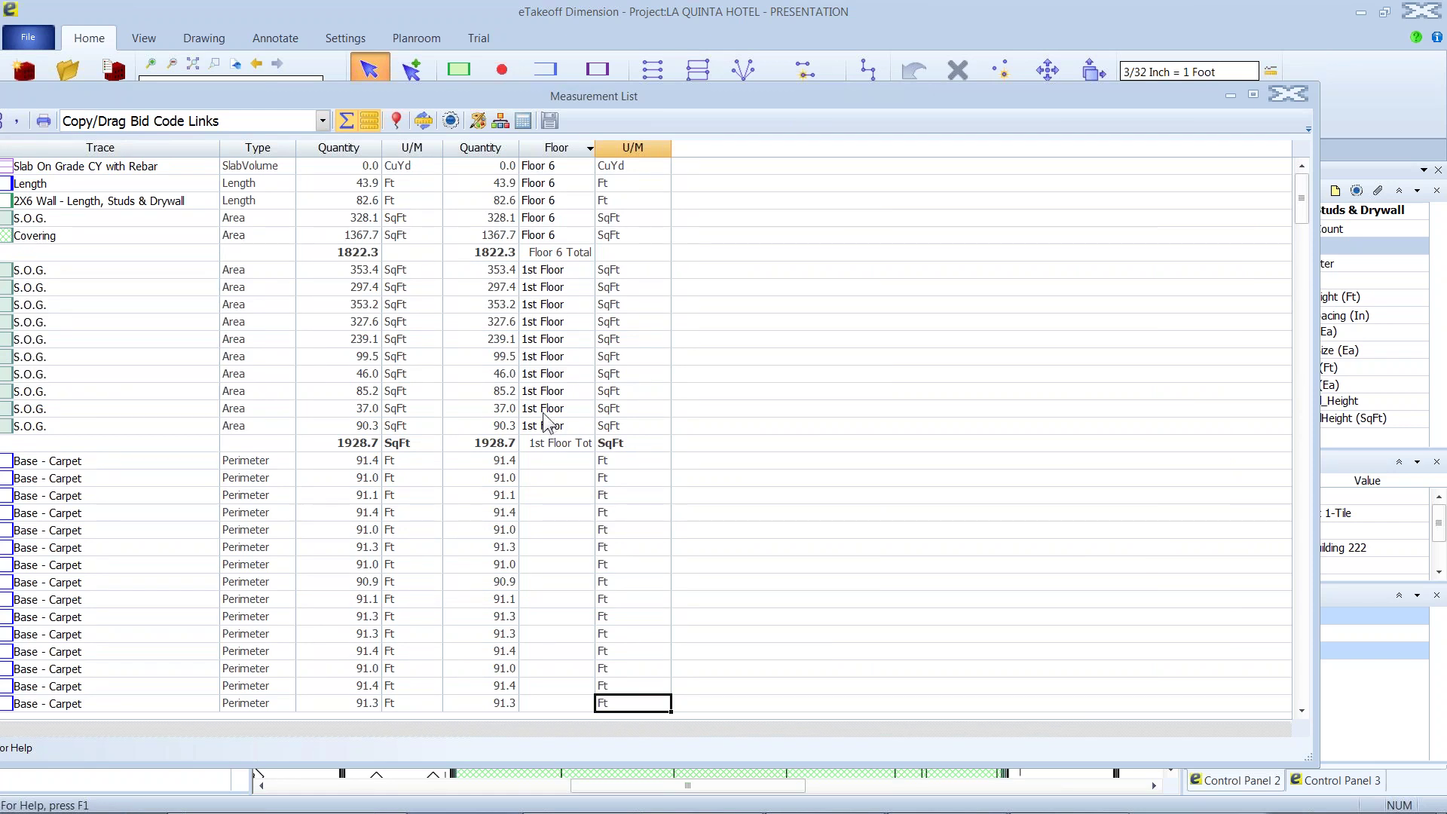
Step: Load the Measurement List column configuration that groups measurements by trace and includes the Created, Extension and Building columns
{"action": "right_click", "coordinate": [476, 150]}
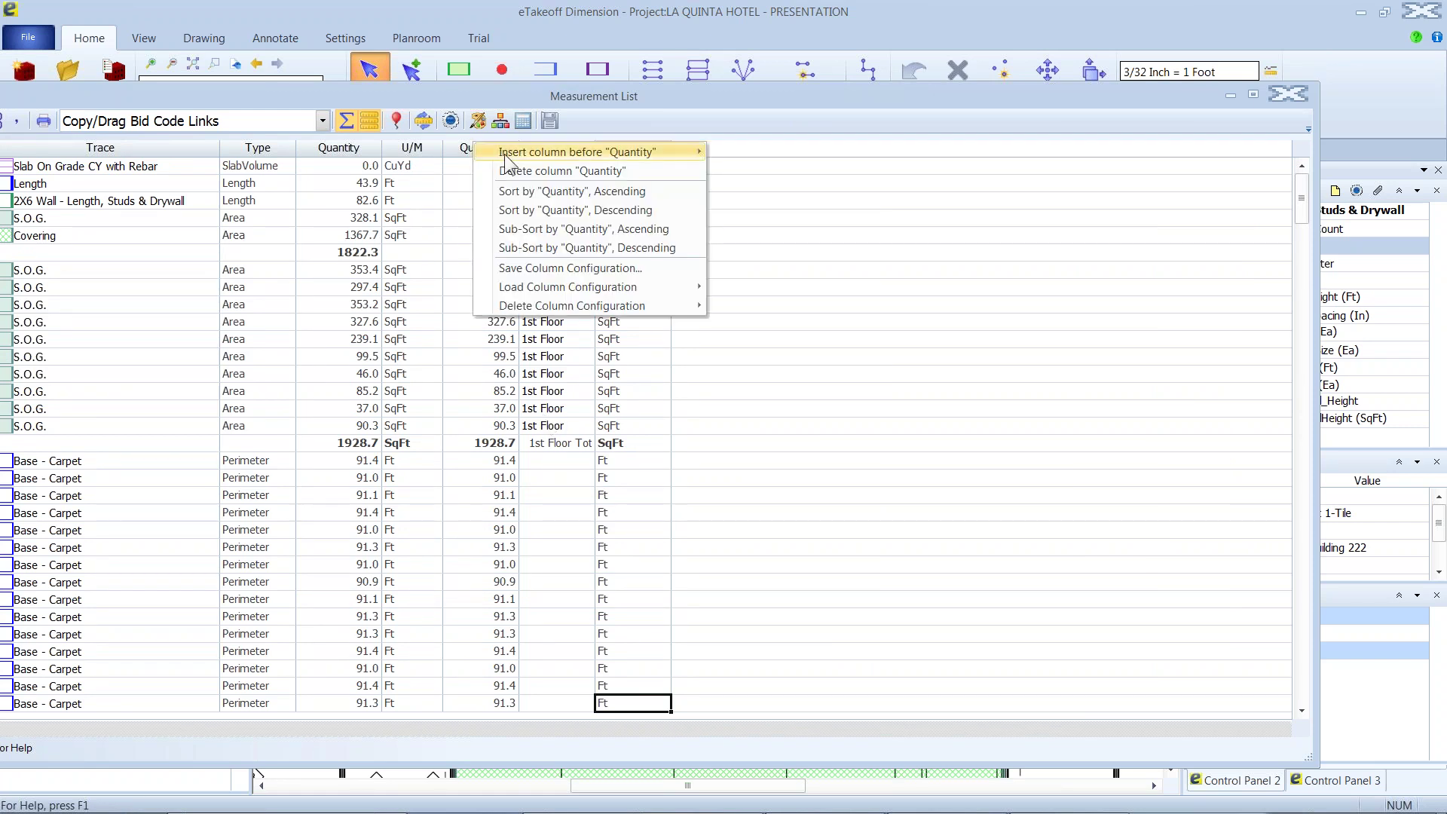
{"action": "mouse_move", "coordinate": [504, 154]}
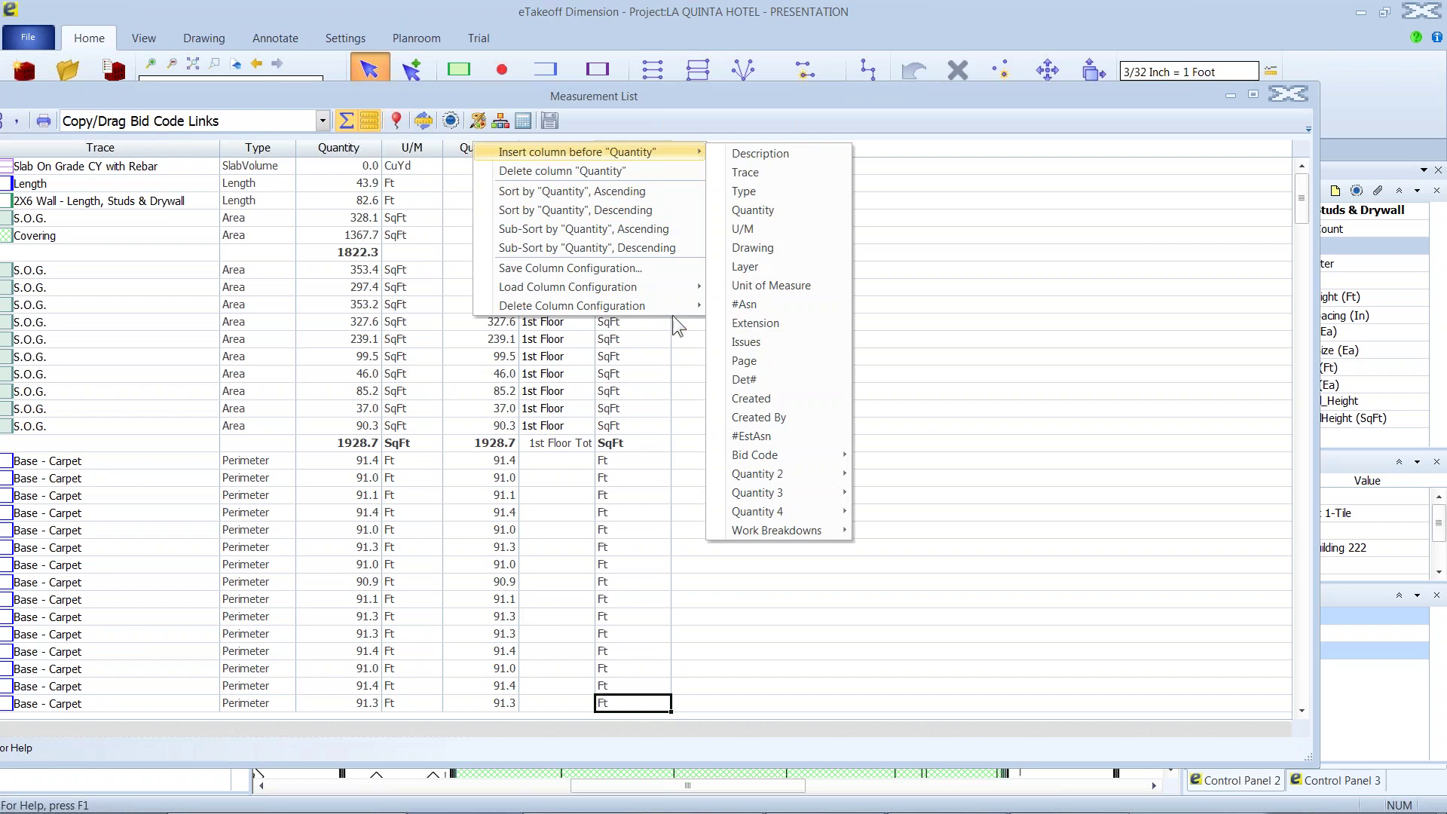
{"action": "mouse_move", "coordinate": [588, 290]}
{"action": "left_click", "coordinate": [801, 340]}
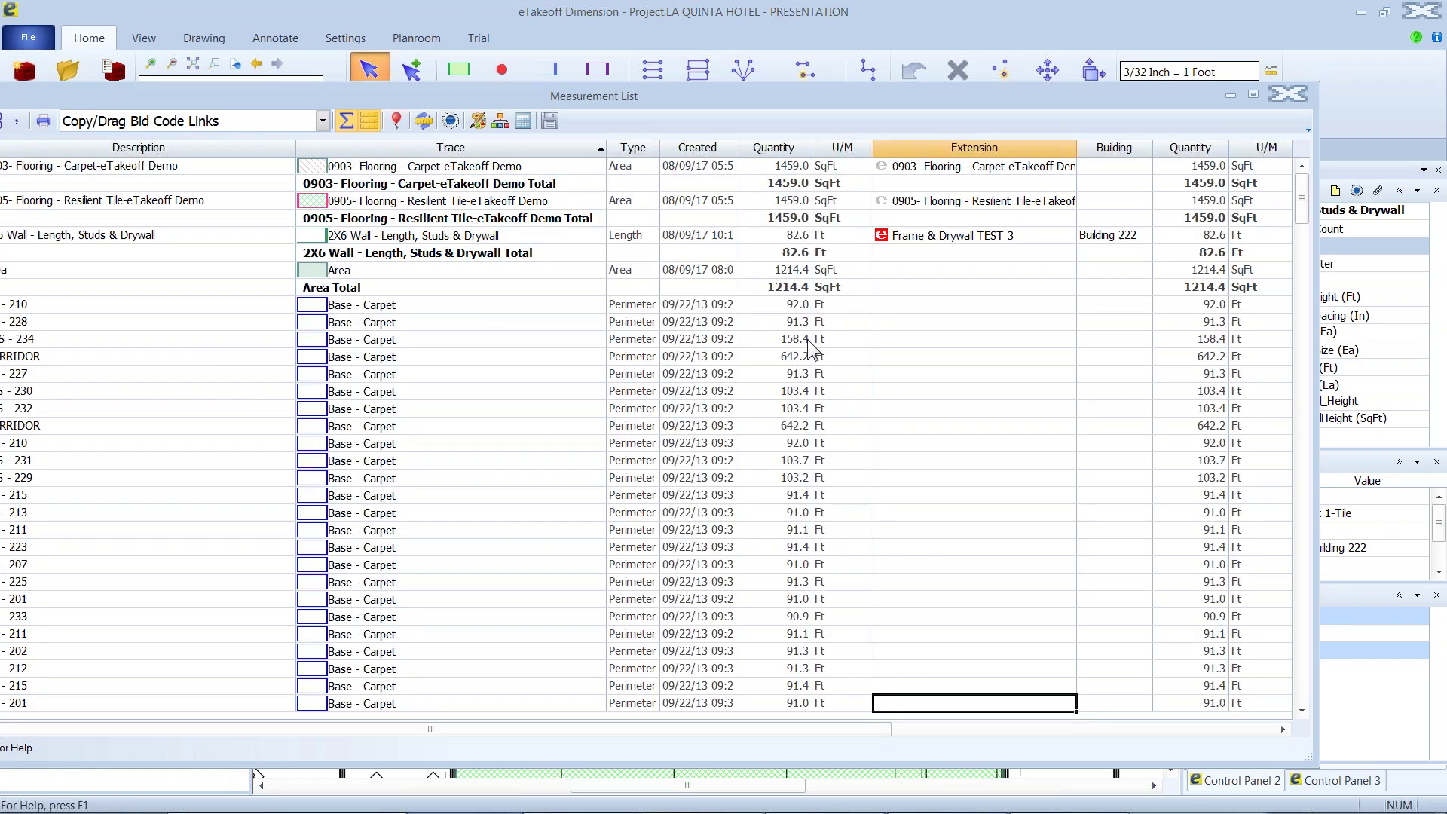
Step: Locate the 2X6 Wall - Length, Studs & Drywall measurement on the drawing from its Measurement List row, and close the list
{"action": "left_click", "coordinate": [965, 239]}
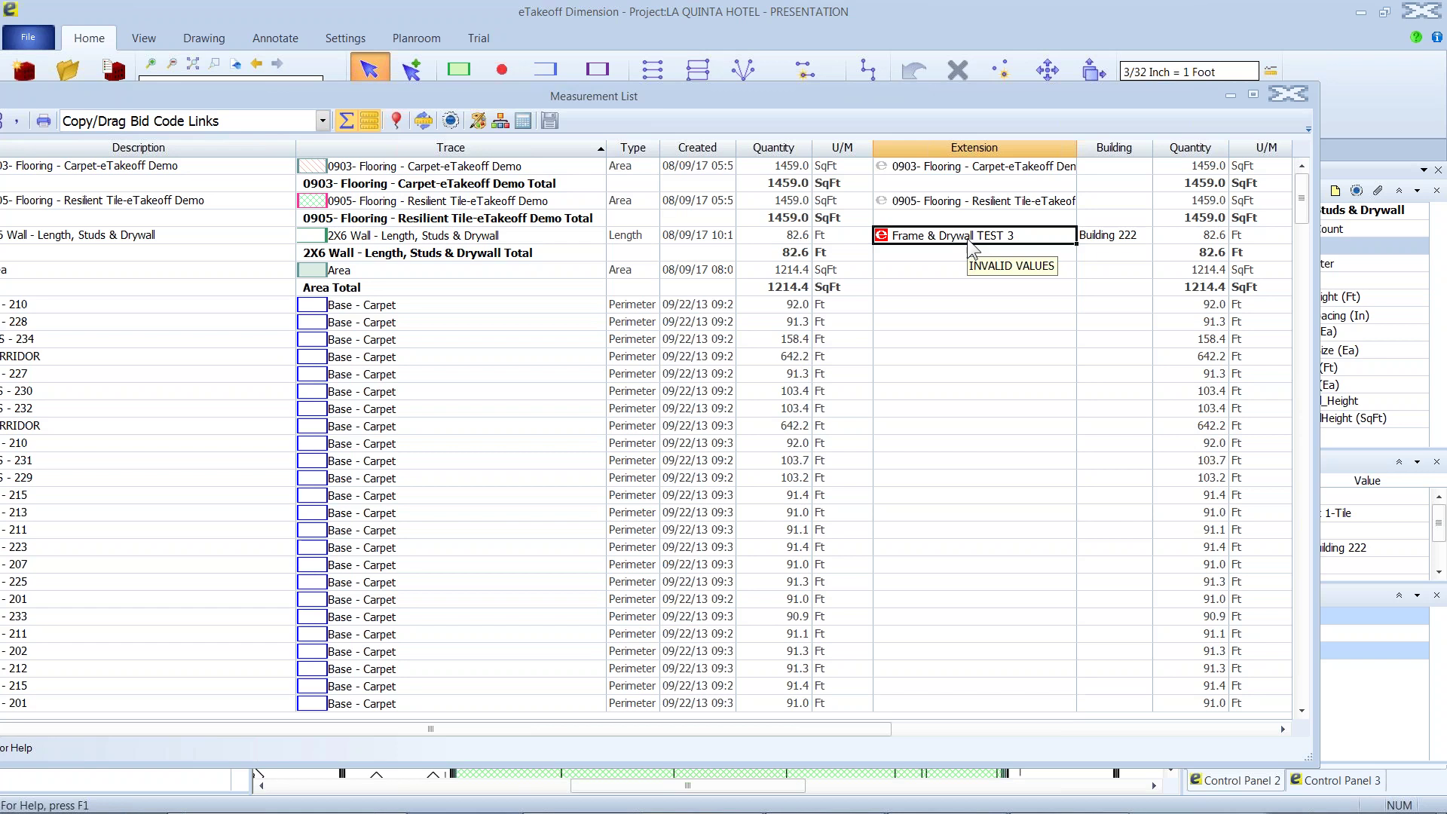
{"action": "left_click", "coordinate": [485, 238]}
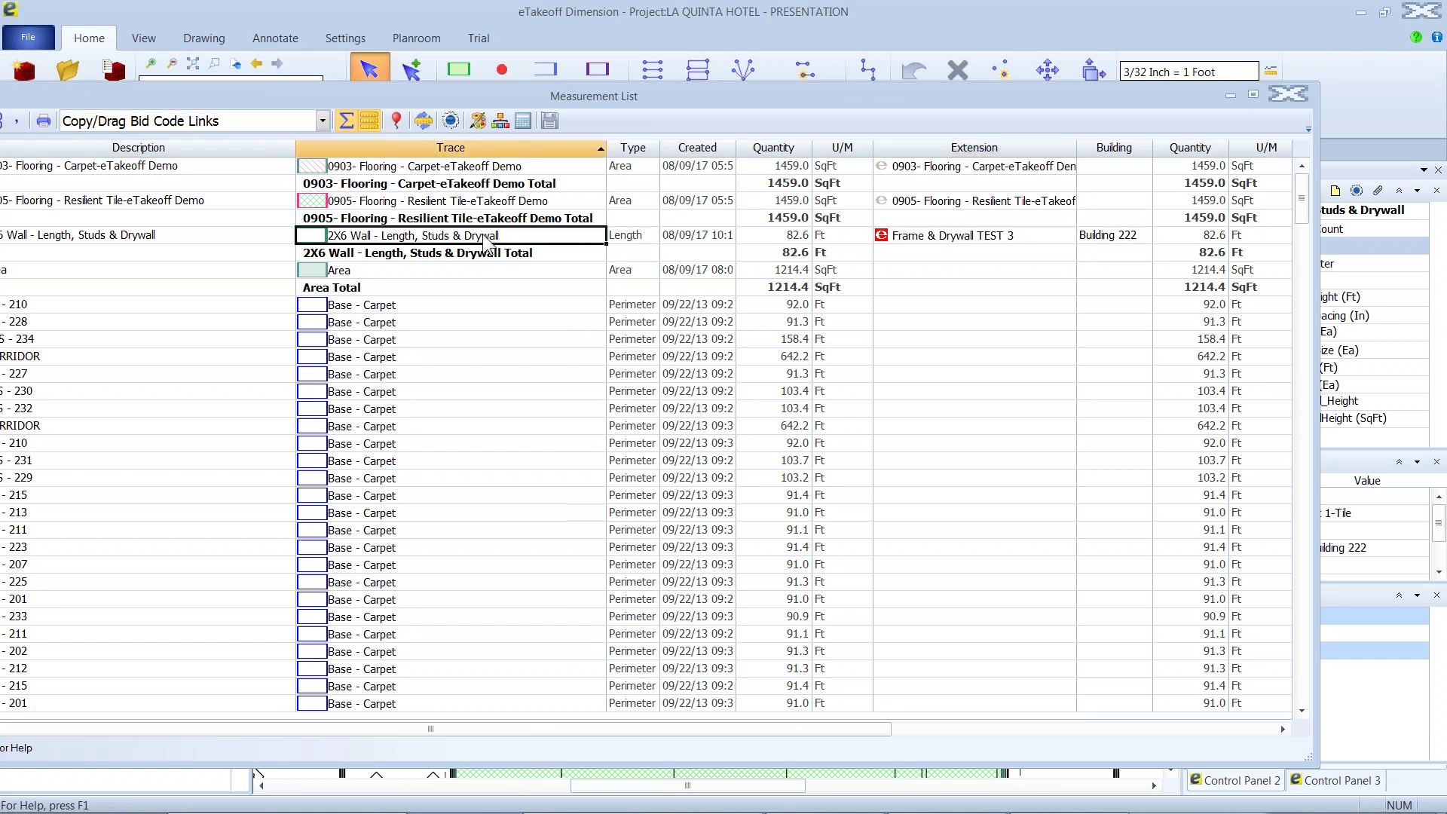
{"action": "left_click", "coordinate": [424, 121]}
{"action": "double_click", "coordinate": [476, 240]}
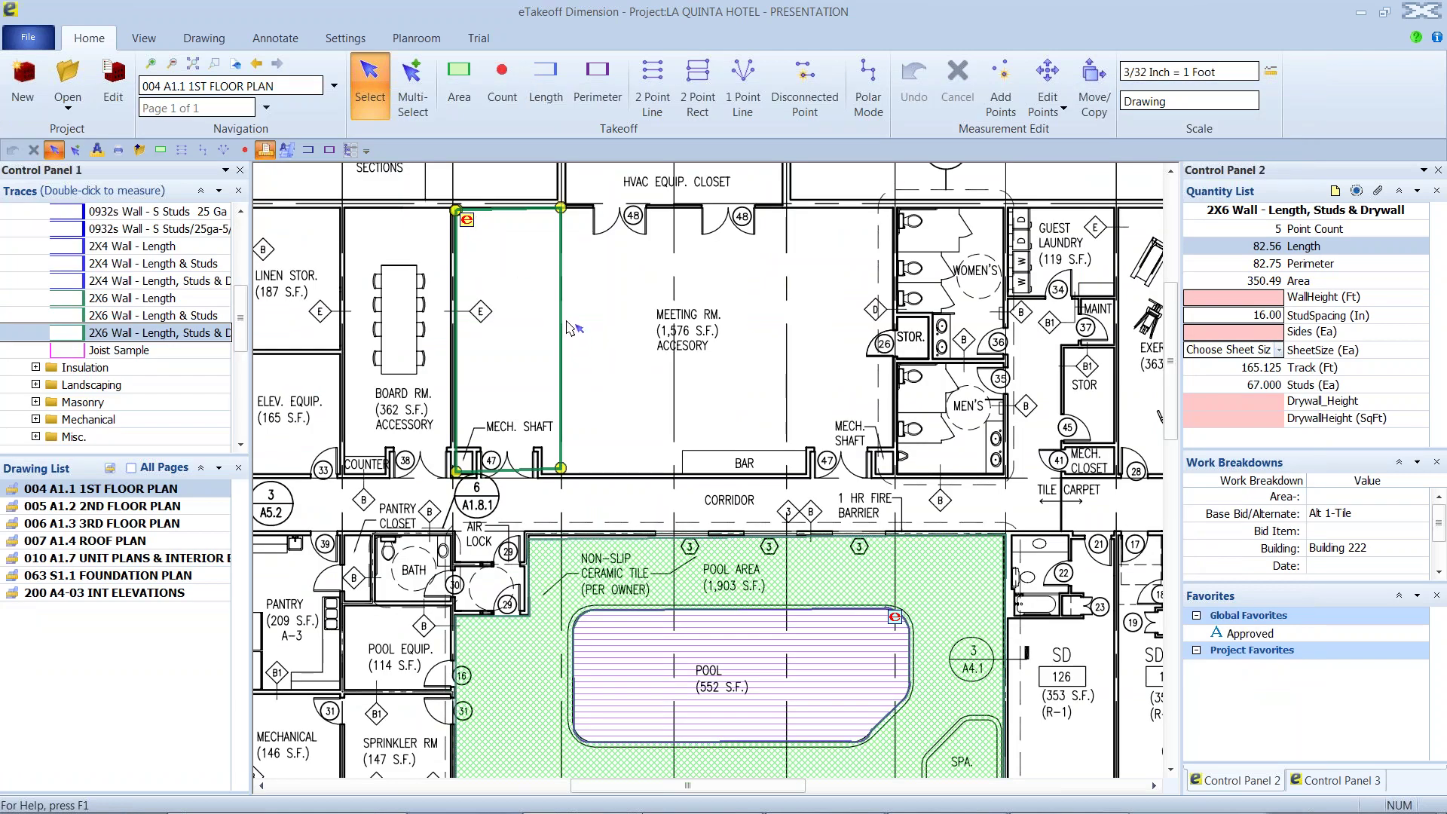
{"action": "key", "text": "alt+Tab"}
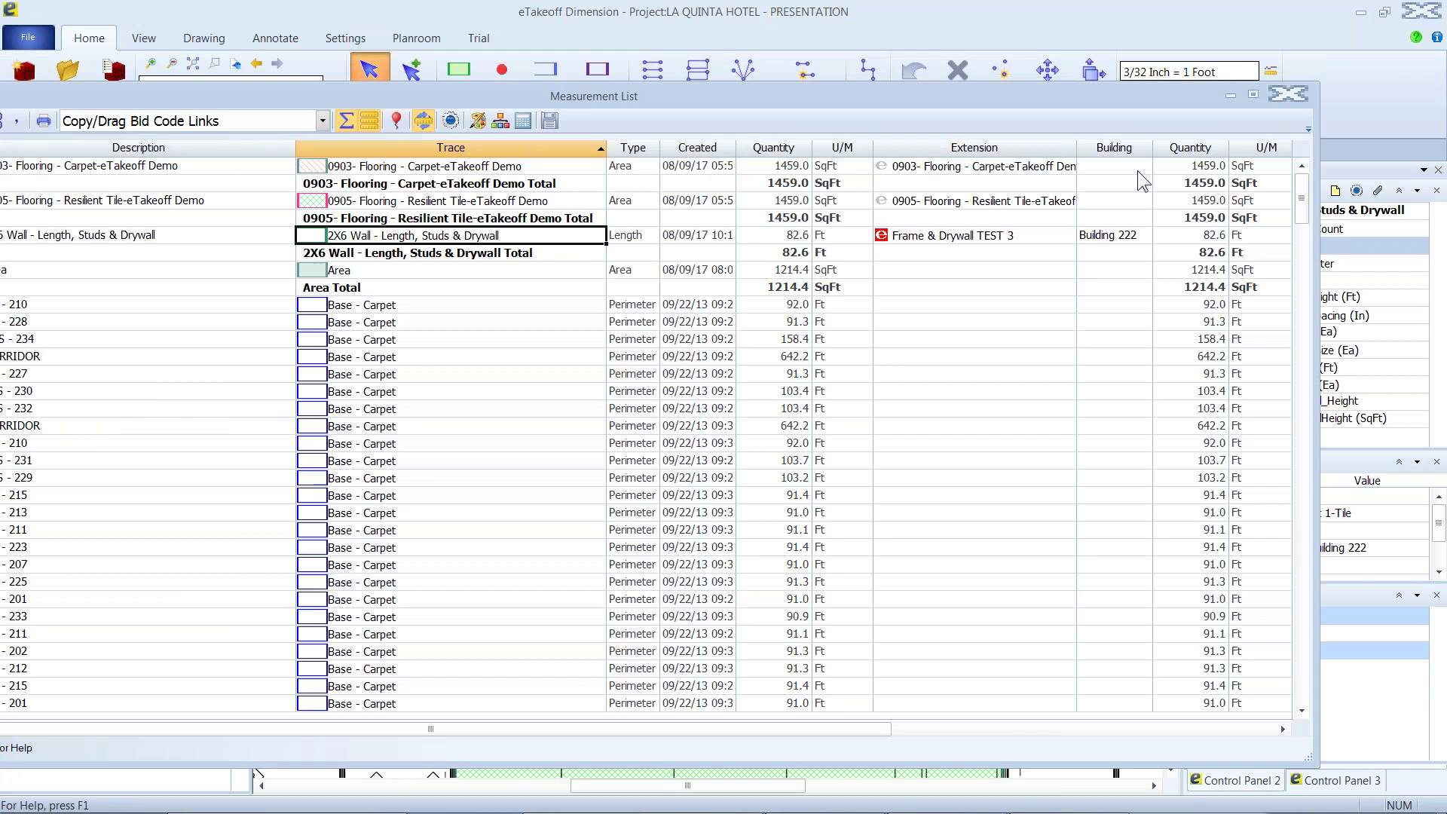
{"action": "left_click", "coordinate": [1286, 97]}
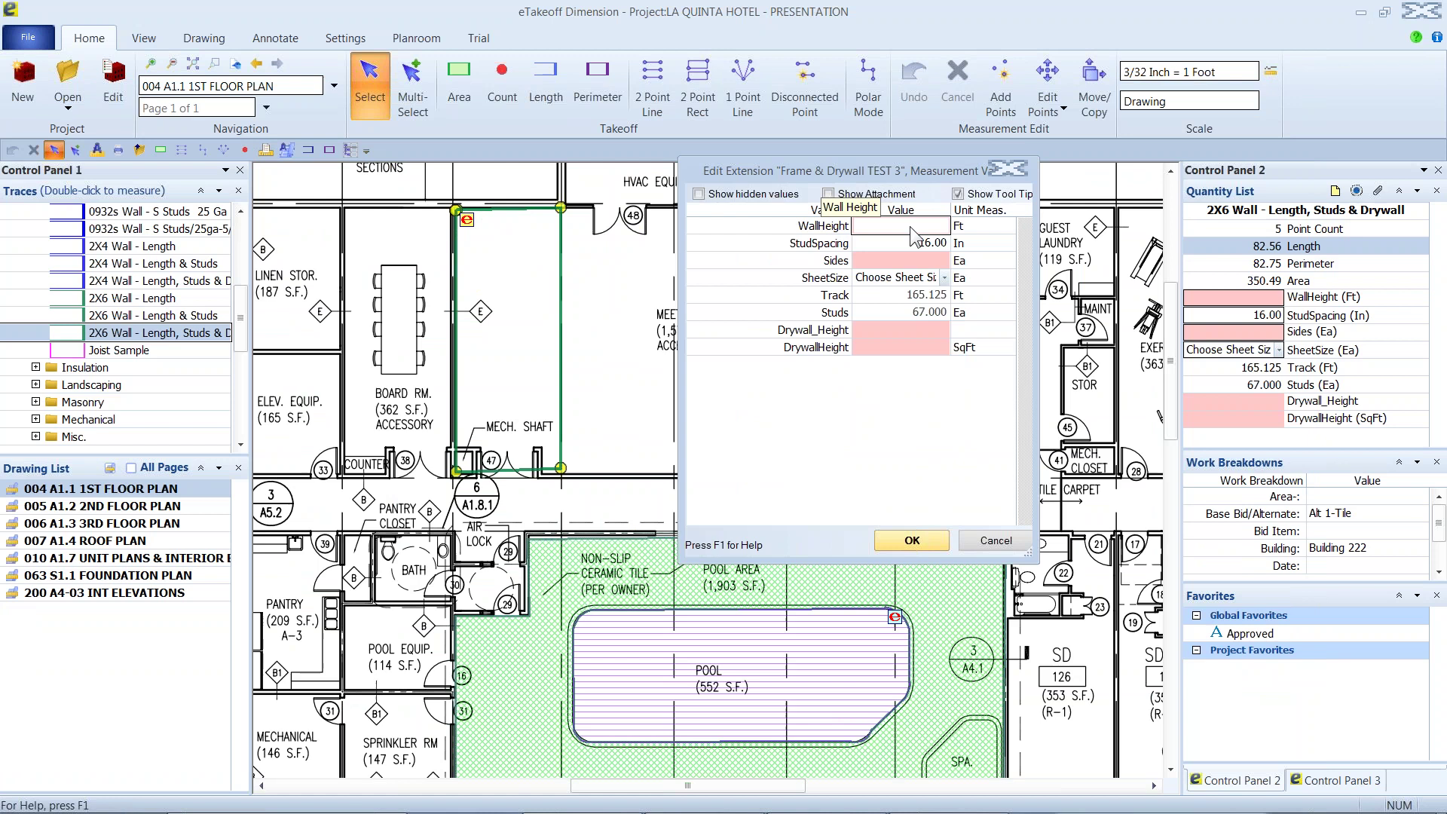
Step: Complete the wall's Frame & Drywall TEST 3 extension with WallHeight 10 ft, Sides 2 and SheetSize 4 X 8
{"action": "type", "text": "10"}
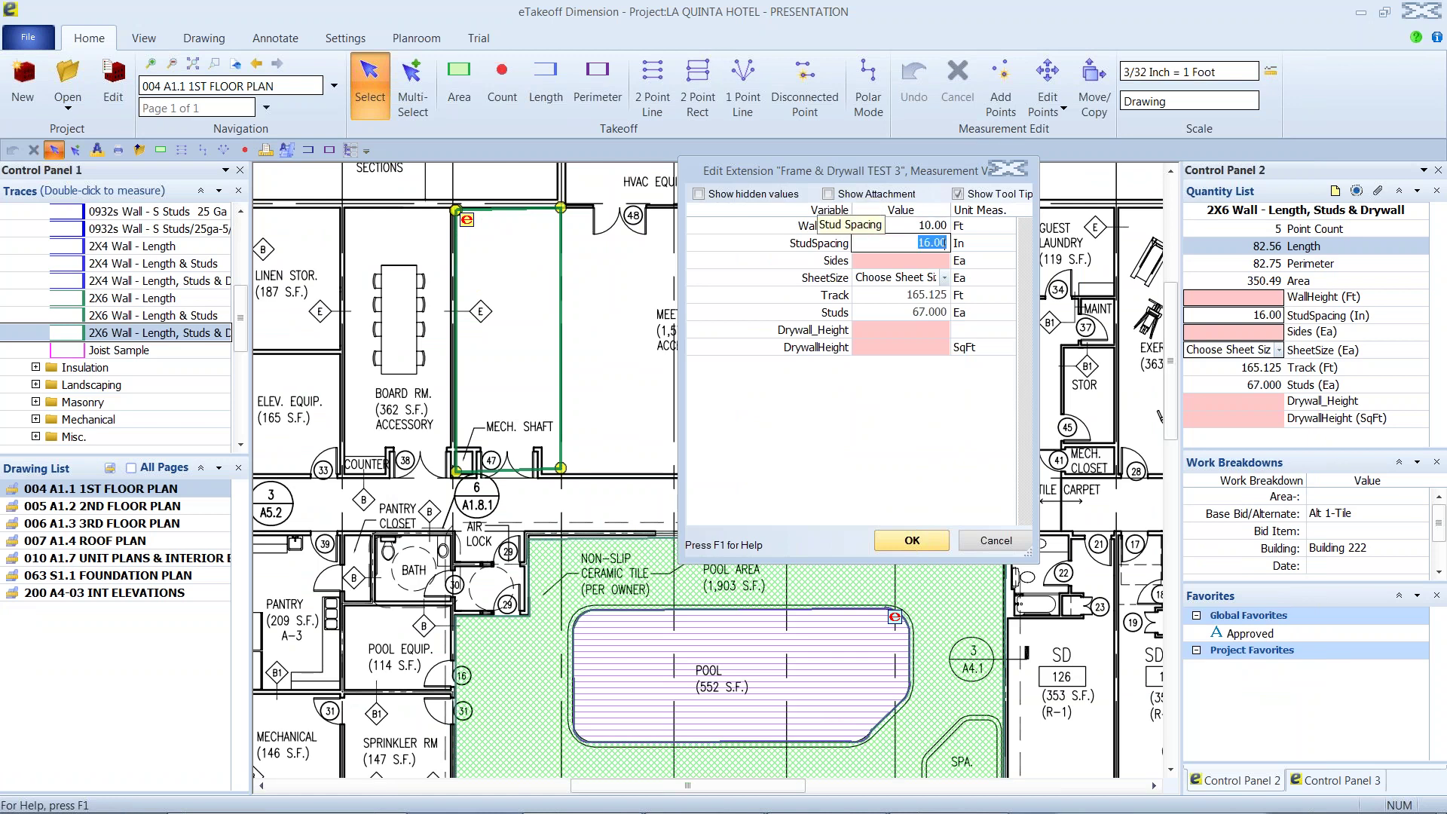
{"action": "key", "text": "Return"}
{"action": "type", "text": "2"}
{"action": "key", "text": "Return"}
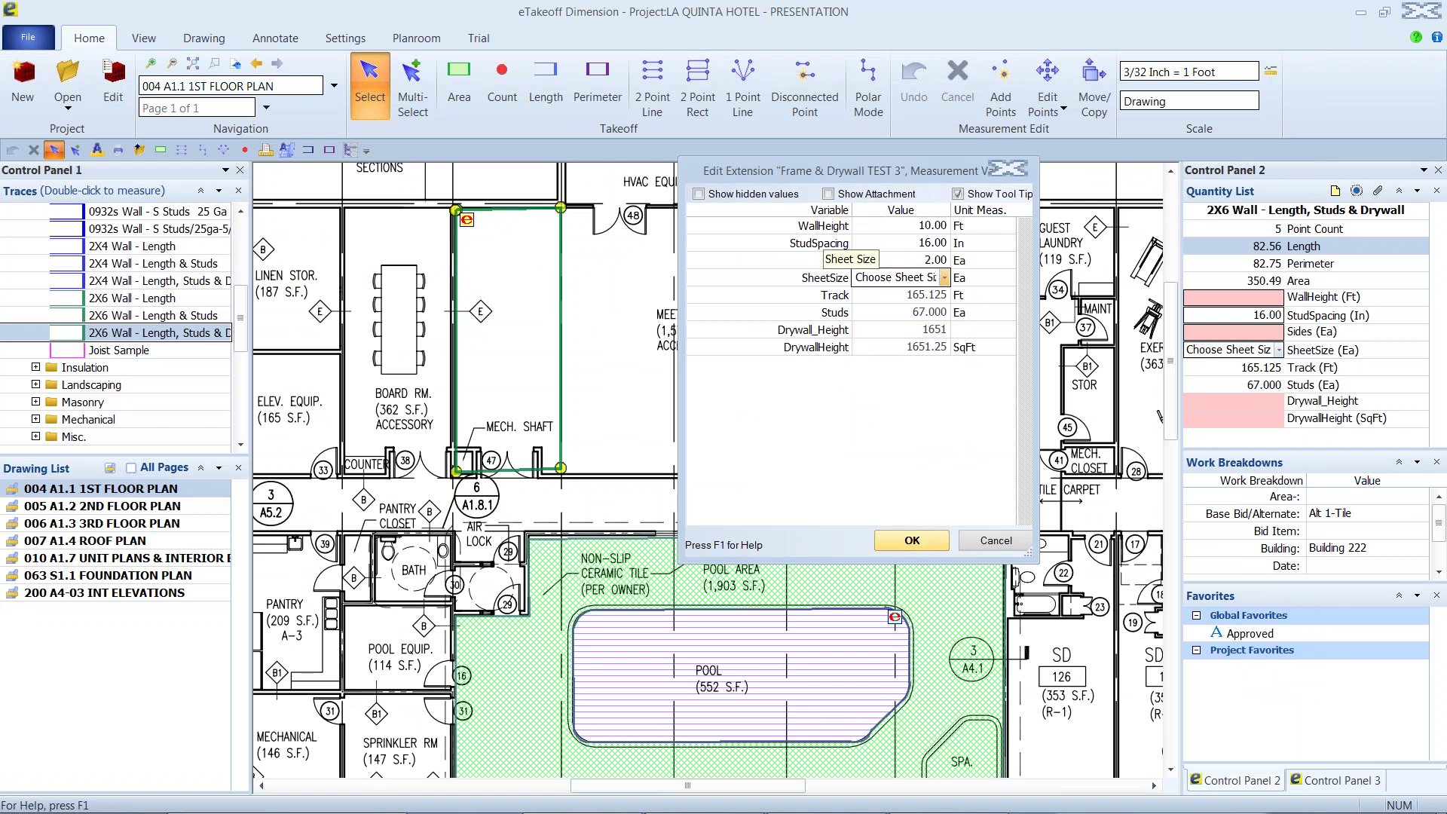
{"action": "left_click", "coordinate": [945, 278]}
{"action": "left_click", "coordinate": [916, 309]}
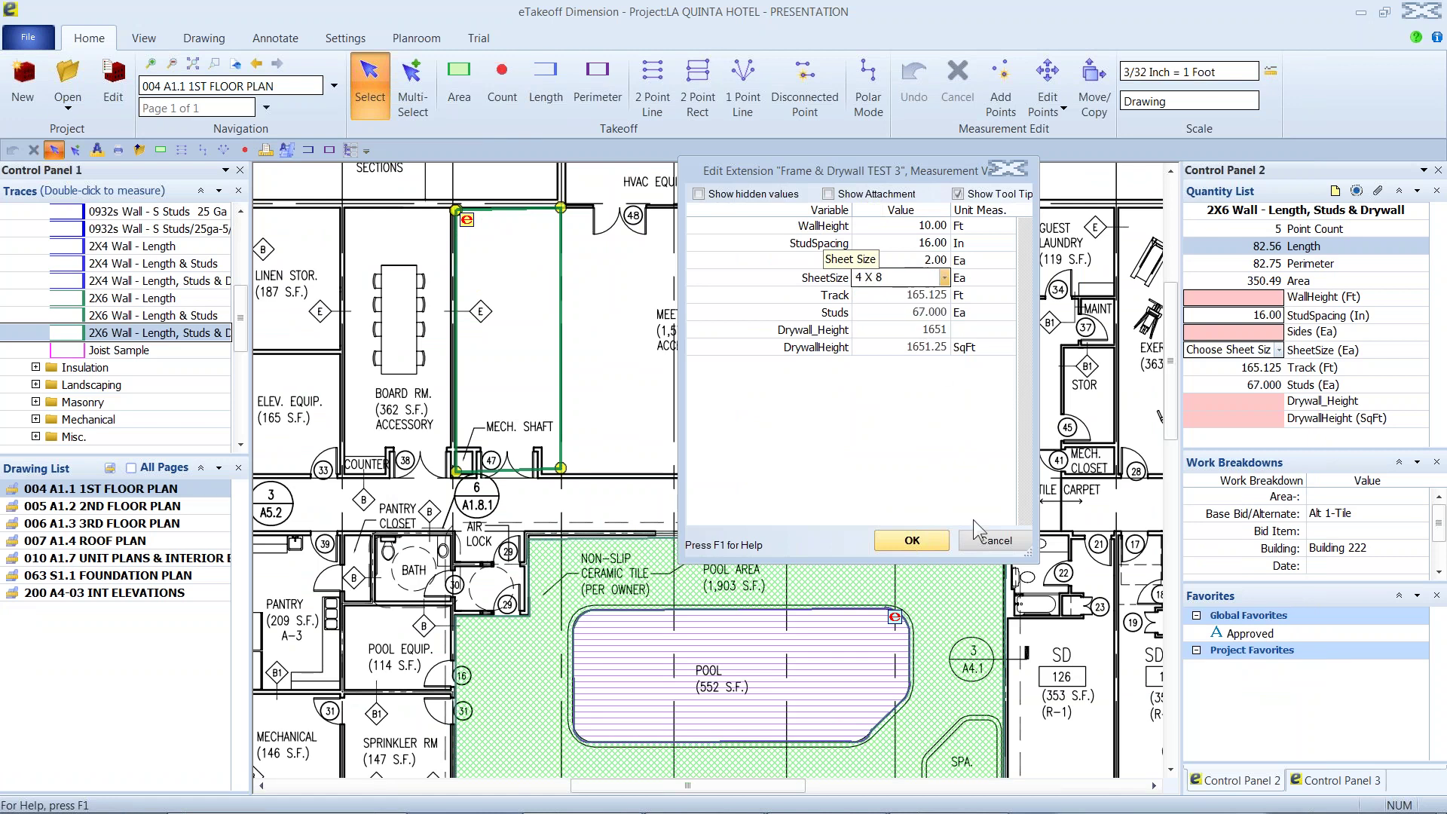
{"action": "left_click", "coordinate": [909, 541]}
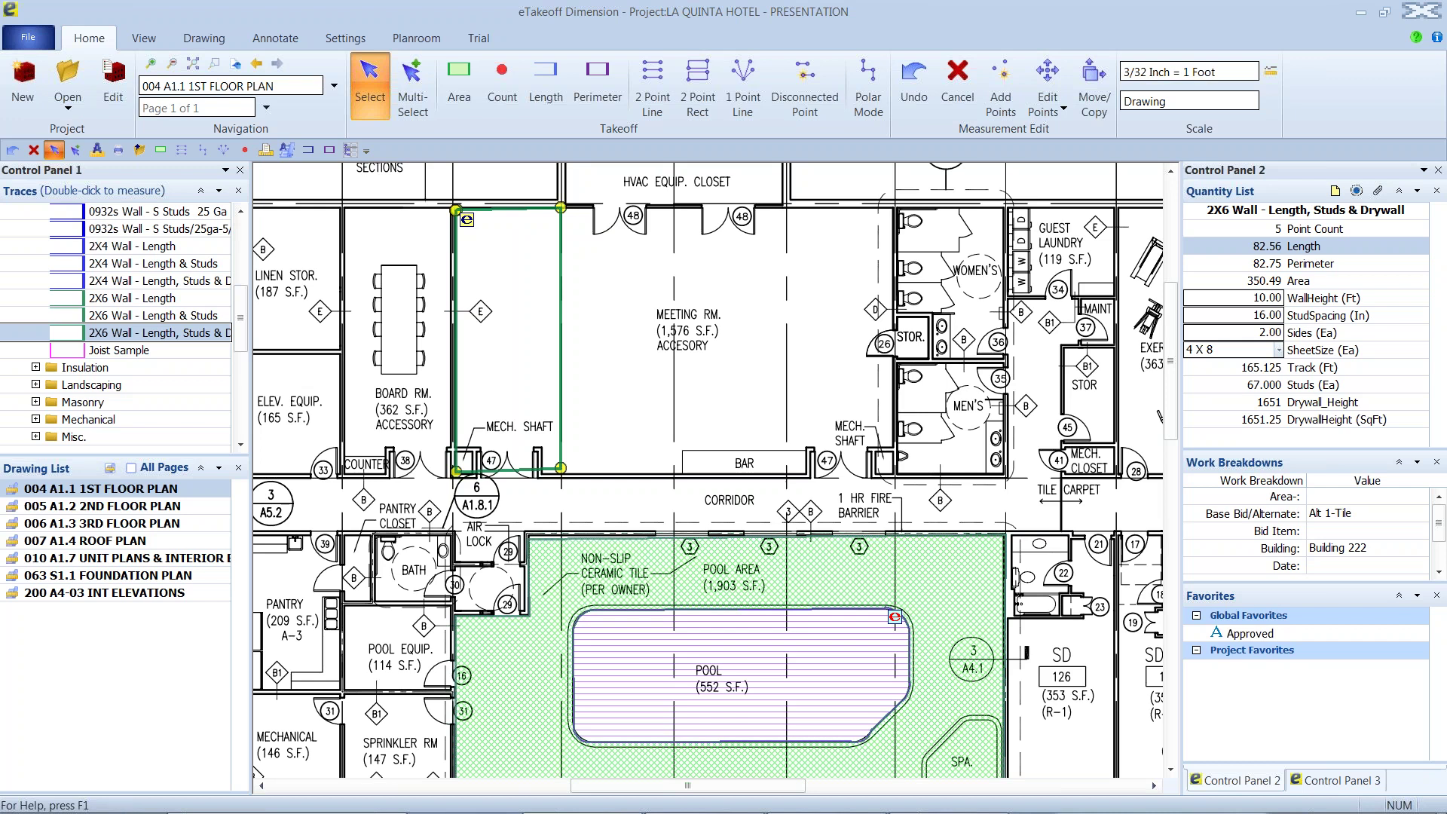
Step: Add the 2X6 Wall - Length, Studs & Drywall trace to the Project Favorites and rename the favorite "Wall type A"
{"action": "mouse_move", "coordinate": [143, 333]}
{"action": "left_mouse_down"}
{"action": "mouse_move", "coordinate": [613, 226]}
{"action": "mouse_move", "coordinate": [1272, 687]}
{"action": "mouse_move", "coordinate": [1274, 707]}
{"action": "mouse_move", "coordinate": [1267, 694]}
{"action": "mouse_move", "coordinate": [1299, 675]}
{"action": "mouse_move", "coordinate": [934, 437]}
{"action": "mouse_move", "coordinate": [867, 317]}
{"action": "mouse_move", "coordinate": [837, 213]}
{"action": "left_mouse_up"}
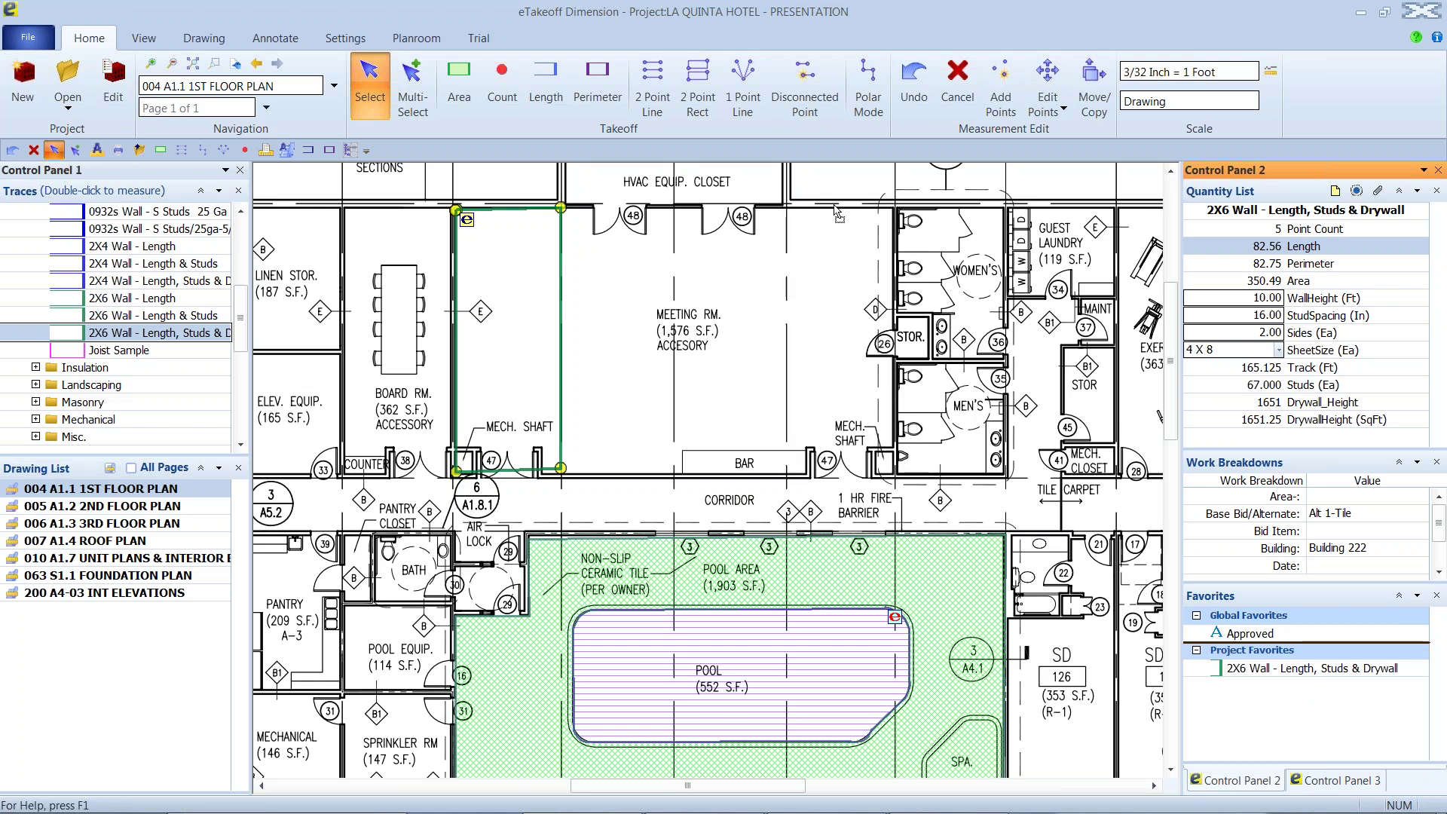
{"action": "right_click", "coordinate": [1260, 674]}
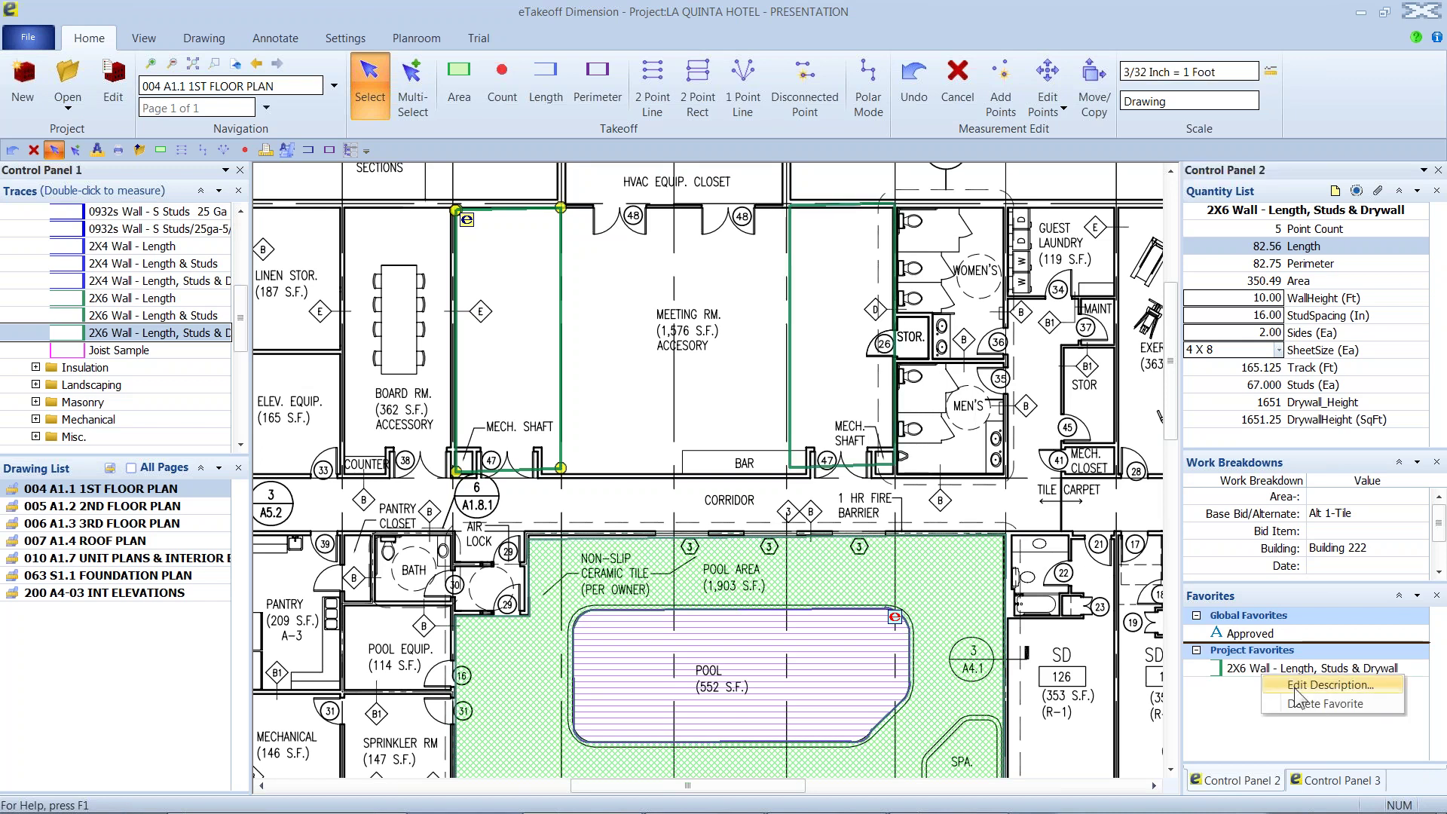
{"action": "left_click", "coordinate": [1296, 685]}
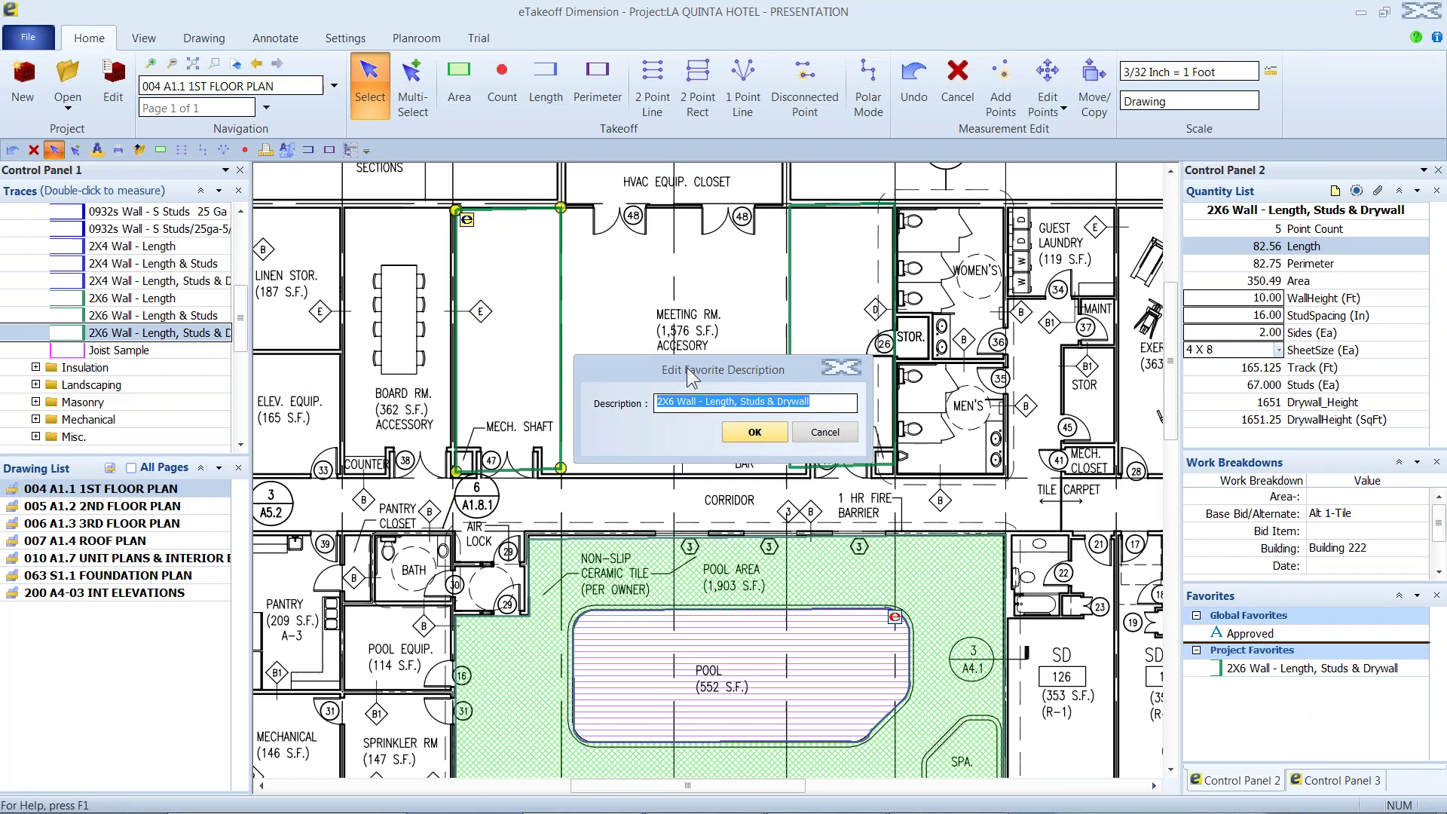
{"action": "type", "text": "Wall type A"}
{"action": "key", "text": "Return"}
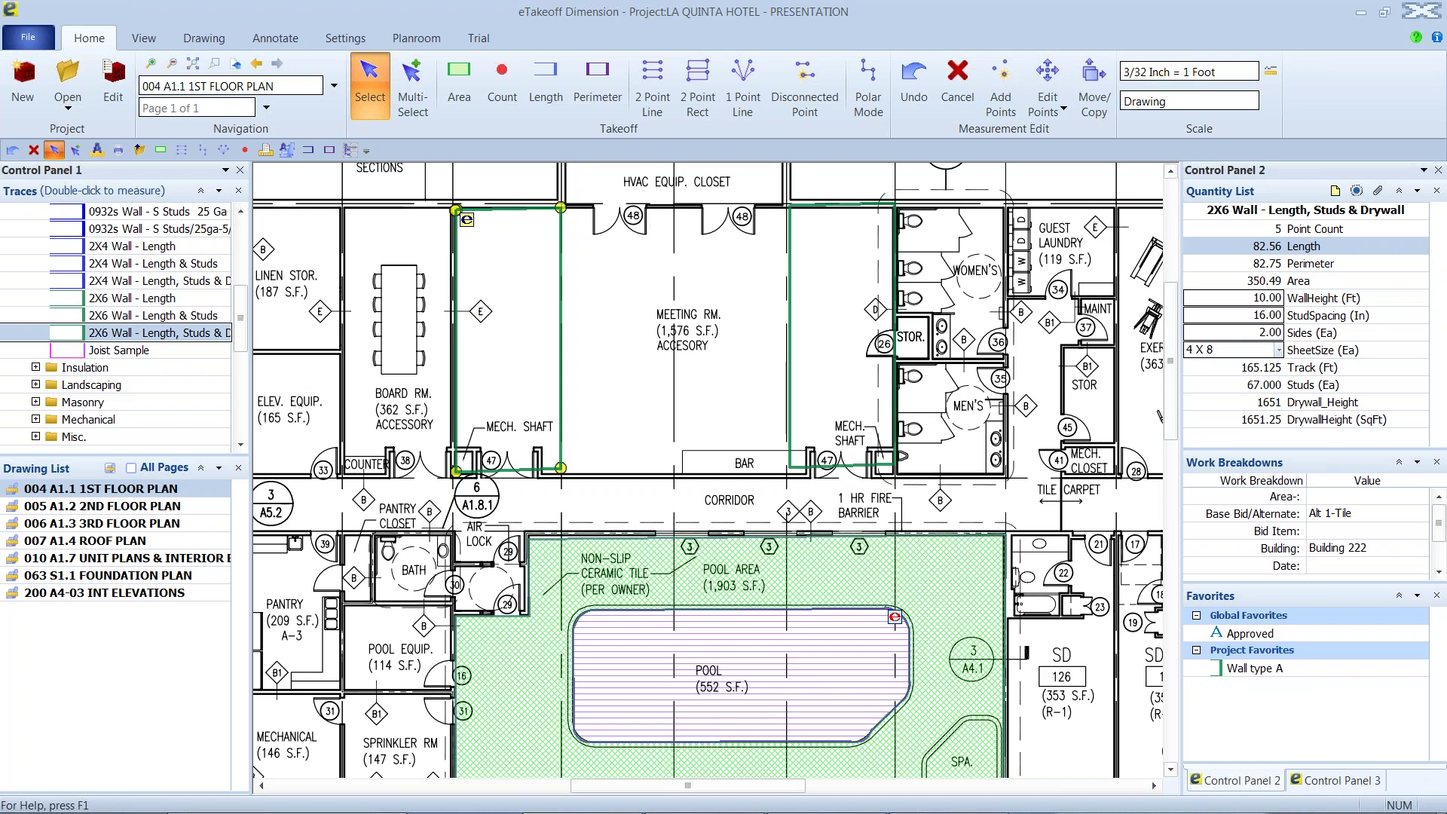
{"action": "left_click_drag", "start_coordinate": [1254, 668], "coordinate": [1254, 629]}
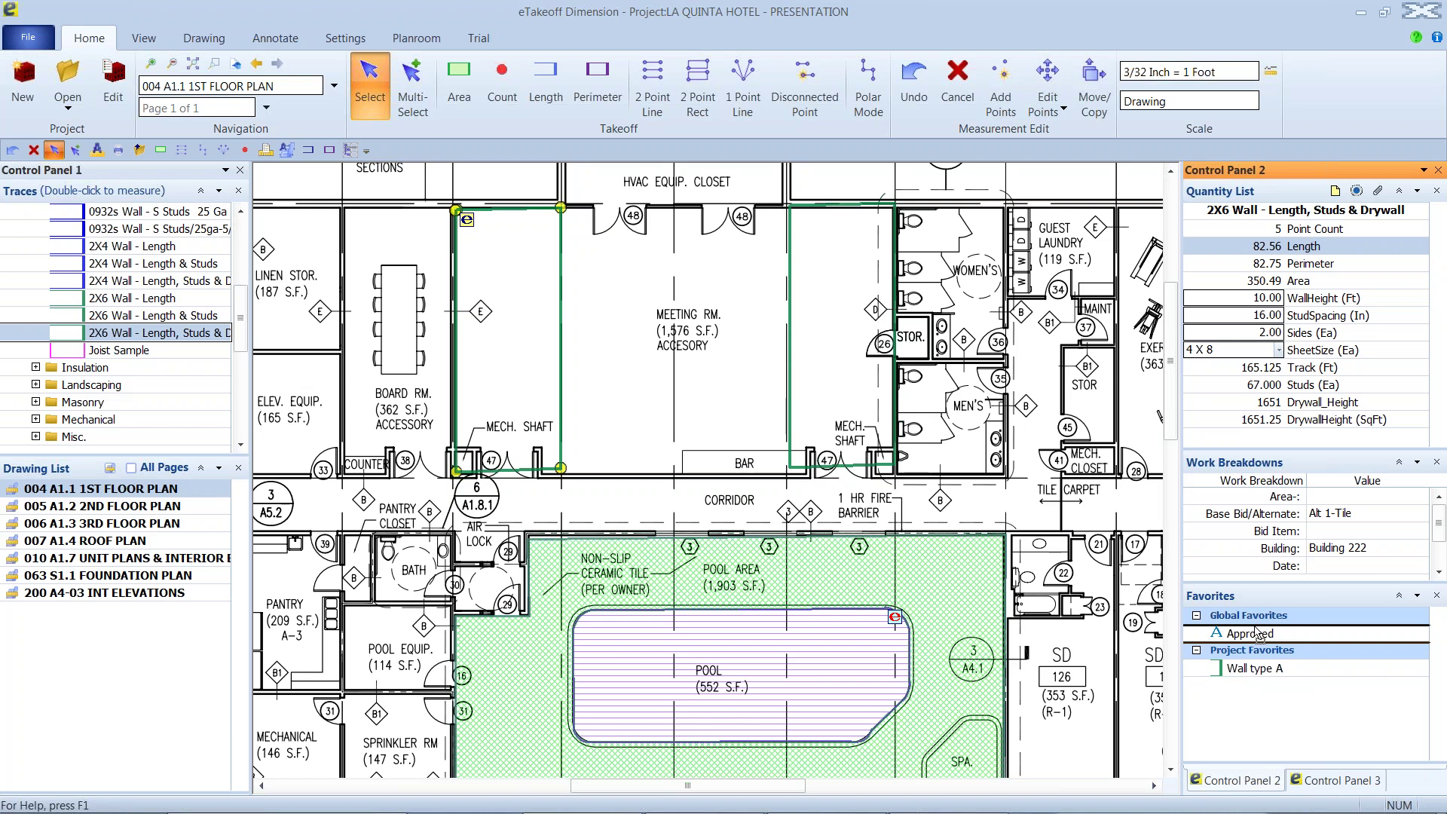
{"action": "left_click_drag", "start_coordinate": [1254, 628], "coordinate": [1248, 664]}
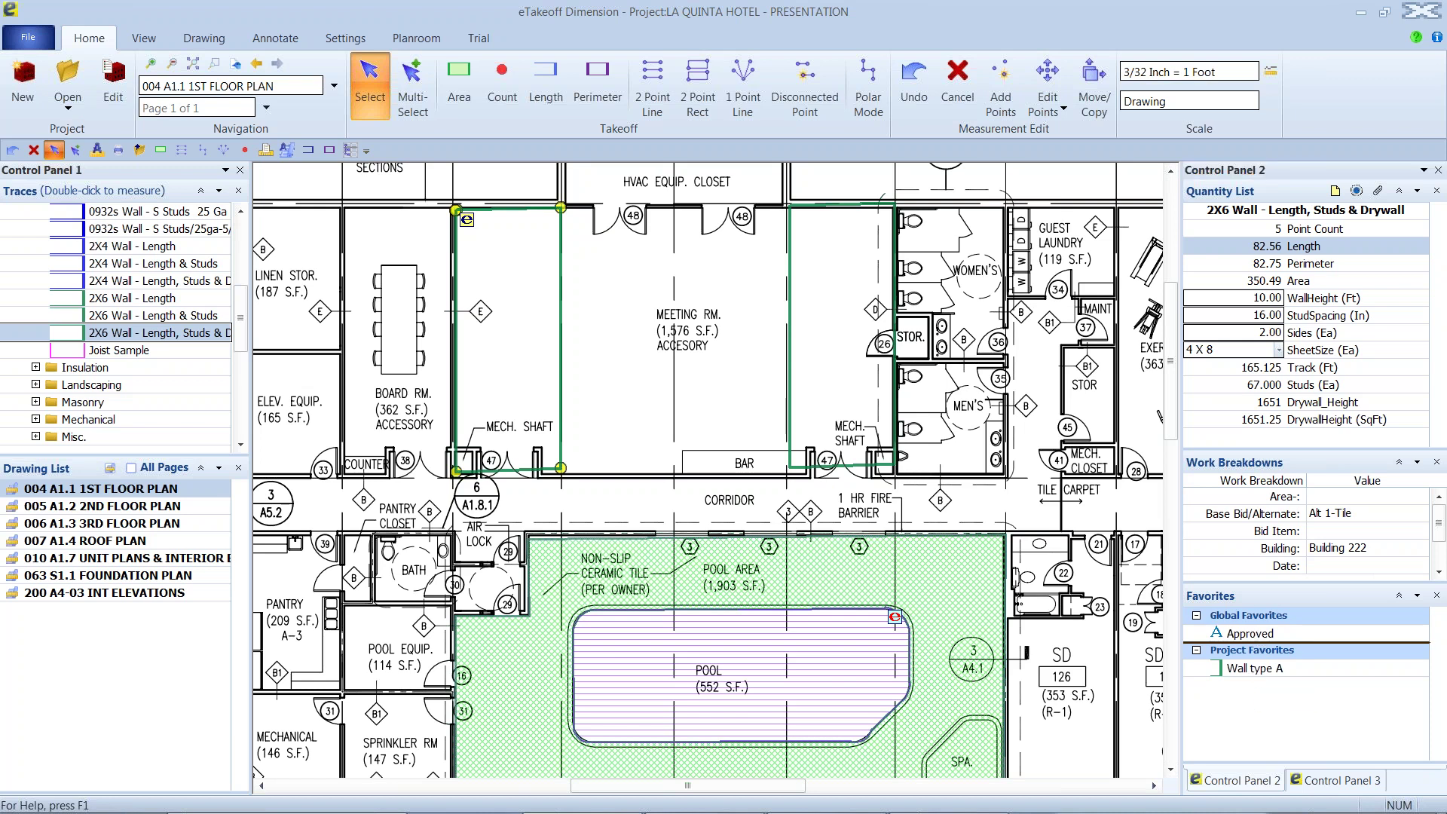
Step: Measure a four-point wall run about 55 ft long in the west half of the meeting room with the Wall type A favorite
{"action": "double_click", "coordinate": [1256, 665]}
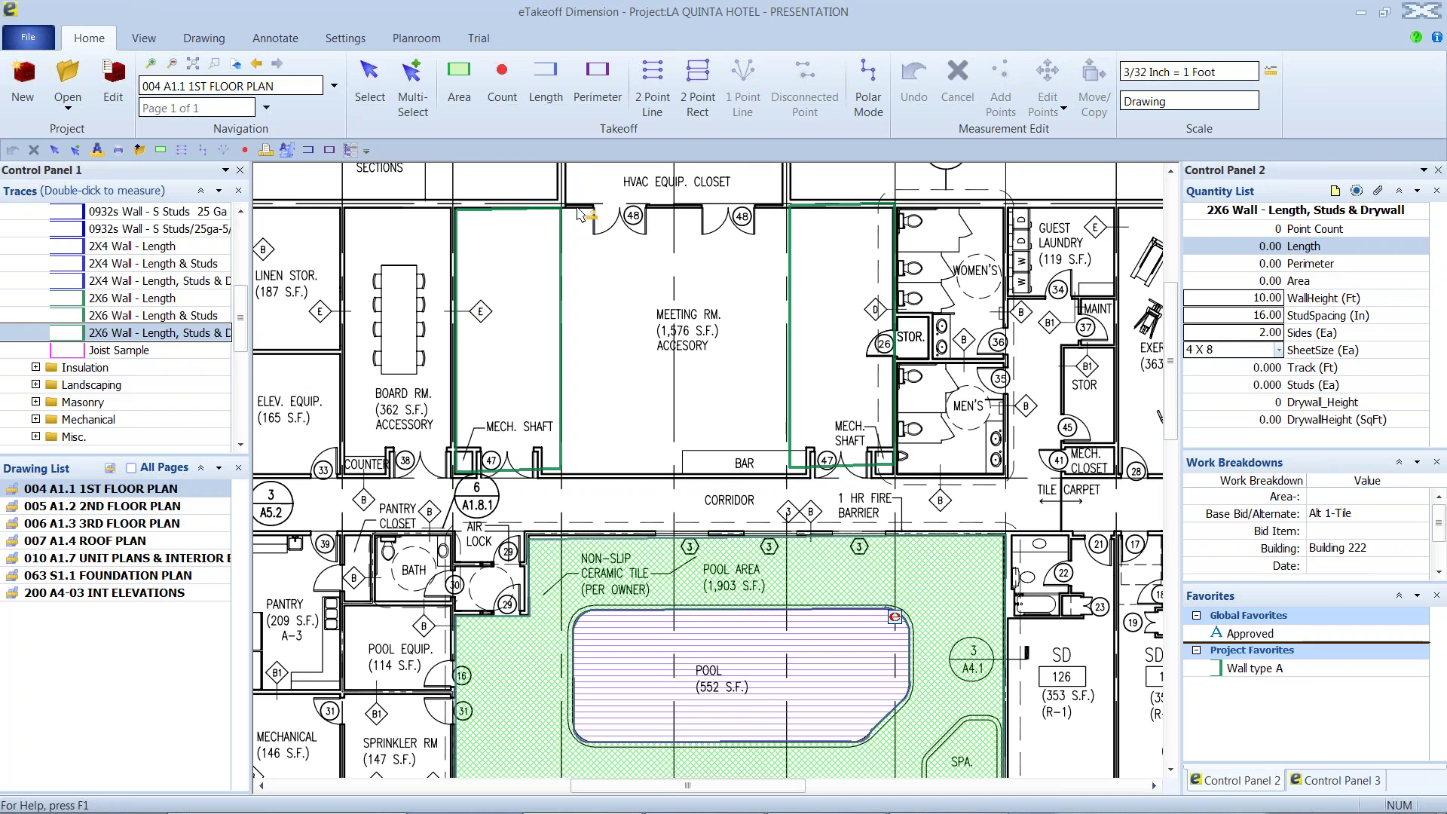
{"action": "left_click", "coordinate": [586, 216]}
{"action": "left_click", "coordinate": [672, 209]}
{"action": "left_click", "coordinate": [674, 473]}
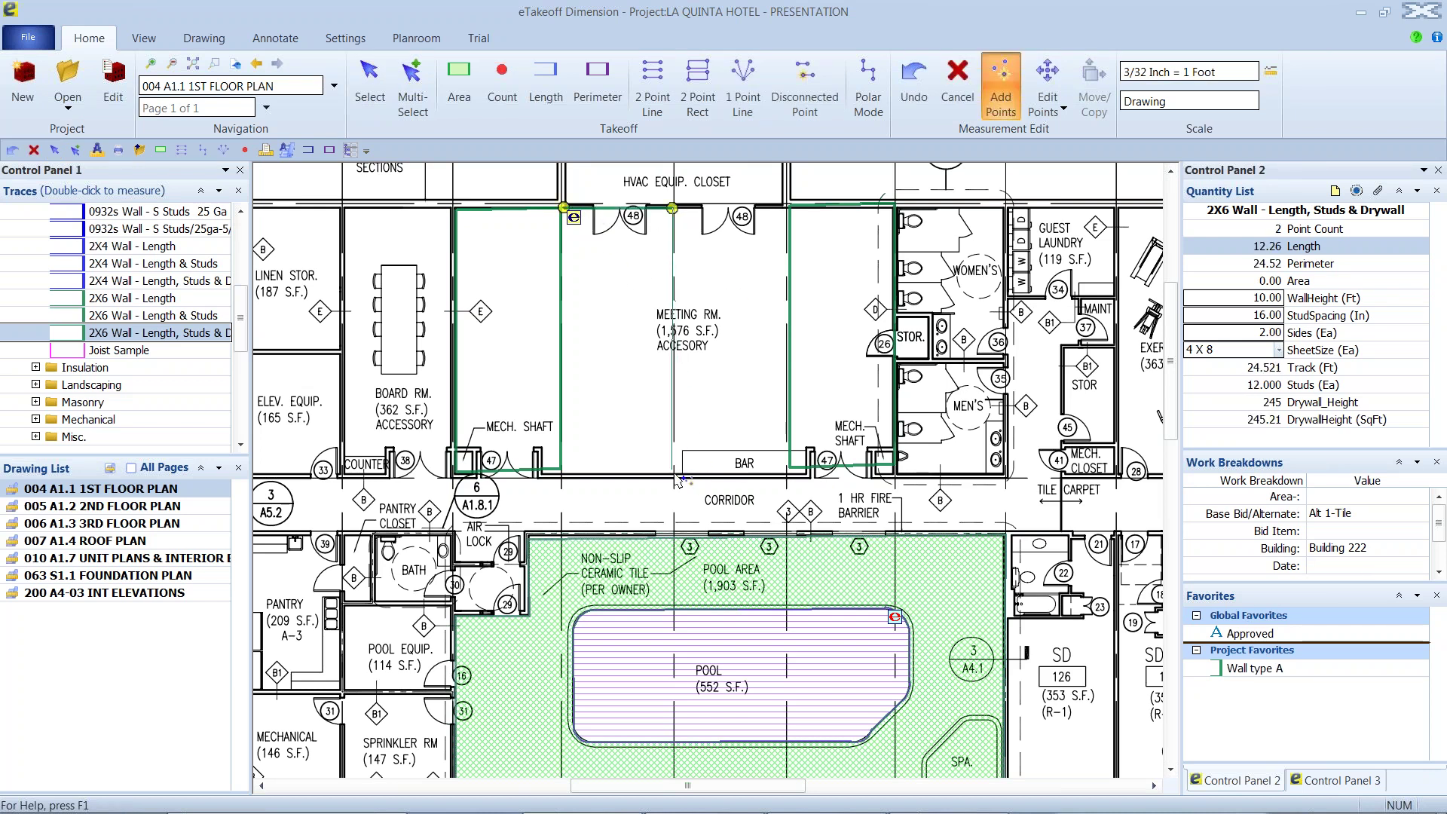
{"action": "left_click", "coordinate": [564, 472]}
{"action": "key", "text": "Escape"}
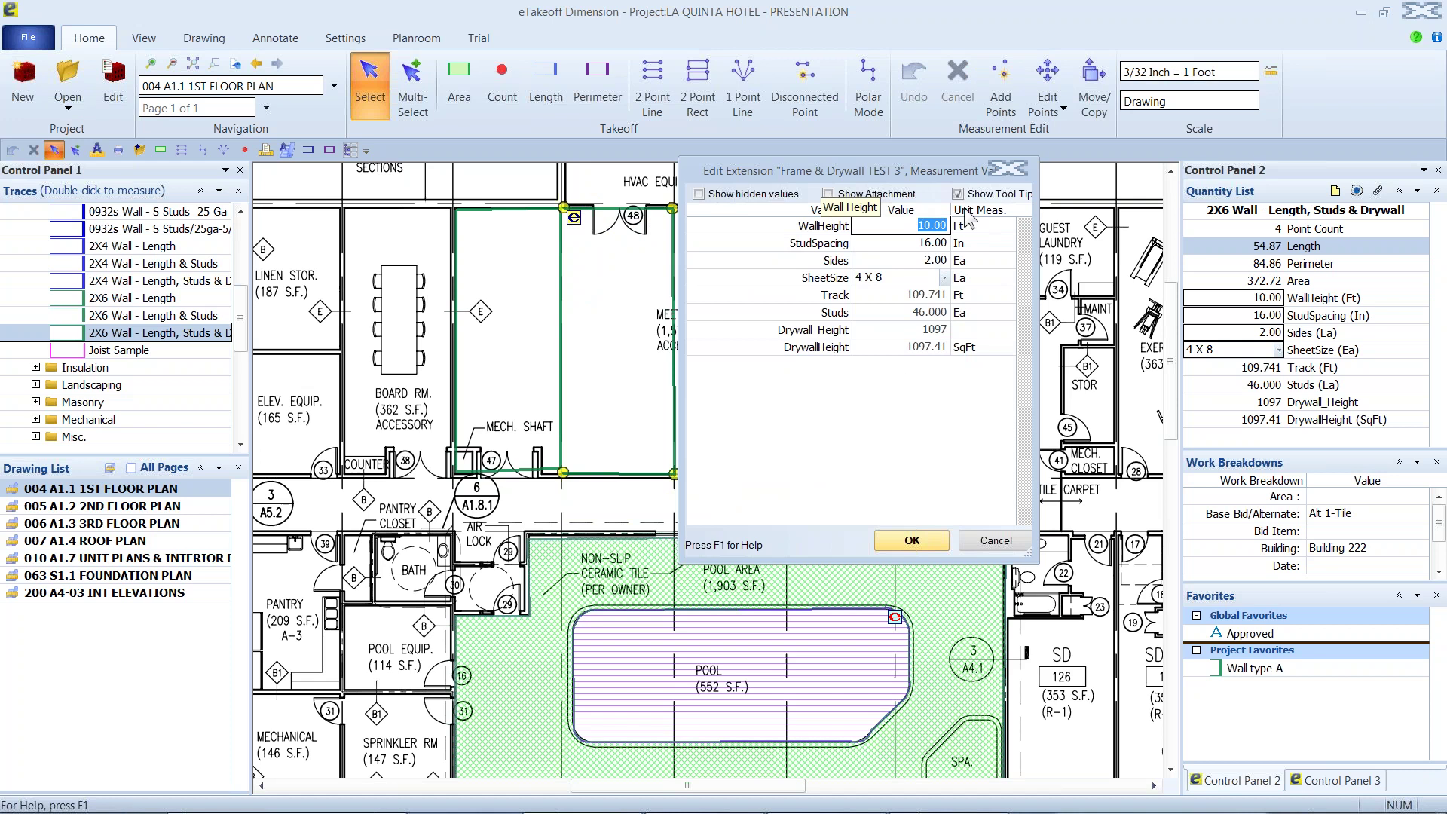
Step: Try a WallHeight of 4 ft in the new wall's extension and discard the edit
{"action": "type", "text": "4"}
{"action": "left_click", "coordinate": [898, 275]}
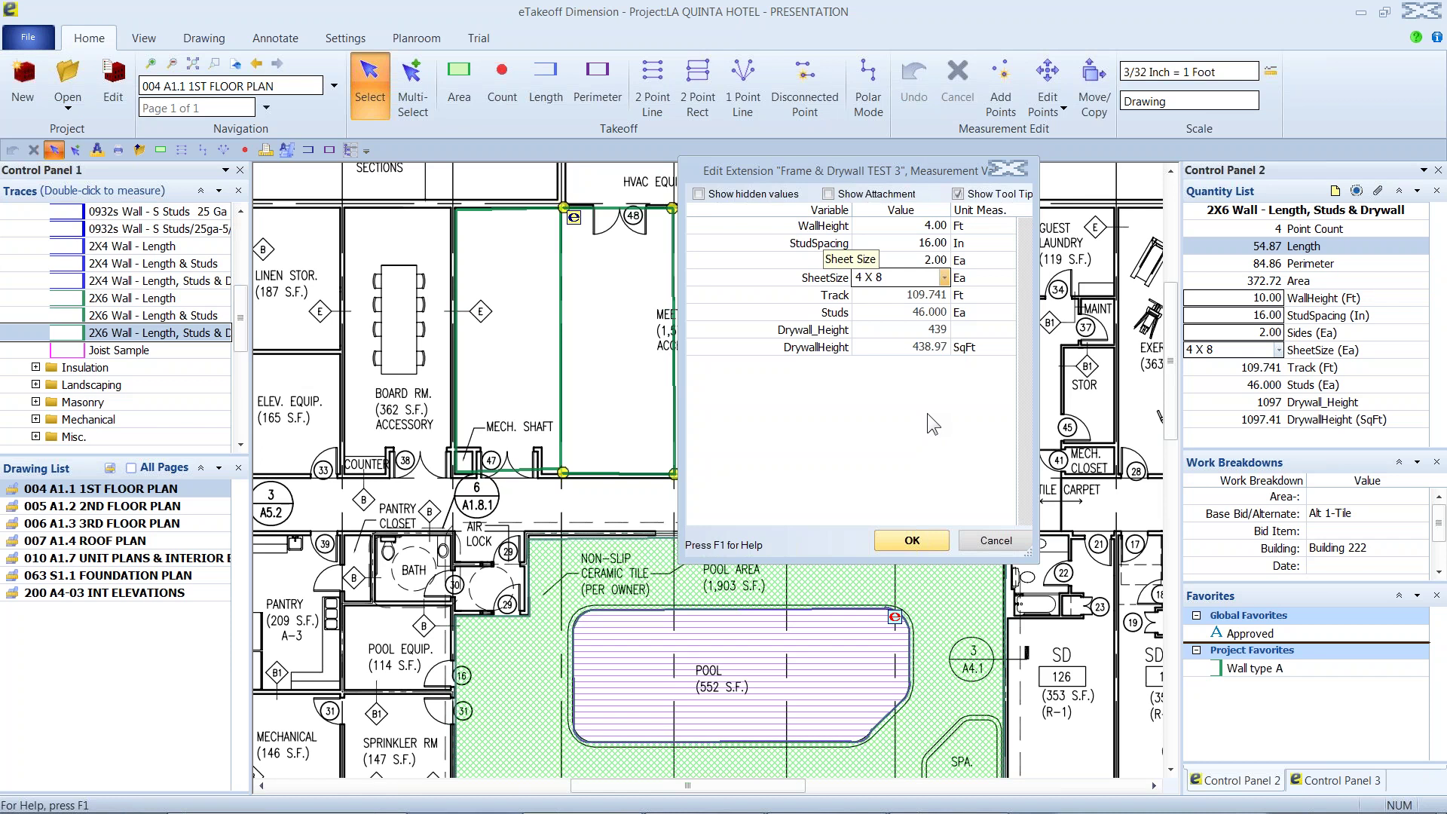
{"action": "left_click", "coordinate": [924, 226]}
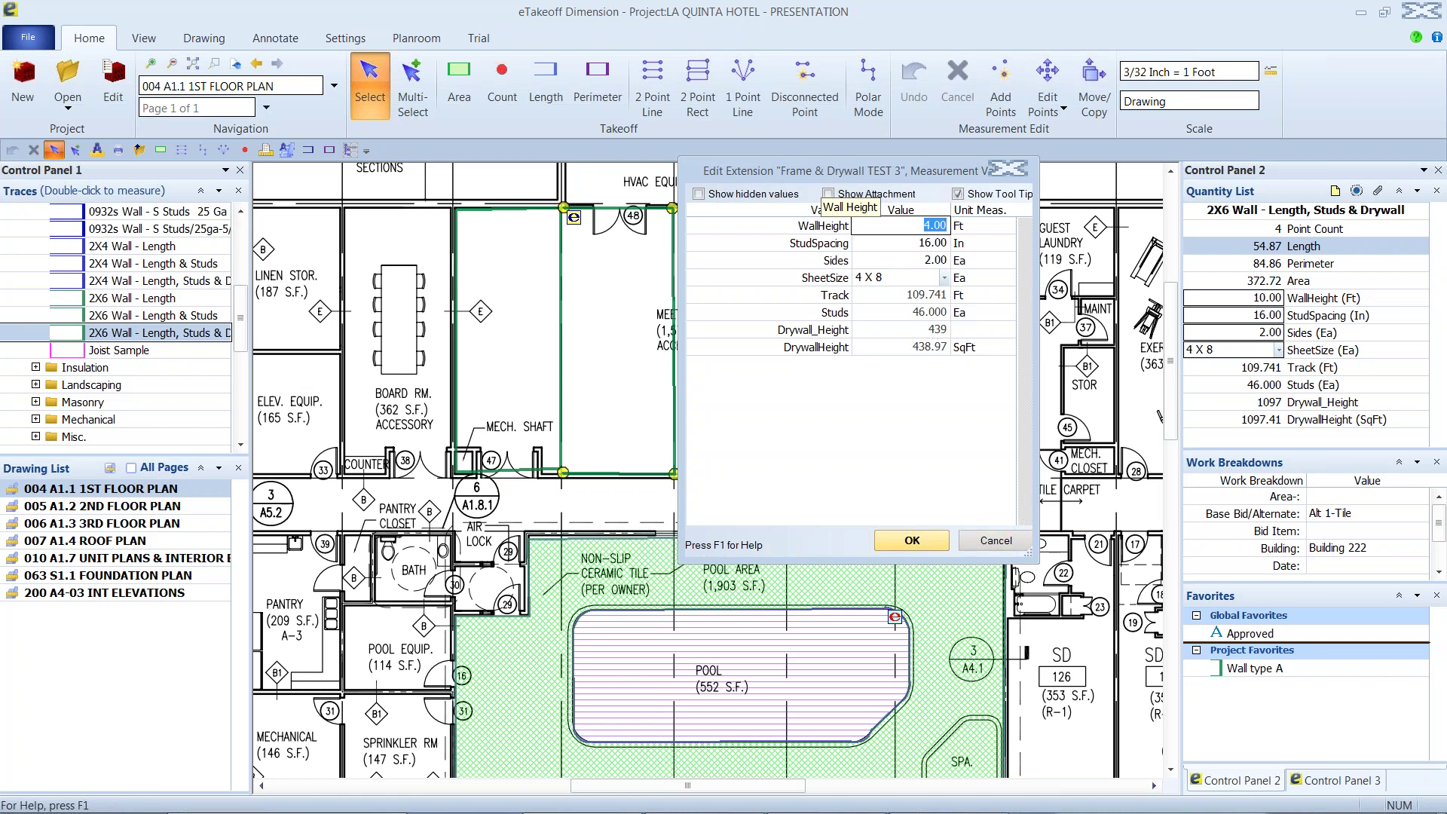
{"action": "left_click", "coordinate": [995, 542]}
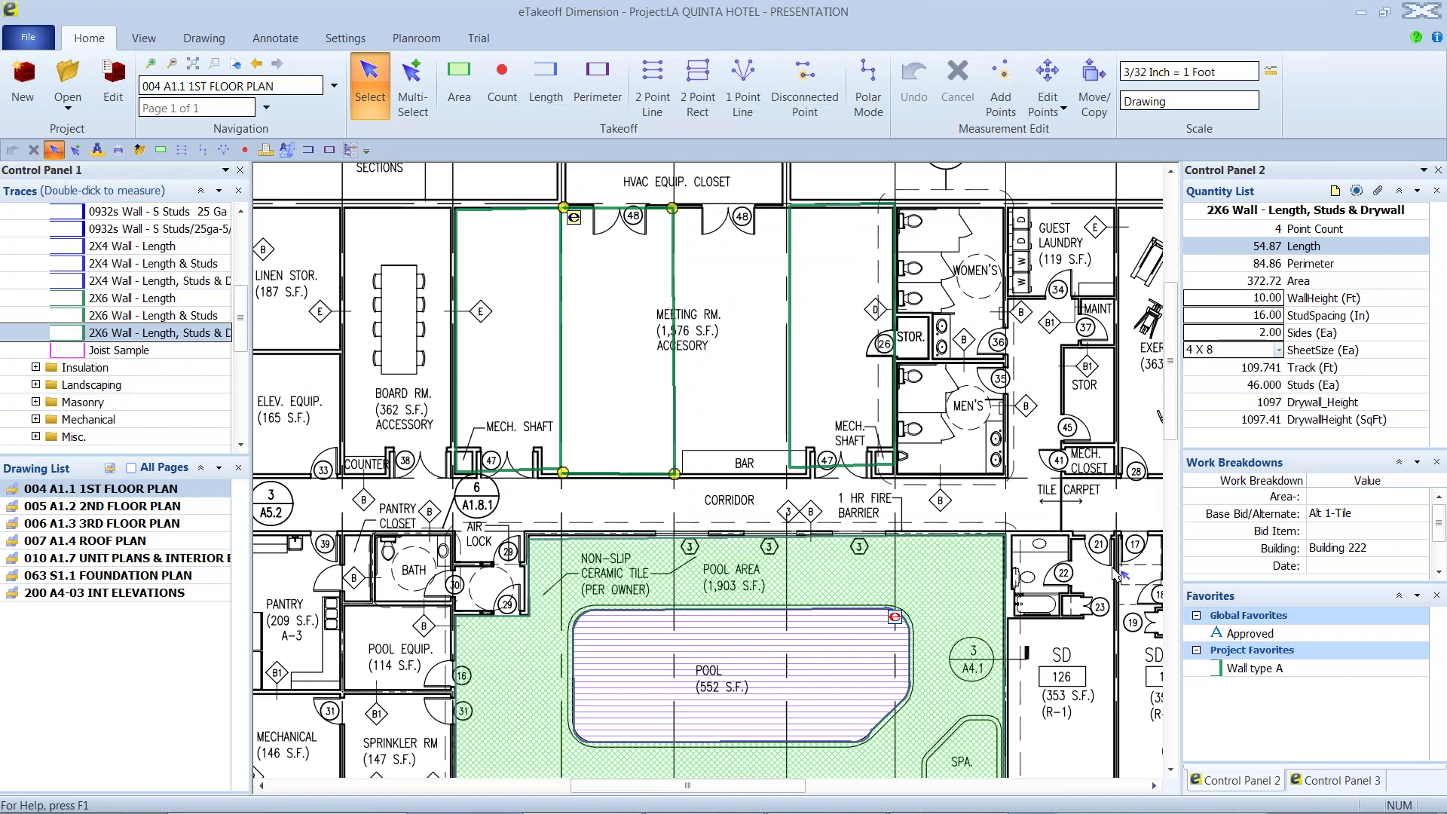
Step: Place the Approved favorite on the drawing over the upper edge of the meeting room
{"action": "mouse_move", "coordinate": [1273, 631]}
{"action": "left_mouse_down"}
{"action": "mouse_move", "coordinate": [938, 261]}
{"action": "mouse_move", "coordinate": [971, 313]}
{"action": "left_mouse_up"}
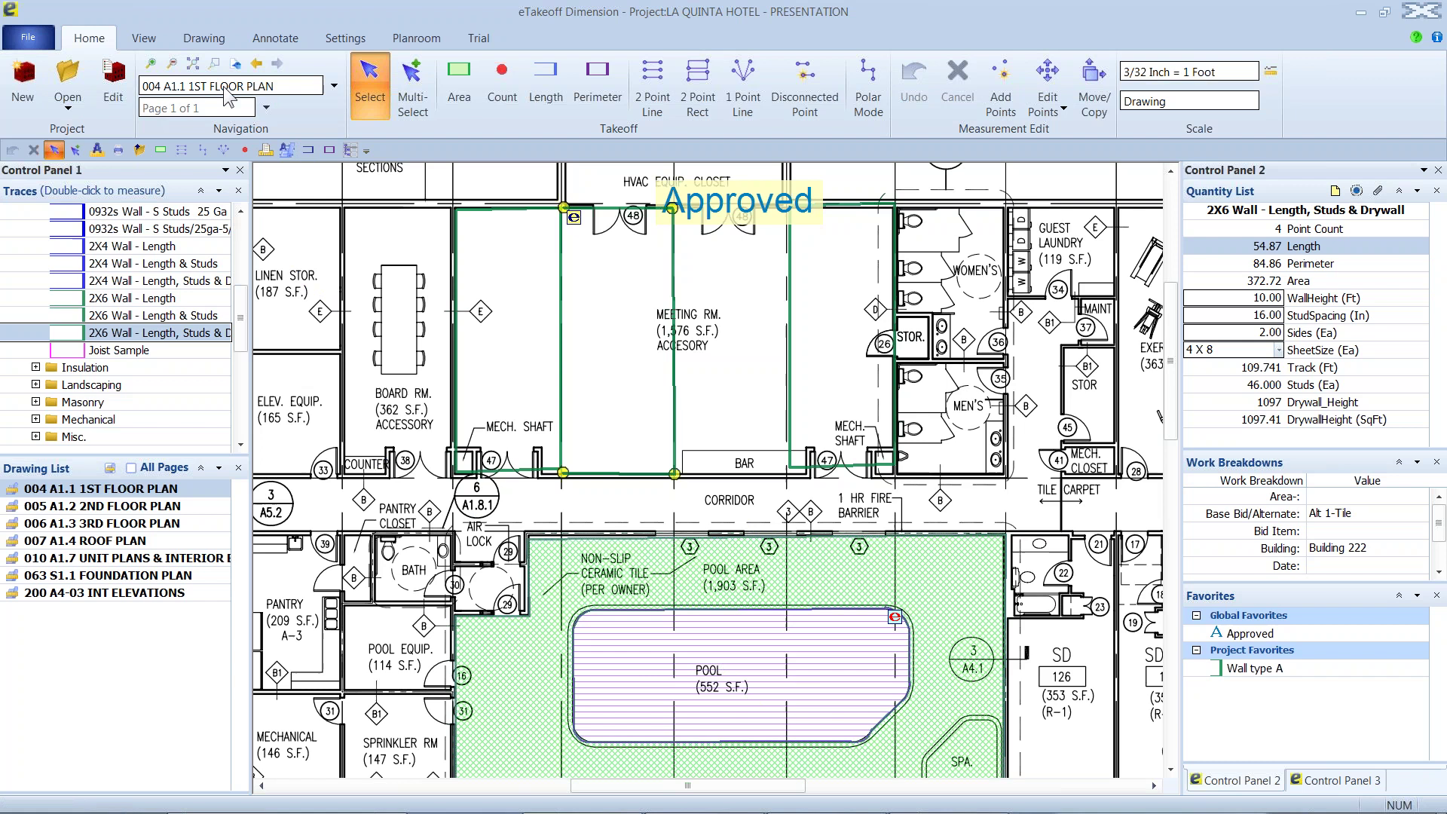
Step: Display the drawing legend, move it just below the first floor plan to view its trace totals, and hide it again
{"action": "left_click", "coordinate": [145, 38]}
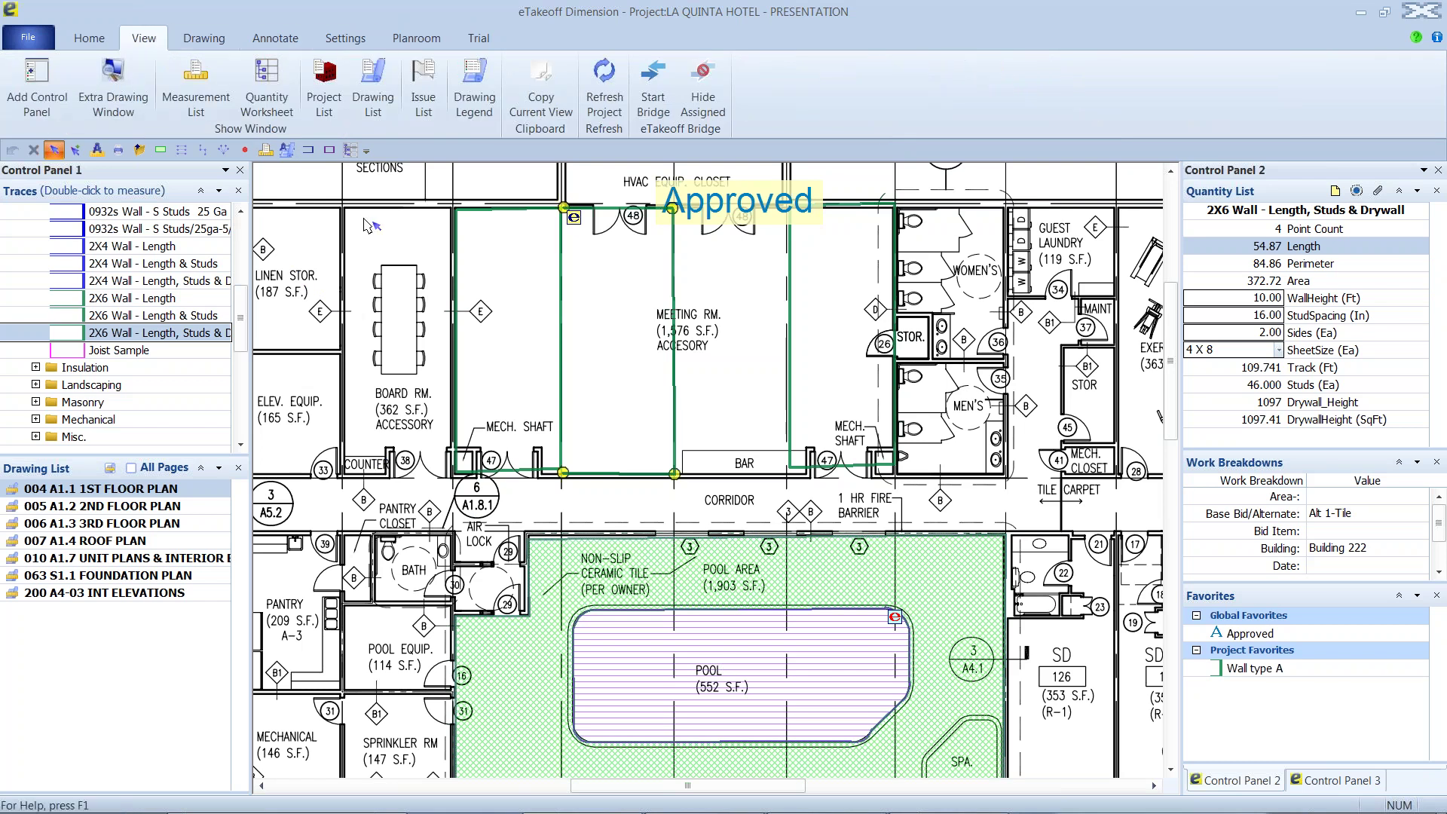
{"action": "left_click", "coordinate": [481, 102]}
{"action": "scroll", "coordinate": [606, 312], "scroll_direction": "down", "scroll_amount": 5}
{"action": "mouse_move", "coordinate": [425, 214]}
{"action": "left_mouse_down"}
{"action": "mouse_move", "coordinate": [554, 531]}
{"action": "mouse_move", "coordinate": [592, 549]}
{"action": "left_mouse_up"}
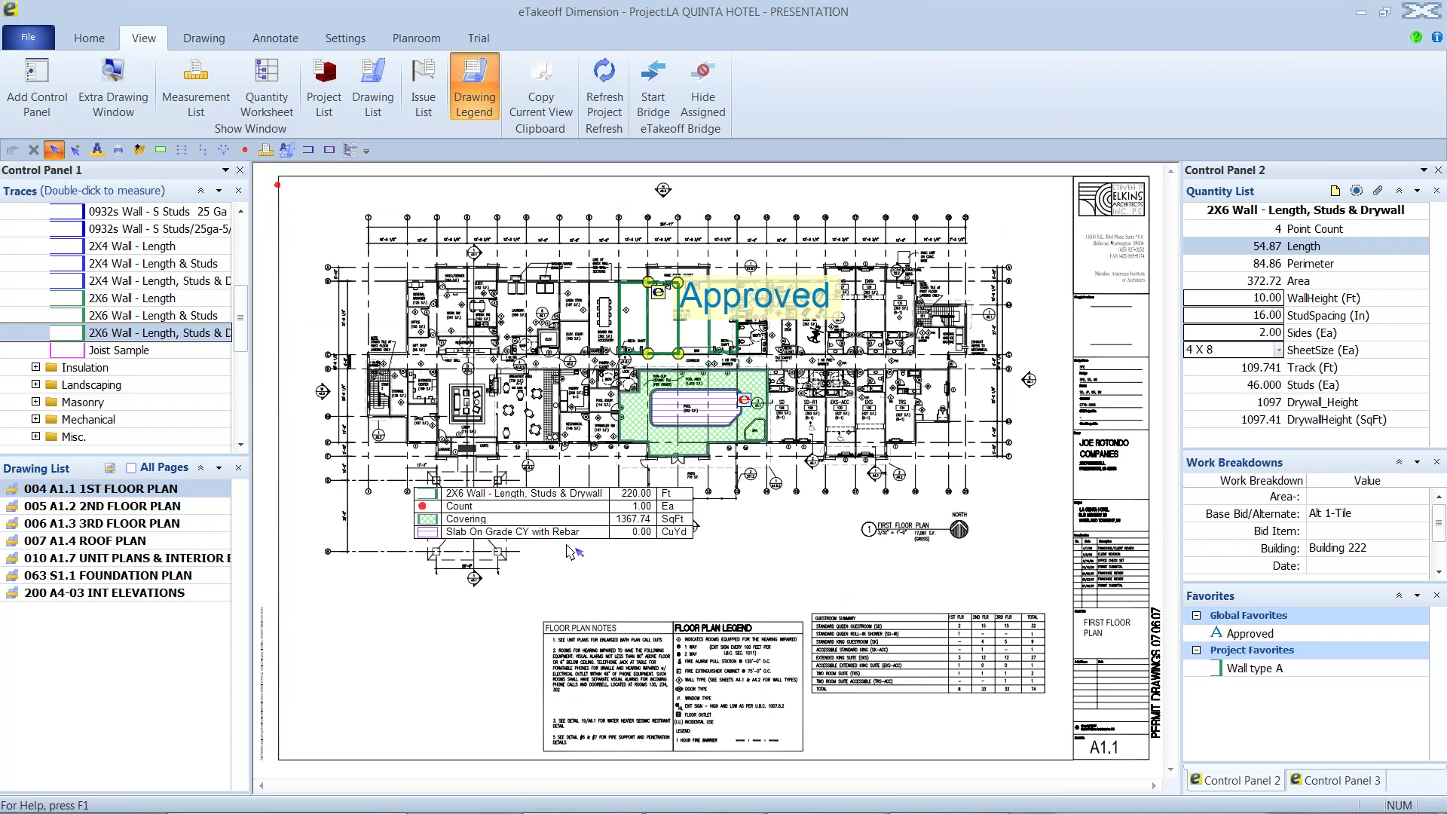
{"action": "left_click", "coordinate": [468, 99]}
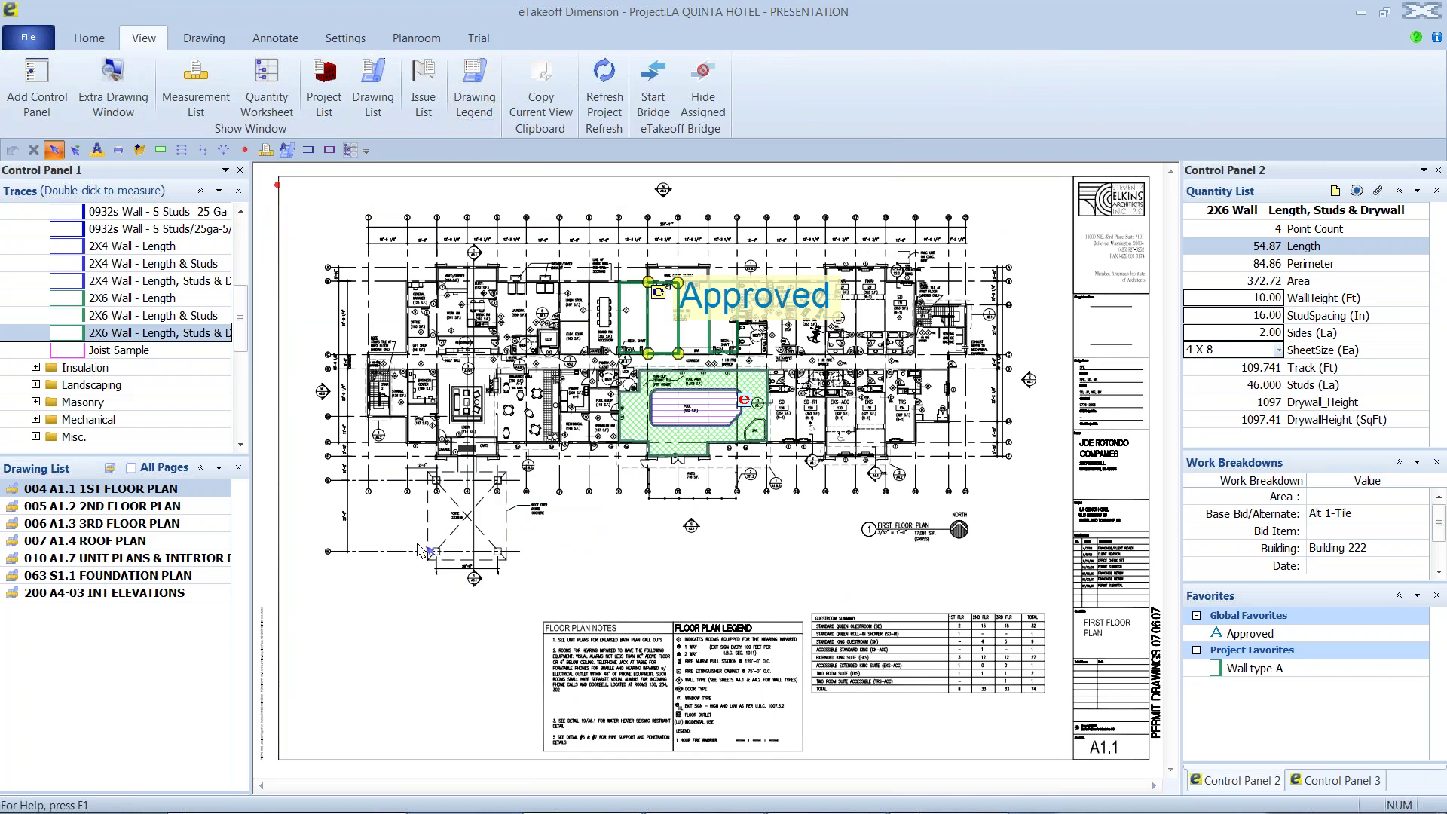
Step: Open the 063 S1.1 FOUNDATION PLAN drawing
{"action": "left_click", "coordinate": [138, 580]}
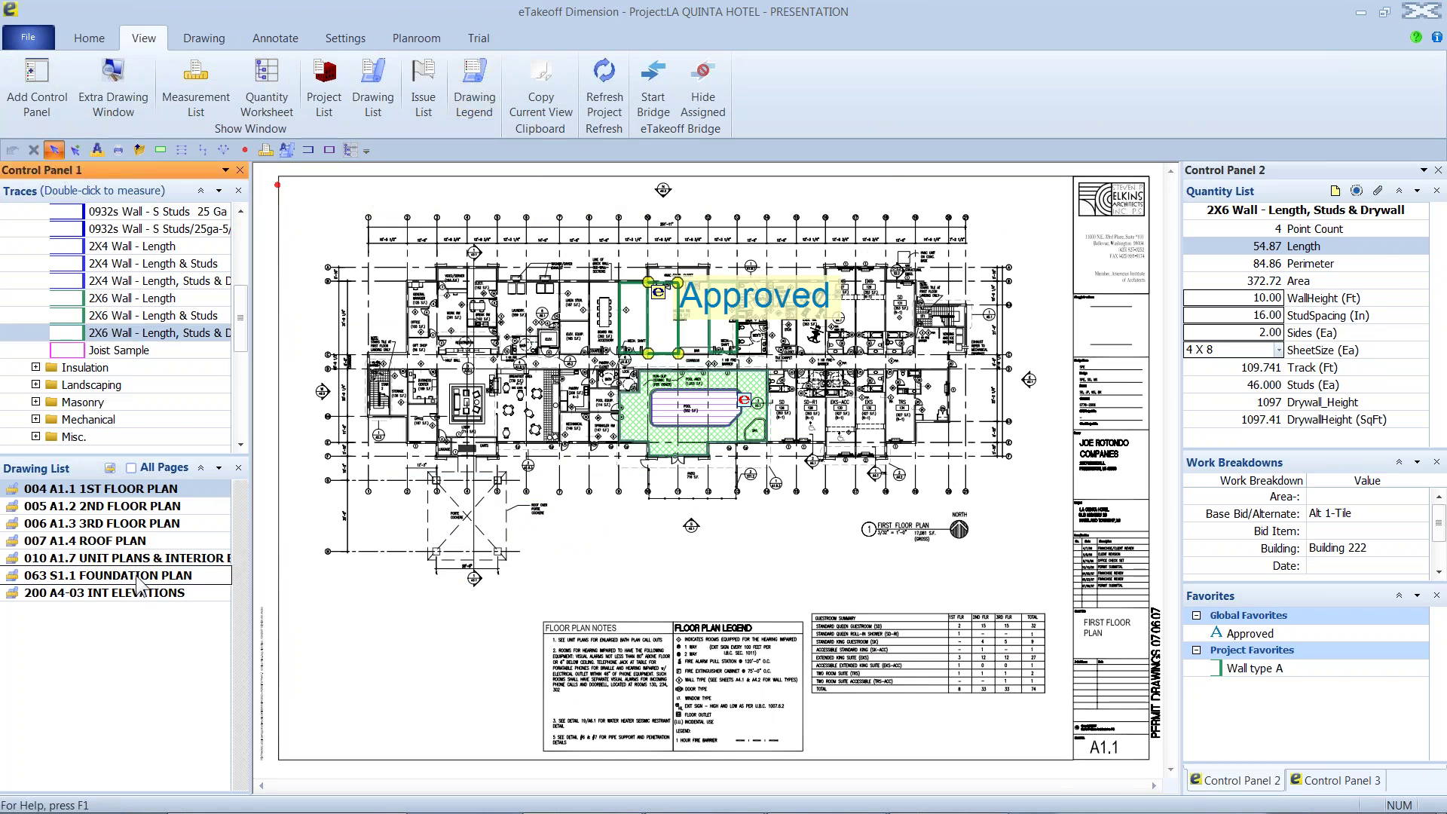
{"action": "left_click", "coordinate": [138, 580]}
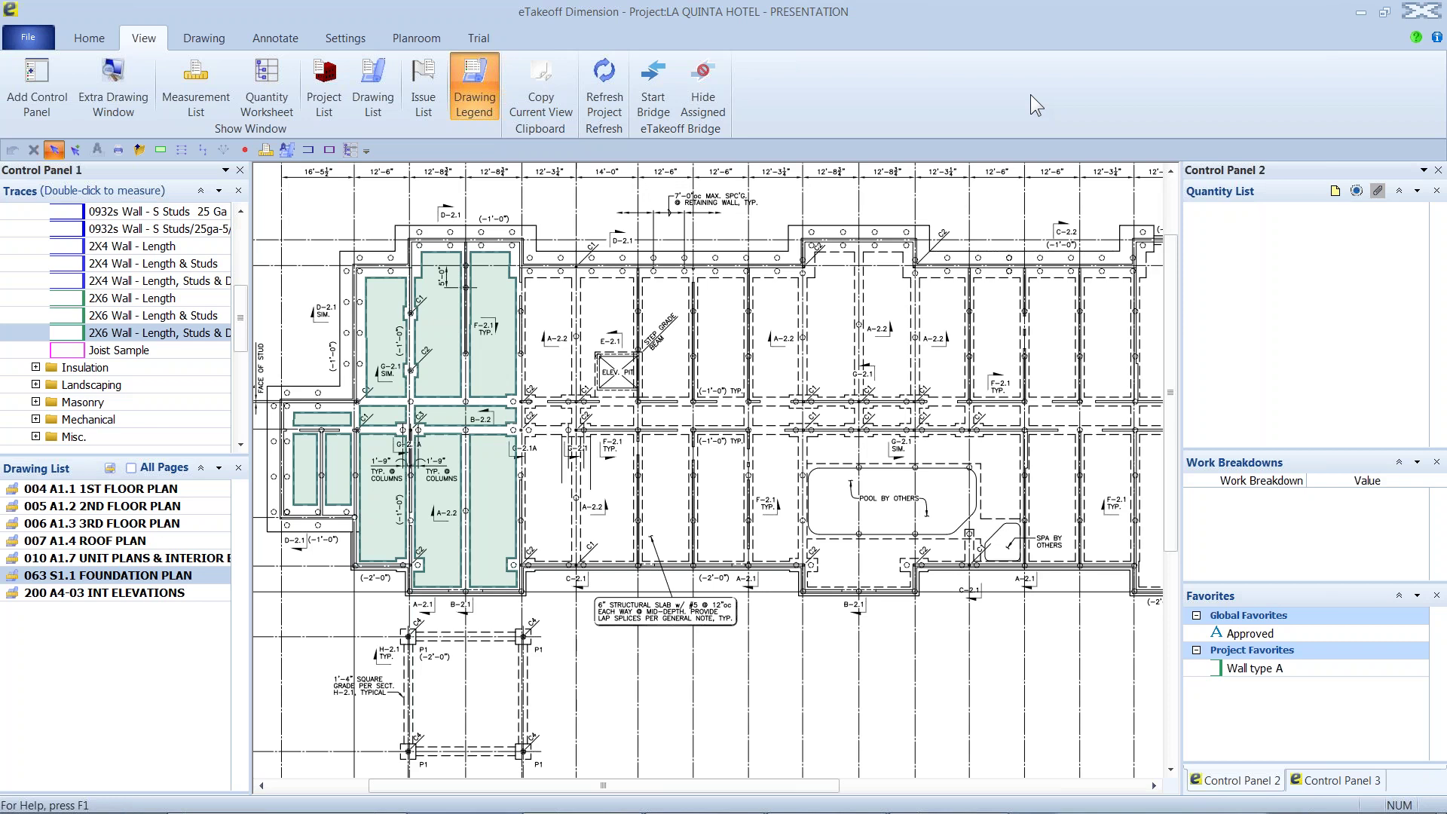
Step: Start eTakeoff Bridge and set up a new bridge named Alliance Presentation, keeping the Standard assignment history catalog
{"action": "left_click", "coordinate": [657, 99]}
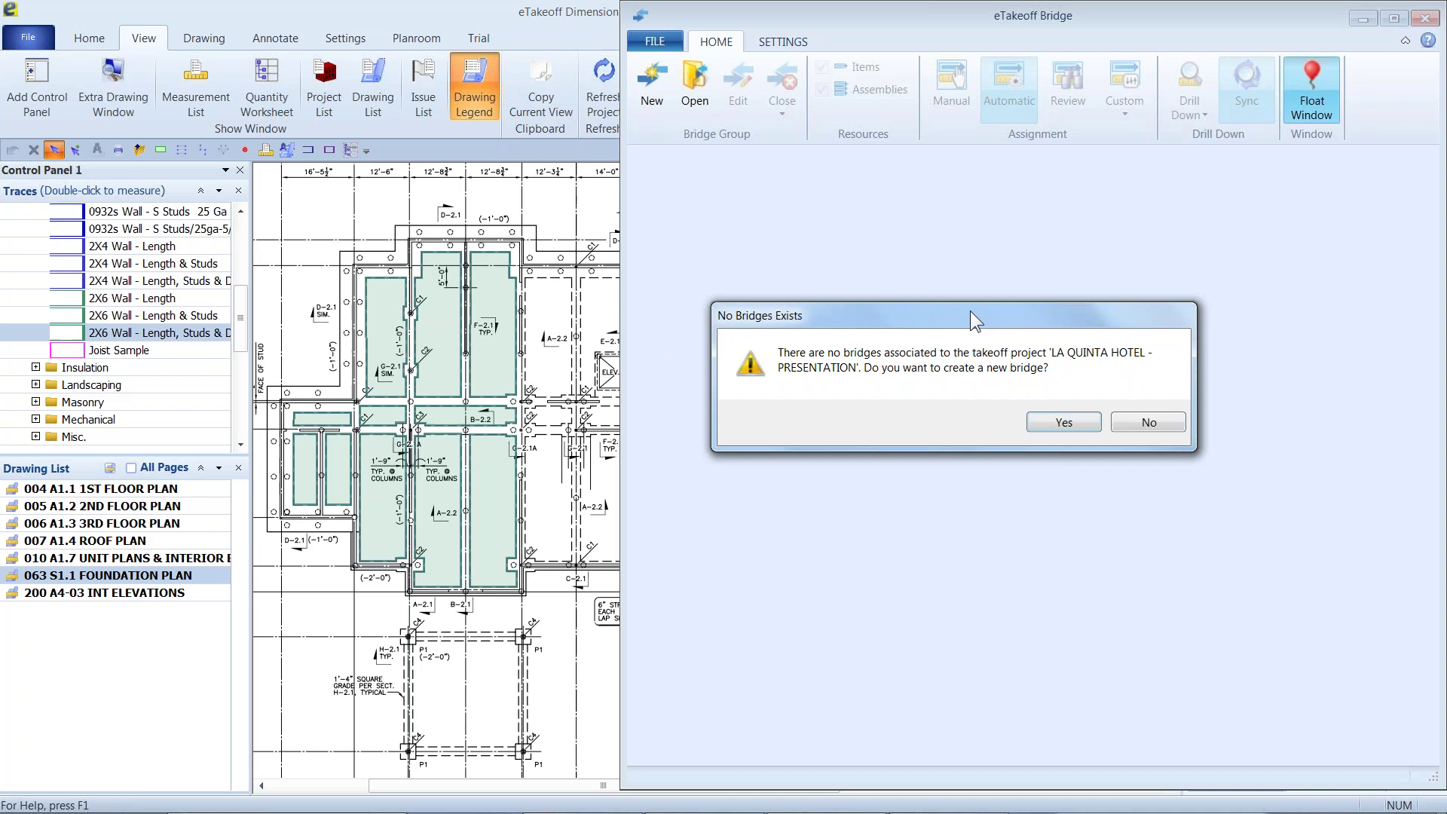
{"action": "left_click", "coordinate": [1067, 420]}
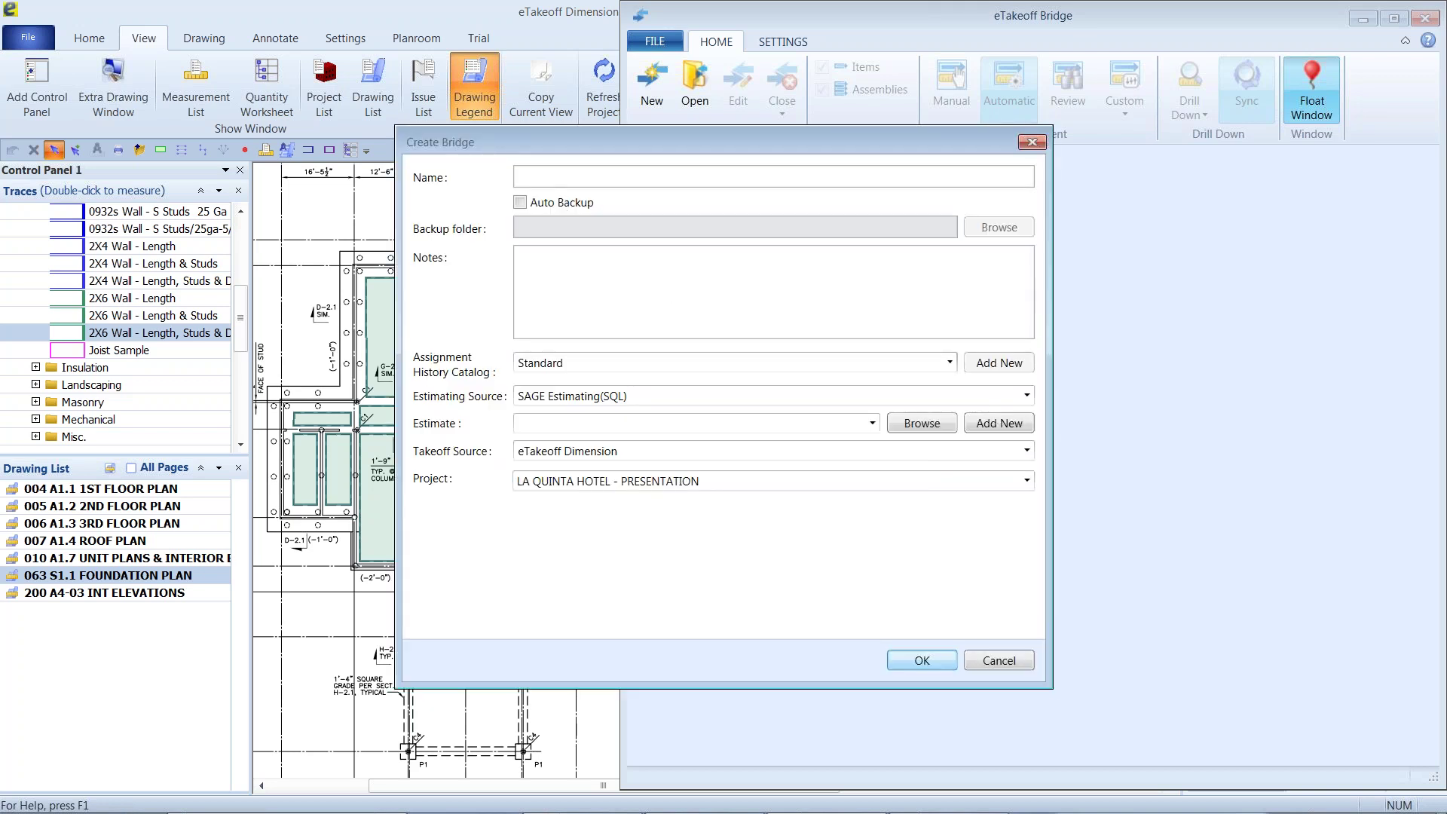
{"action": "type", "text": "Alliance Presentation"}
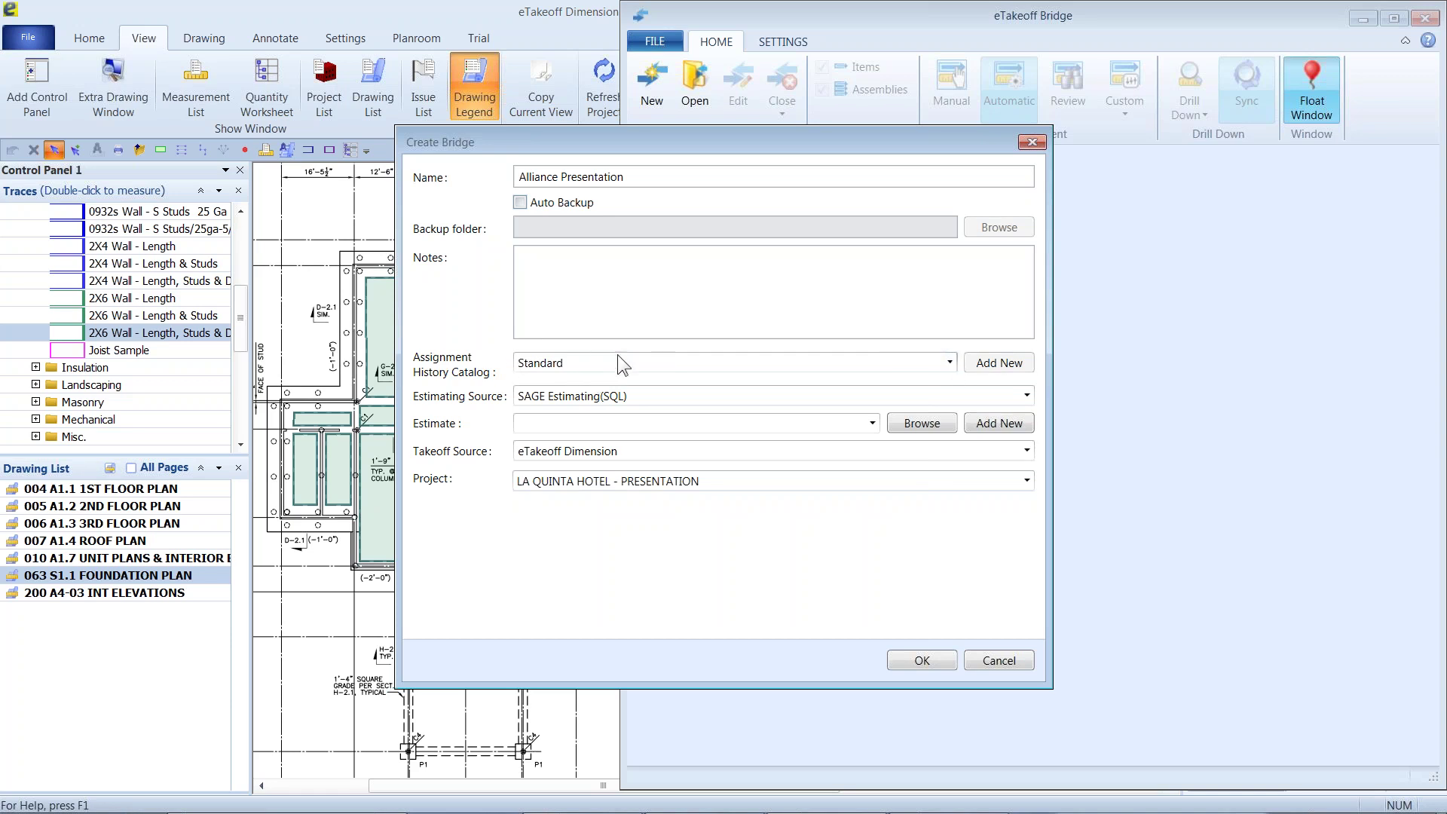
{"action": "left_click", "coordinate": [950, 364]}
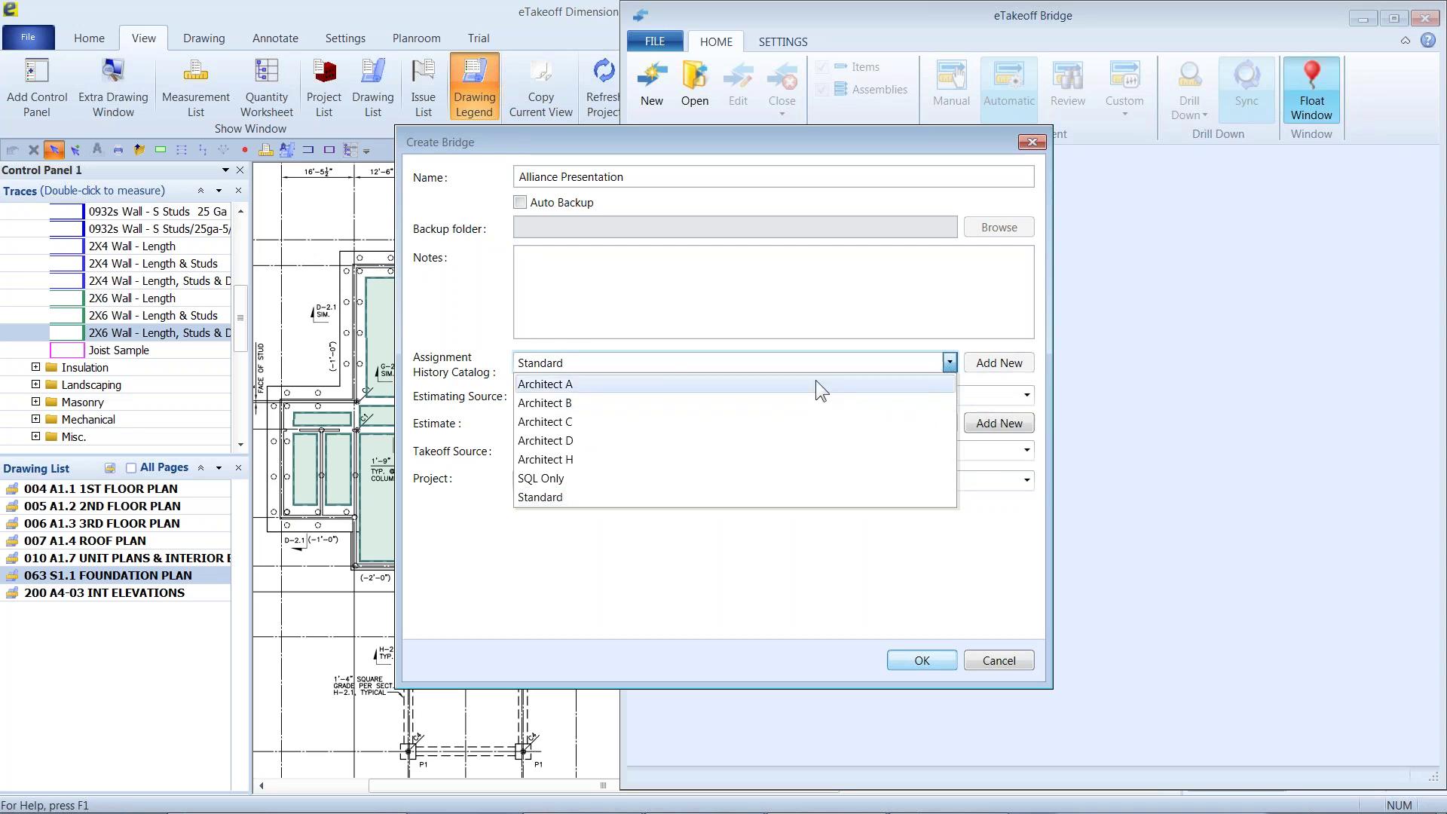
{"action": "left_click", "coordinate": [788, 360]}
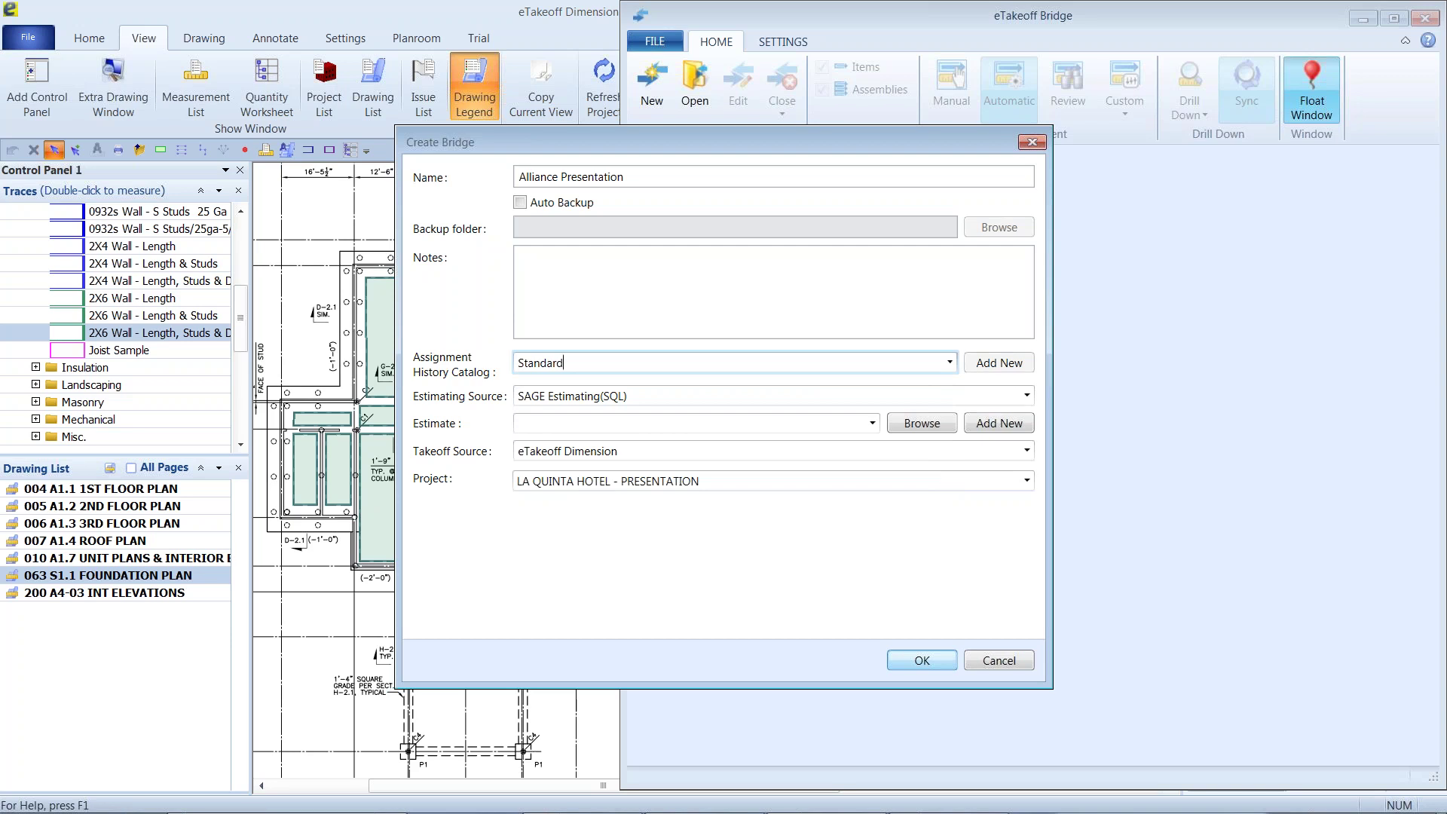
Step: Add a new estimate named Alliance Presentation on the GC_Data_MF04 database and create the bridge with it
{"action": "left_click", "coordinate": [999, 423]}
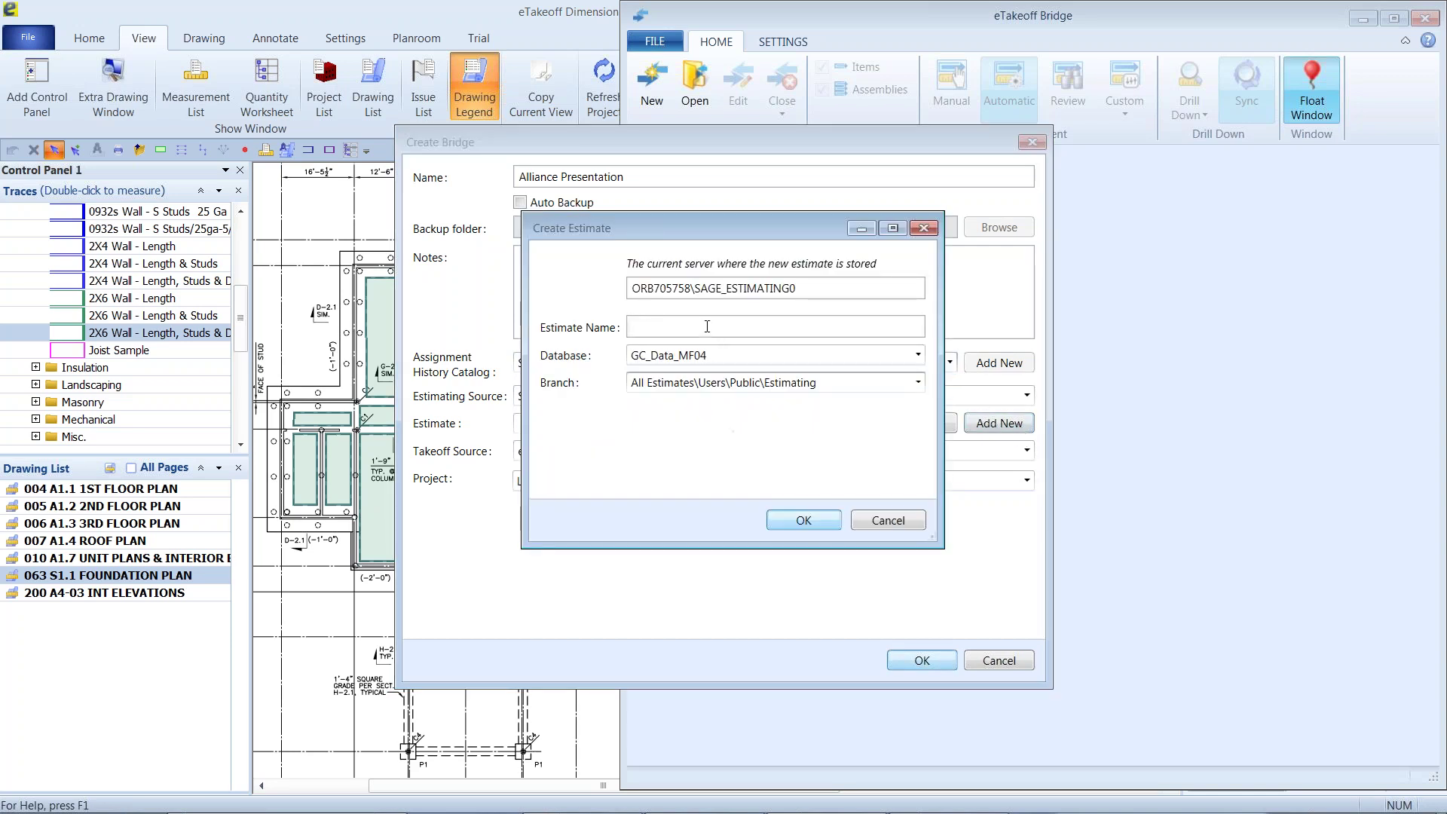
{"action": "type", "text": "Alliance Presentation"}
{"action": "key", "text": "Return"}
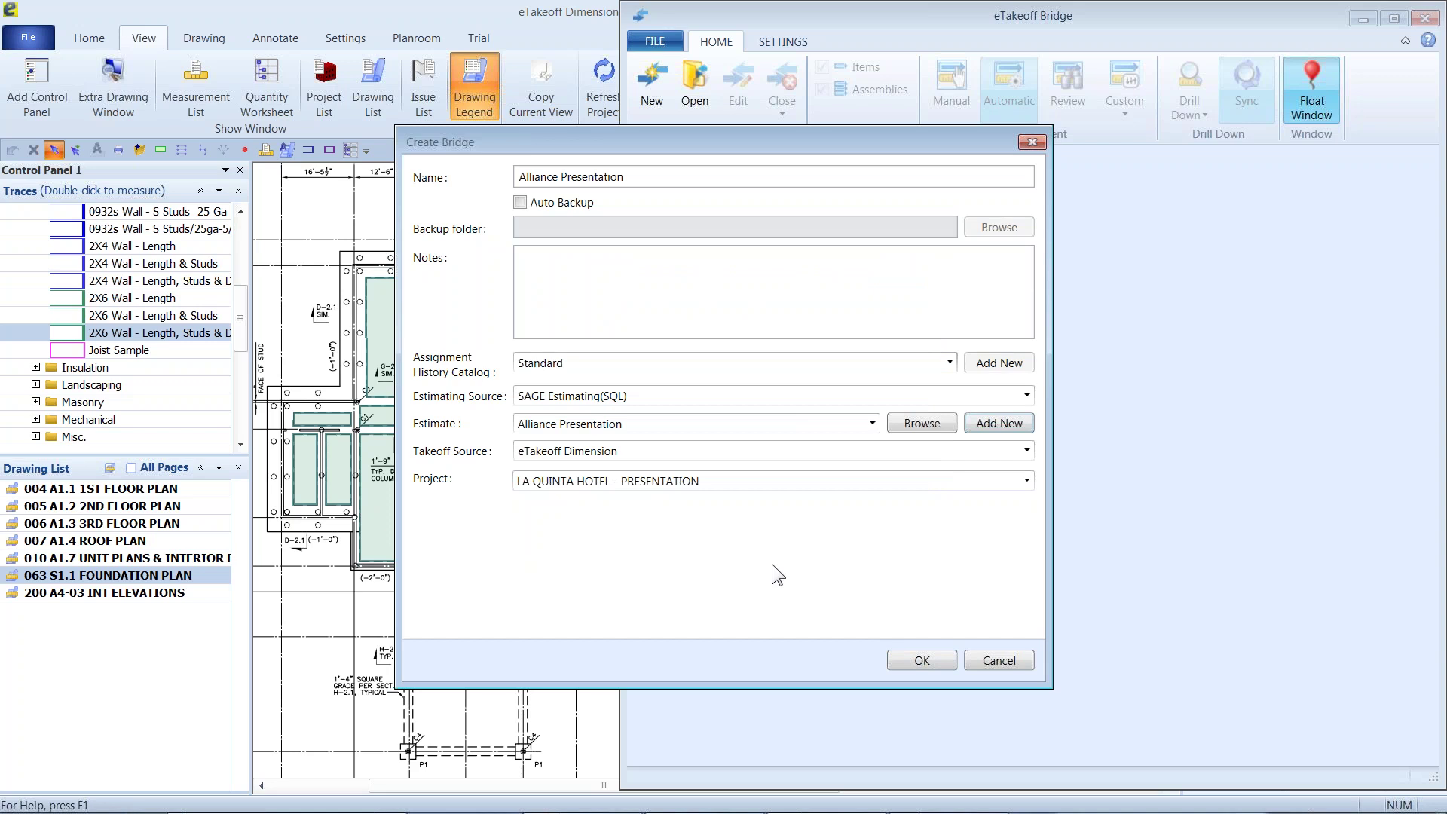
{"action": "left_click", "coordinate": [913, 661]}
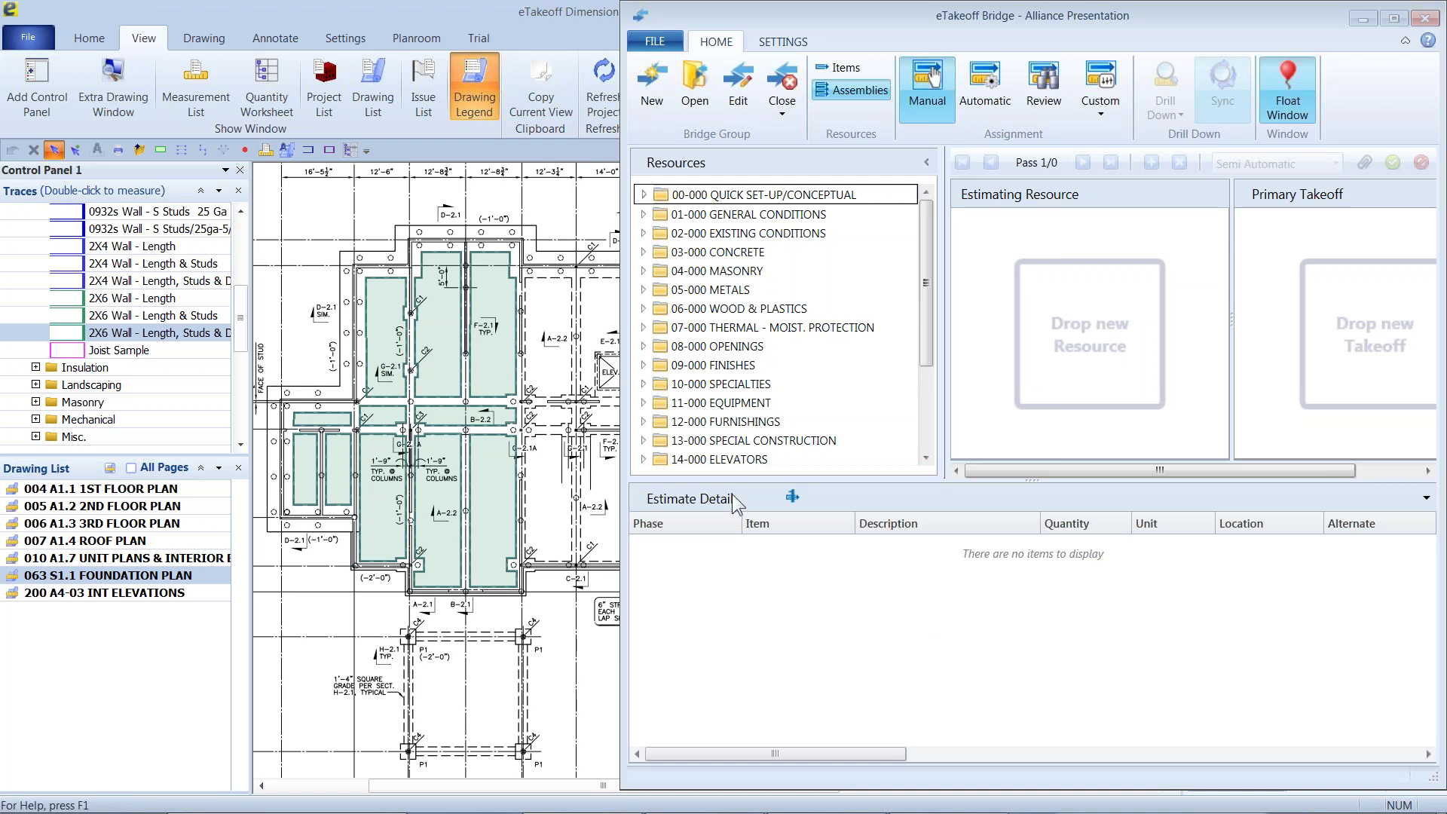
Step: Compare the item and assembly resources, browsing the items under 01-31-13 PROJECT MANAGEMENT in 01-00-00 GENERAL CONDITIONS
{"action": "left_click", "coordinate": [825, 68]}
{"action": "left_click", "coordinate": [857, 89]}
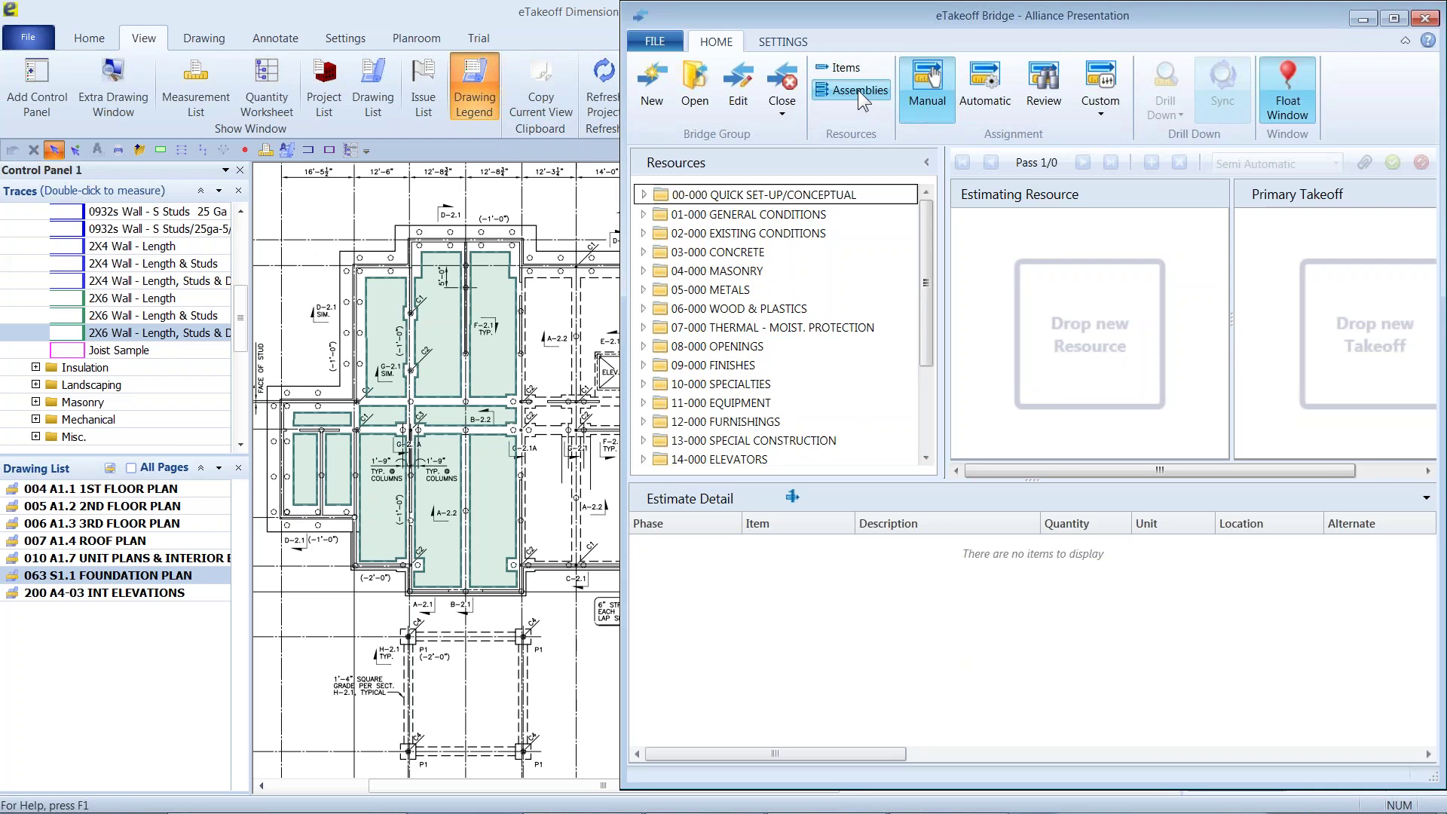
{"action": "left_click", "coordinate": [829, 68]}
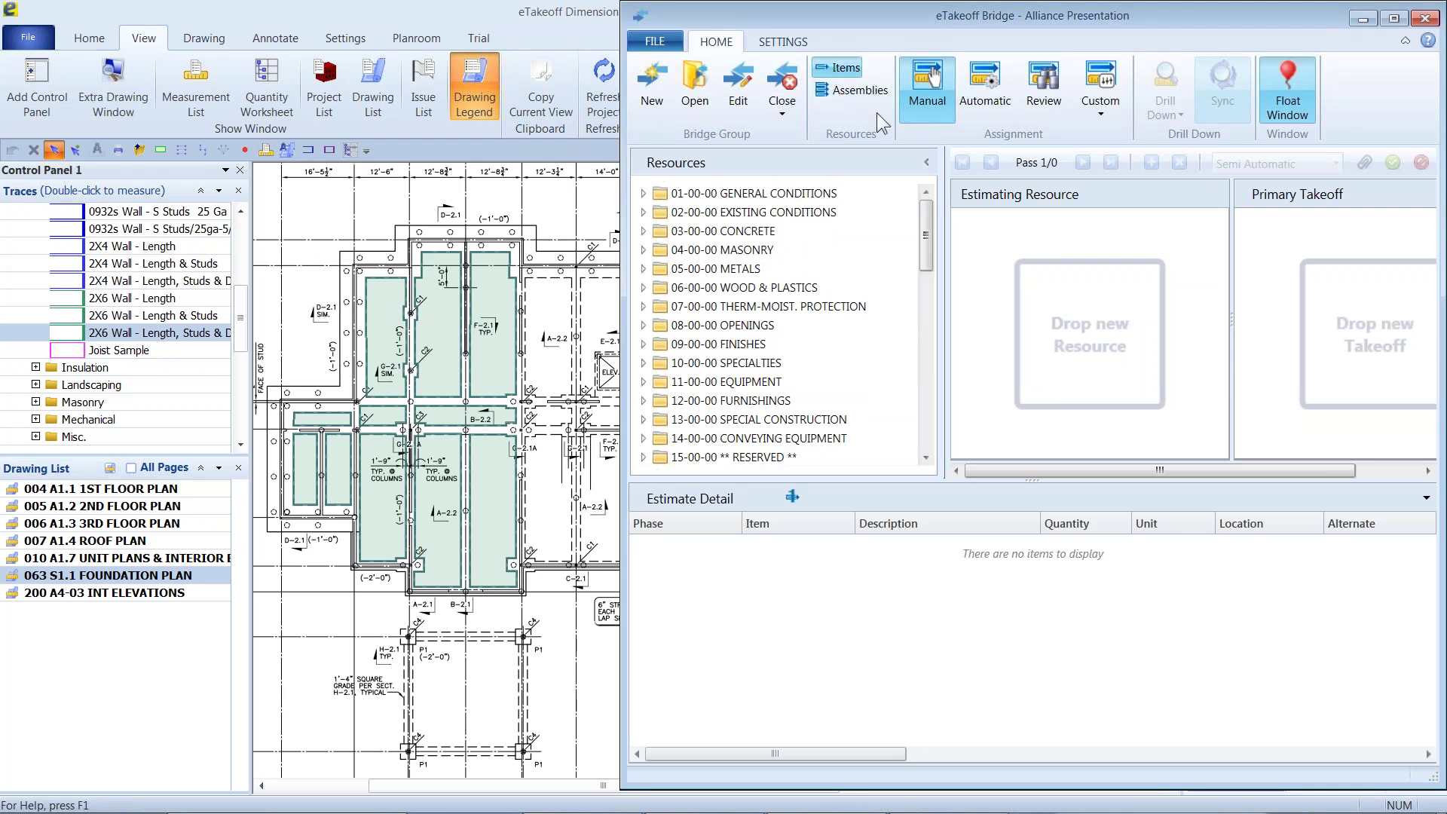
{"action": "left_click", "coordinate": [643, 213]}
{"action": "left_click", "coordinate": [643, 214]}
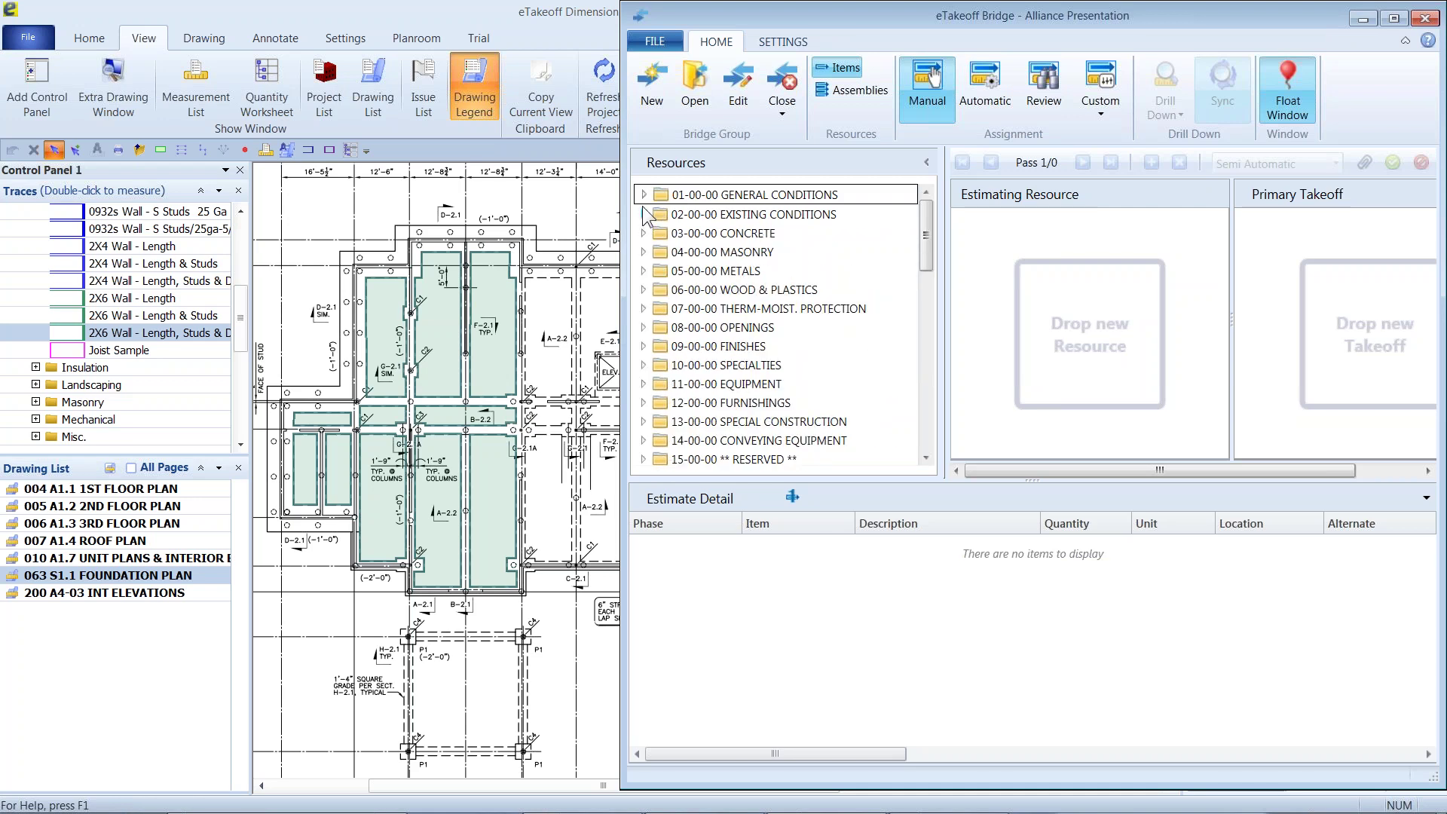
{"action": "left_click", "coordinate": [644, 195]}
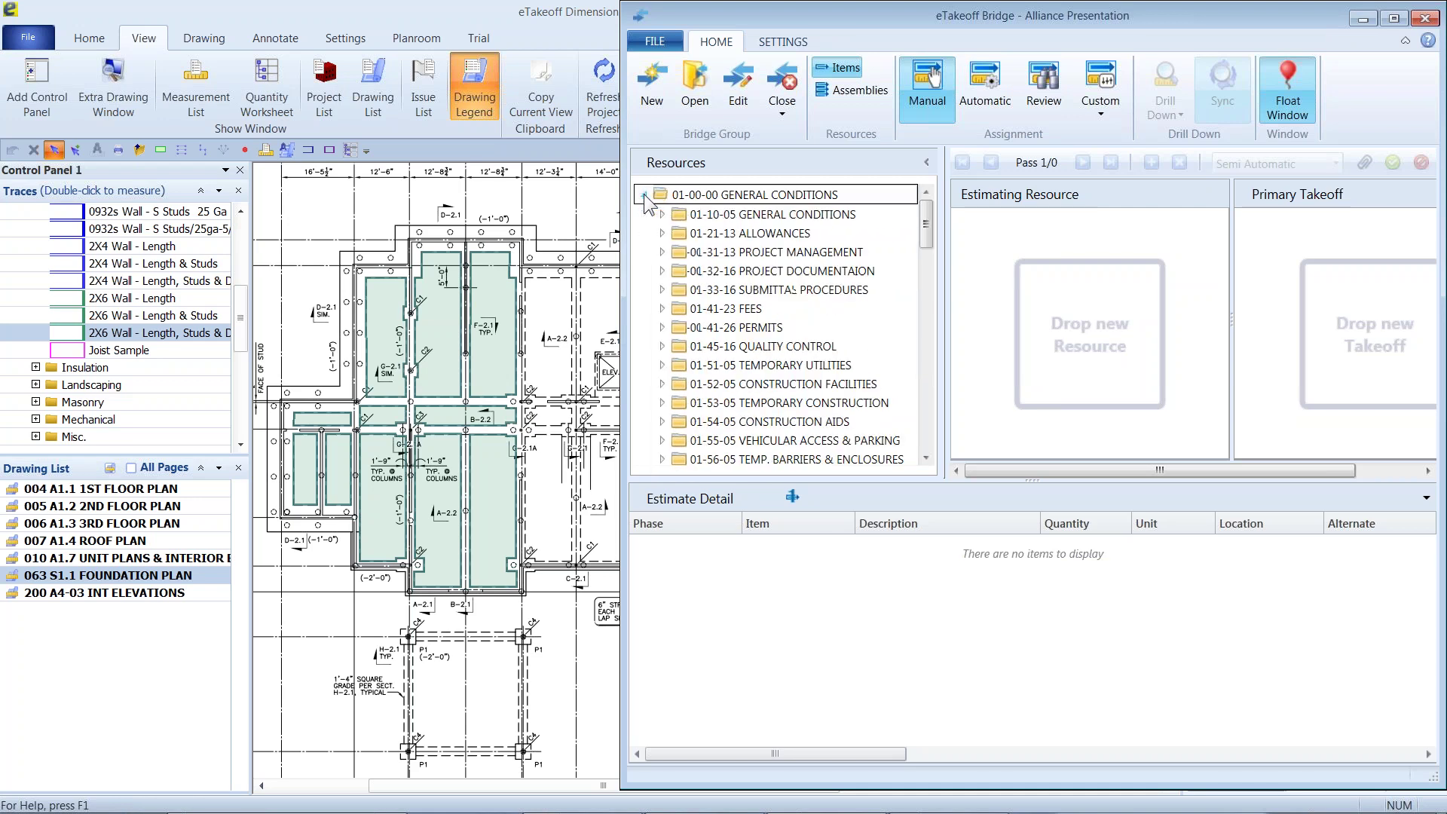
{"action": "double_click", "coordinate": [776, 254]}
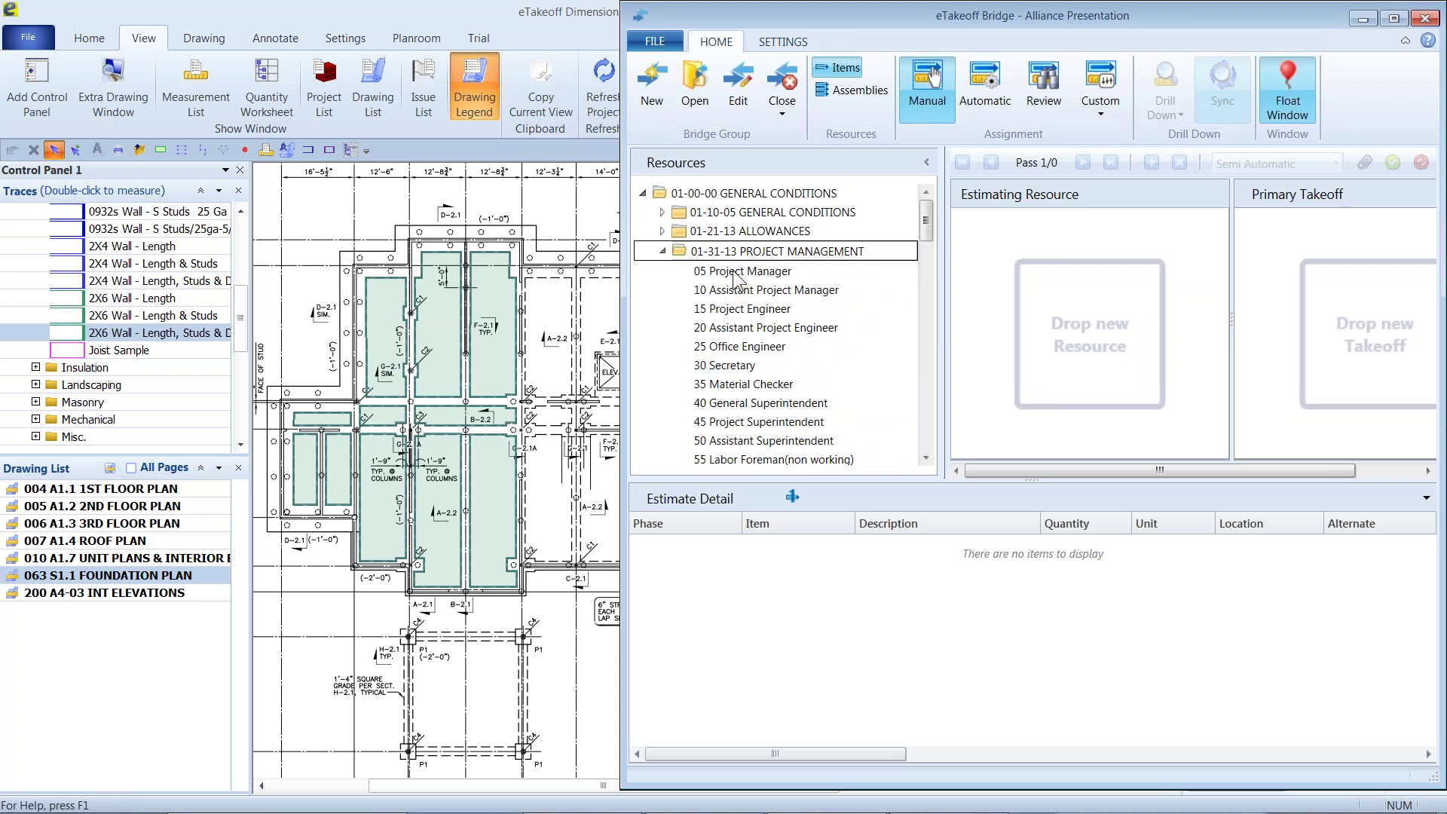
{"action": "left_click", "coordinate": [737, 273]}
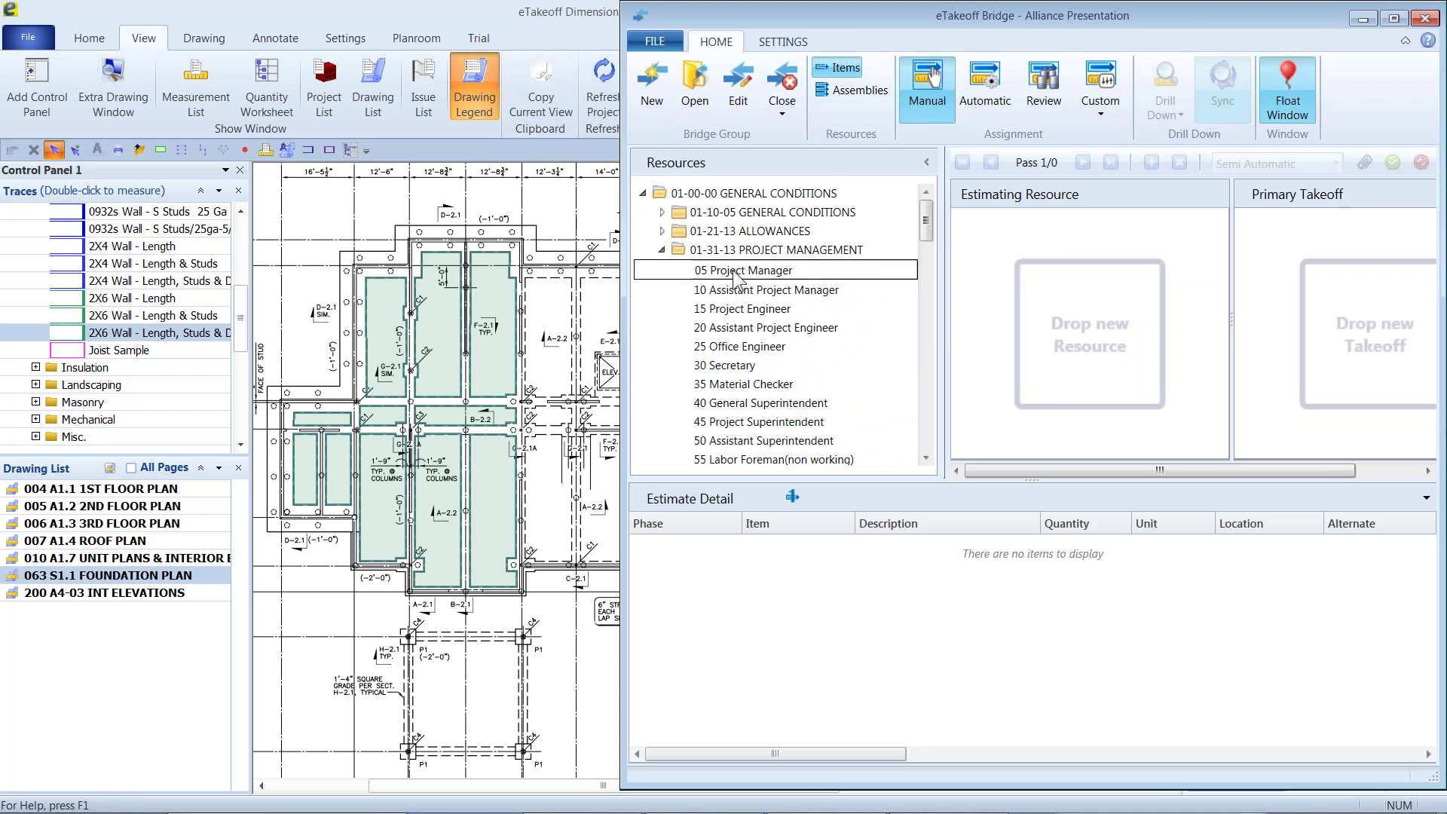
{"action": "left_click", "coordinate": [851, 95]}
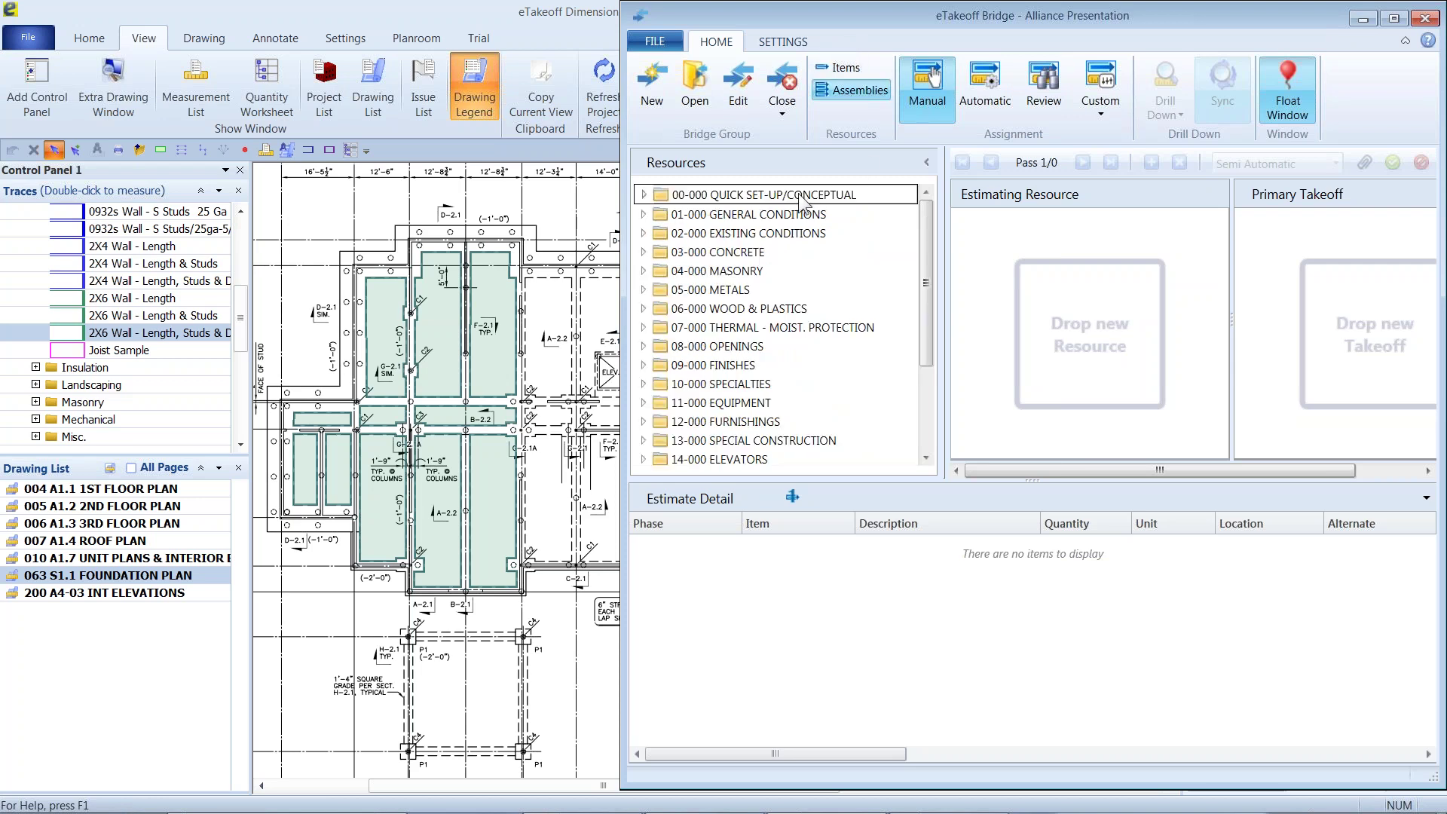
Step: Set up another bridge named Alliance with a new estimate named Alliance on the Ext_Commercial_GC database
{"action": "left_click", "coordinate": [653, 100]}
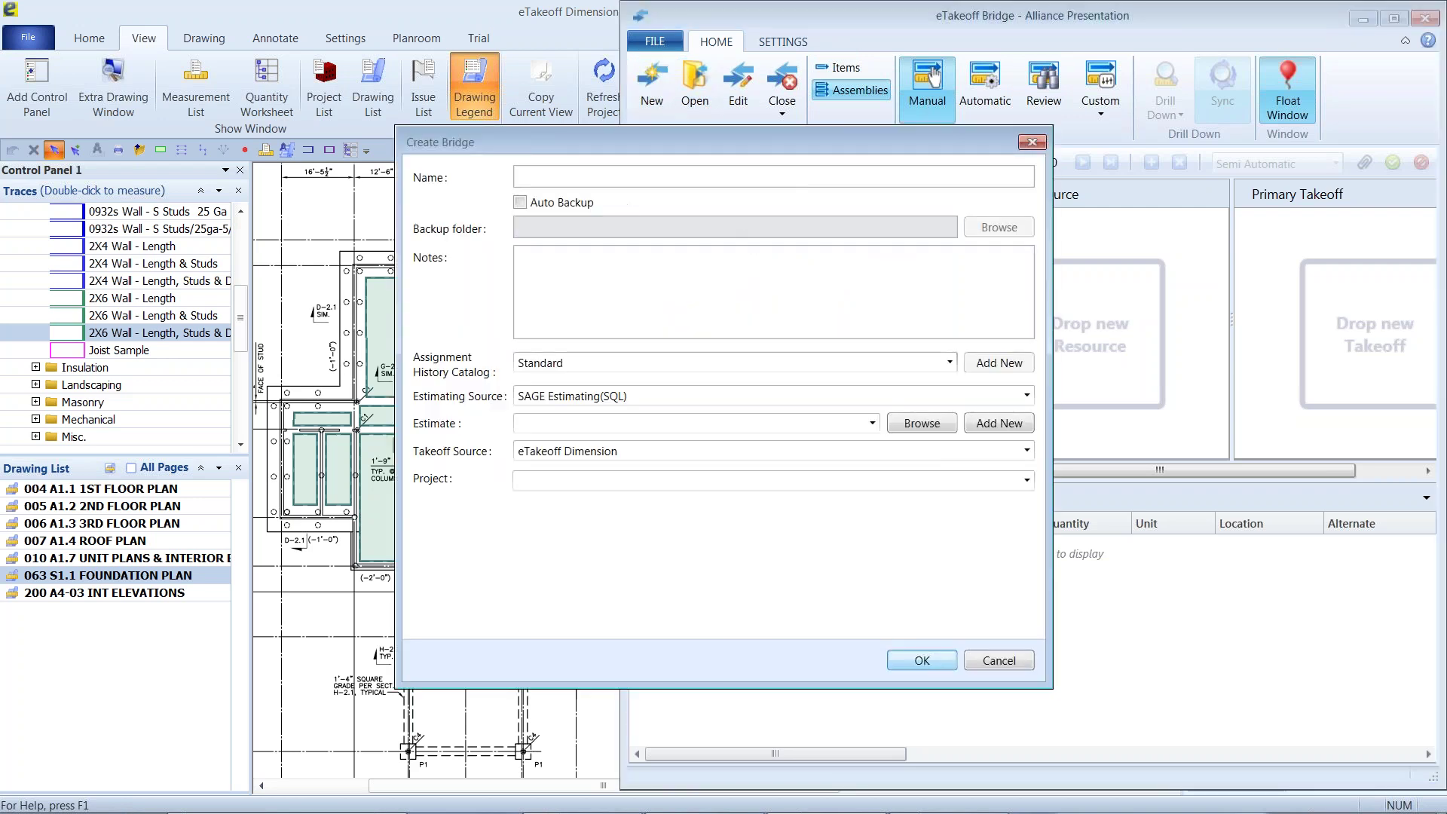
{"action": "type", "text": "Alliance"}
{"action": "left_click", "coordinate": [1011, 428]}
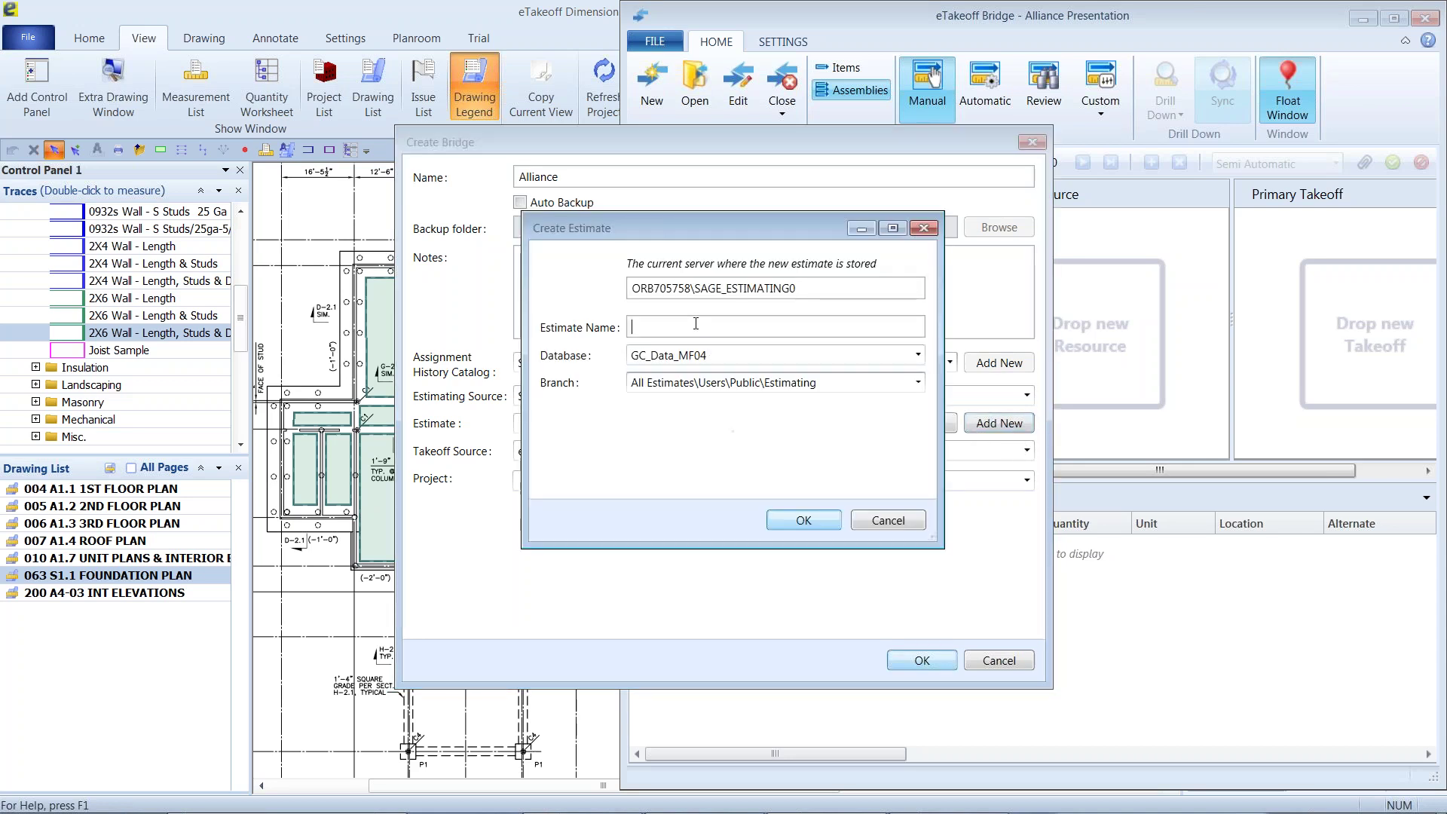
{"action": "type", "text": "Alliance"}
{"action": "left_click", "coordinate": [916, 354]}
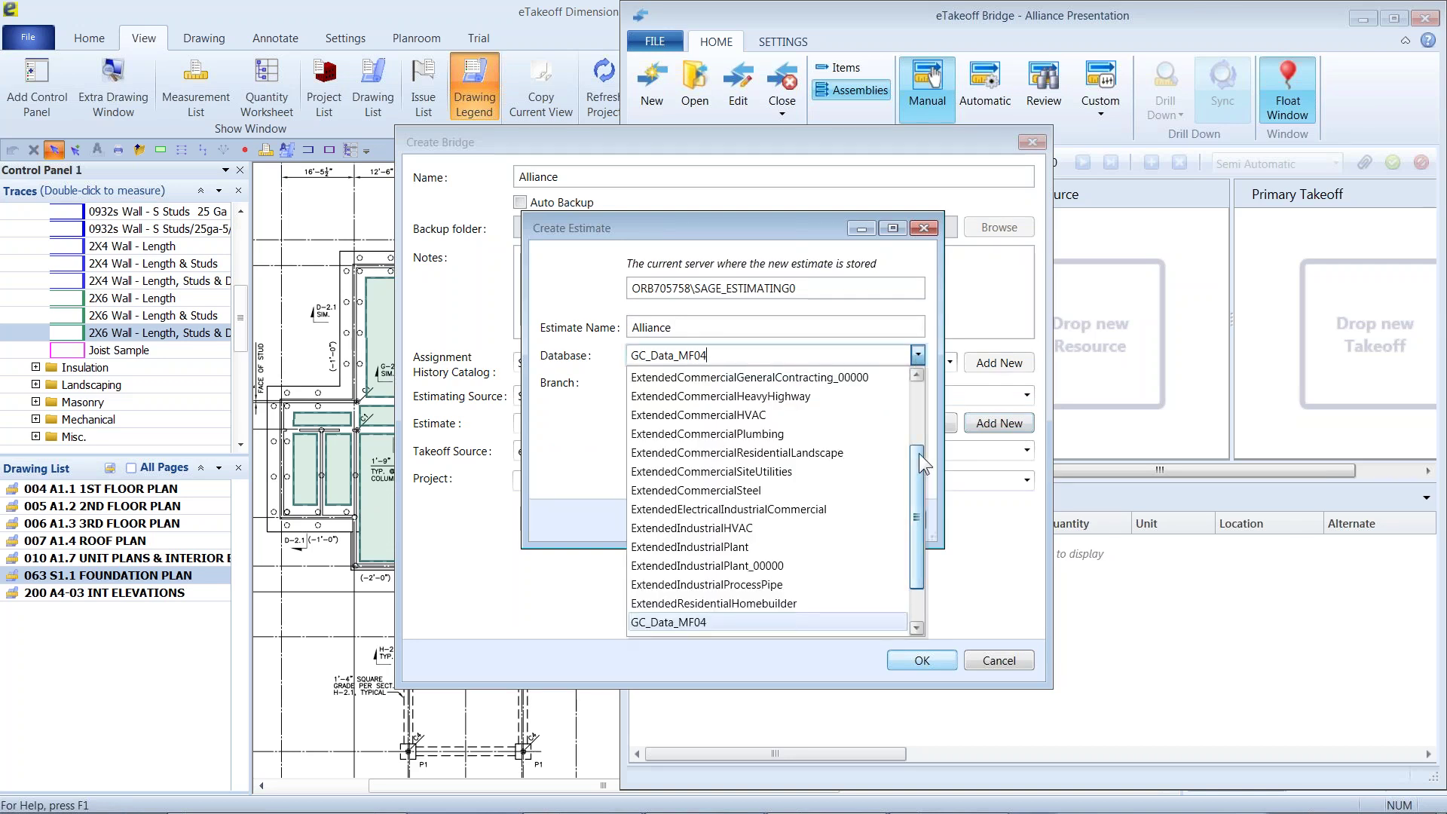
{"action": "left_click_drag", "start_coordinate": [919, 454], "coordinate": [920, 398]}
{"action": "left_click", "coordinate": [712, 415]}
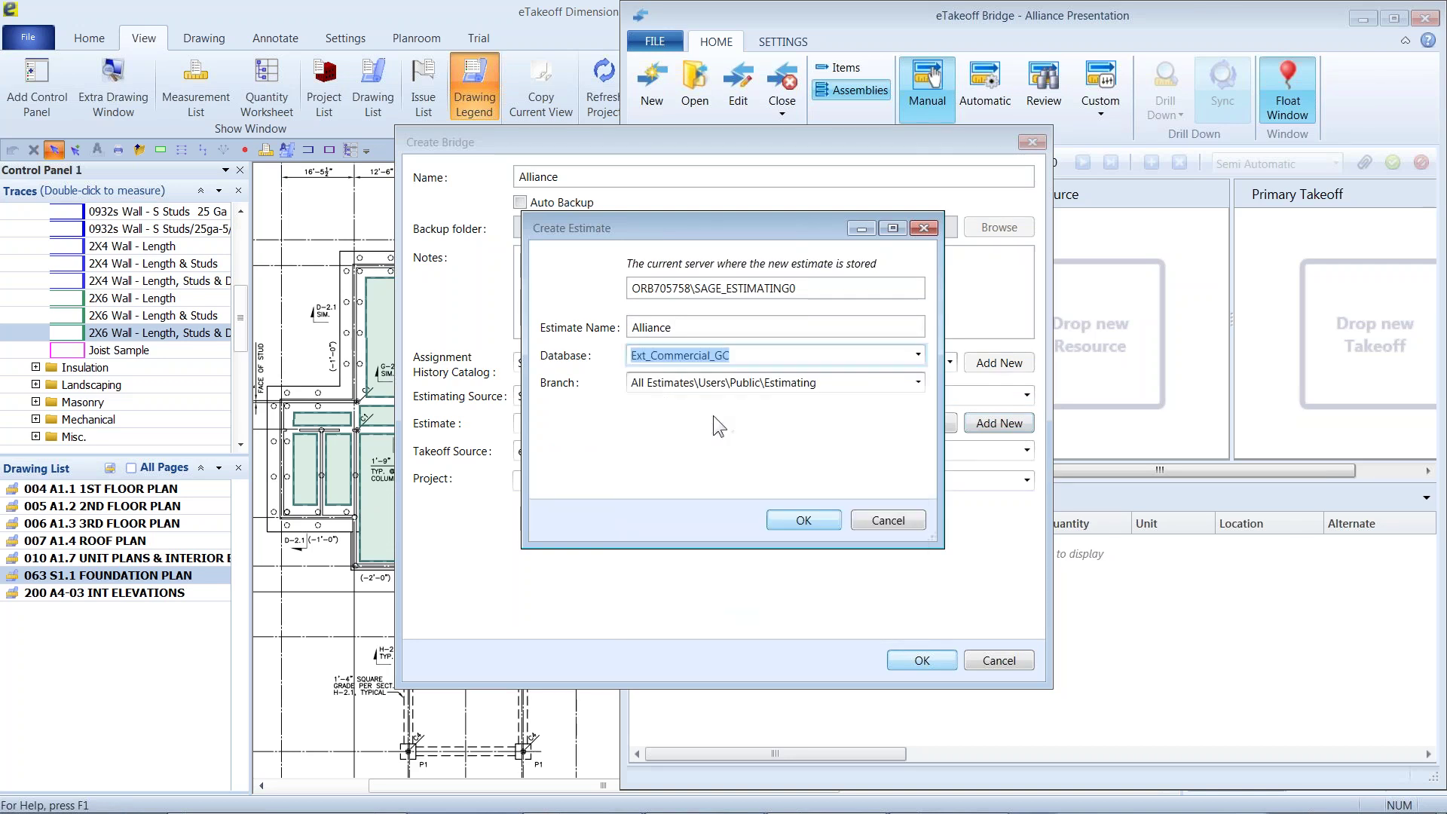
{"action": "left_click", "coordinate": [812, 518]}
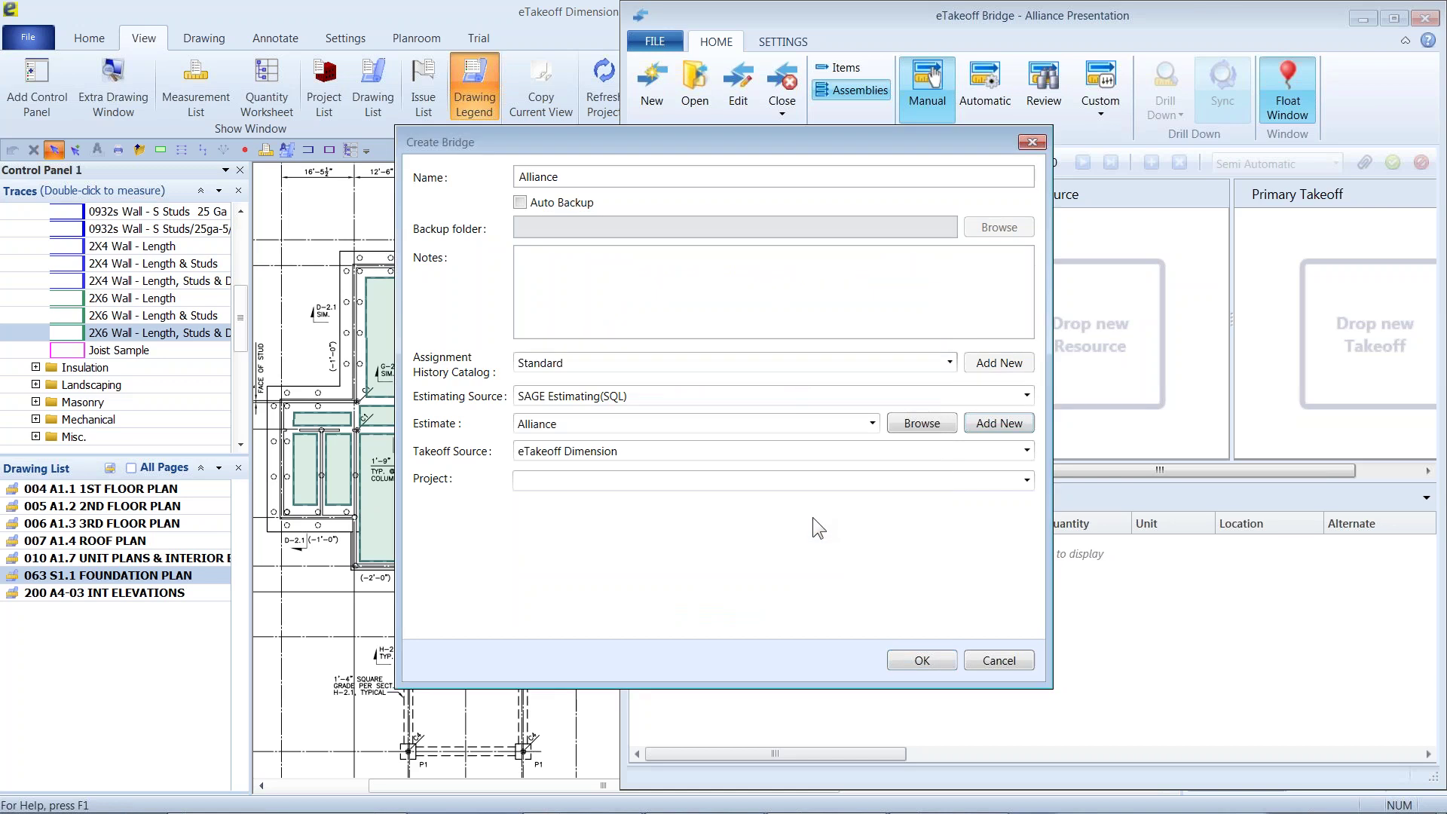
Step: Assign the LA QUINTA HOTEL - PRESENTATION project to the Alliance bridge and create it
{"action": "left_click", "coordinate": [1026, 480]}
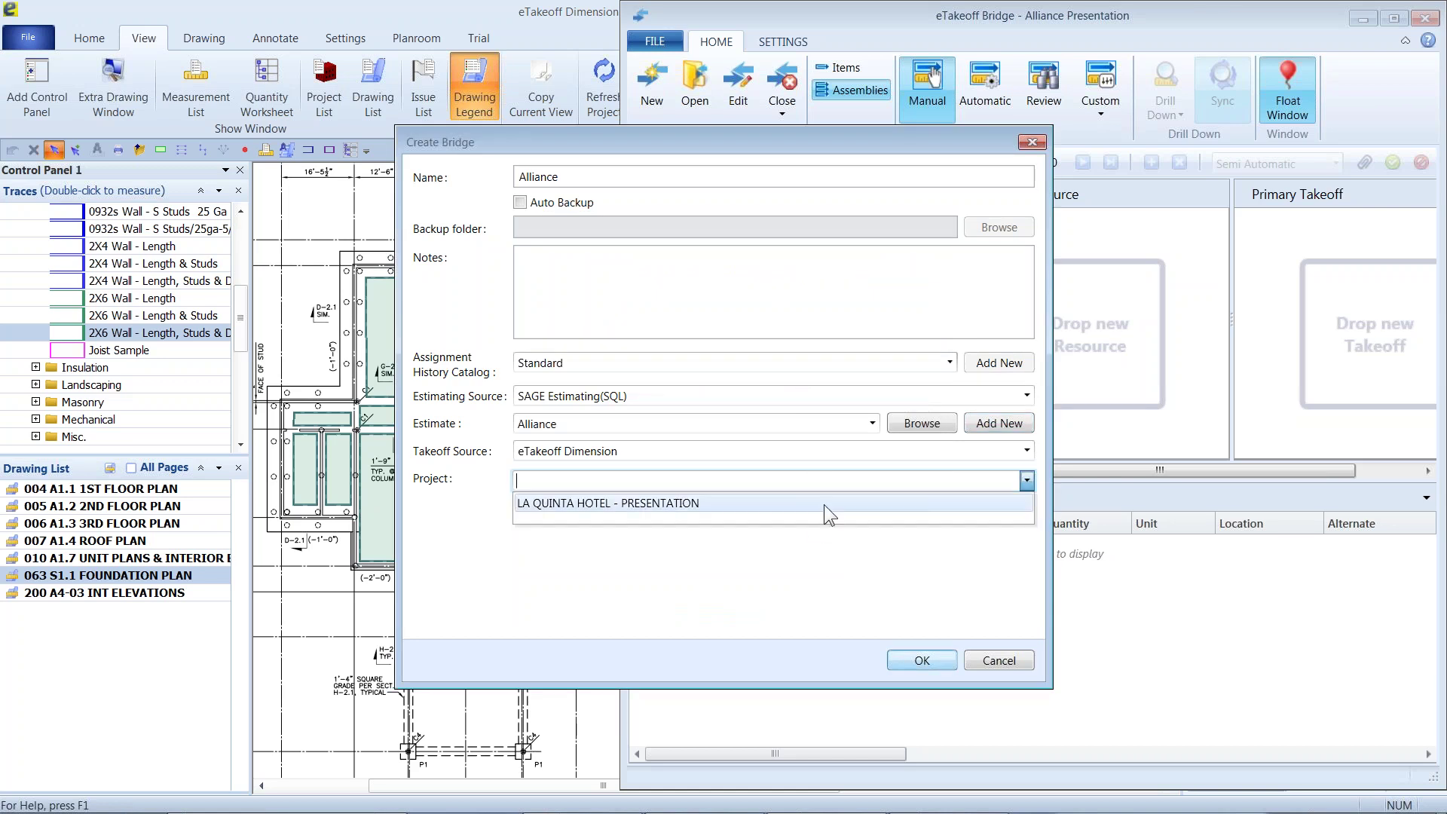
{"action": "left_click", "coordinate": [744, 500]}
{"action": "left_click", "coordinate": [918, 657]}
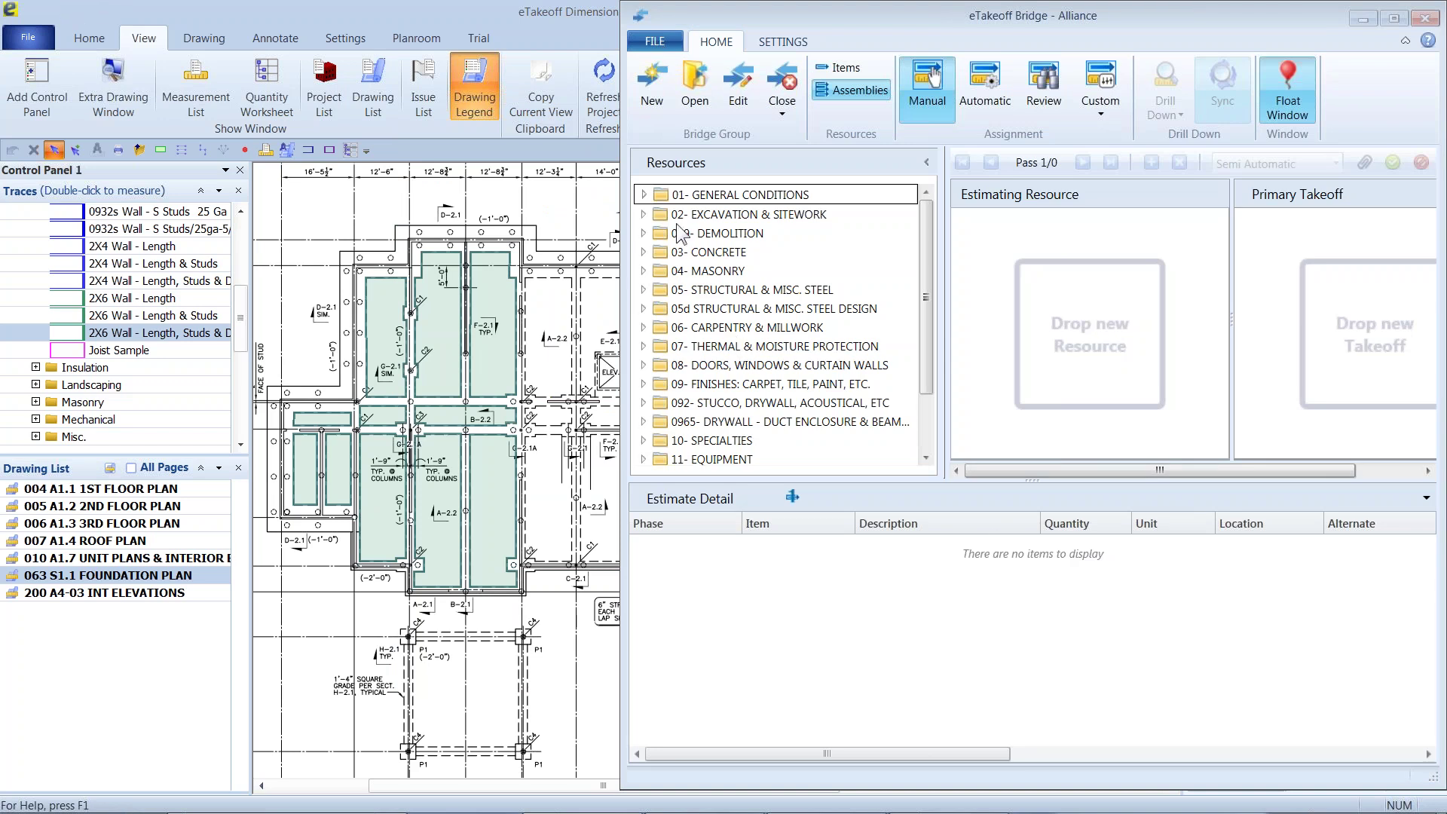
Step: Add the 40 Project Manager item from 1310.010 Personnel: Proj. Managmnt to the estimate with a quantity of 4 wk
{"action": "left_click", "coordinate": [836, 68]}
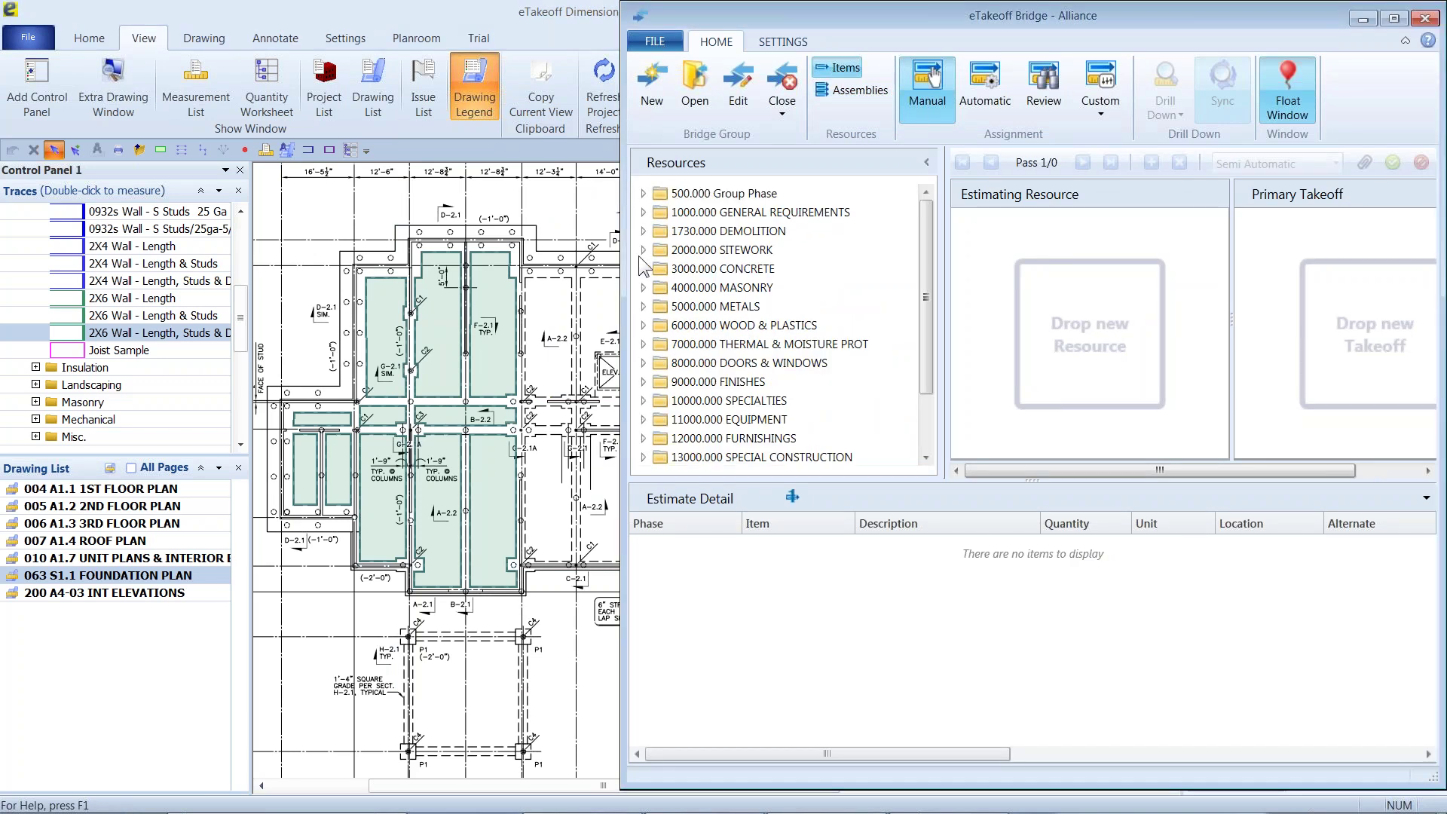
{"action": "left_click", "coordinate": [644, 212]}
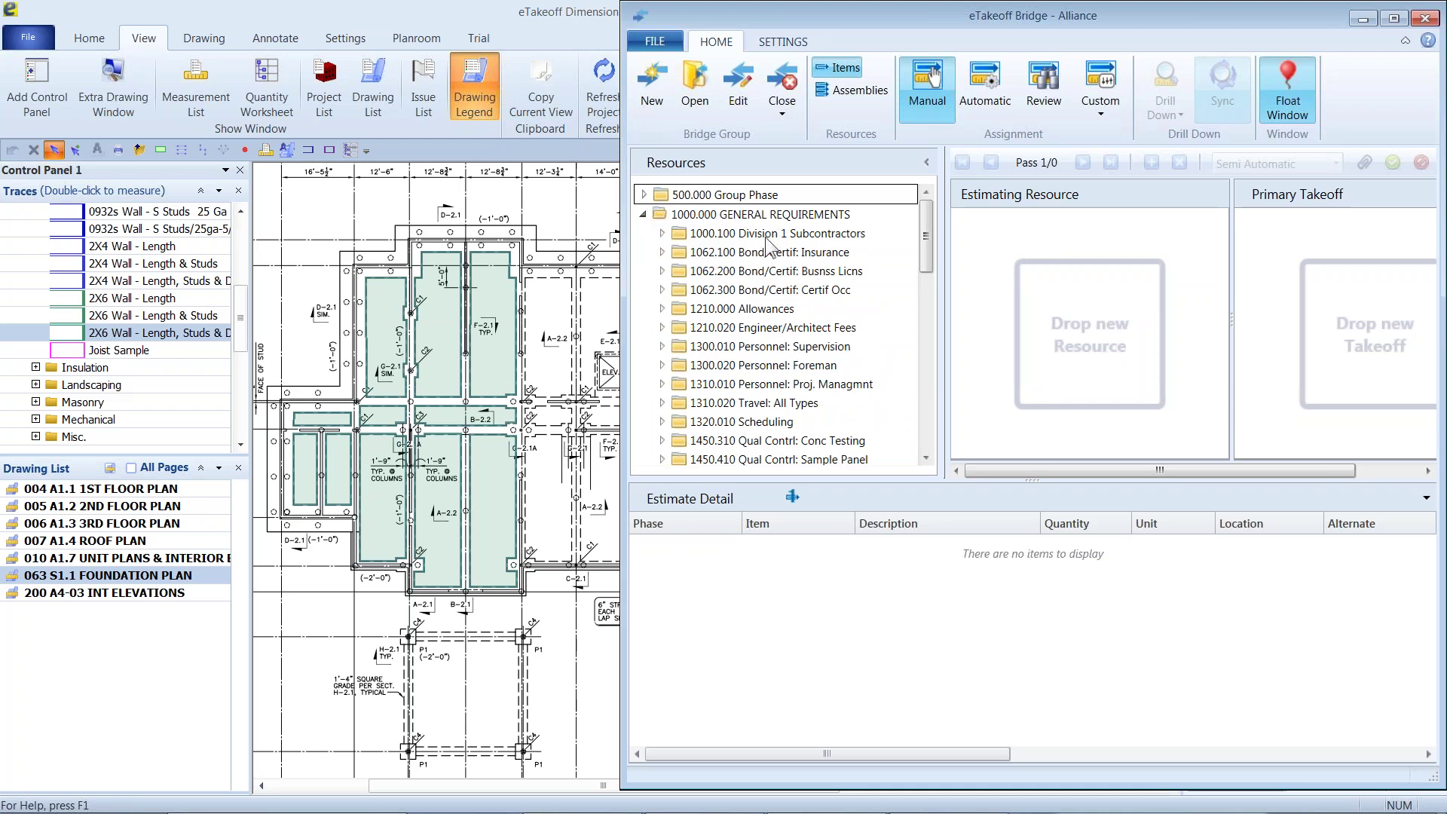
{"action": "left_click", "coordinate": [769, 384]}
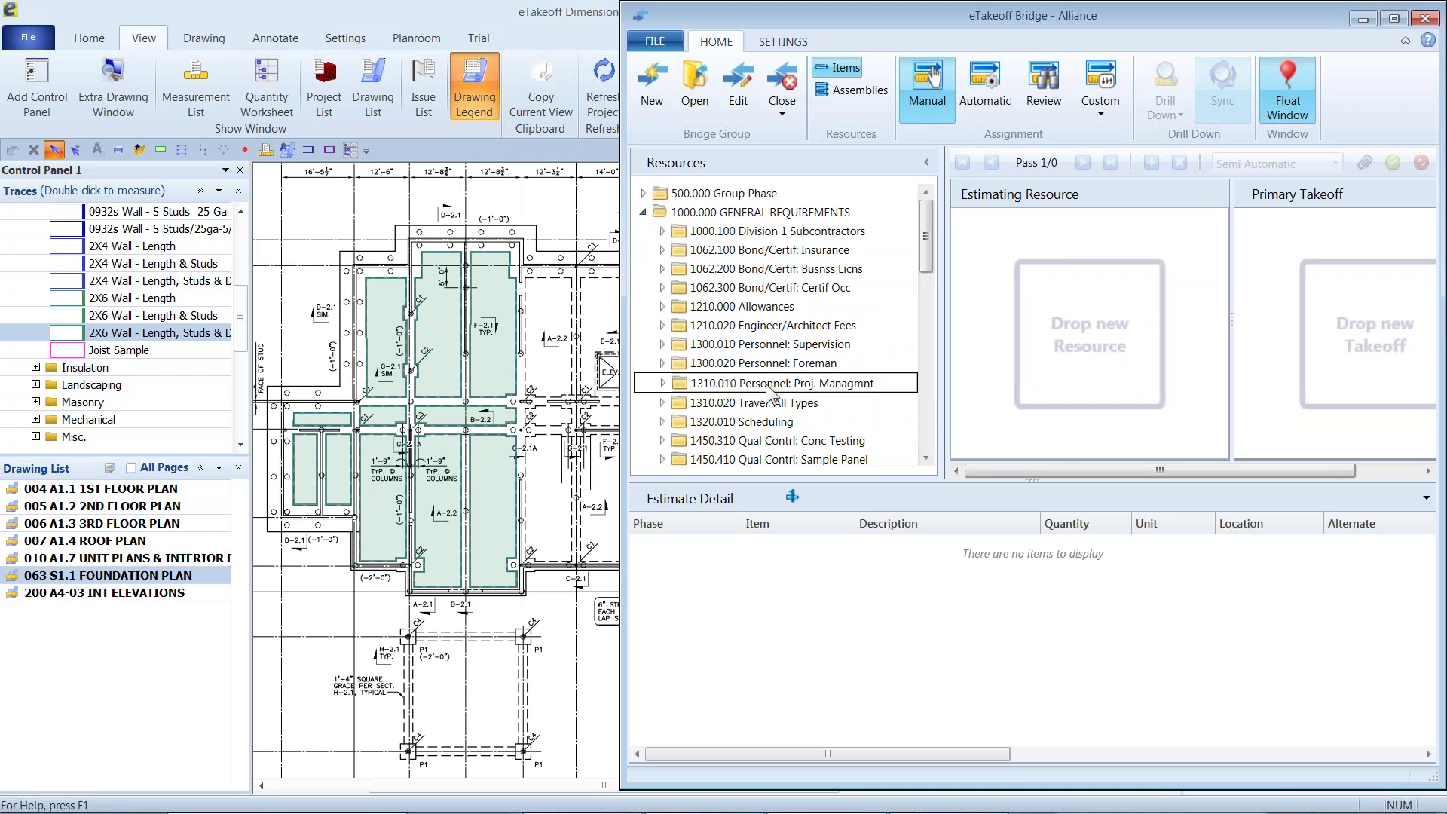
{"action": "double_click", "coordinate": [768, 385]}
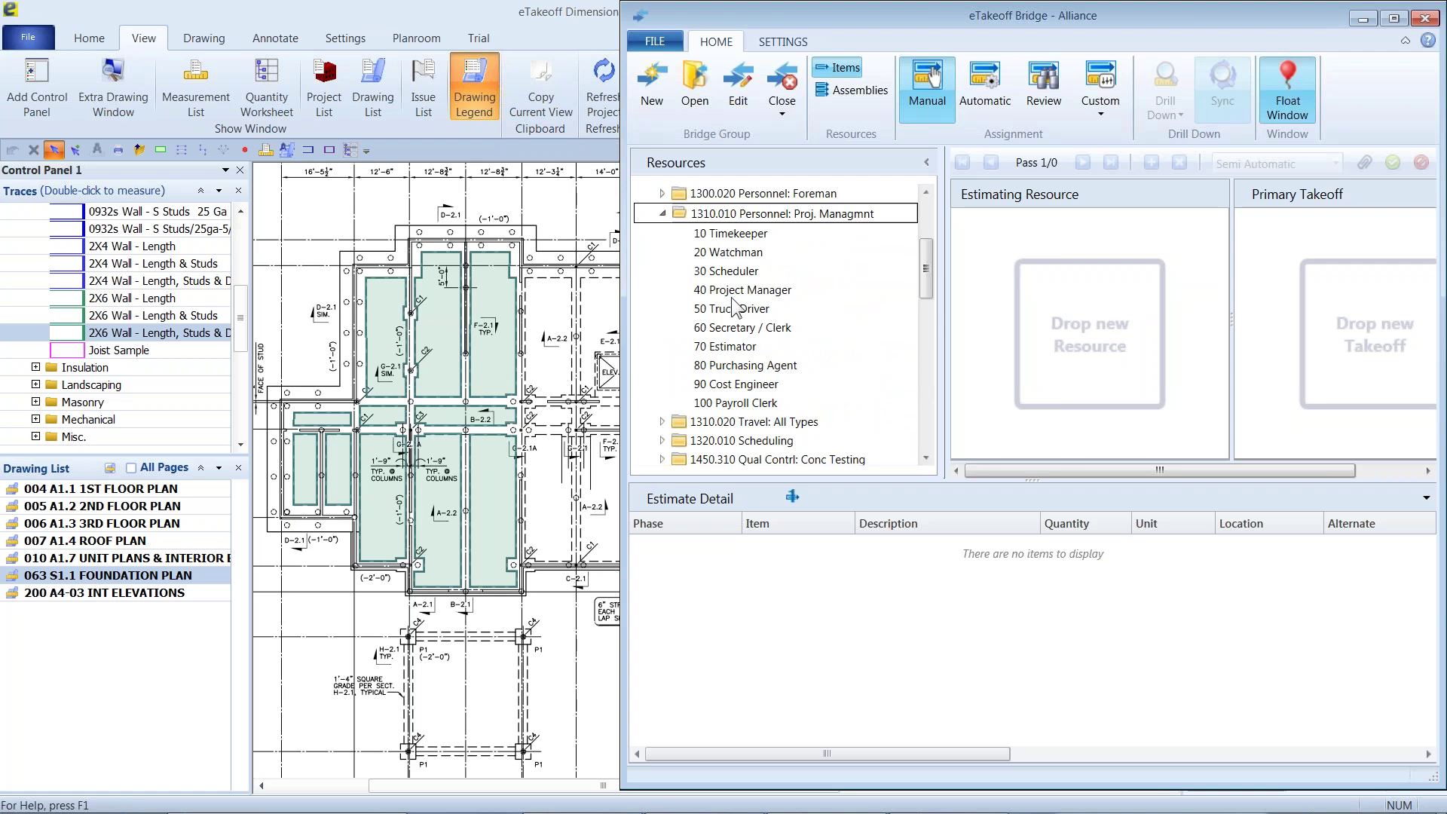
{"action": "double_click", "coordinate": [746, 289]}
{"action": "left_click", "coordinate": [1126, 264]}
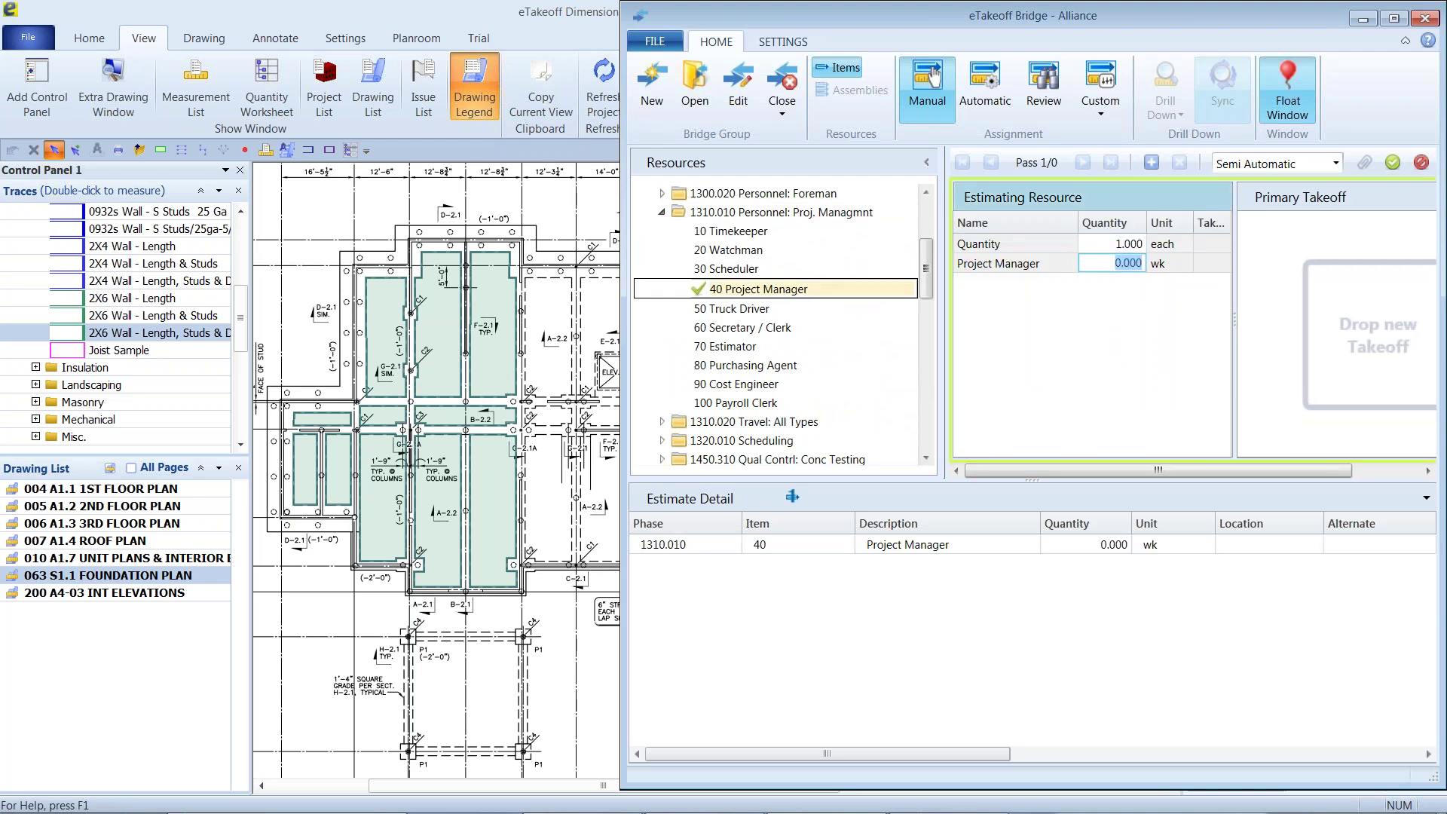
{"action": "type", "text": "4"}
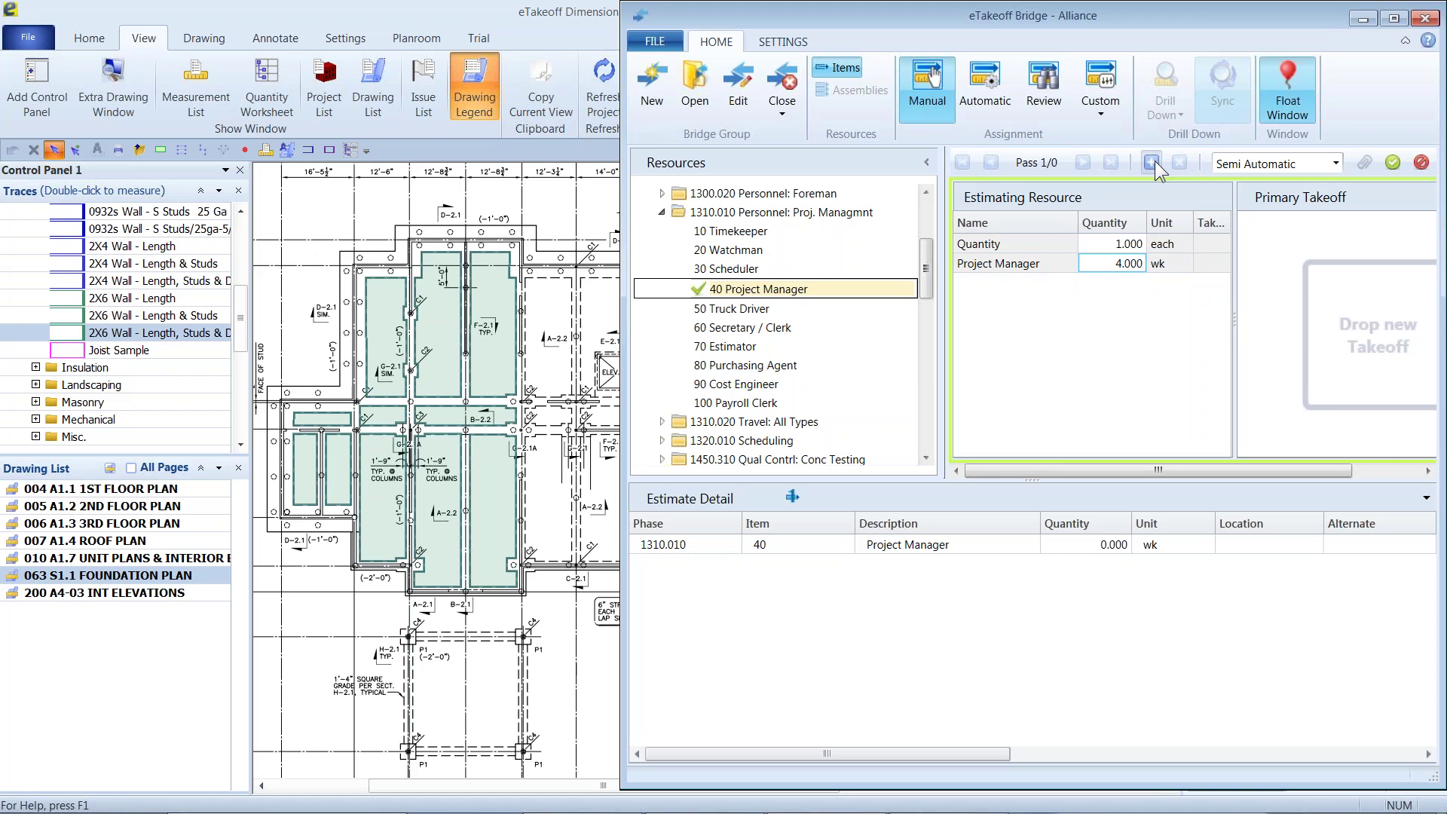
{"action": "left_click", "coordinate": [1388, 166]}
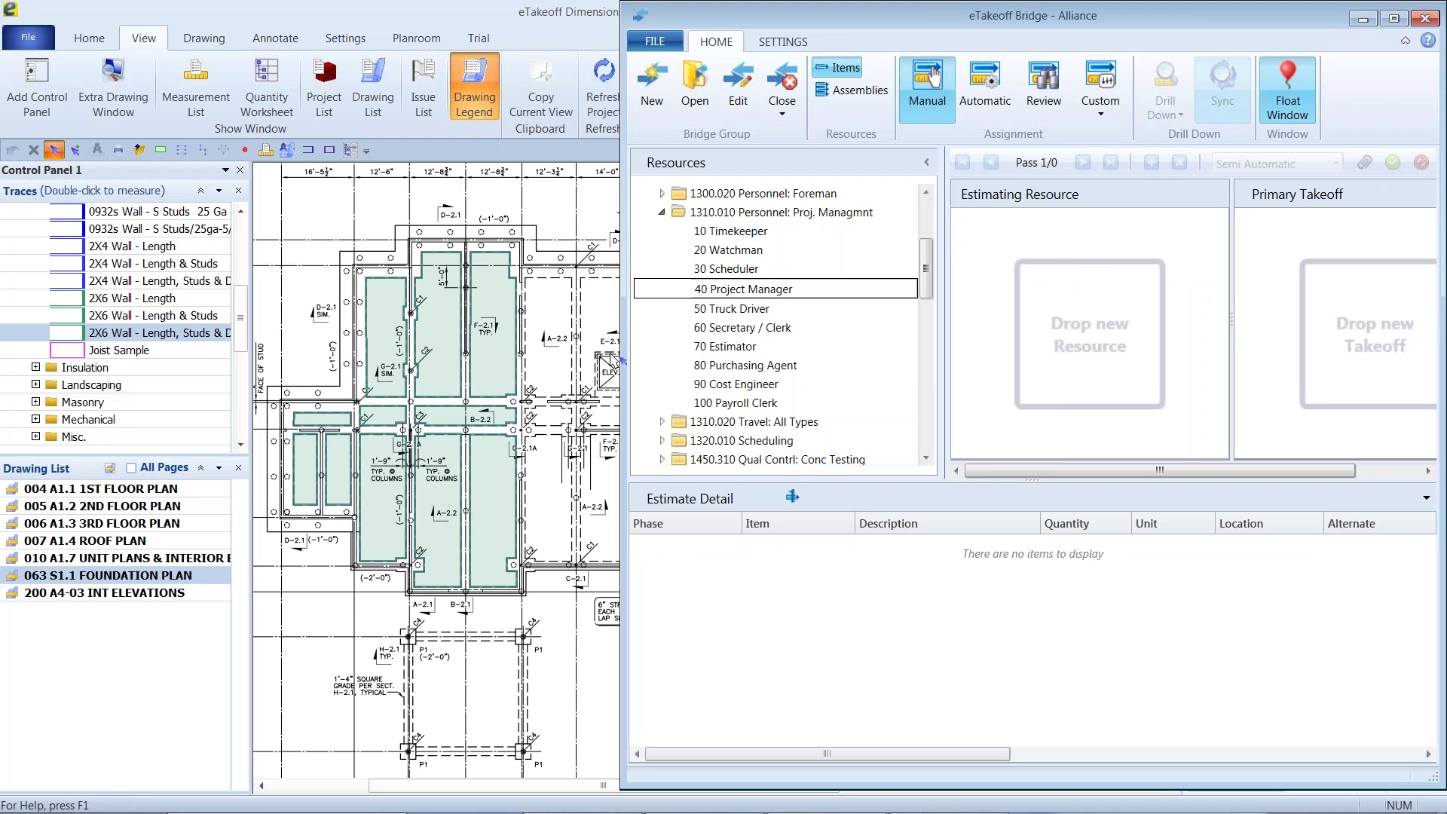
Step: Load the 0355c S.O.G. - Interior Slab-Moderate assembly from 03- CONCRETE as the estimating resource
{"action": "left_click", "coordinate": [663, 213]}
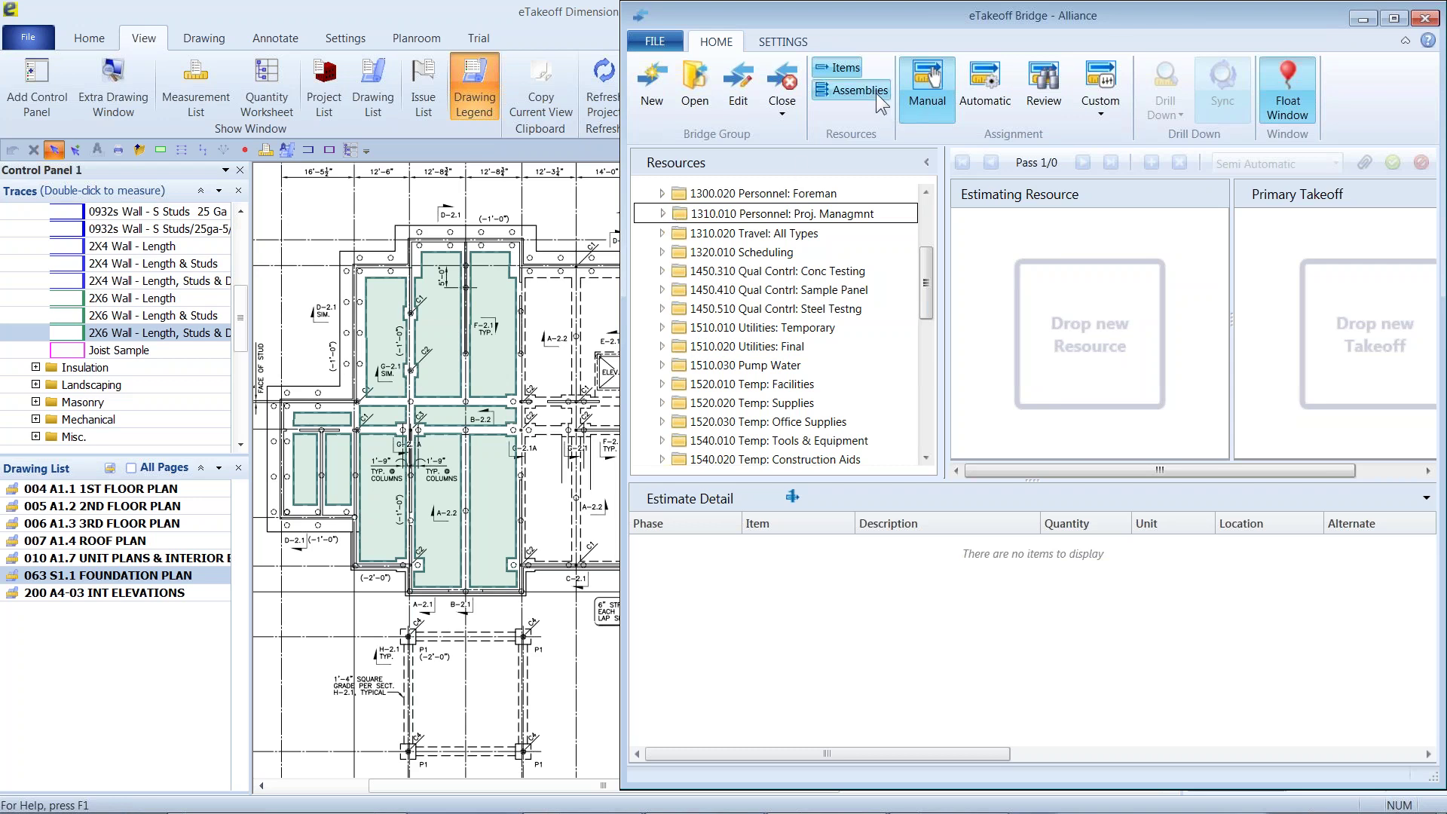
{"action": "left_click", "coordinate": [847, 89]}
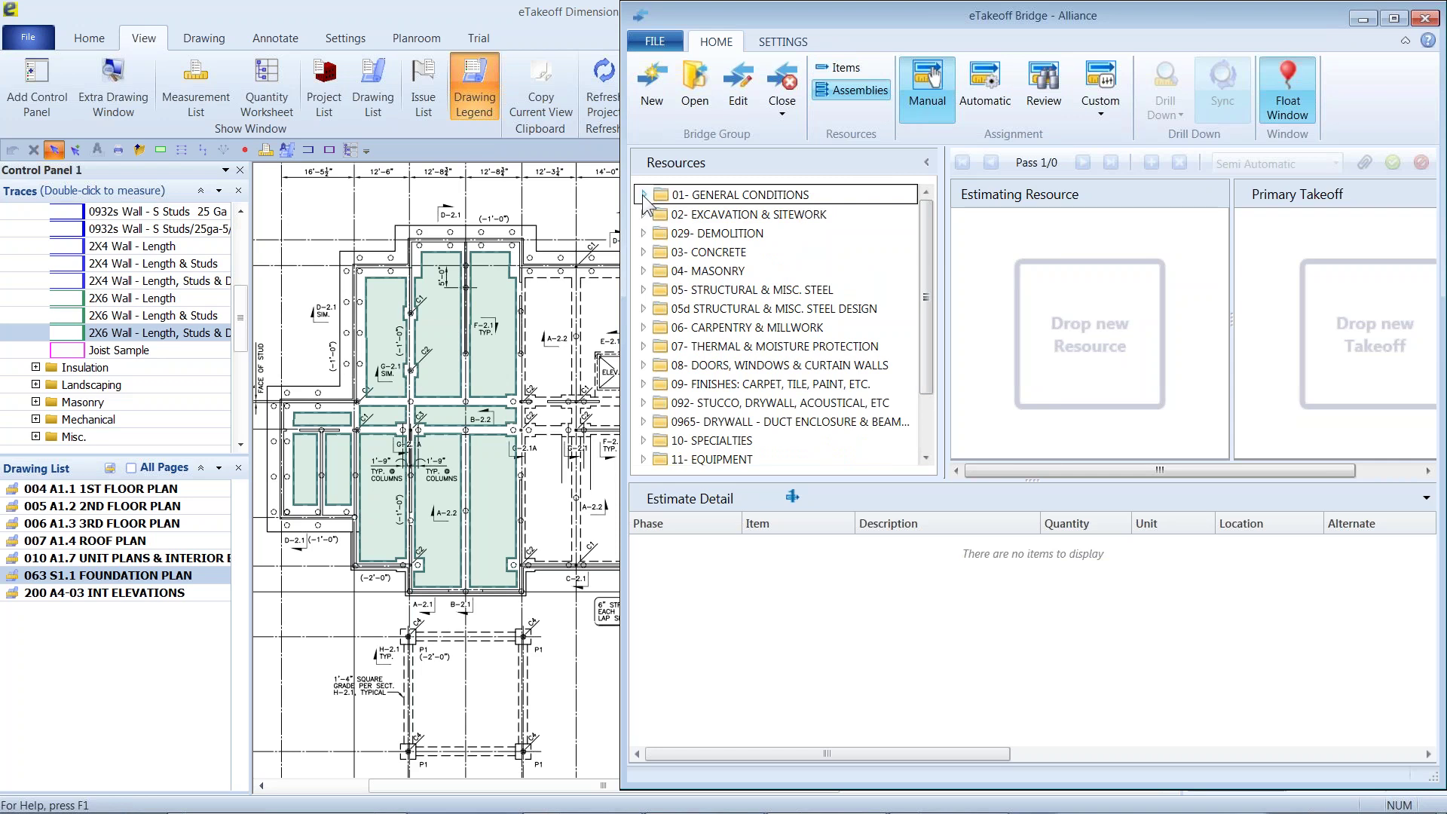
{"action": "left_click", "coordinate": [644, 252]}
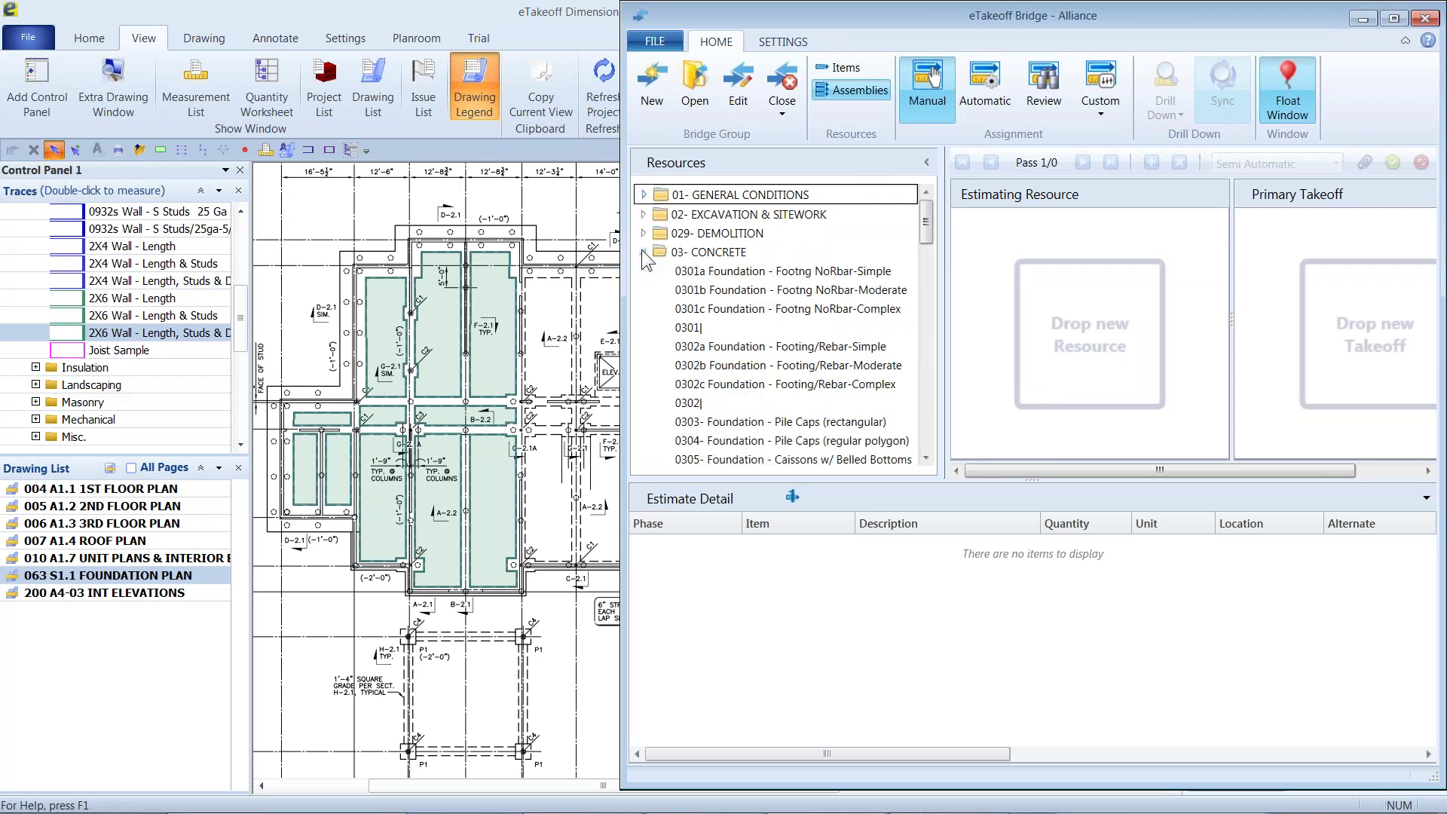
{"action": "left_click_drag", "start_coordinate": [925, 227], "coordinate": [933, 324]}
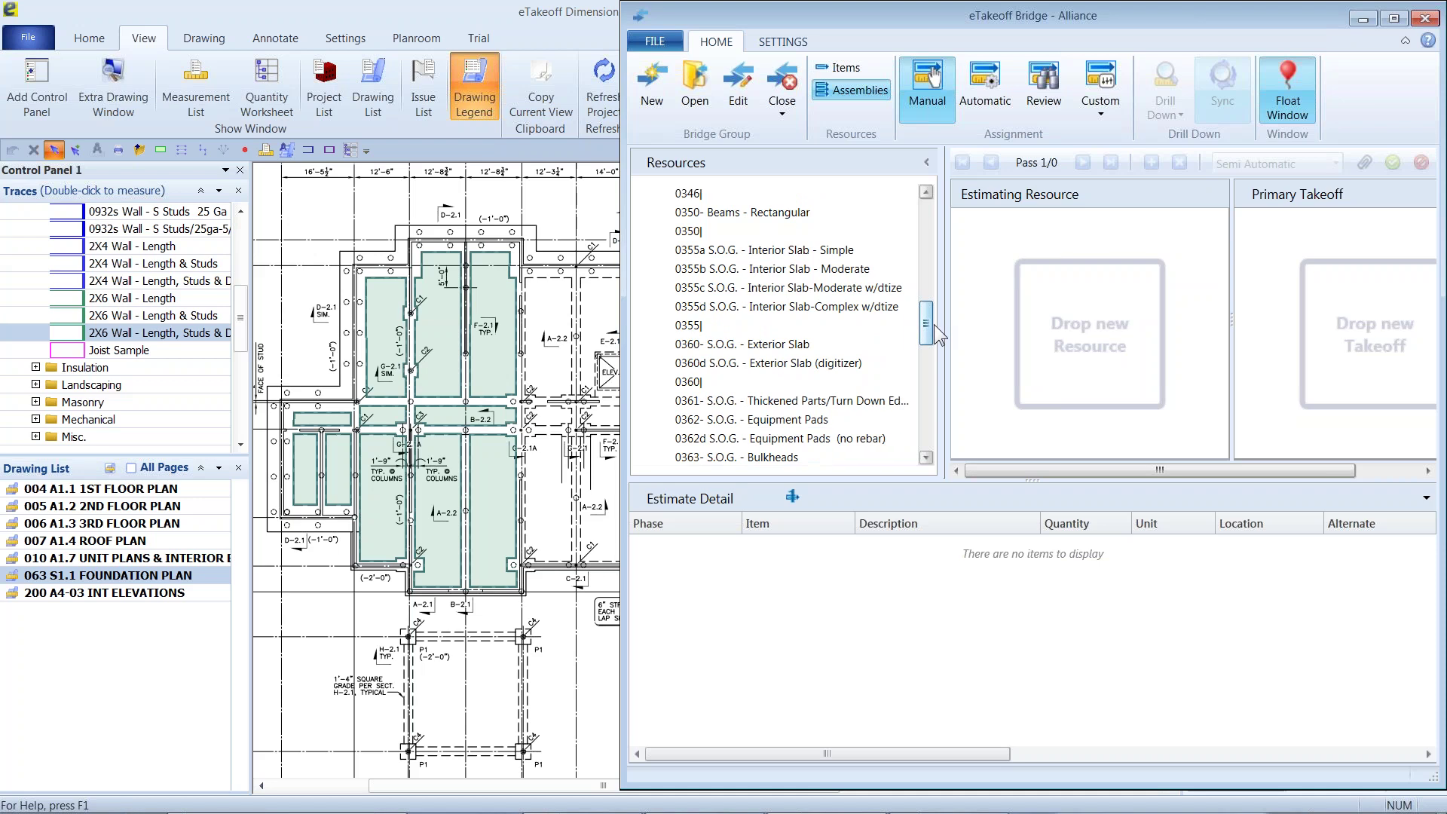
{"action": "double_click", "coordinate": [833, 289]}
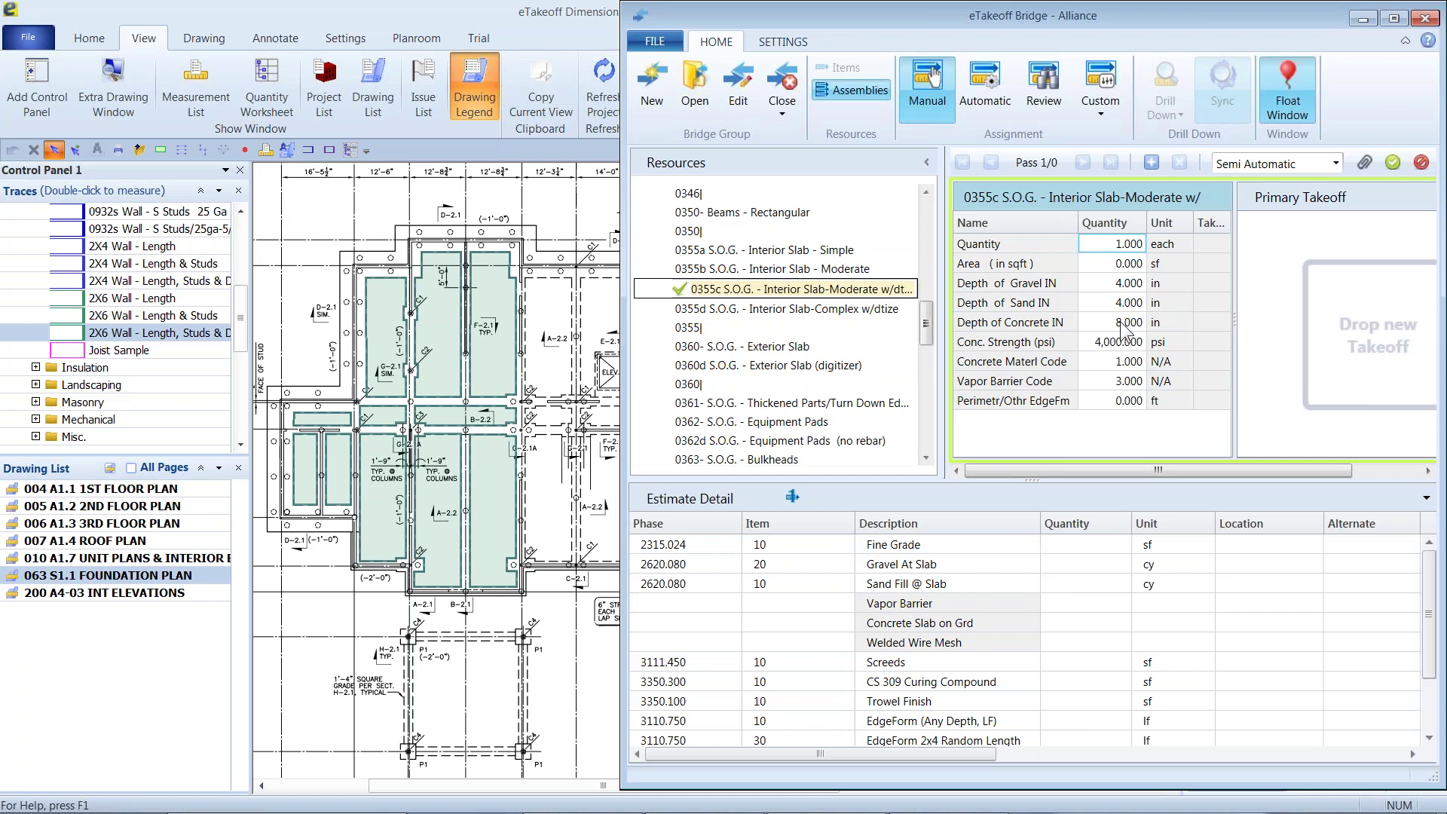
{"action": "left_click_drag", "start_coordinate": [984, 755], "coordinate": [928, 754]}
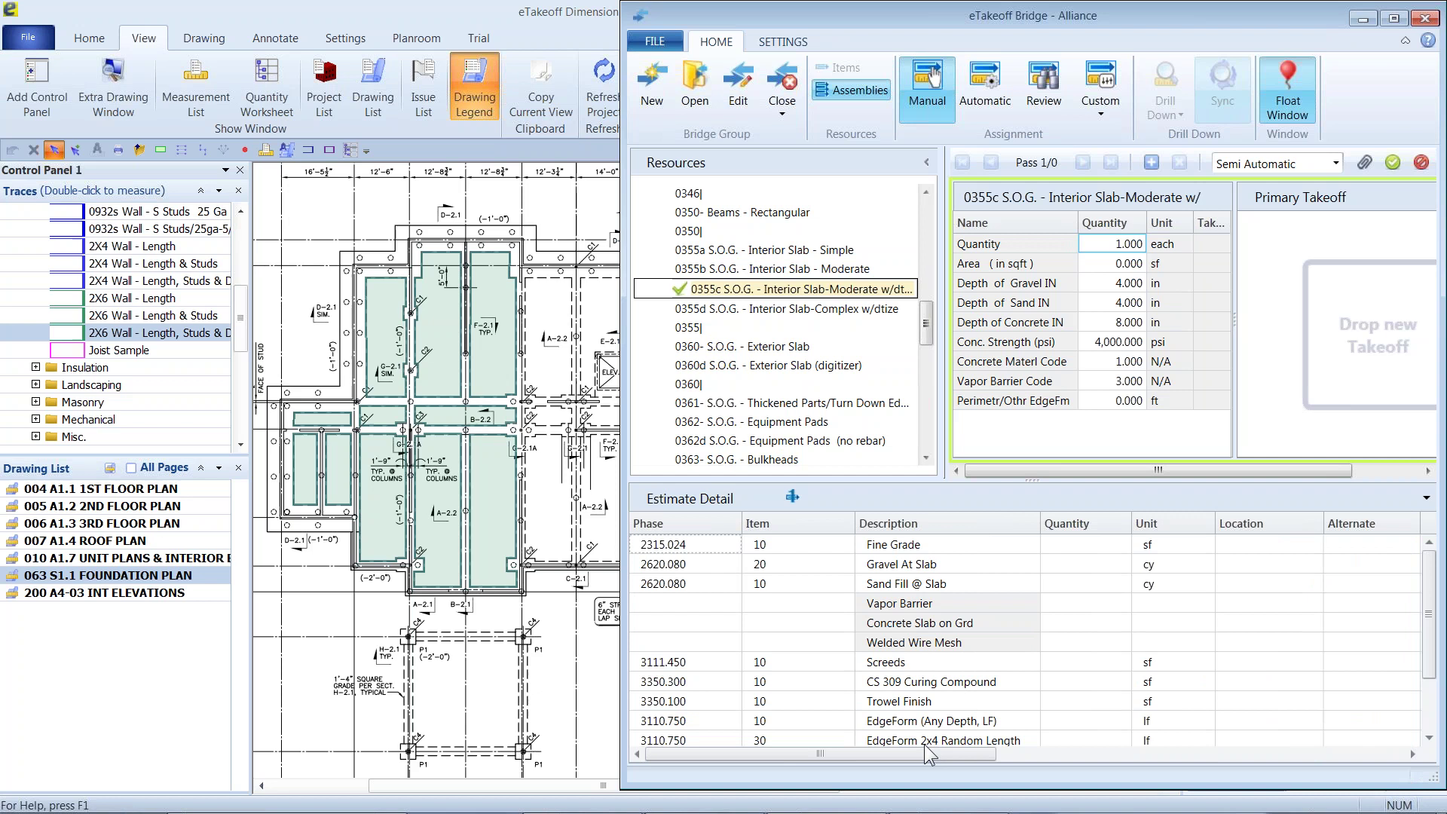
Step: Assign the 0355c S.O.G. - Interior Slab-Moderate w/dtize assembly to the S.O.G. - Section 2 slab takeoff and save the assignment to the estimate
{"action": "left_click", "coordinate": [1419, 163]}
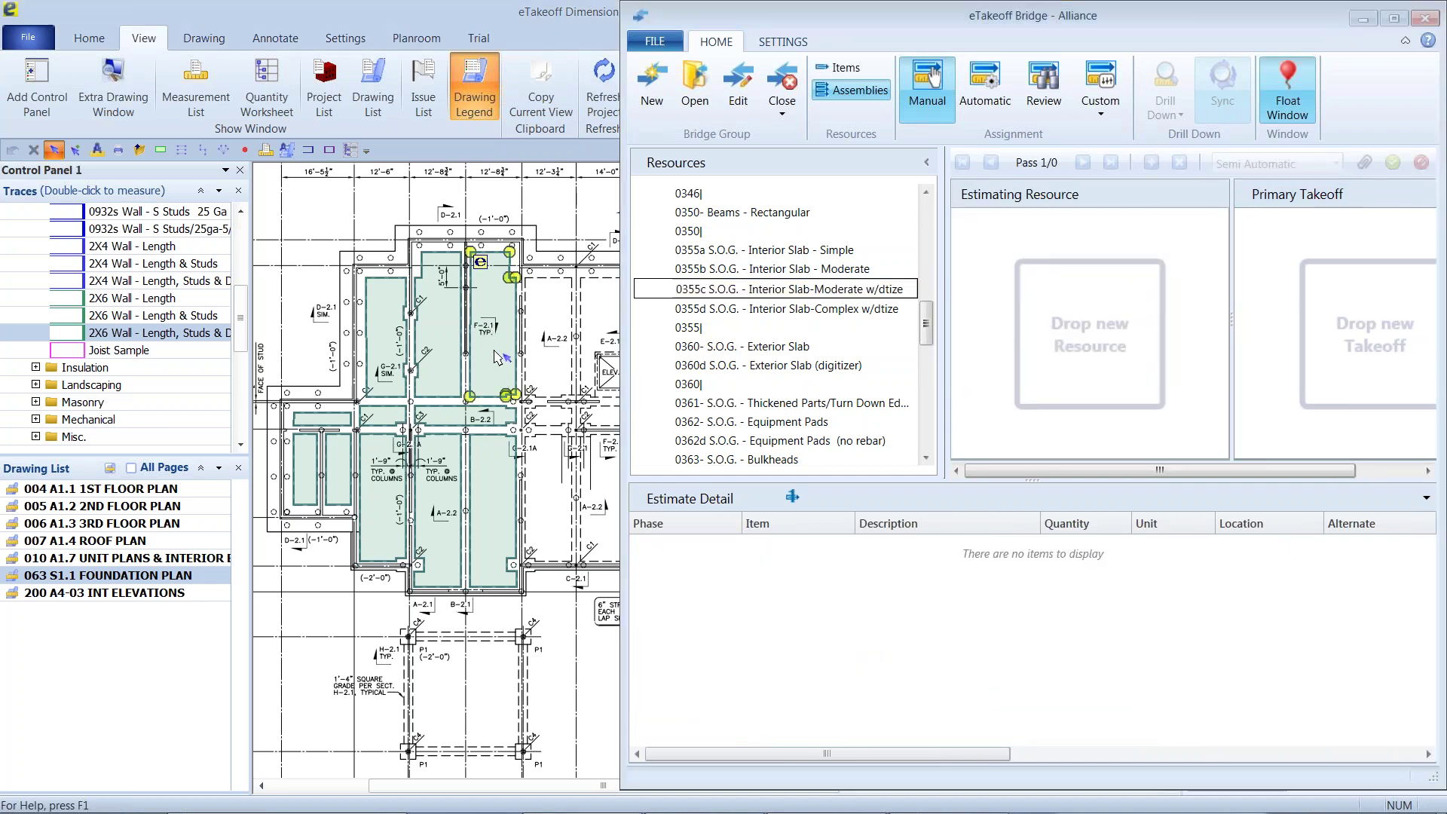
{"action": "left_click_drag", "start_coordinate": [712, 291], "coordinate": [1089, 335]}
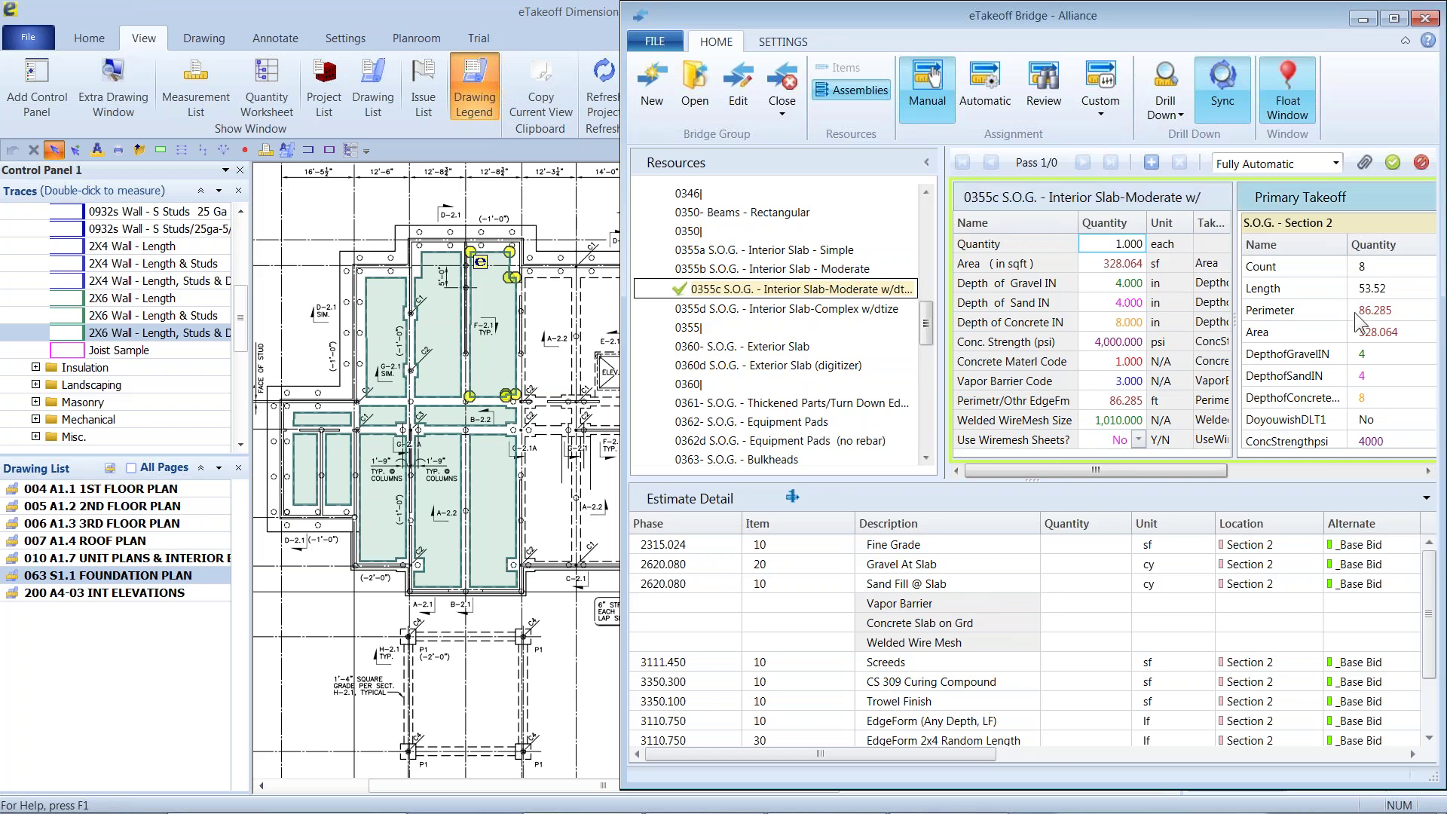
{"action": "left_click_drag", "start_coordinate": [1208, 472], "coordinate": [1299, 488]}
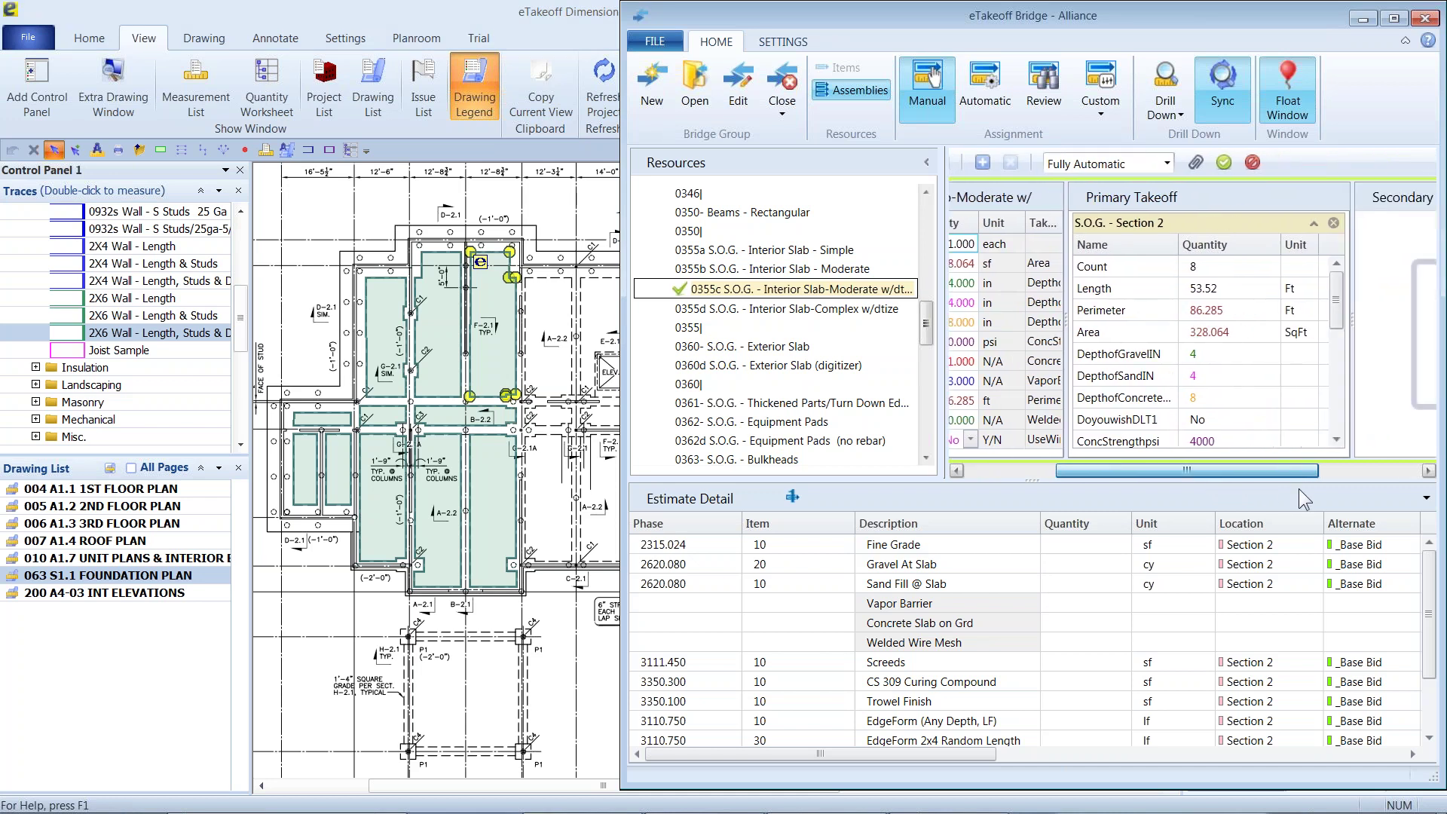
{"action": "left_click_drag", "start_coordinate": [1340, 319], "coordinate": [1338, 428]}
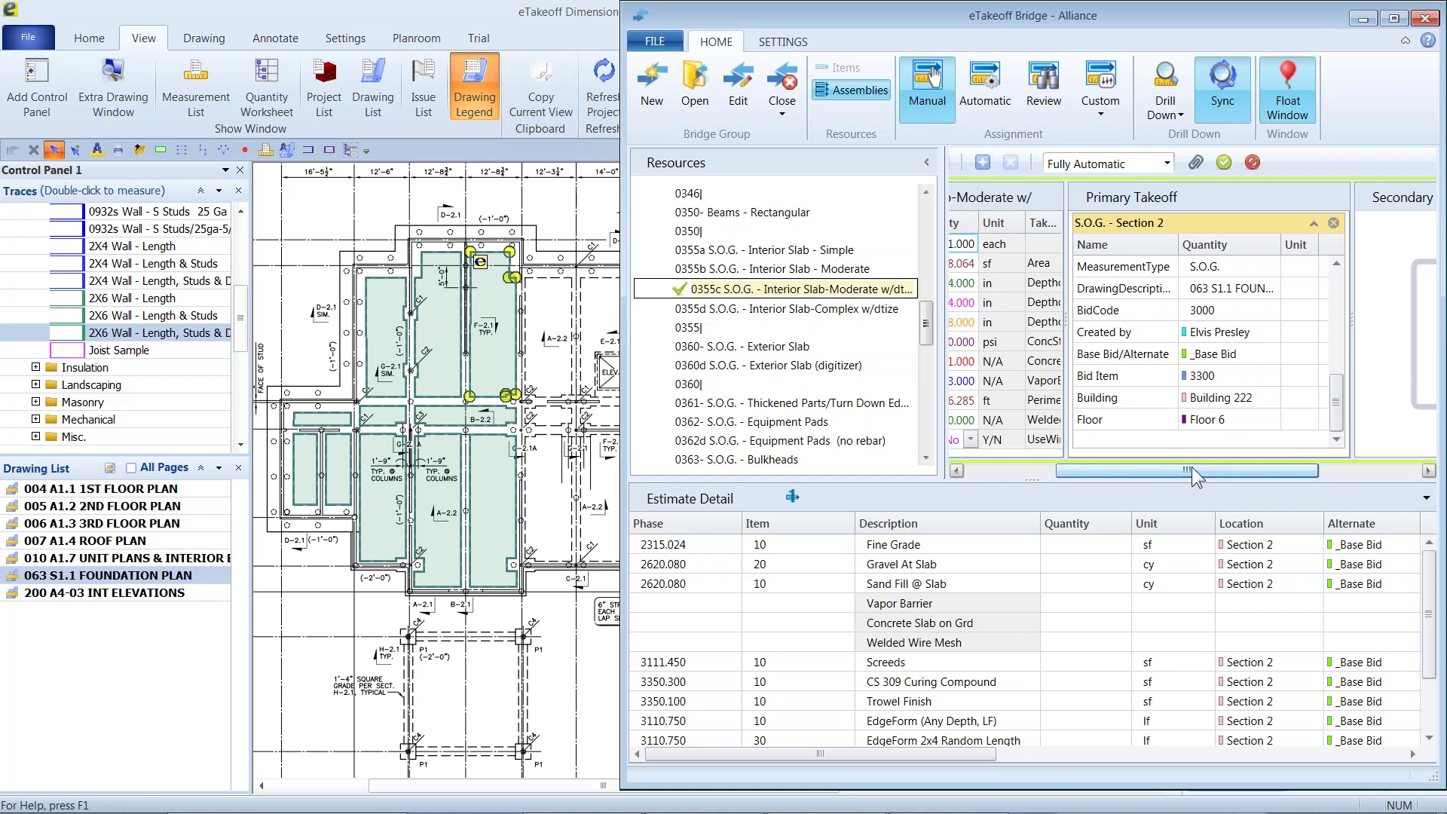
{"action": "left_click_drag", "start_coordinate": [952, 749], "coordinate": [1247, 780]}
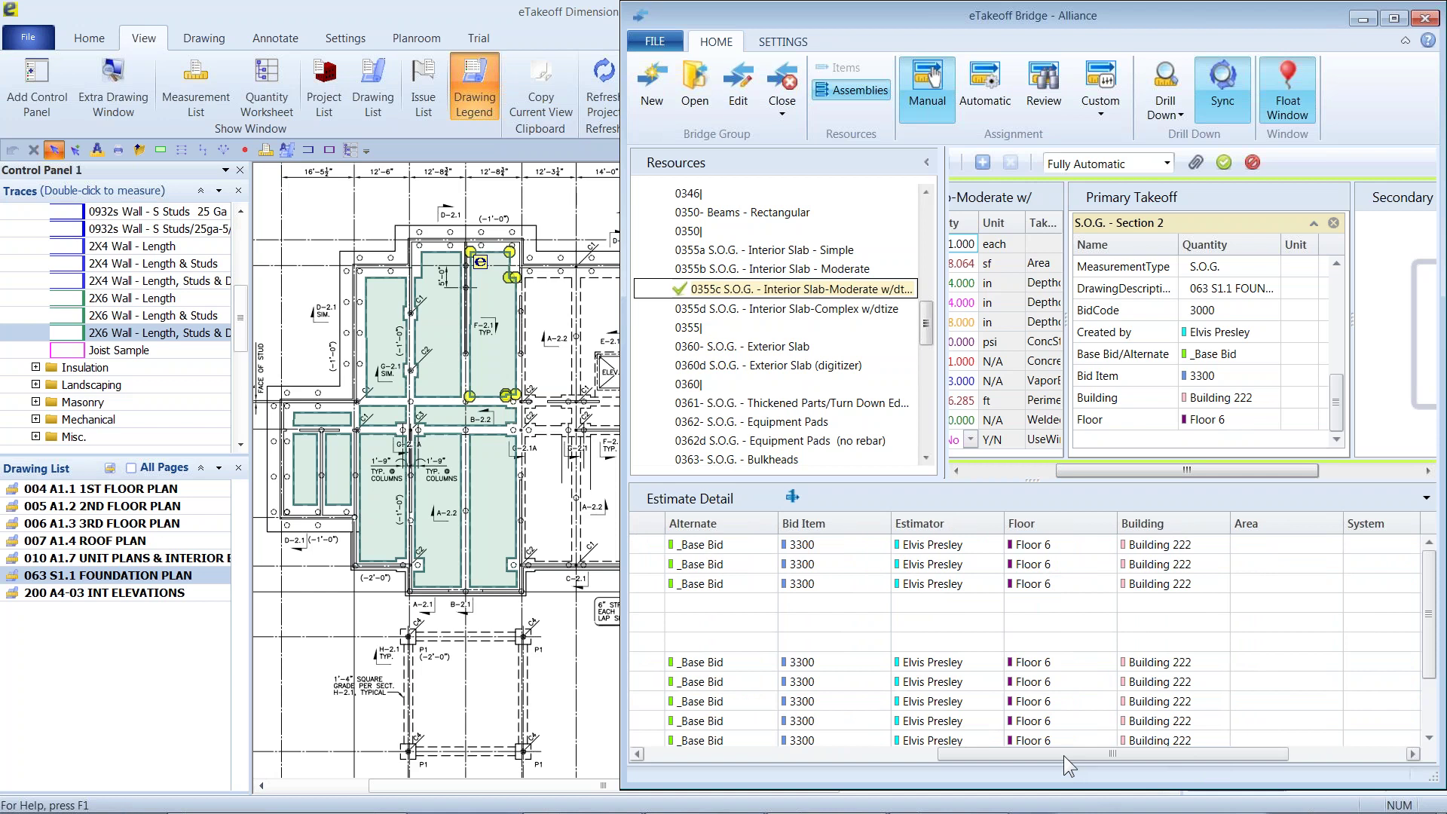
{"action": "left_click_drag", "start_coordinate": [1047, 757], "coordinate": [734, 755]}
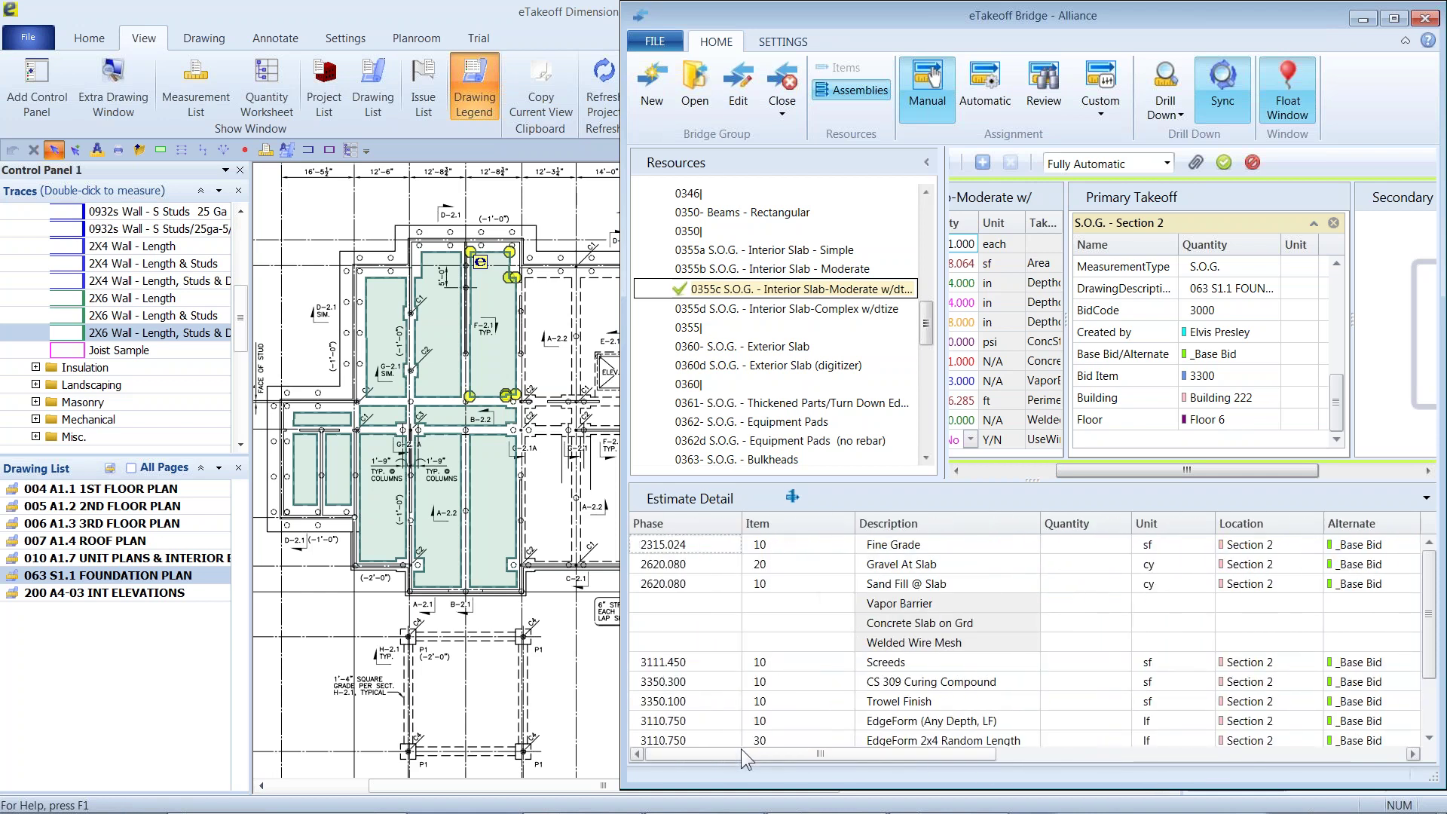
{"action": "left_click_drag", "start_coordinate": [1150, 471], "coordinate": [1046, 479]}
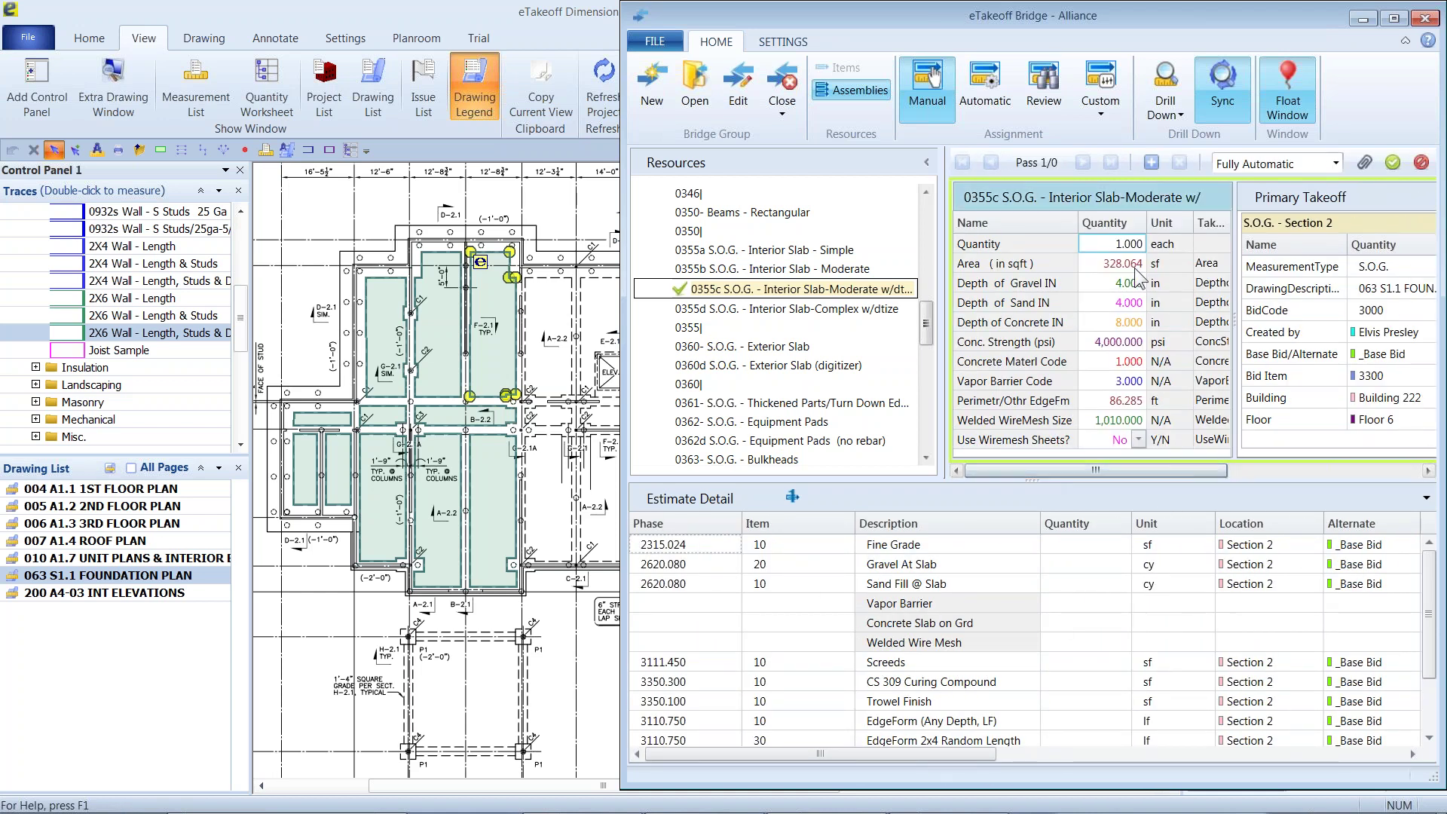
{"action": "left_click", "coordinate": [1152, 162]}
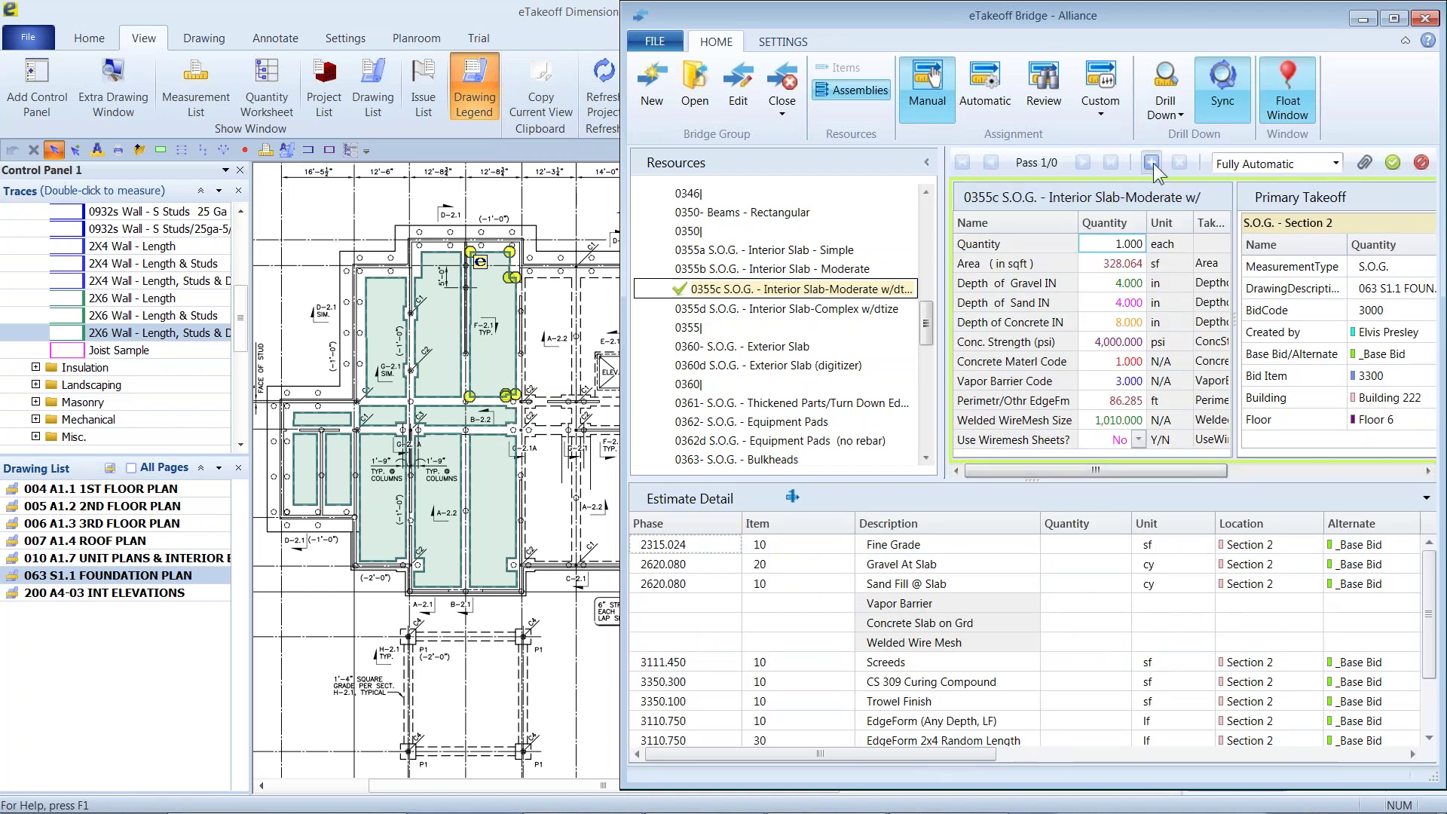
{"action": "left_click", "coordinate": [1390, 162]}
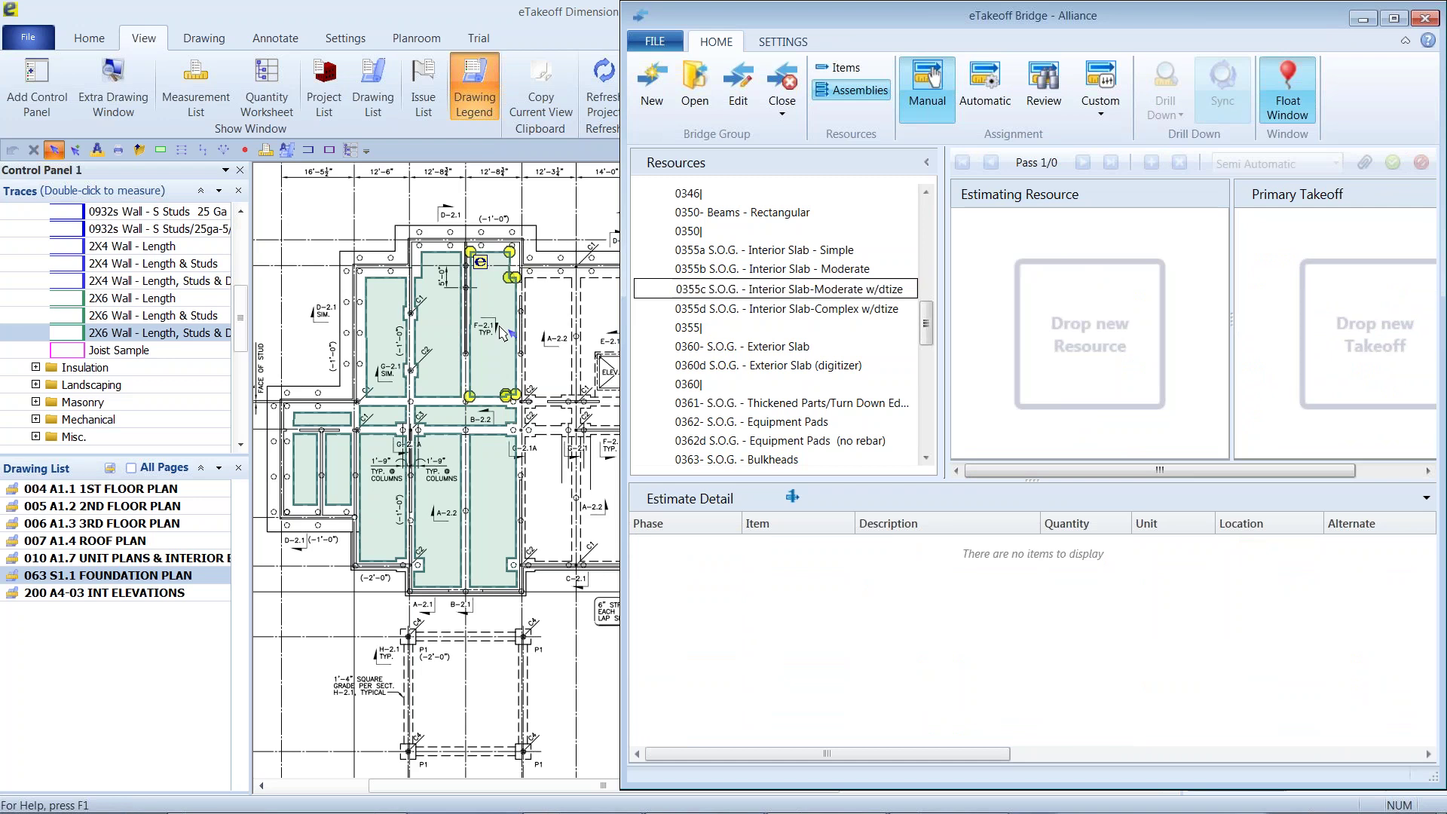
Step: Review the existing assignments, and temporarily hide the assigned takeoffs on the foundation plan
{"action": "left_click", "coordinate": [1043, 84]}
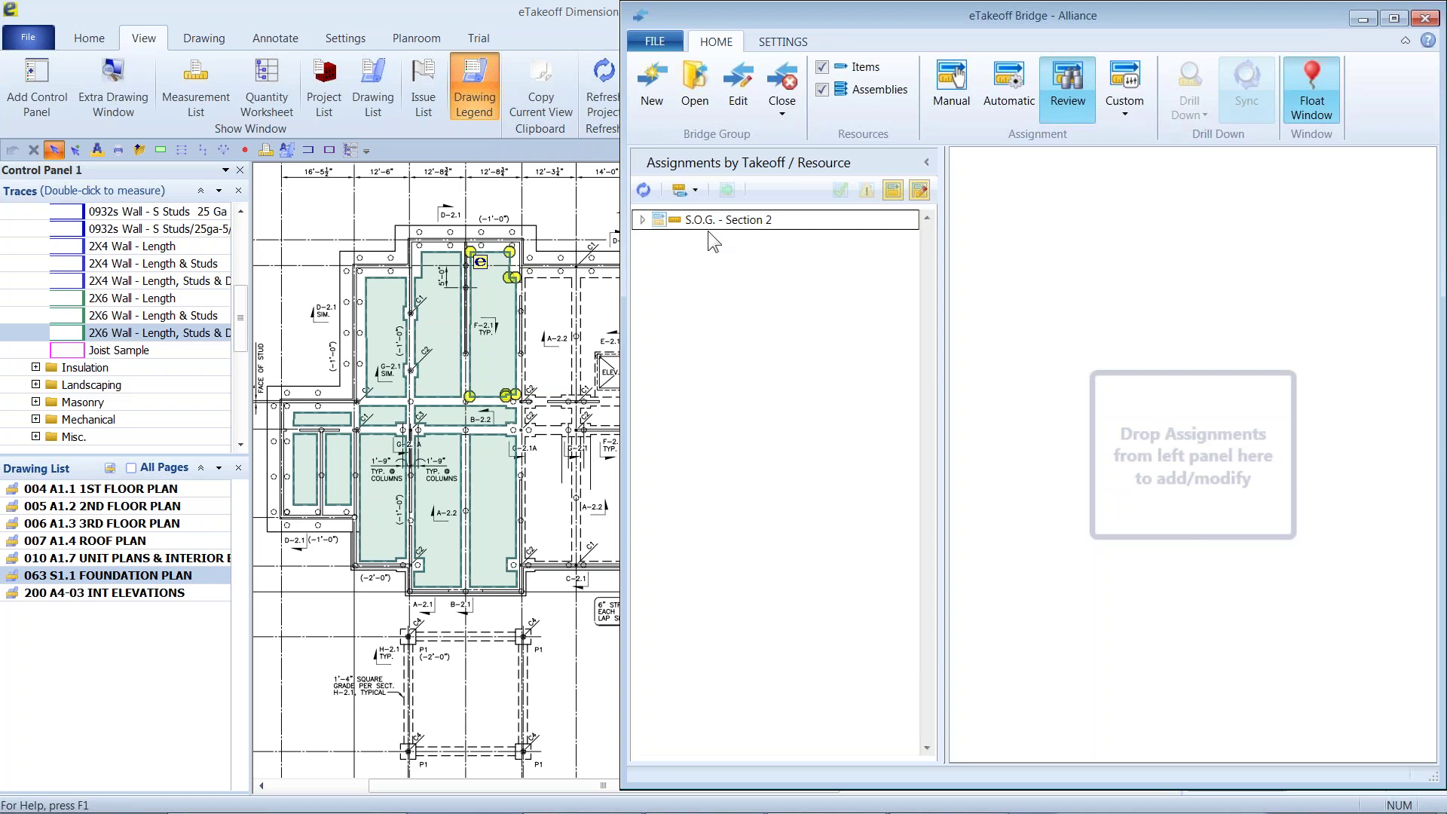
{"action": "left_click", "coordinate": [1360, 19]}
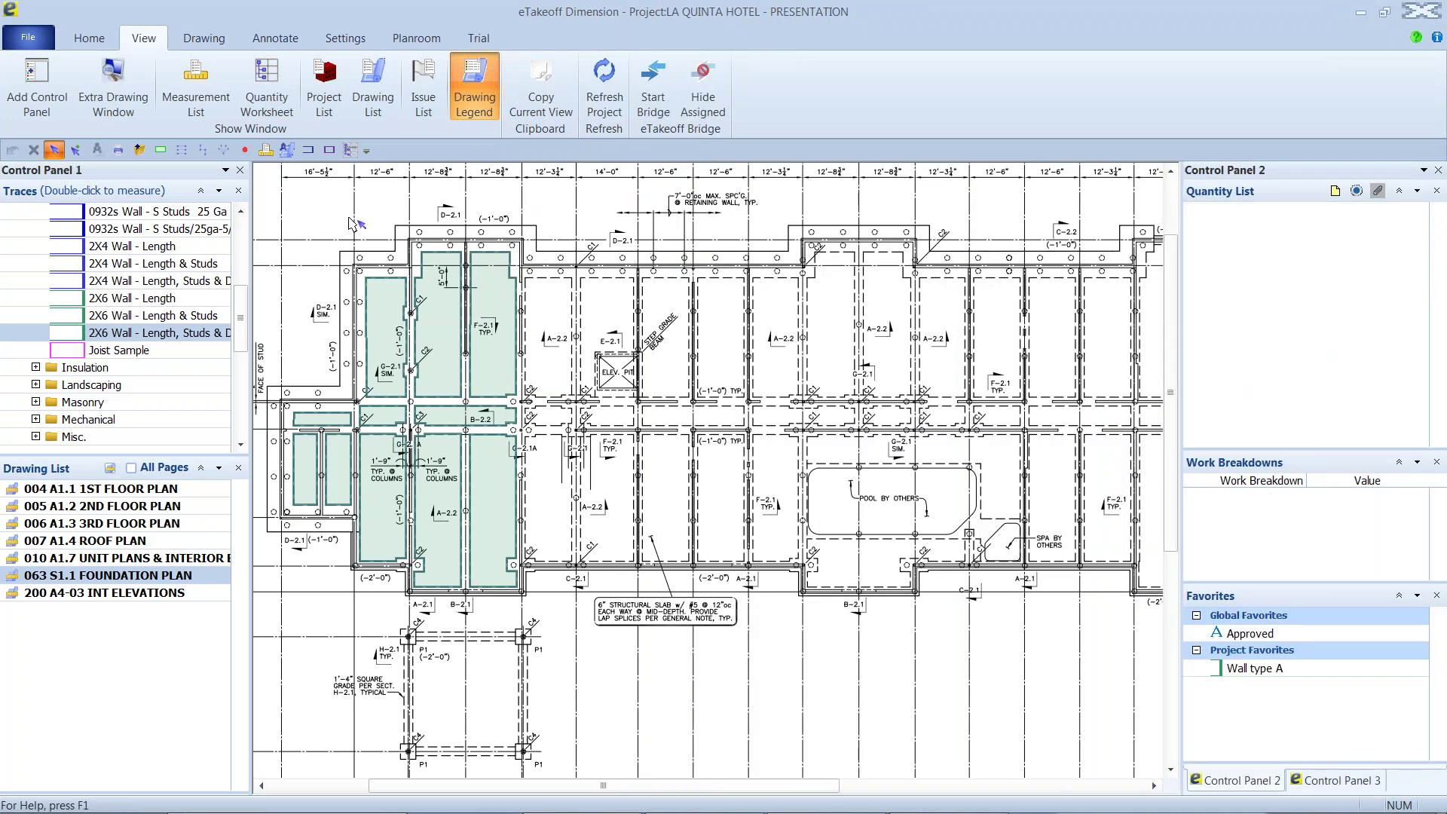
{"action": "left_click", "coordinate": [699, 83]}
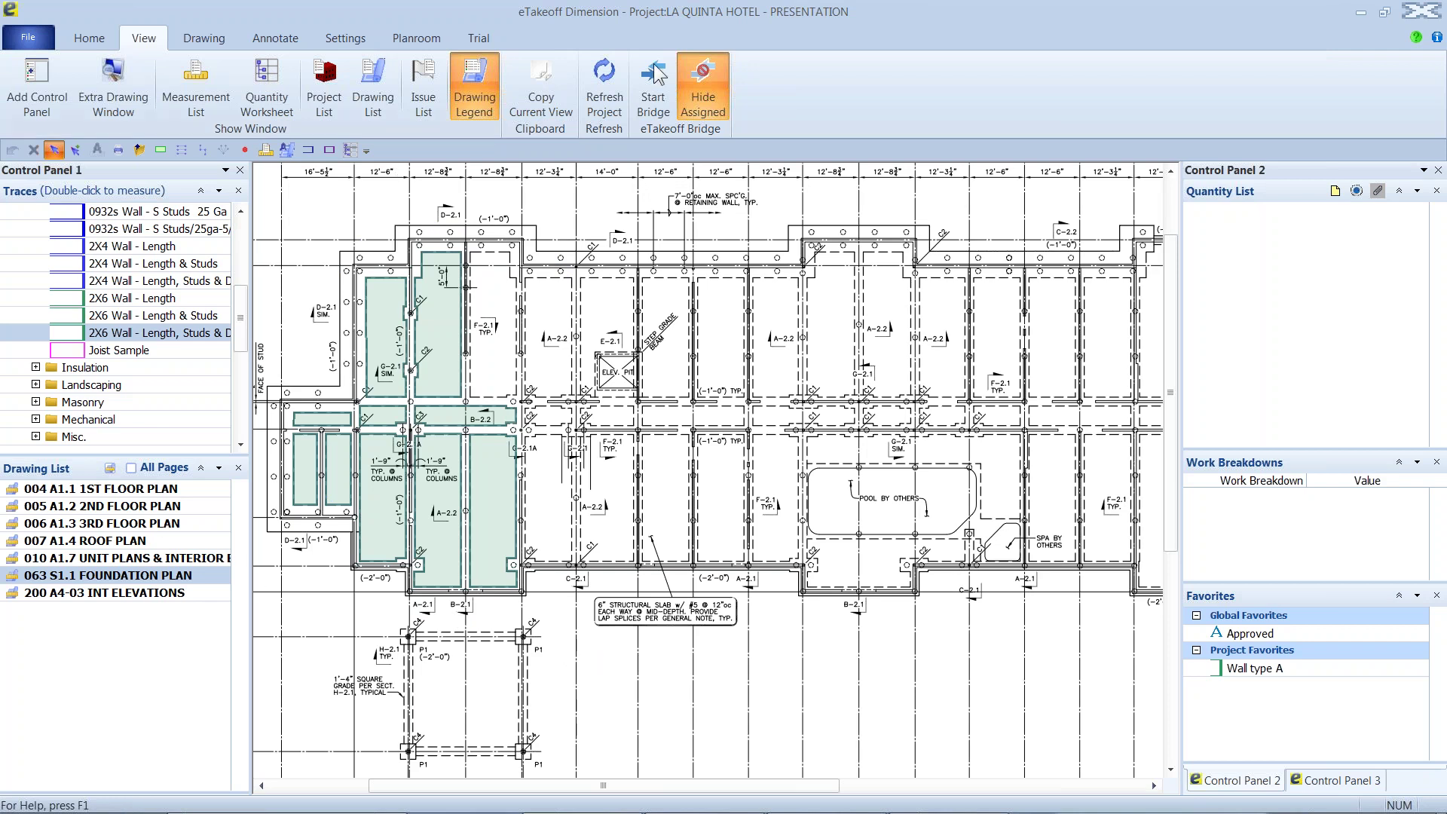
{"action": "left_click", "coordinate": [704, 88]}
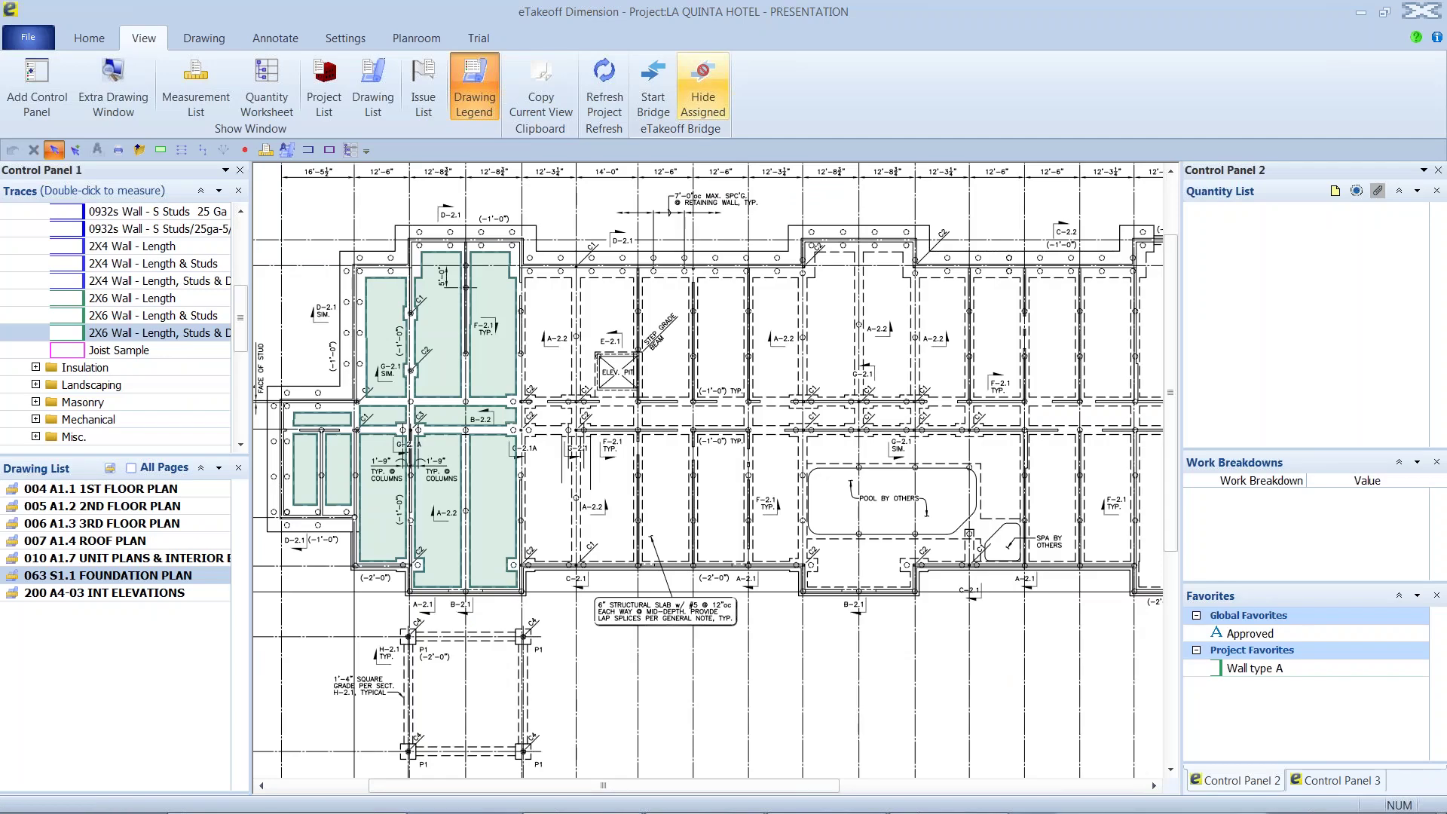
Step: Switch back to eTakeoff Bridge and enlarge the assigned Section 2 slab trace by moving its two upper corners beyond the building outline
{"action": "key", "text": "alt+Tab"}
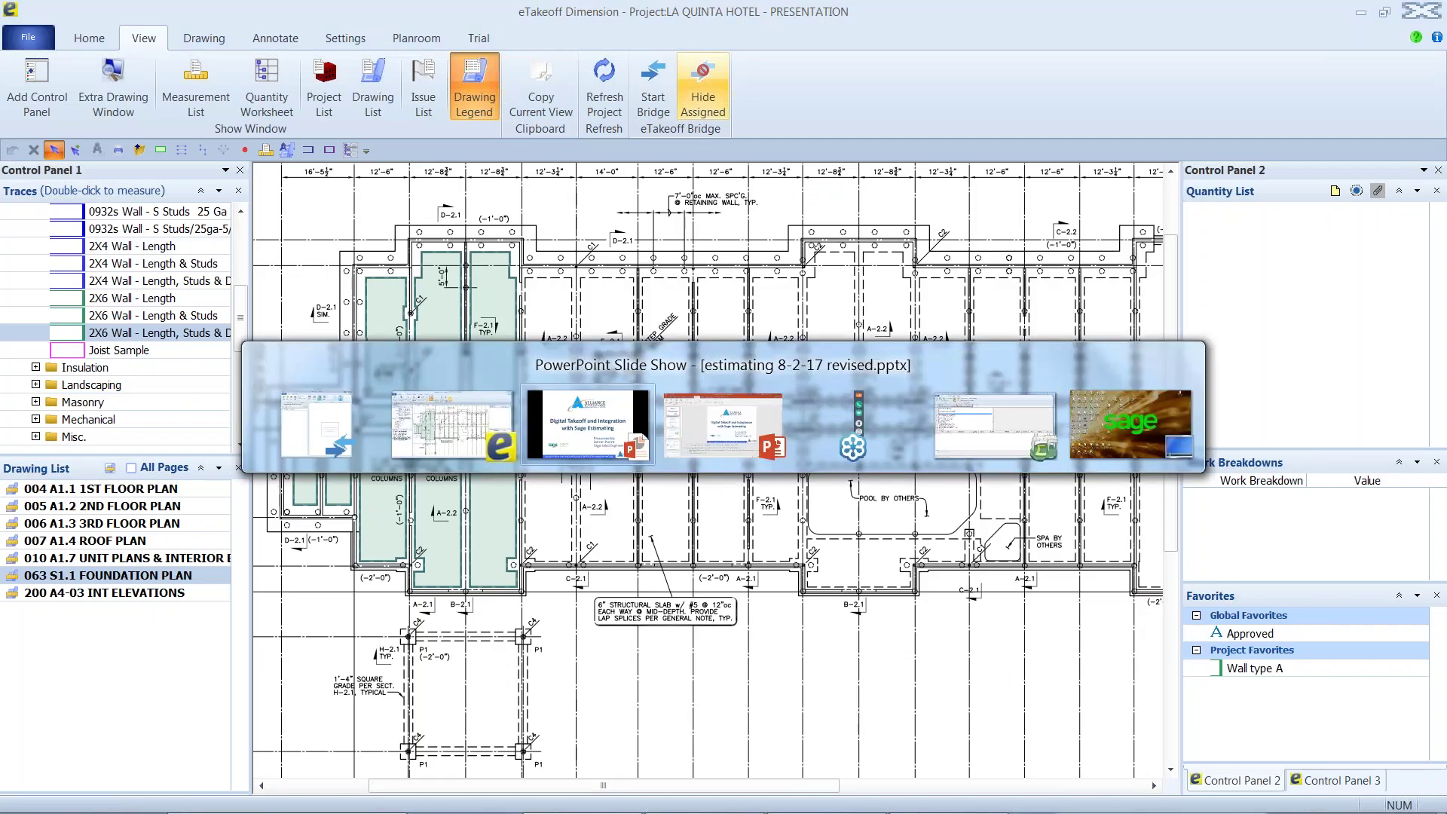
{"action": "key", "text": "alt+Tab"}
{"action": "key", "text": "alt+Tab"}
{"action": "key", "text": "alt+Tab"}
{"action": "key", "text": "alt+Tab"}
{"action": "key", "text": "alt+Tab"}
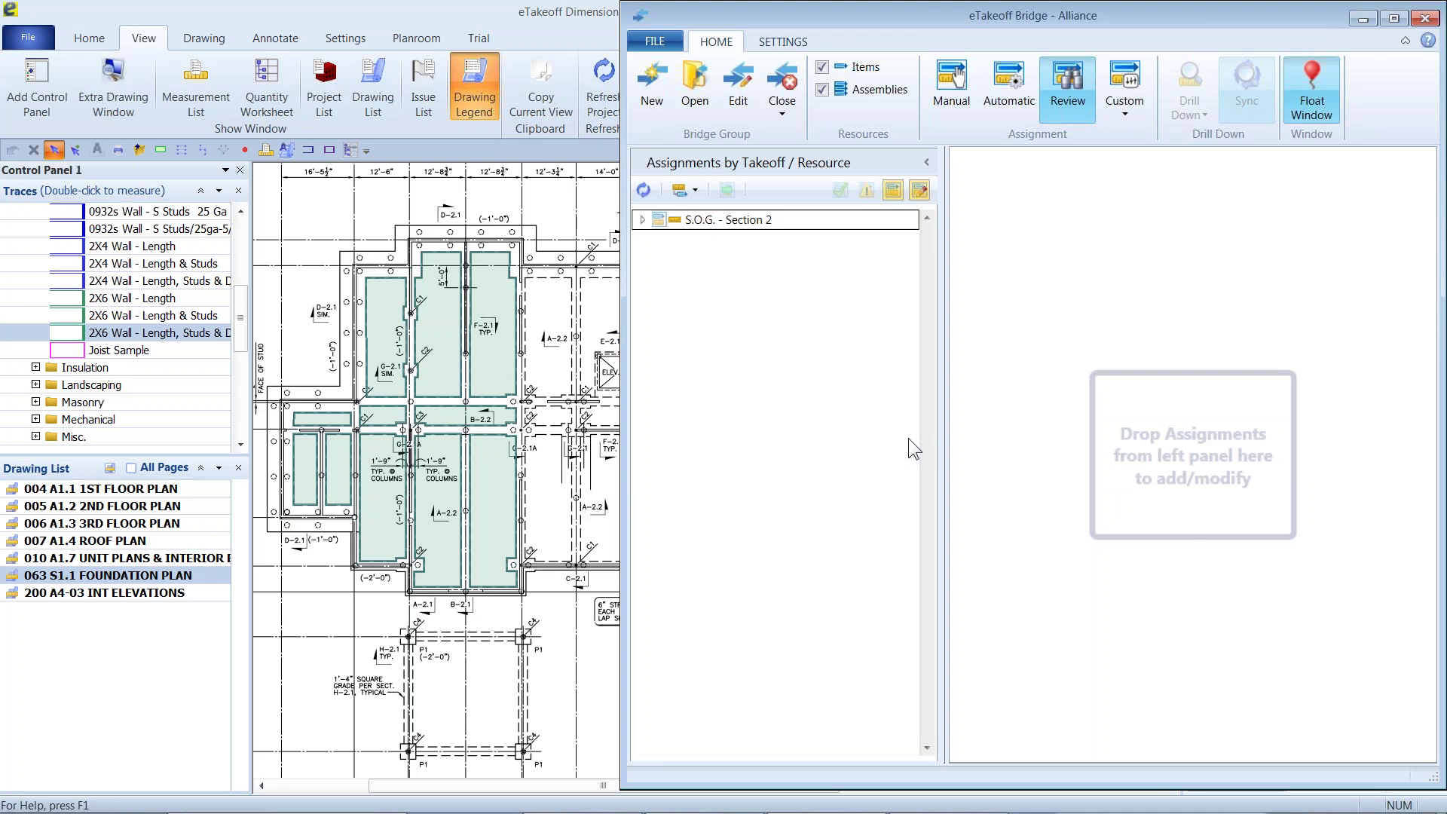
{"action": "left_click", "coordinate": [510, 293]}
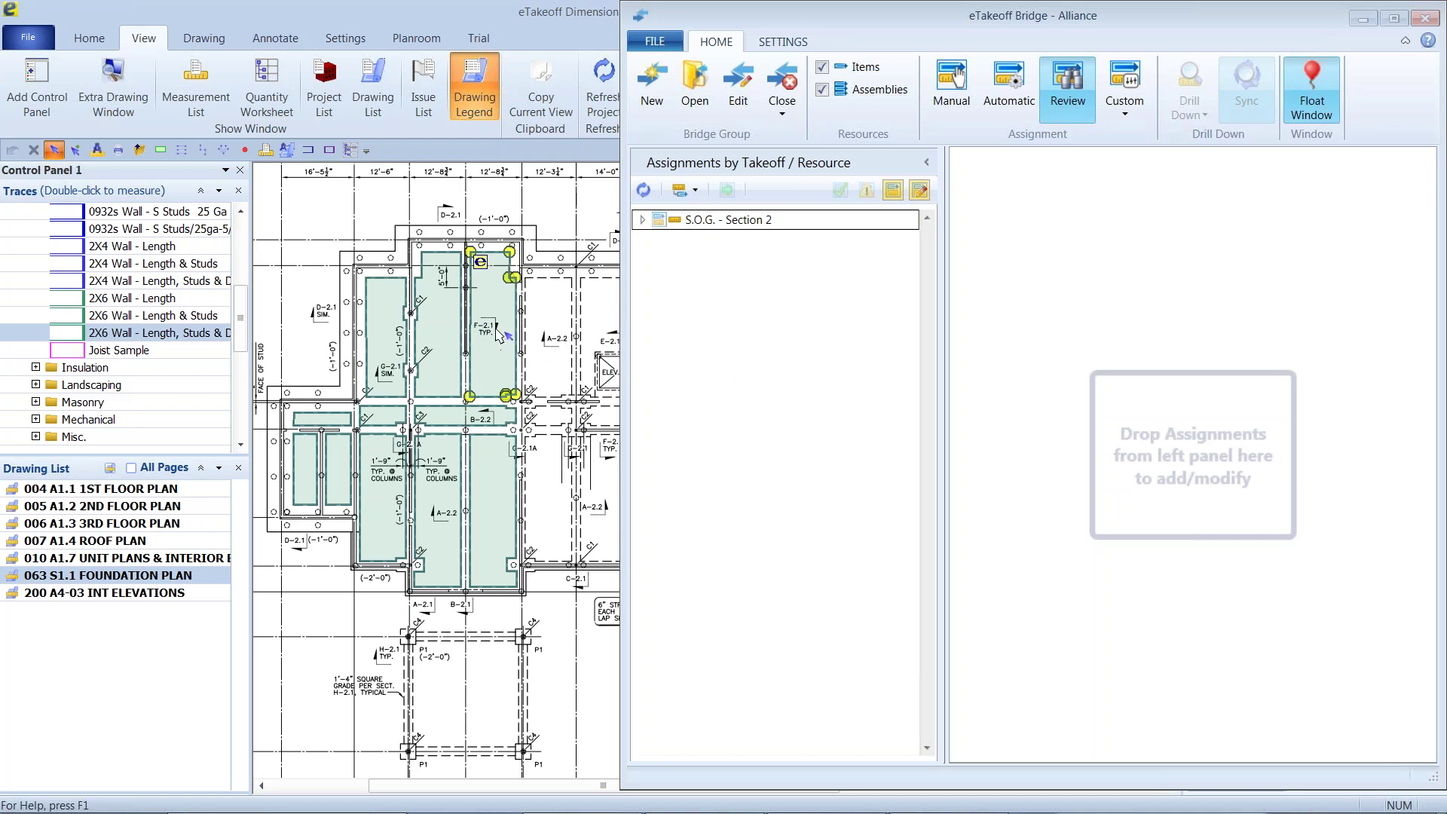
{"action": "left_click_drag", "start_coordinate": [511, 253], "coordinate": [552, 210]}
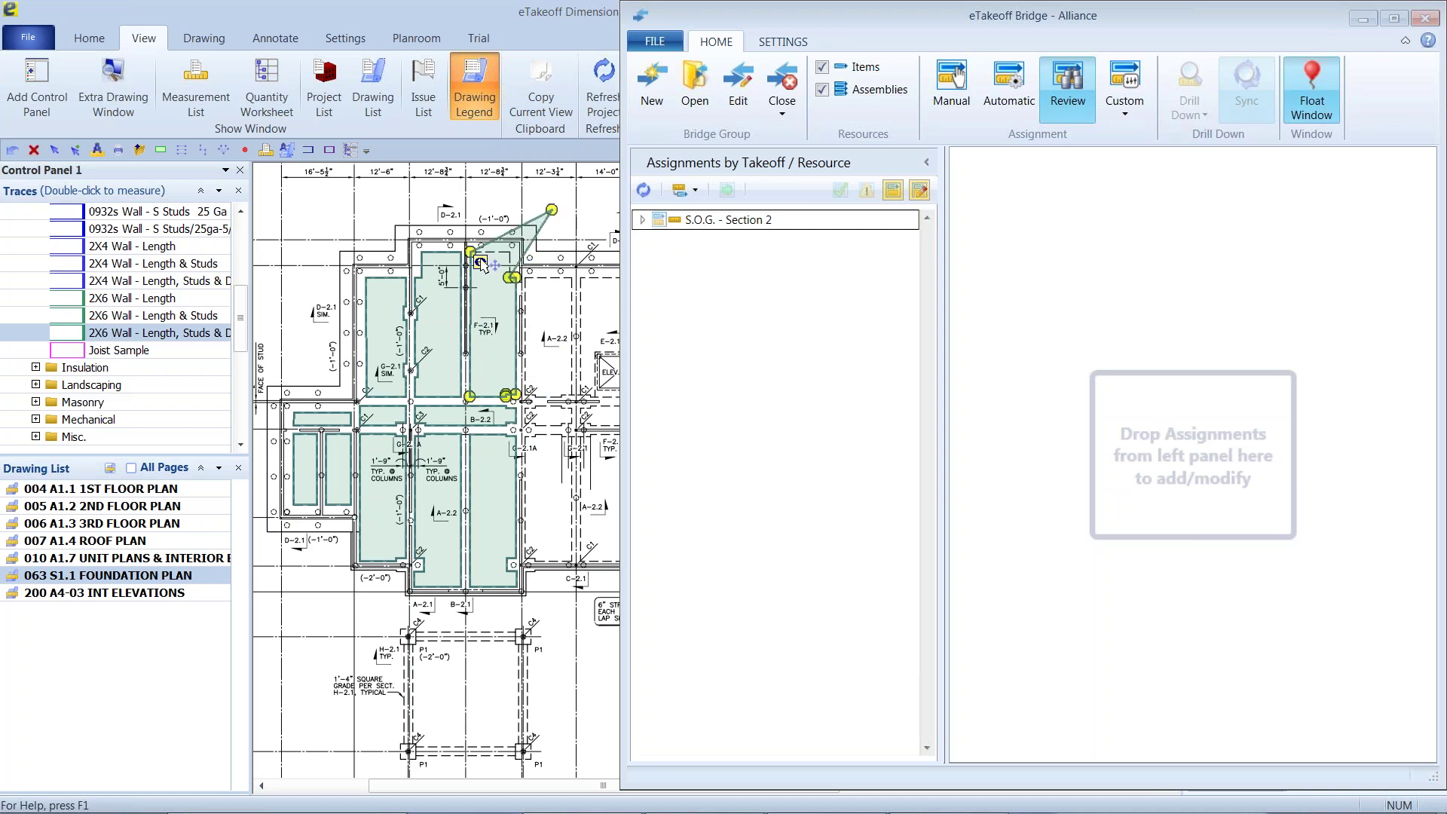
{"action": "left_click_drag", "start_coordinate": [471, 253], "coordinate": [460, 209]}
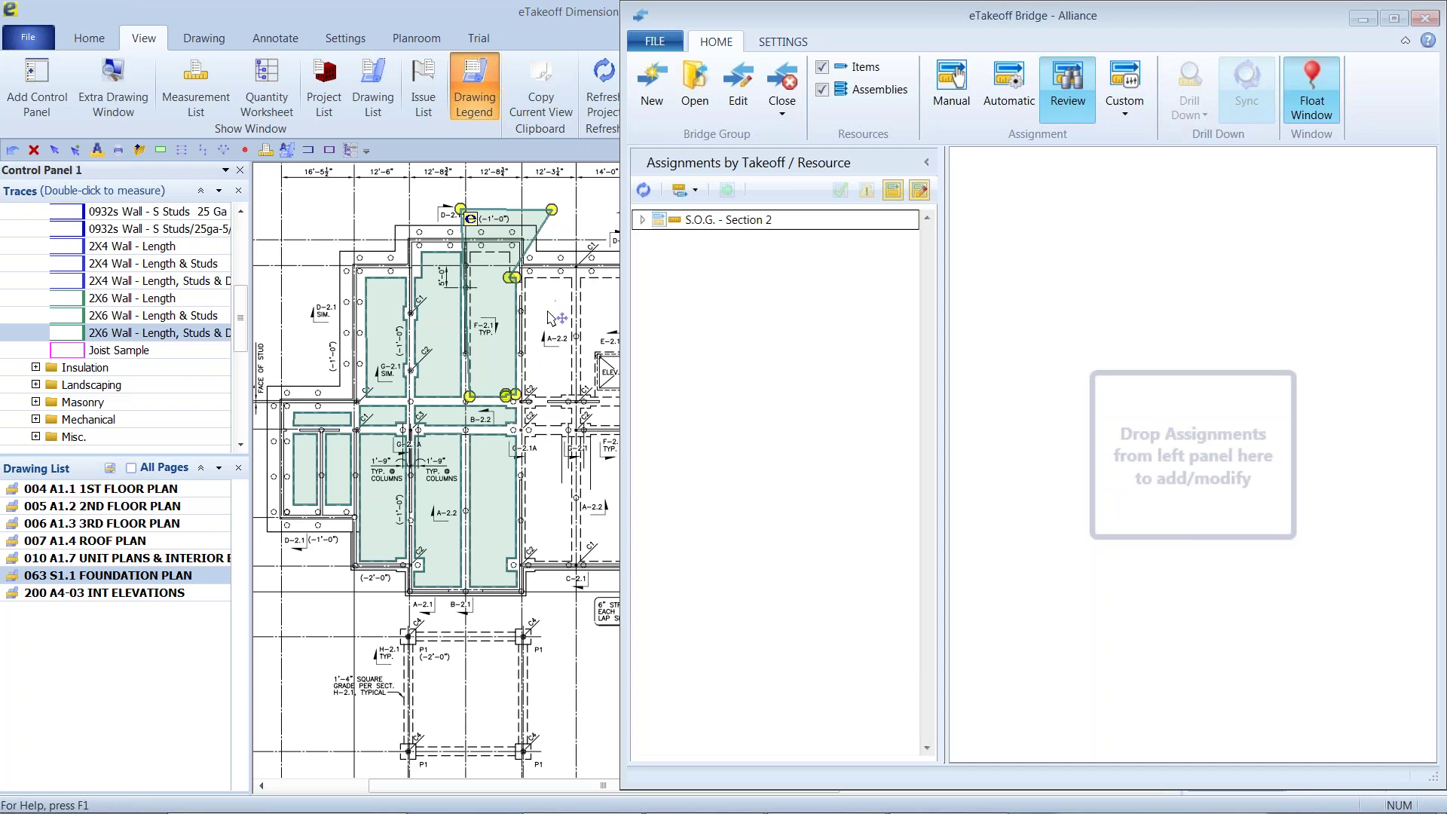
Step: Refresh the assignment review list and open the 0355c assembly assignment under S.O.G. - Section 2
{"action": "left_click", "coordinate": [643, 191]}
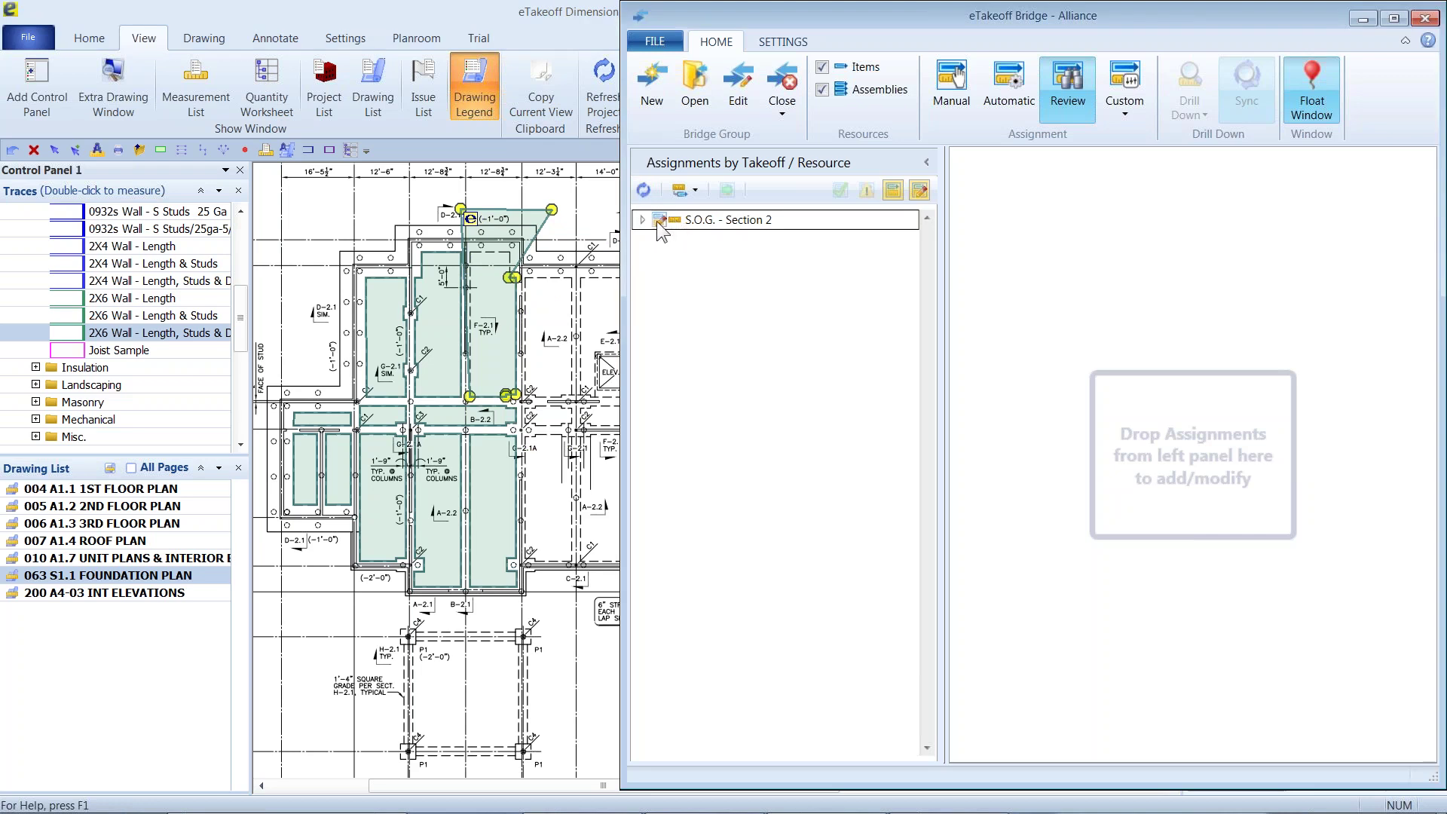
{"action": "left_click", "coordinate": [642, 219]}
{"action": "left_click", "coordinate": [685, 240]}
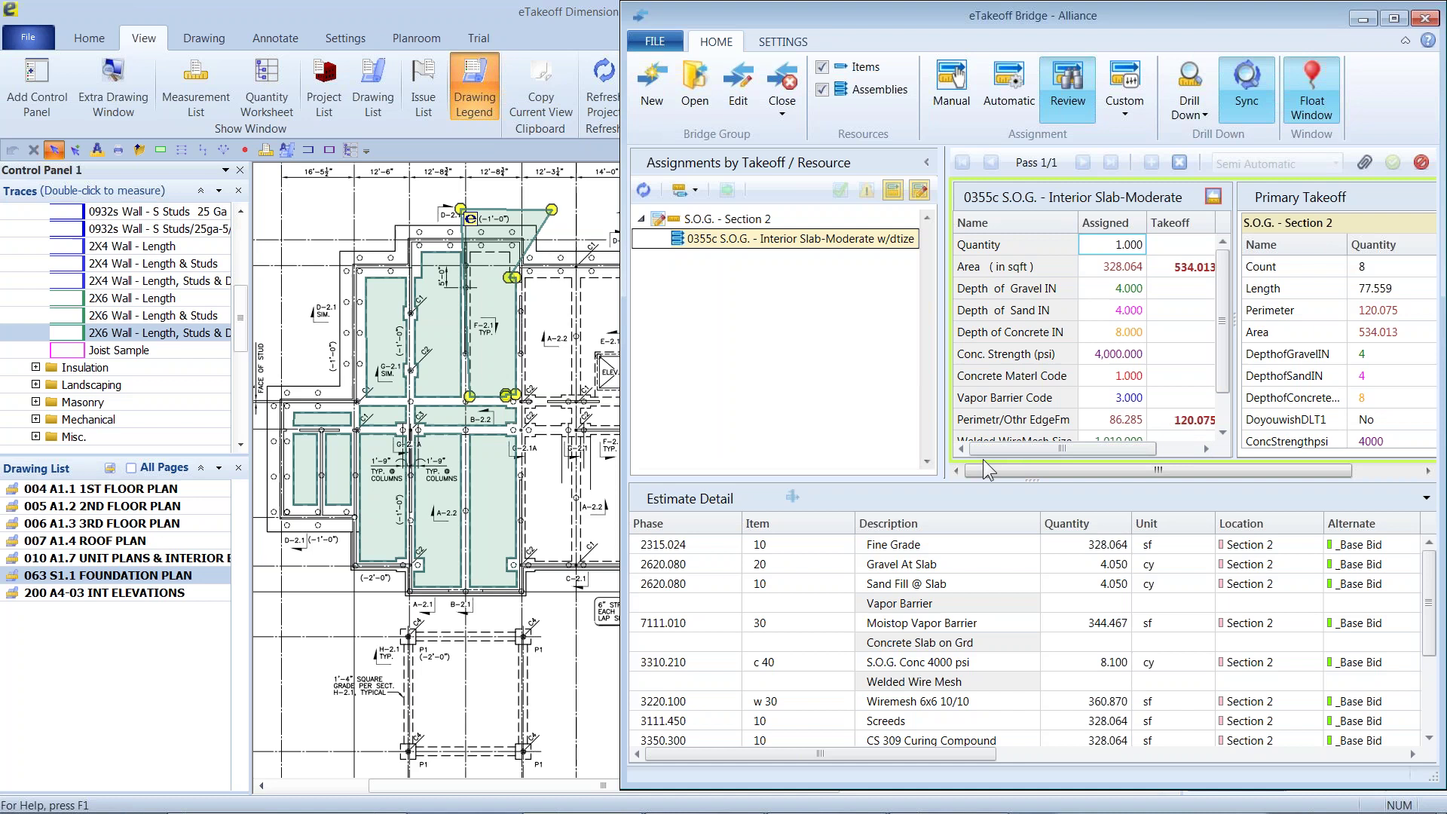
Step: Rename the assembly assignment's description to 0355c Changed in demo
{"action": "left_click", "coordinate": [1181, 201]}
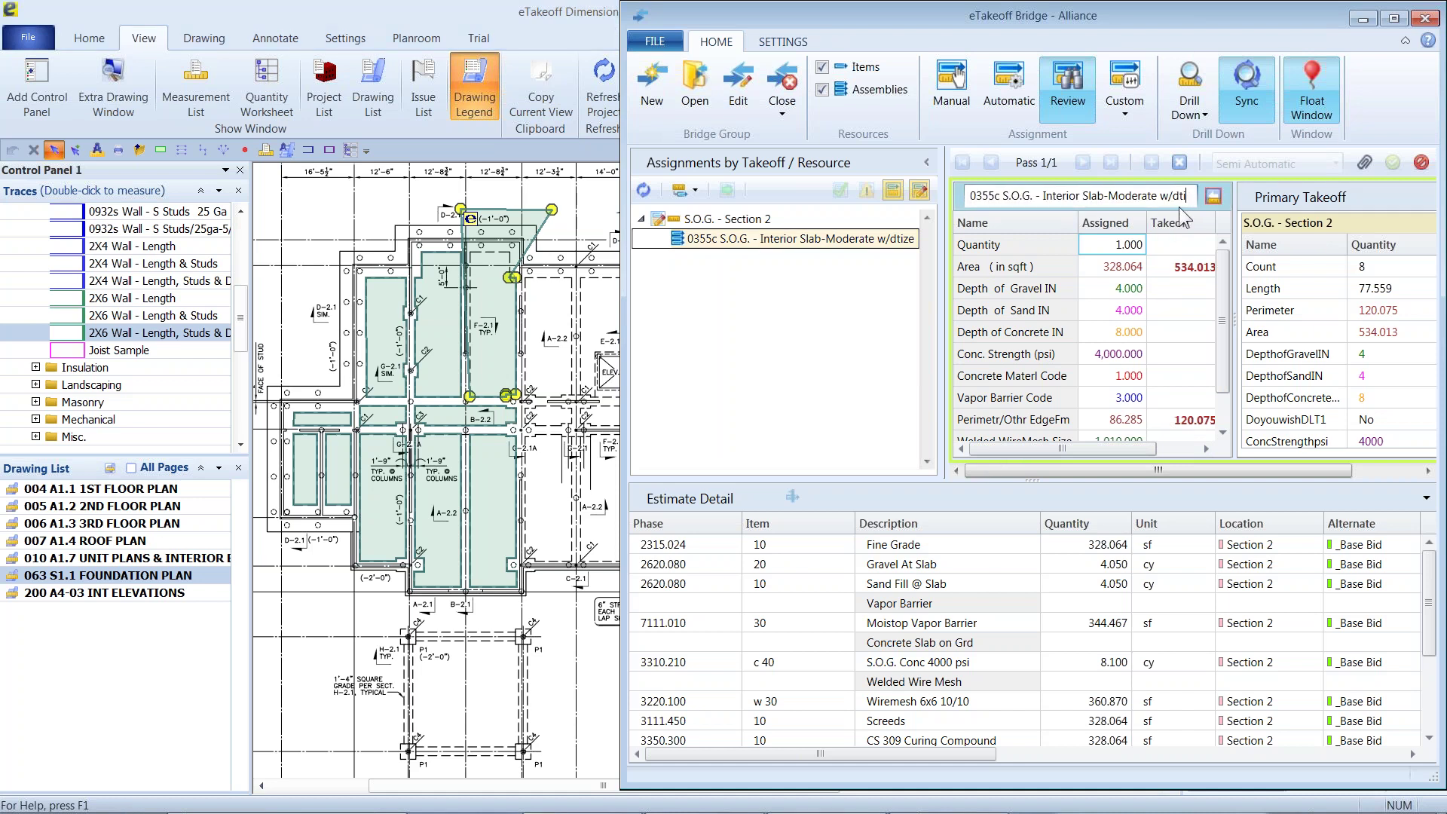
{"action": "key", "text": "BackSpace"}
{"action": "key", "text": "BackSpace"}
{"action": "key", "text": "BackSpace"}
{"action": "key", "text": "BackSpace"}
{"action": "key", "text": "BackSpace"}
{"action": "key", "text": "BackSpace"}
{"action": "key", "text": "BackSpace"}
{"action": "key", "text": "BackSpace"}
{"action": "key", "text": "BackSpace"}
{"action": "key", "text": "BackSpace"}
{"action": "key", "text": "BackSpace"}
{"action": "key", "text": "BackSpace"}
{"action": "key", "text": "BackSpace"}
{"action": "key", "text": "BackSpace"}
{"action": "key", "text": "BackSpace"}
{"action": "key", "text": "BackSpace"}
{"action": "key", "text": "BackSpace"}
{"action": "key", "text": "BackSpace"}
{"action": "key", "text": "BackSpace"}
{"action": "key", "text": "BackSpace"}
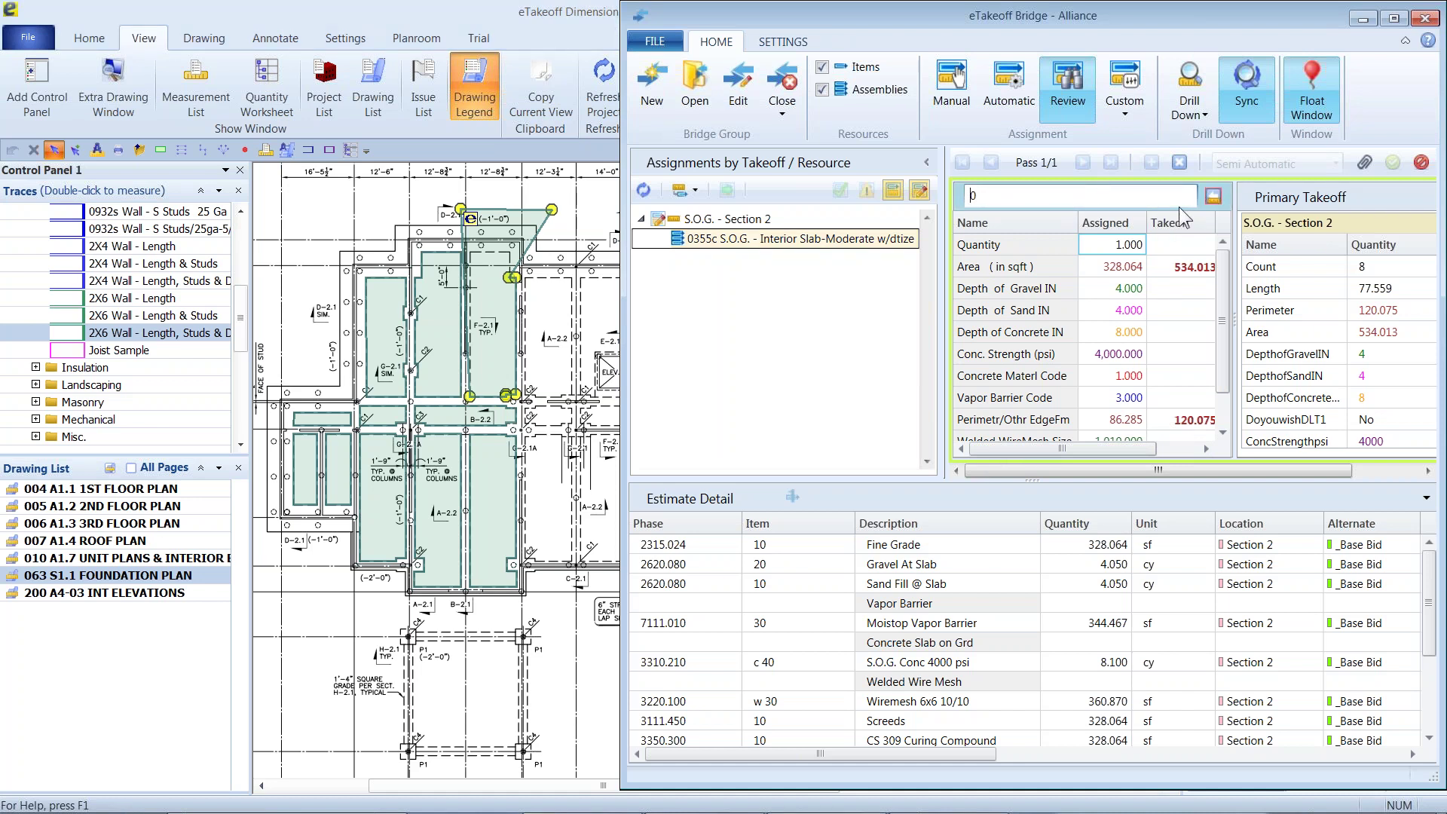
{"action": "type", "text": "Changed"}
{"action": "key", "text": "Delete"}
{"action": "type", "text": "in demo"}
{"action": "left_click", "coordinate": [1103, 281]}
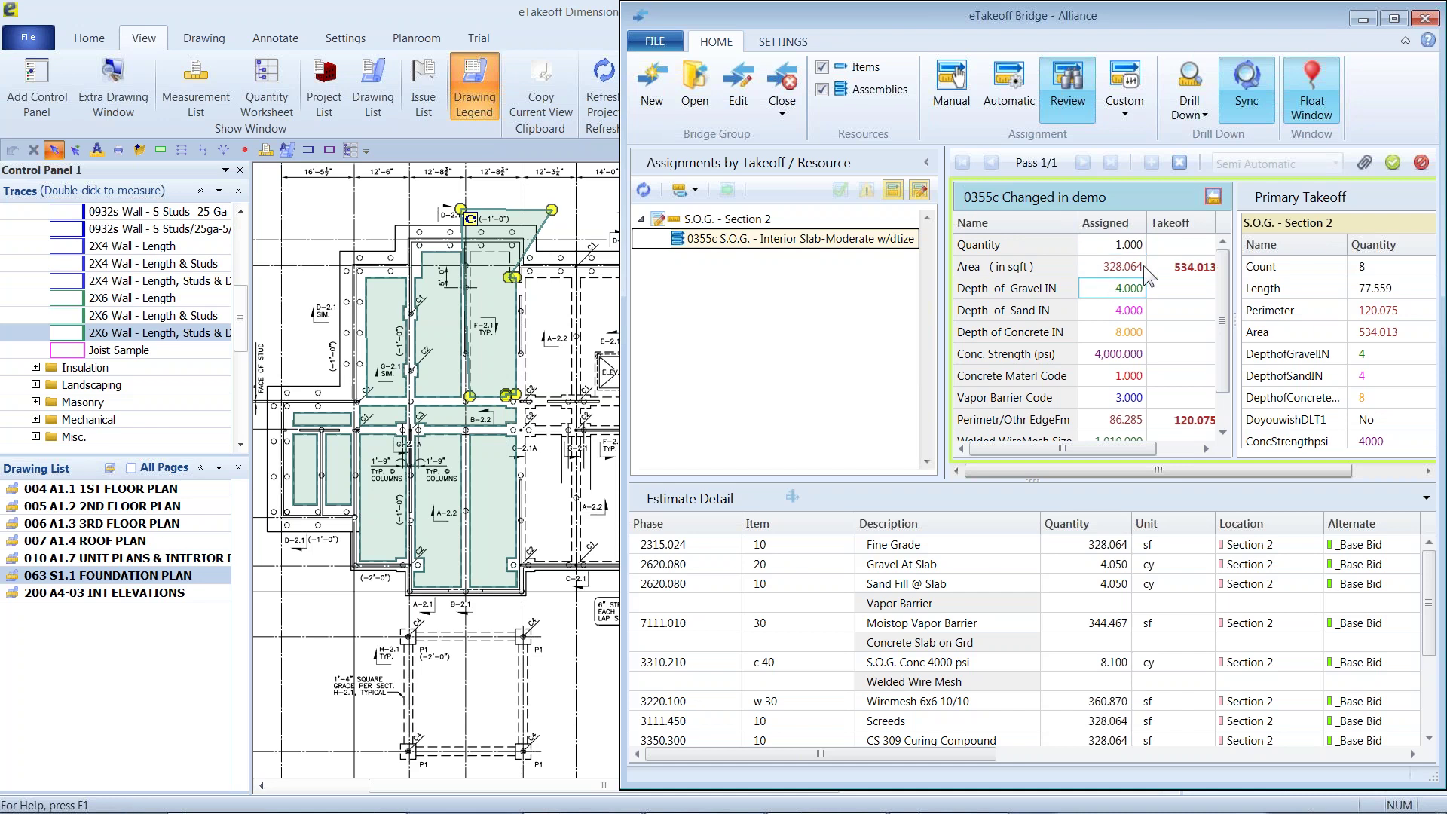
Step: Attach the note "Note on why this changed" to the assembly assignment
{"action": "left_click", "coordinate": [1364, 164]}
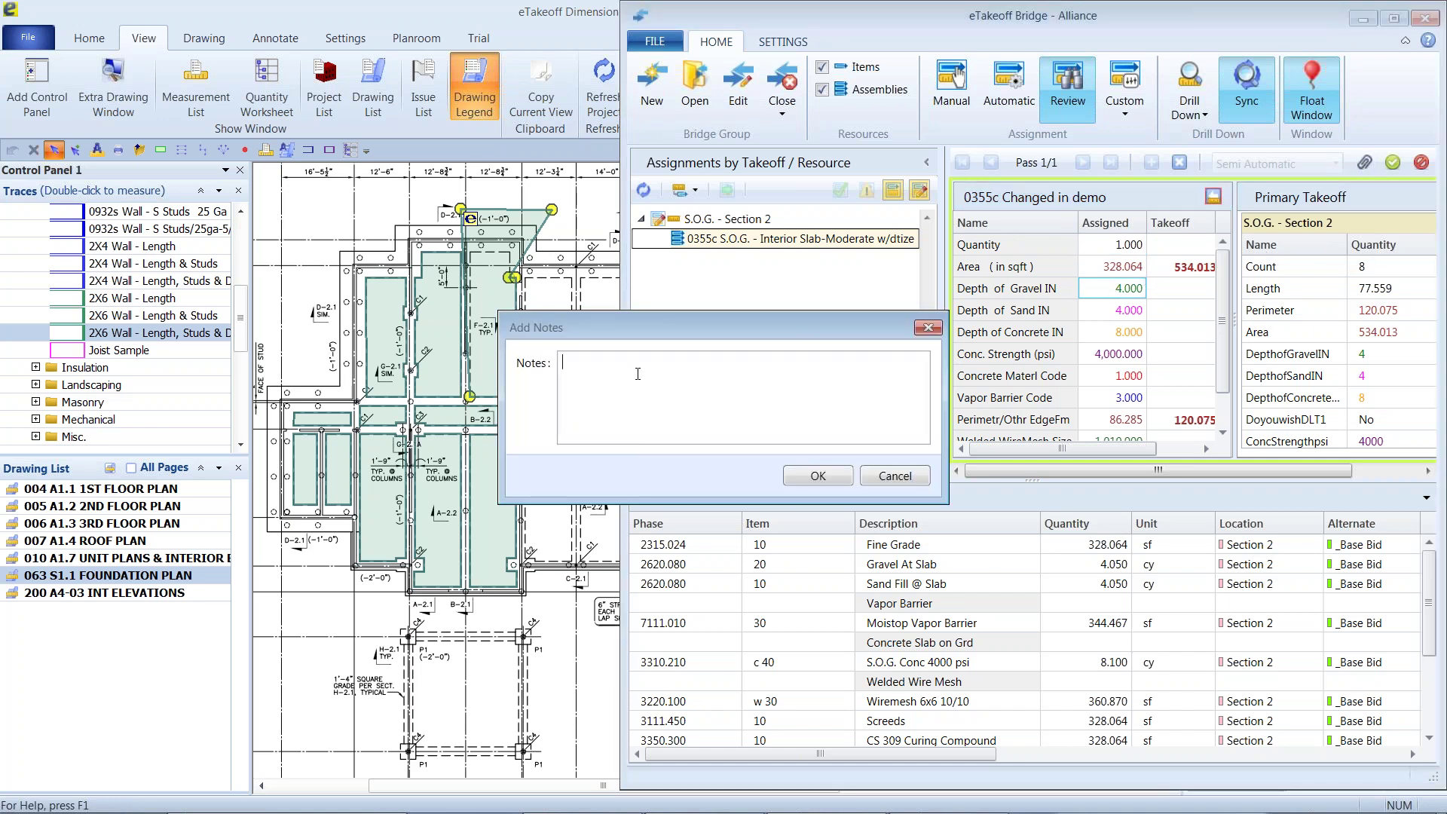
{"action": "type", "text": "Note"}
{"action": "type", "text": "on why this changed"}
{"action": "left_click", "coordinate": [823, 474]}
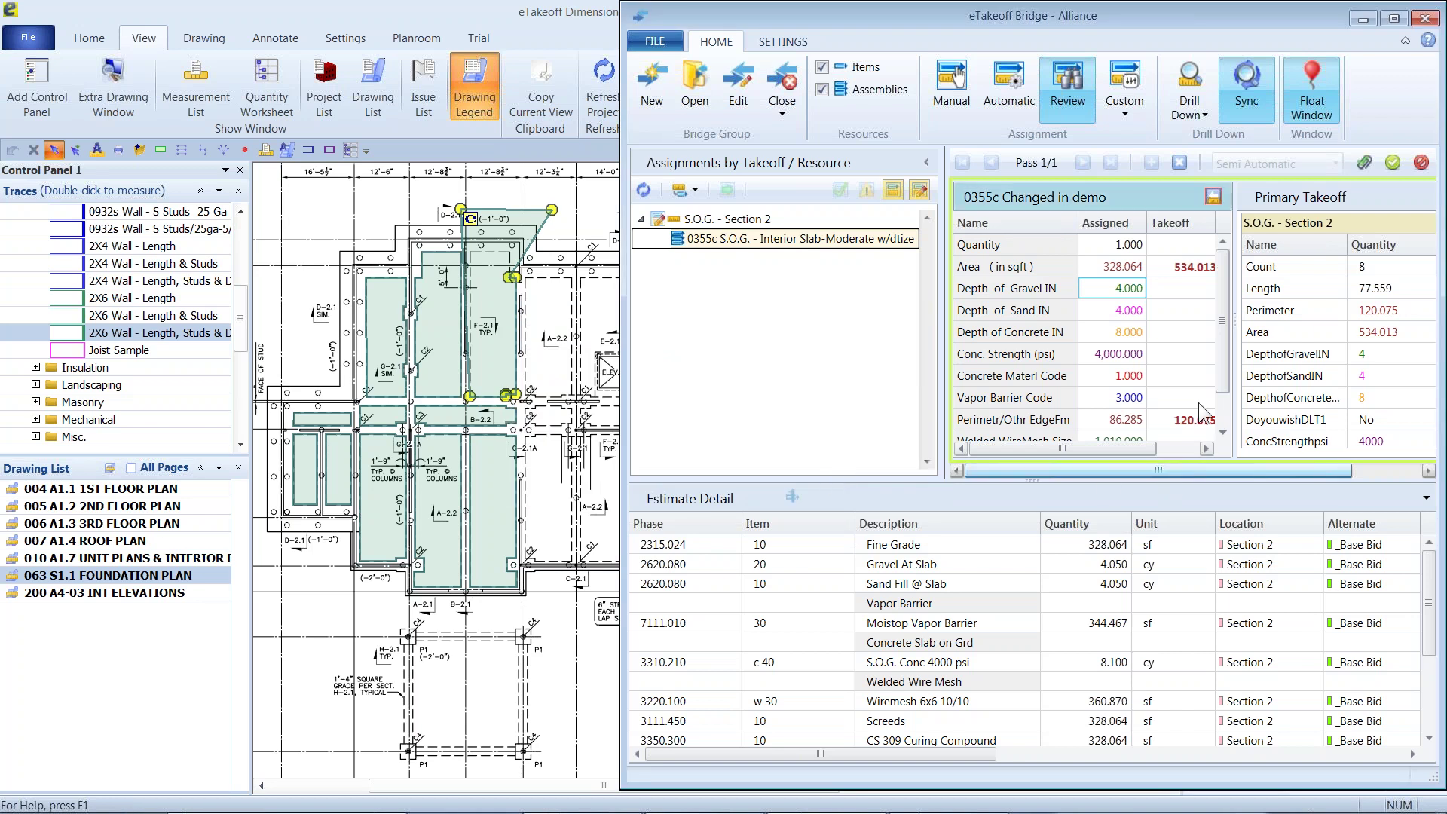
Step: Update the assigned quantities from the changed slab takeoff and save the assignment
{"action": "left_click", "coordinate": [1210, 195]}
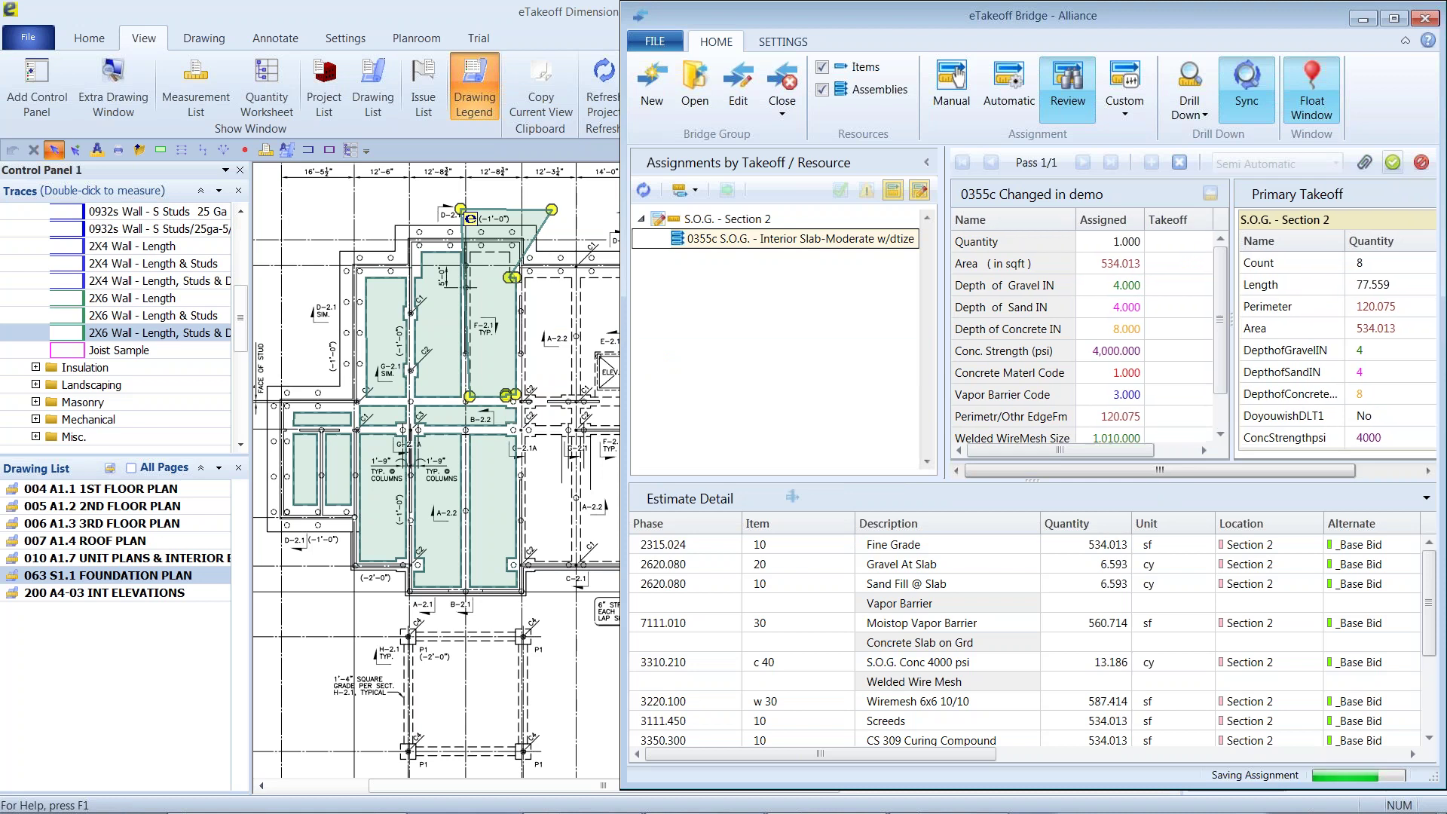
{"action": "left_click", "coordinate": [1391, 163]}
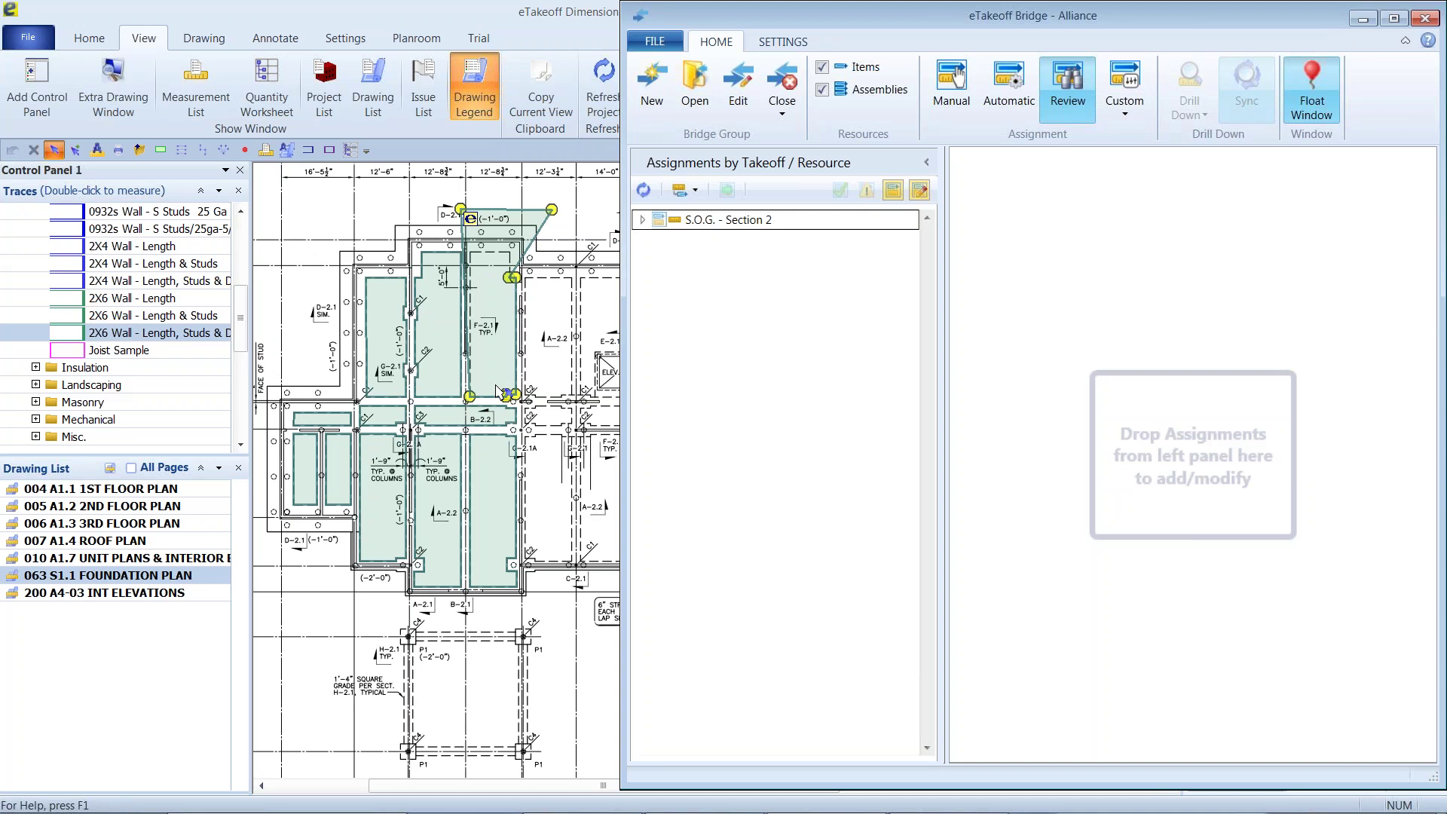
Step: Run automatic assignment for all the listed flooring and S.O.G. takeoffs
{"action": "left_click", "coordinate": [1013, 94]}
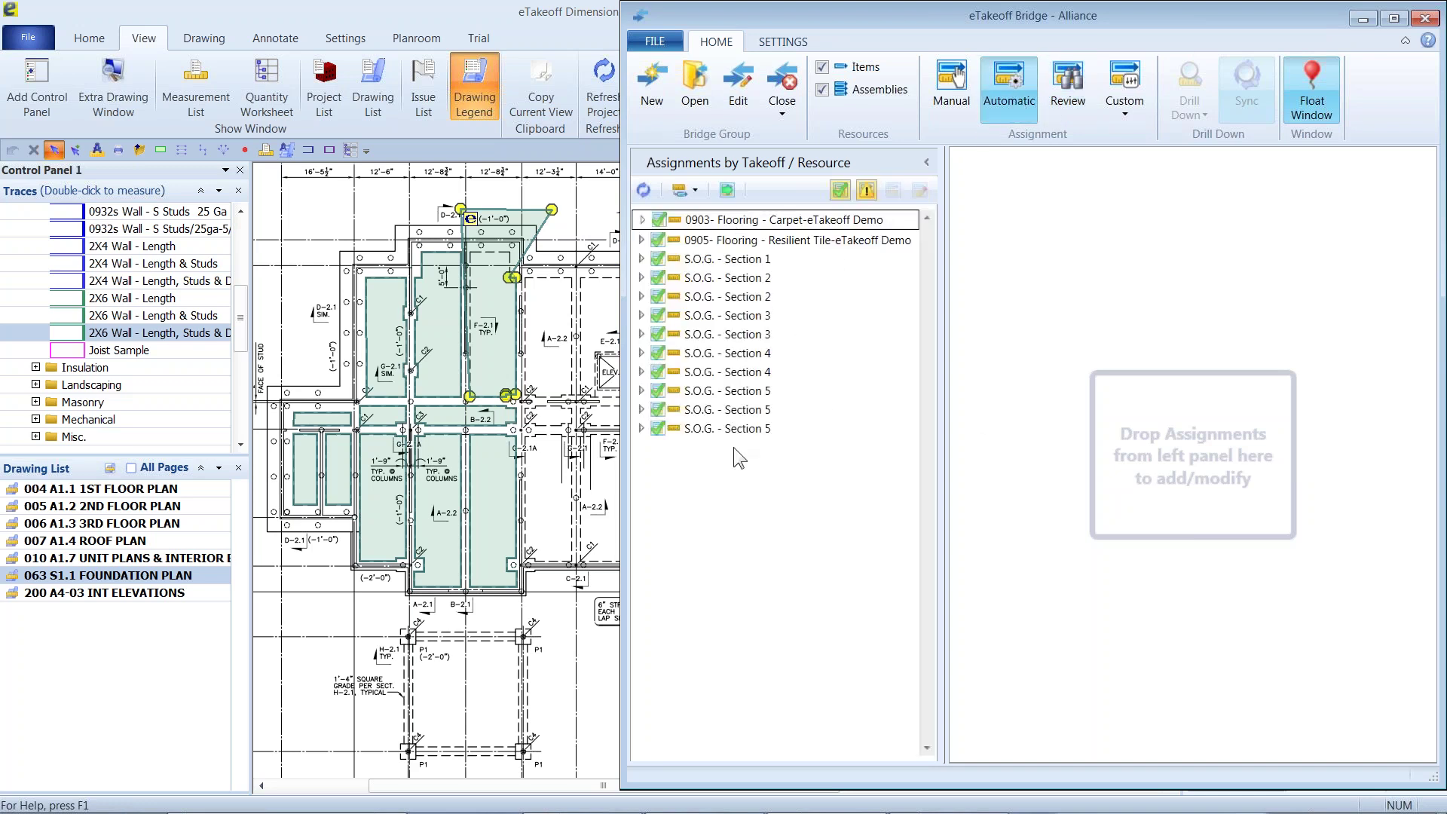
{"action": "left_click", "coordinate": [727, 191]}
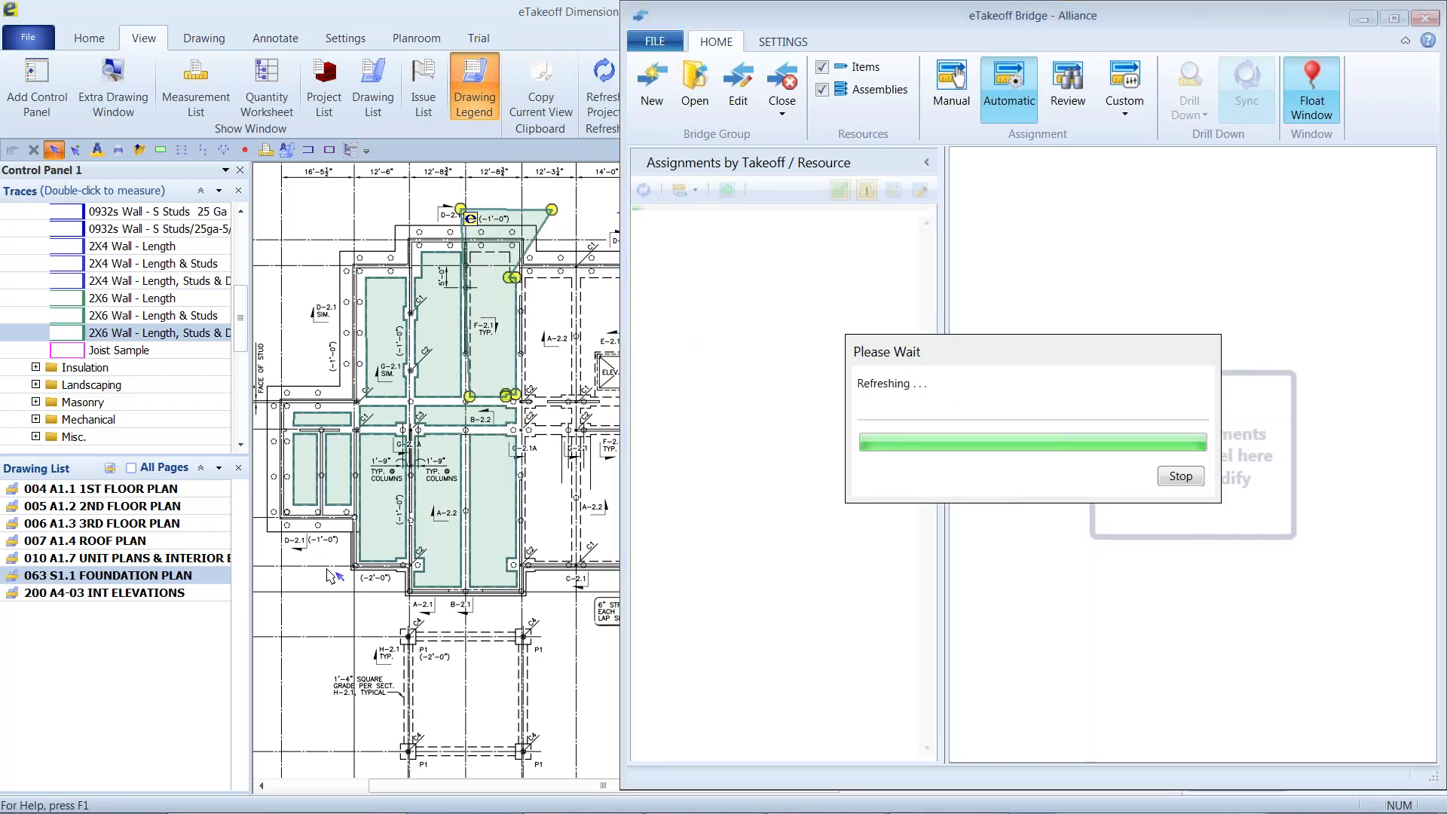
{"action": "left_click", "coordinate": [1144, 441]}
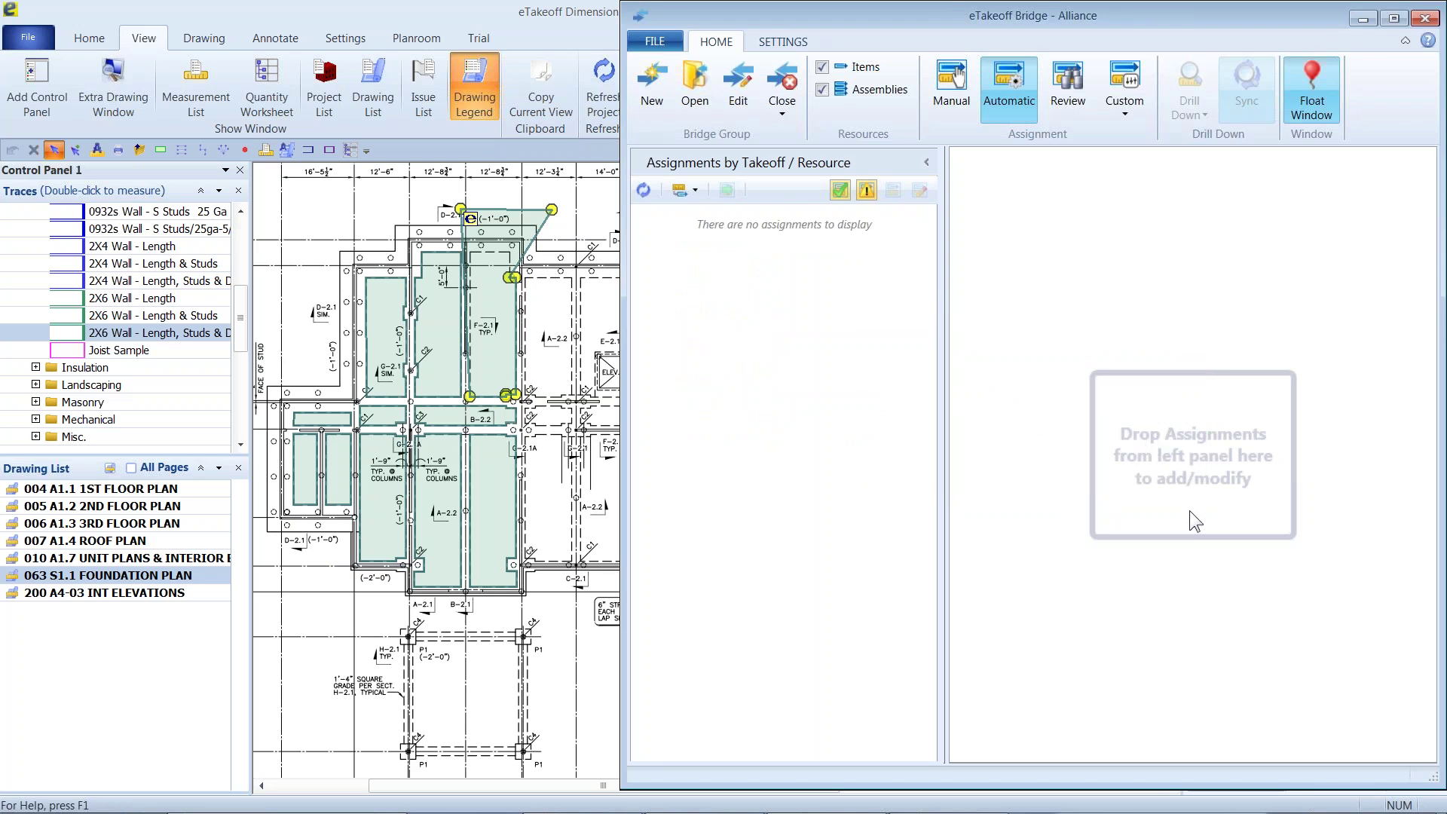
Step: Go to the Alliance estimate in Sage Estimating, minimize the Bridge window and close the Default Takeoff Values window
{"action": "left_click", "coordinate": [784, 104]}
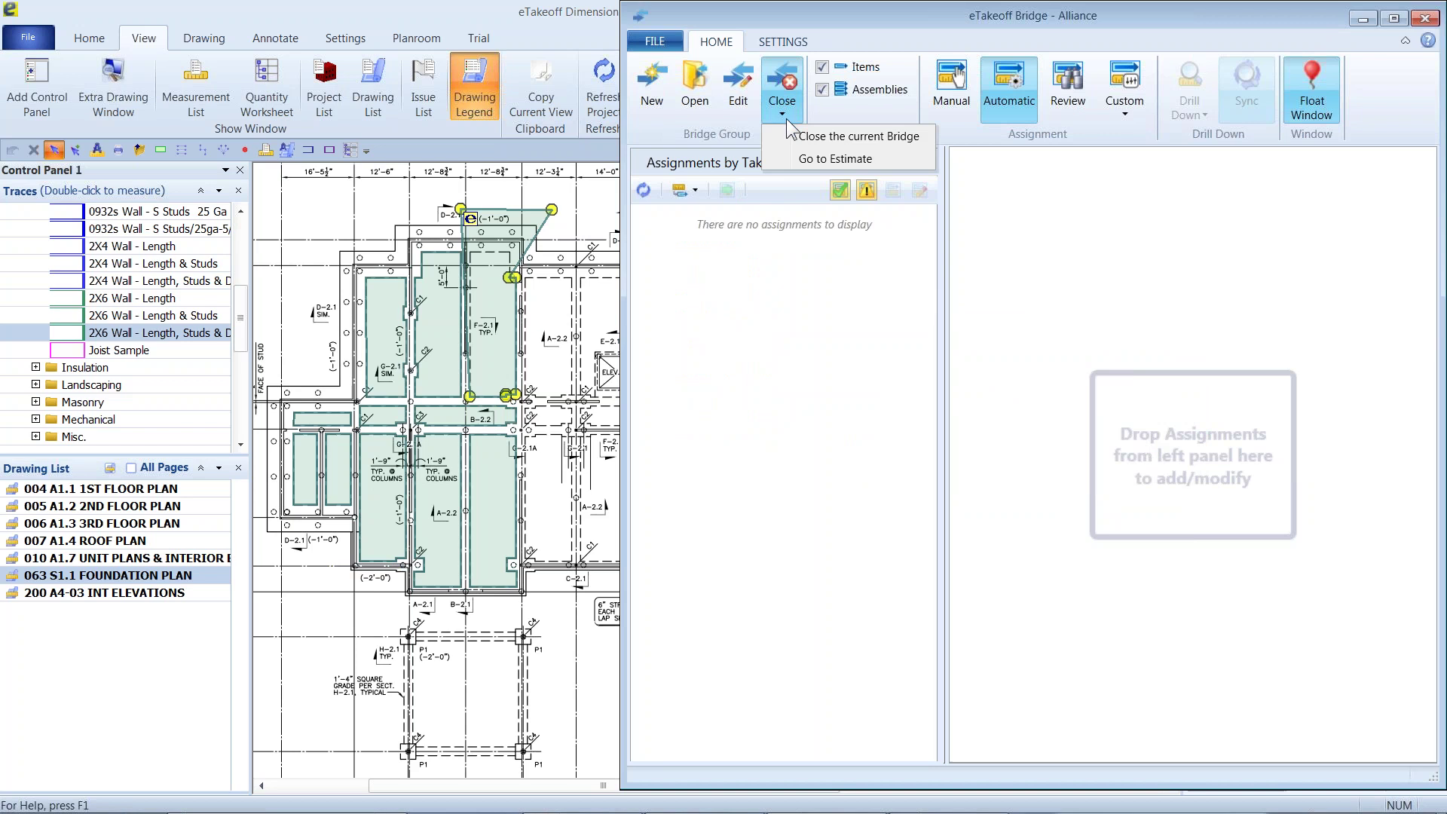
{"action": "left_click", "coordinate": [829, 159]}
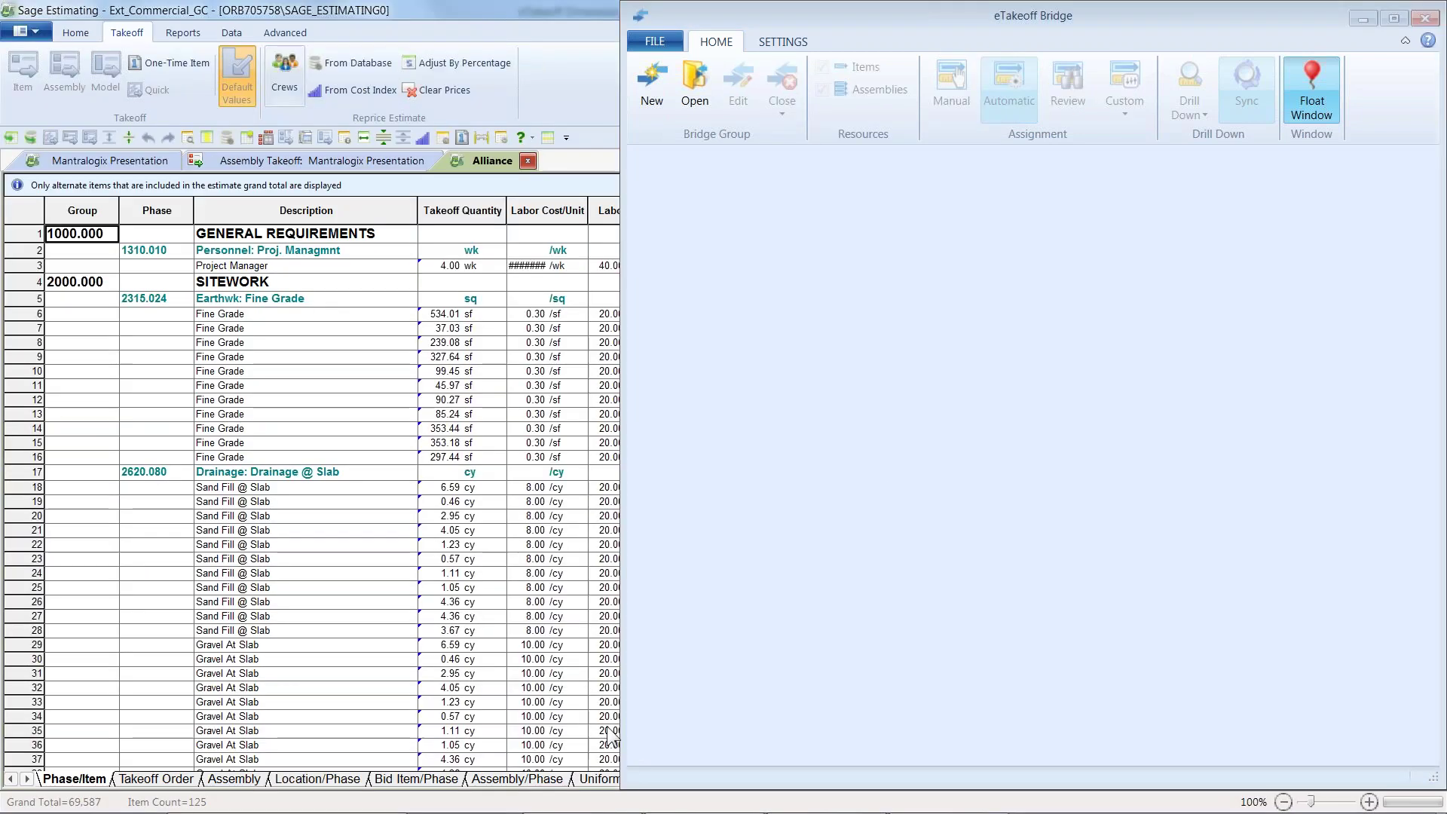
{"action": "left_click", "coordinate": [1360, 19]}
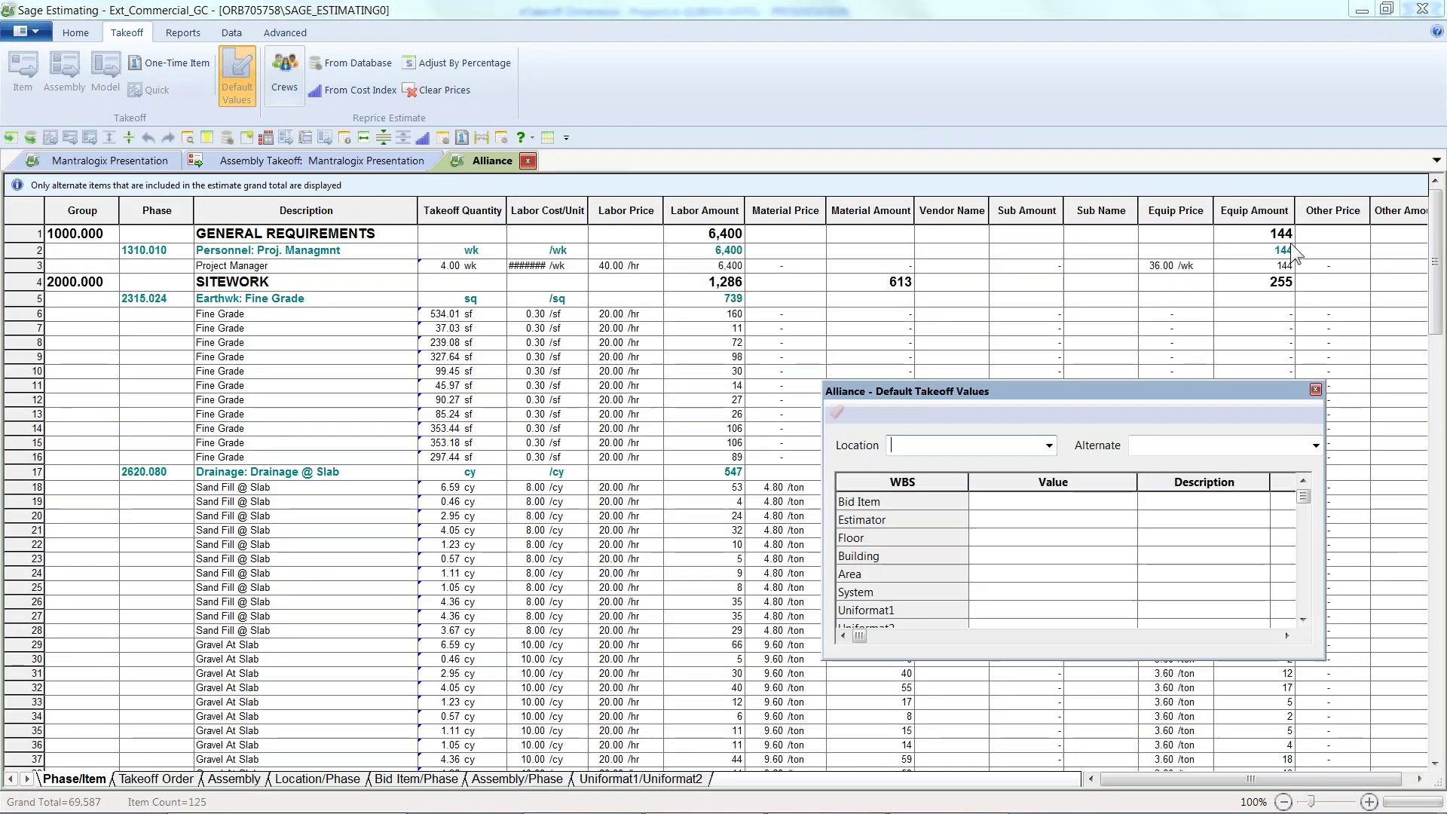
{"action": "left_click", "coordinate": [1314, 389]}
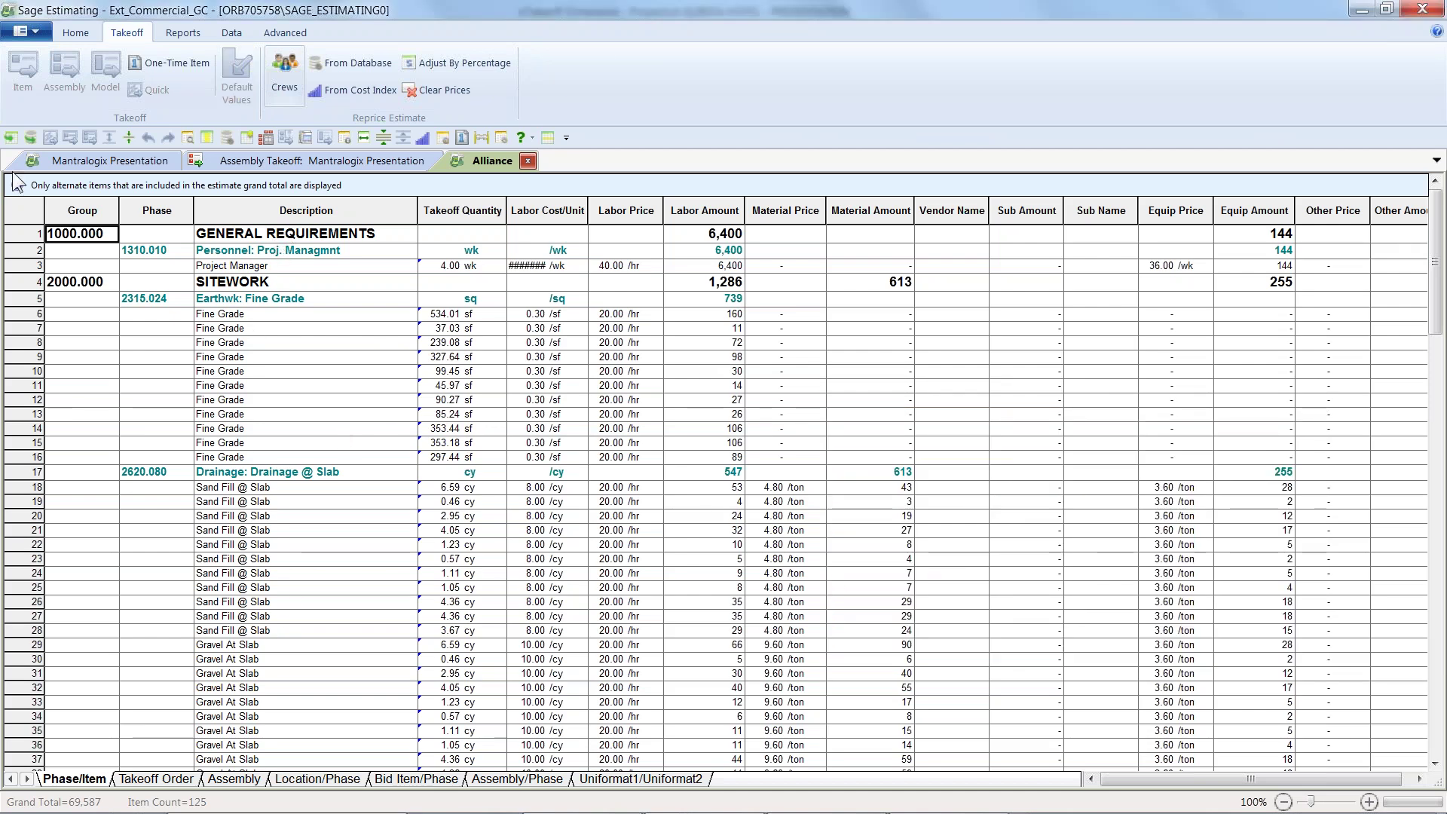
{"action": "left_click", "coordinate": [73, 34]}
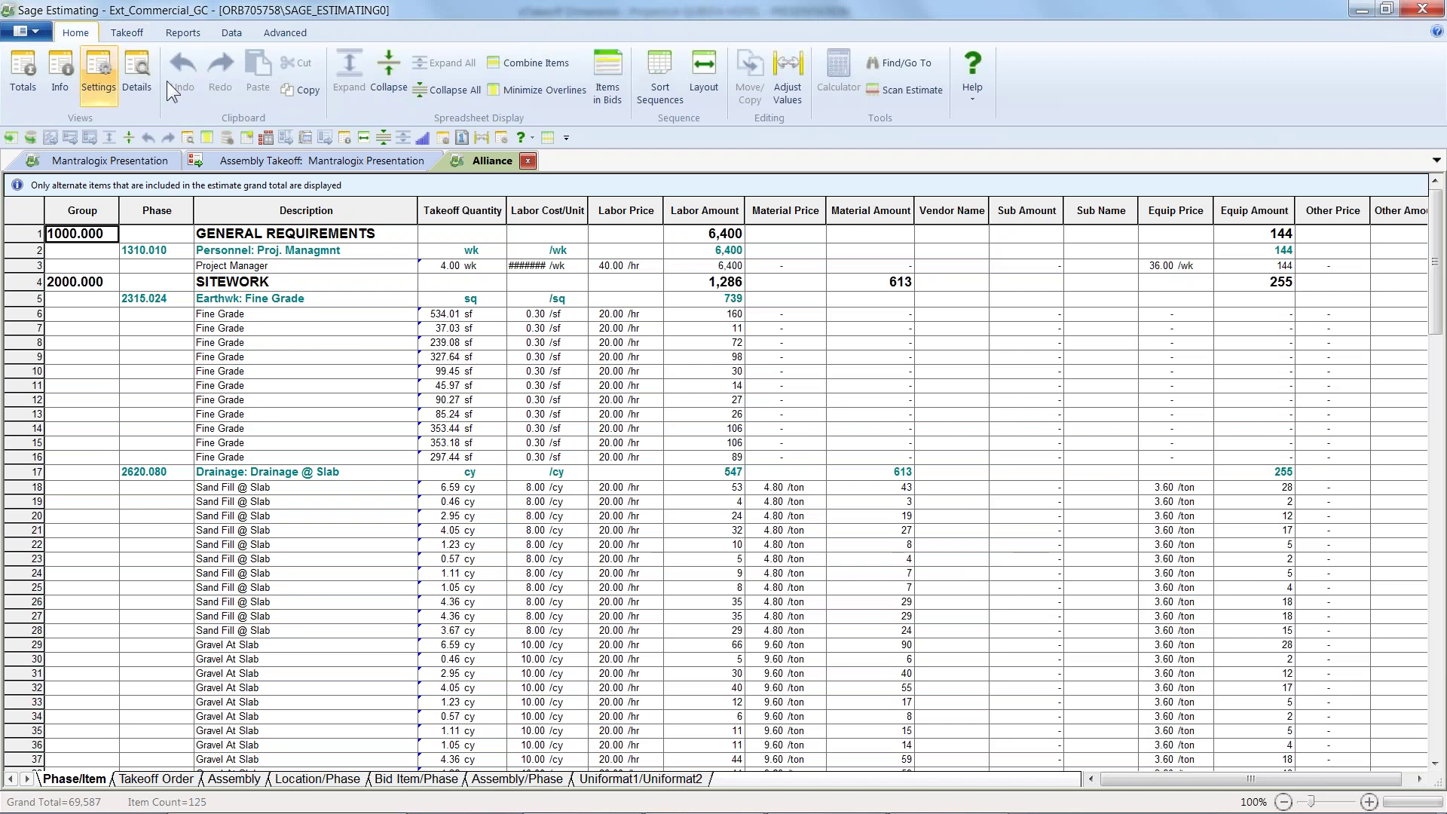
Step: Combine the matching items in the Alliance Phase/Item spreadsheet and widen the Labor Cost/Unit column
{"action": "left_click", "coordinate": [536, 64]}
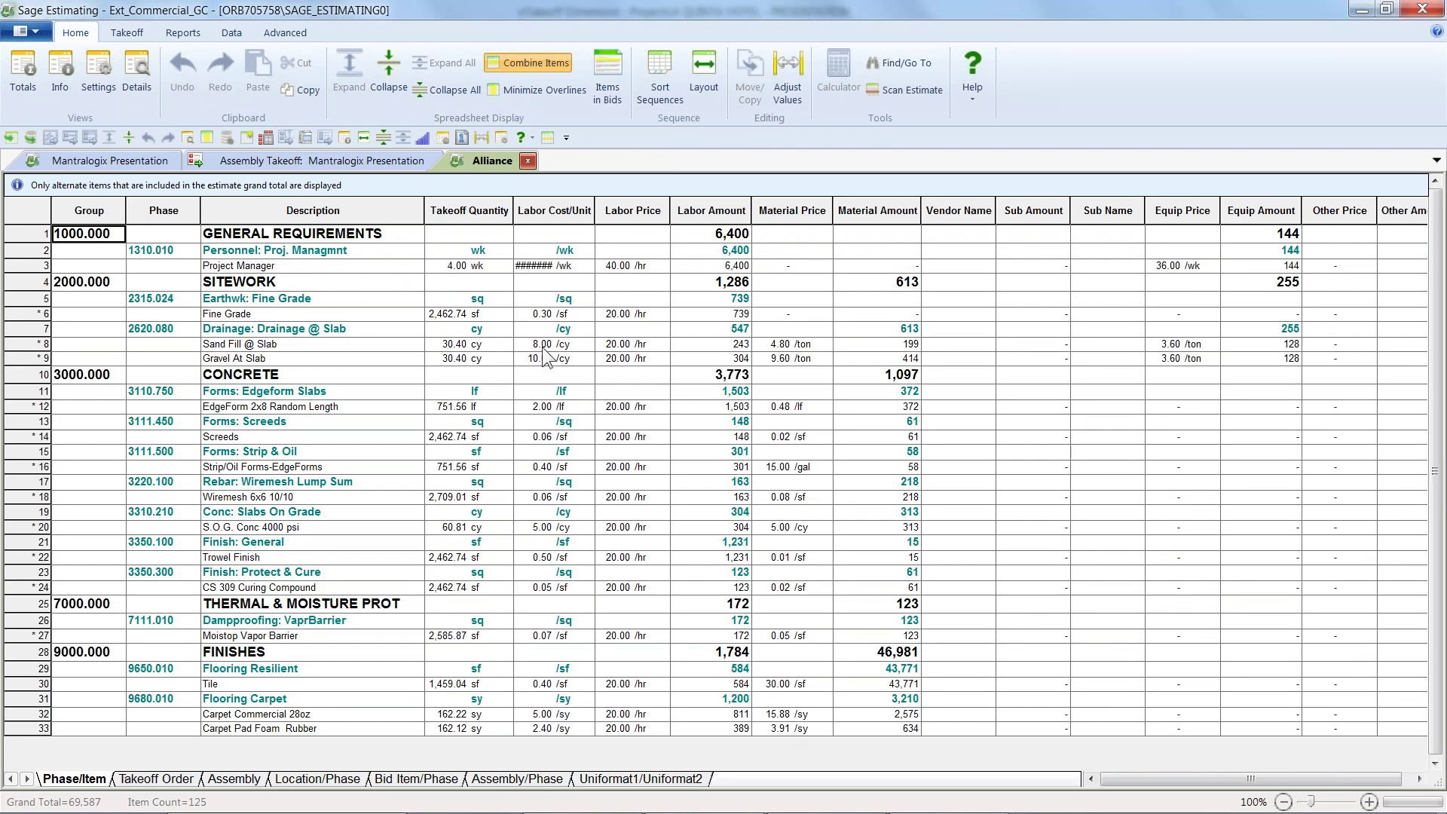
{"action": "left_click", "coordinate": [551, 205]}
{"action": "left_click_drag", "start_coordinate": [552, 204], "coordinate": [564, 206]}
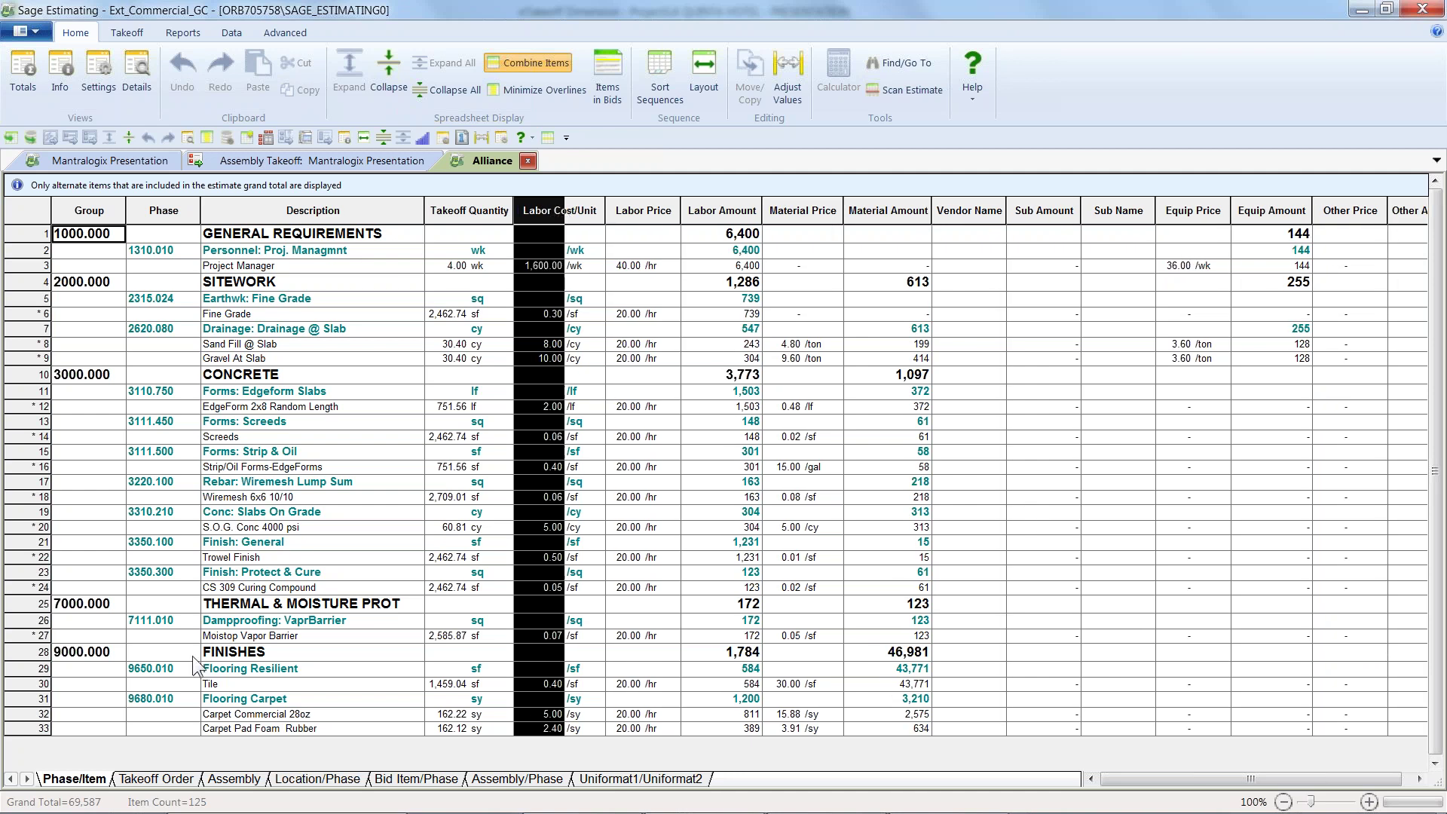
Step: Show the estimate in the Assembly sequence with all rows collapsed except the "Changed in demo" assembly
{"action": "left_click", "coordinate": [237, 779]}
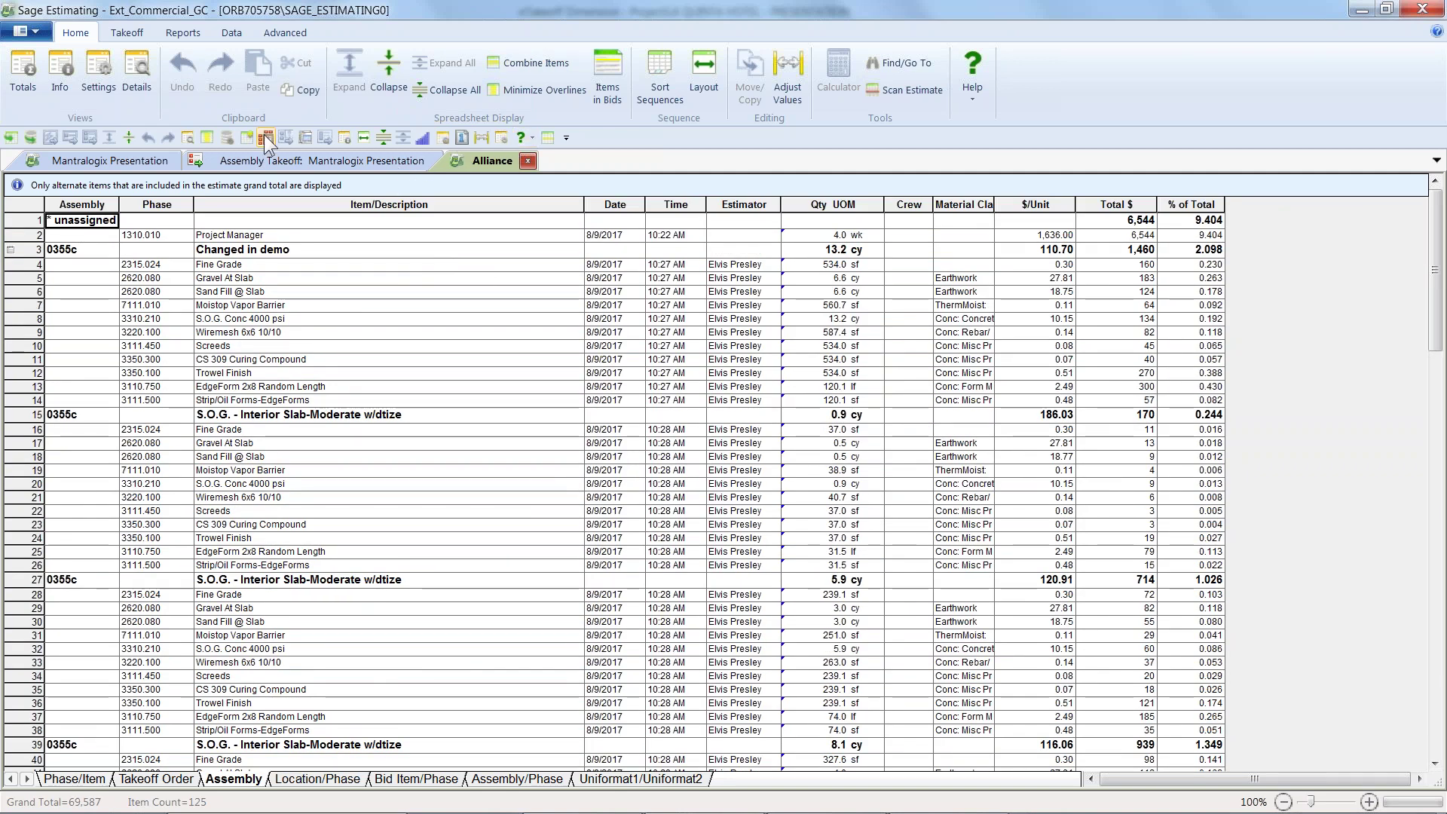
{"action": "left_click", "coordinate": [454, 86]}
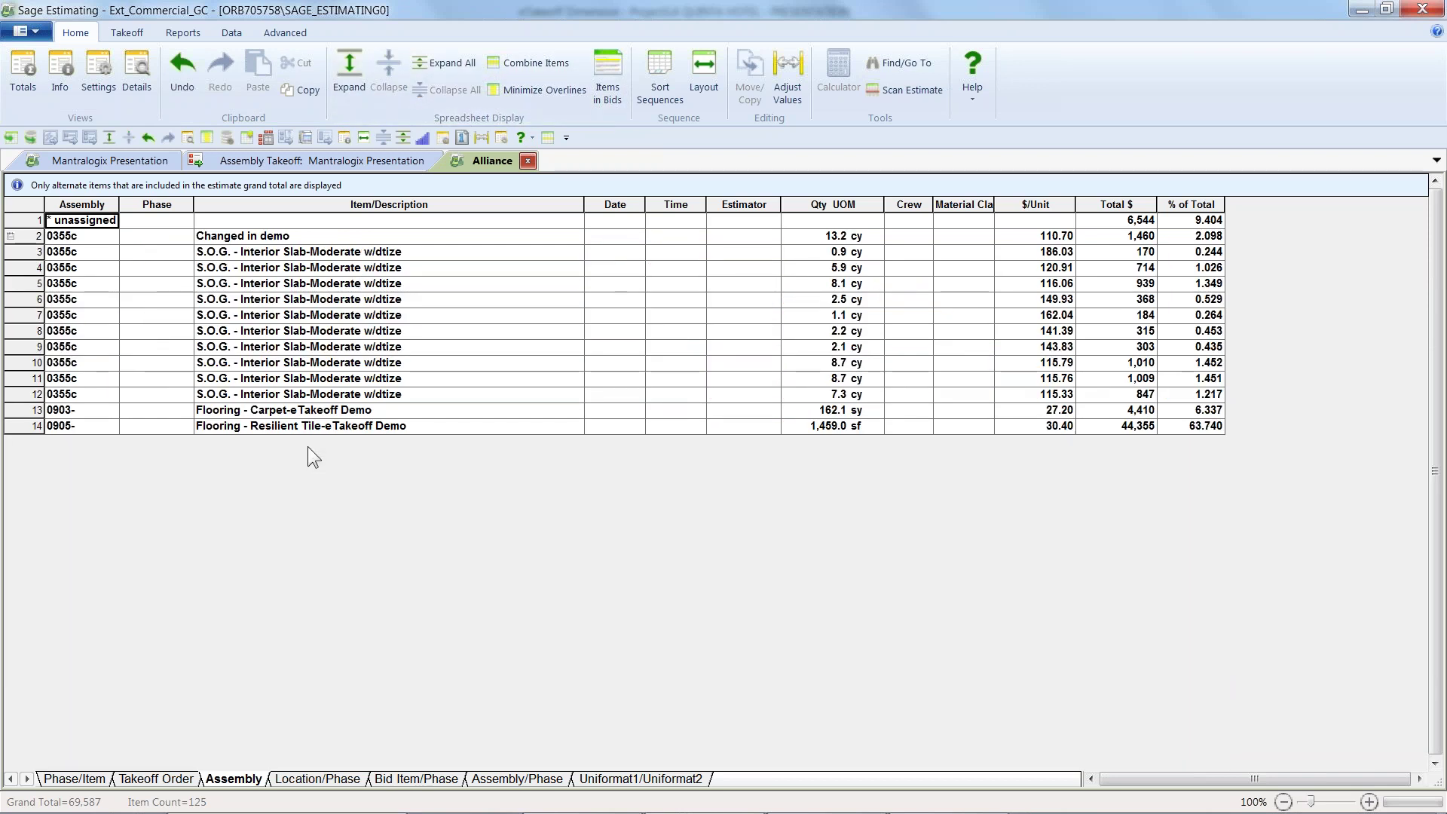
{"action": "left_click", "coordinate": [237, 239]}
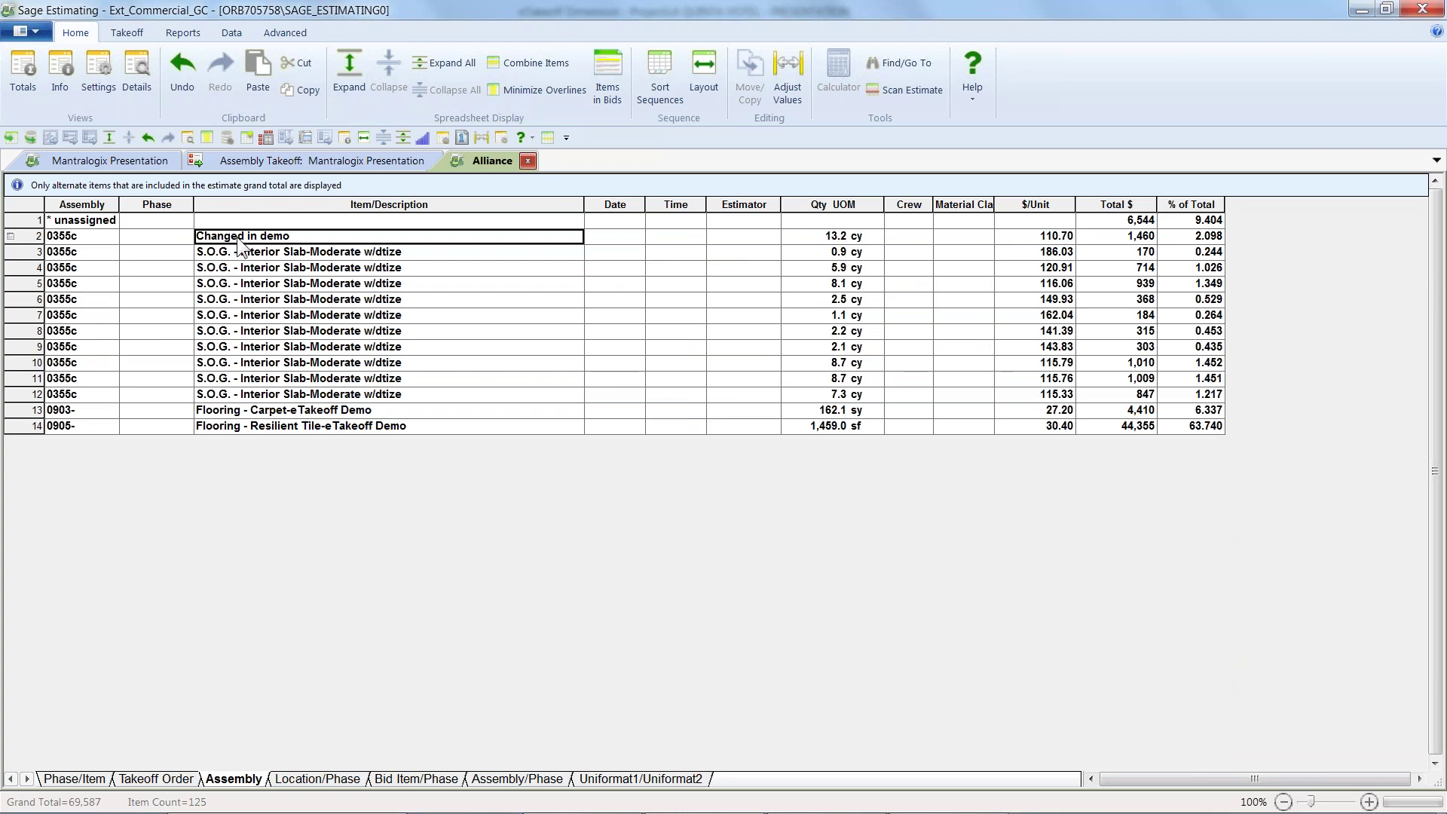
{"action": "right_click", "coordinate": [236, 237]}
{"action": "left_click", "coordinate": [232, 236]}
{"action": "double_click", "coordinate": [232, 236]}
Step: Close the Mantralogix Presentation assembly takeoff and its estimate, leaving only the Alliance estimate open
{"action": "right_click", "coordinate": [232, 237]}
{"action": "left_click", "coordinate": [312, 367]}
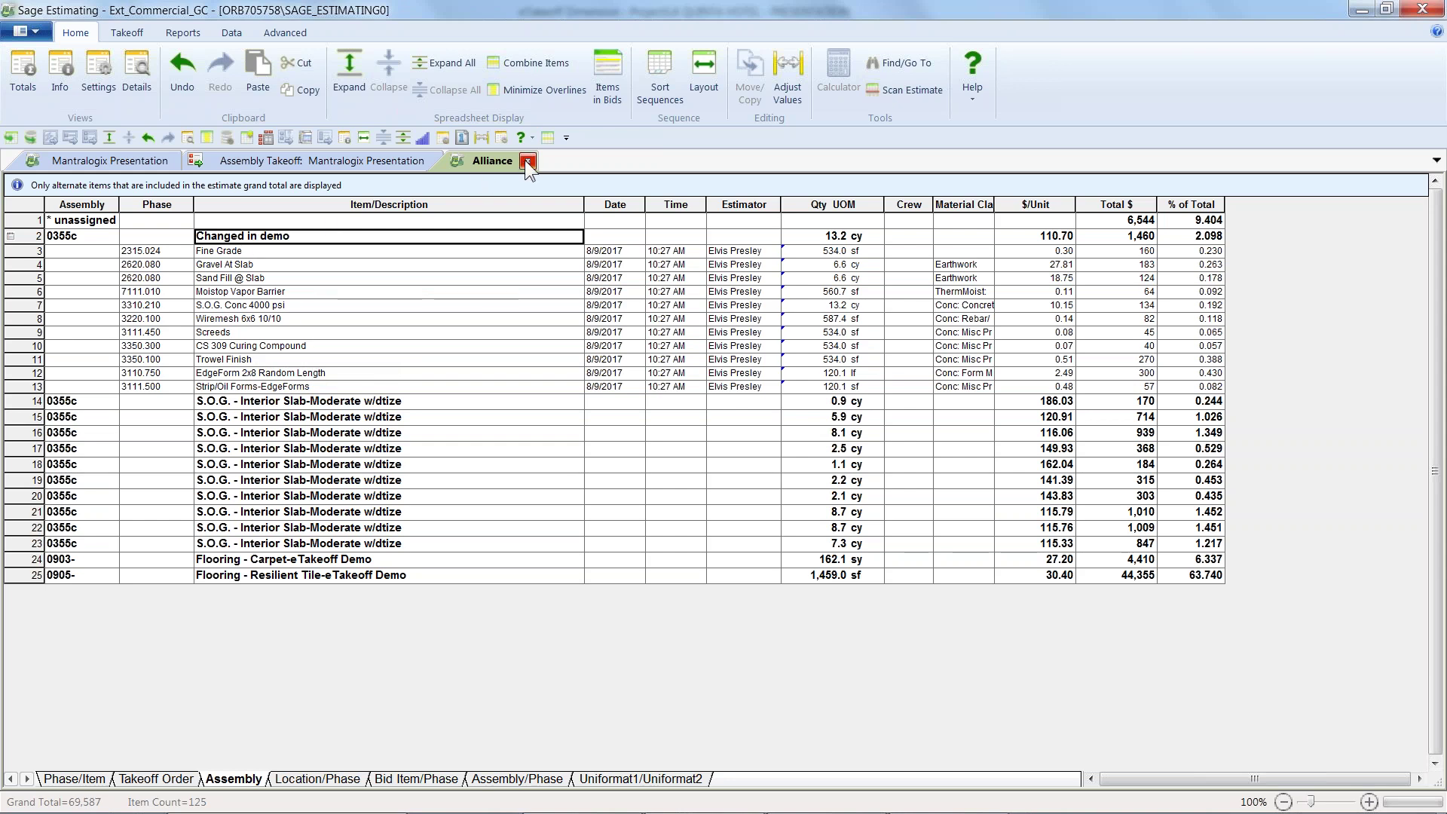
{"action": "left_click", "coordinate": [381, 158]}
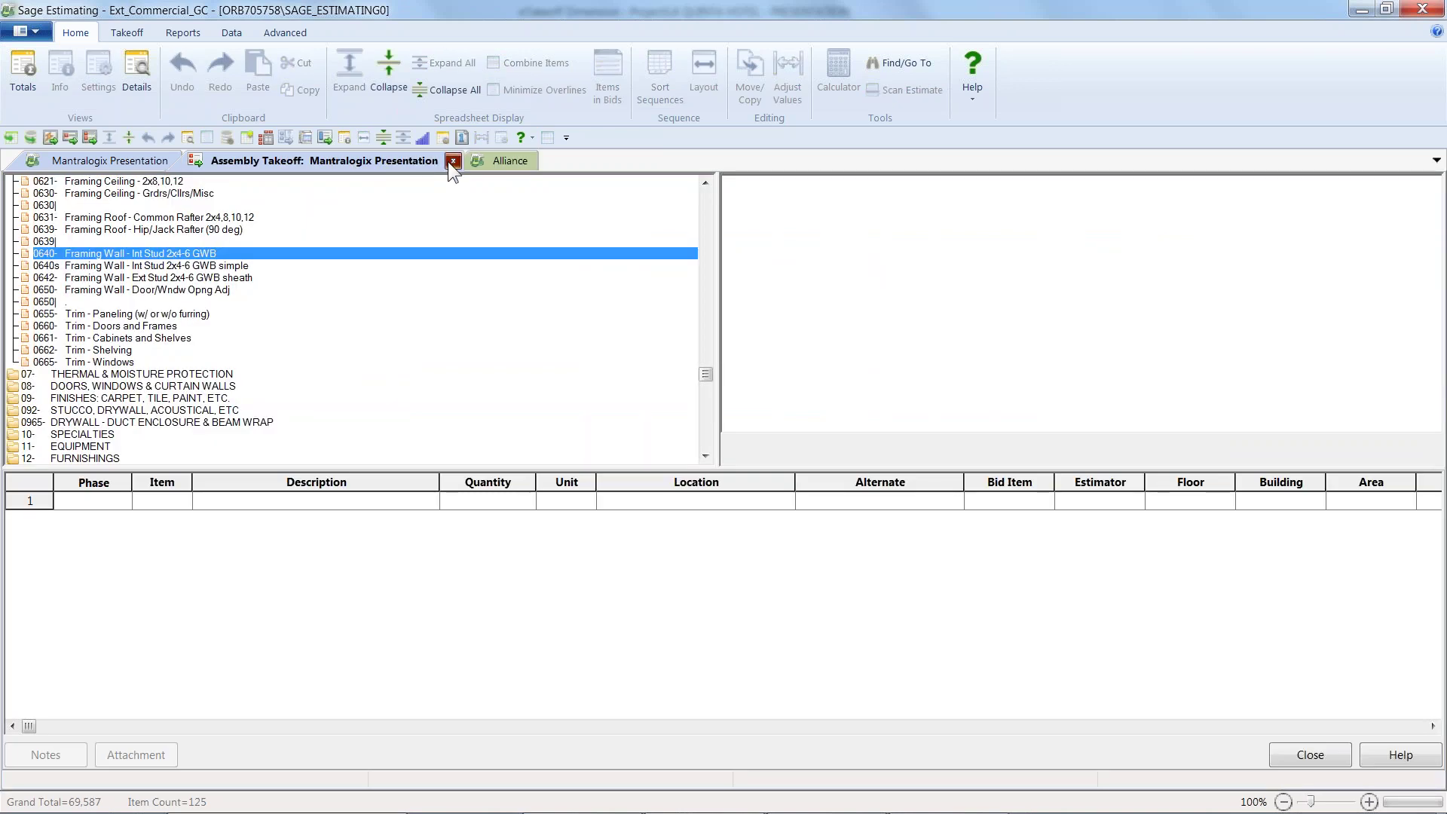
{"action": "left_click", "coordinate": [451, 161]}
{"action": "left_click", "coordinate": [234, 778]}
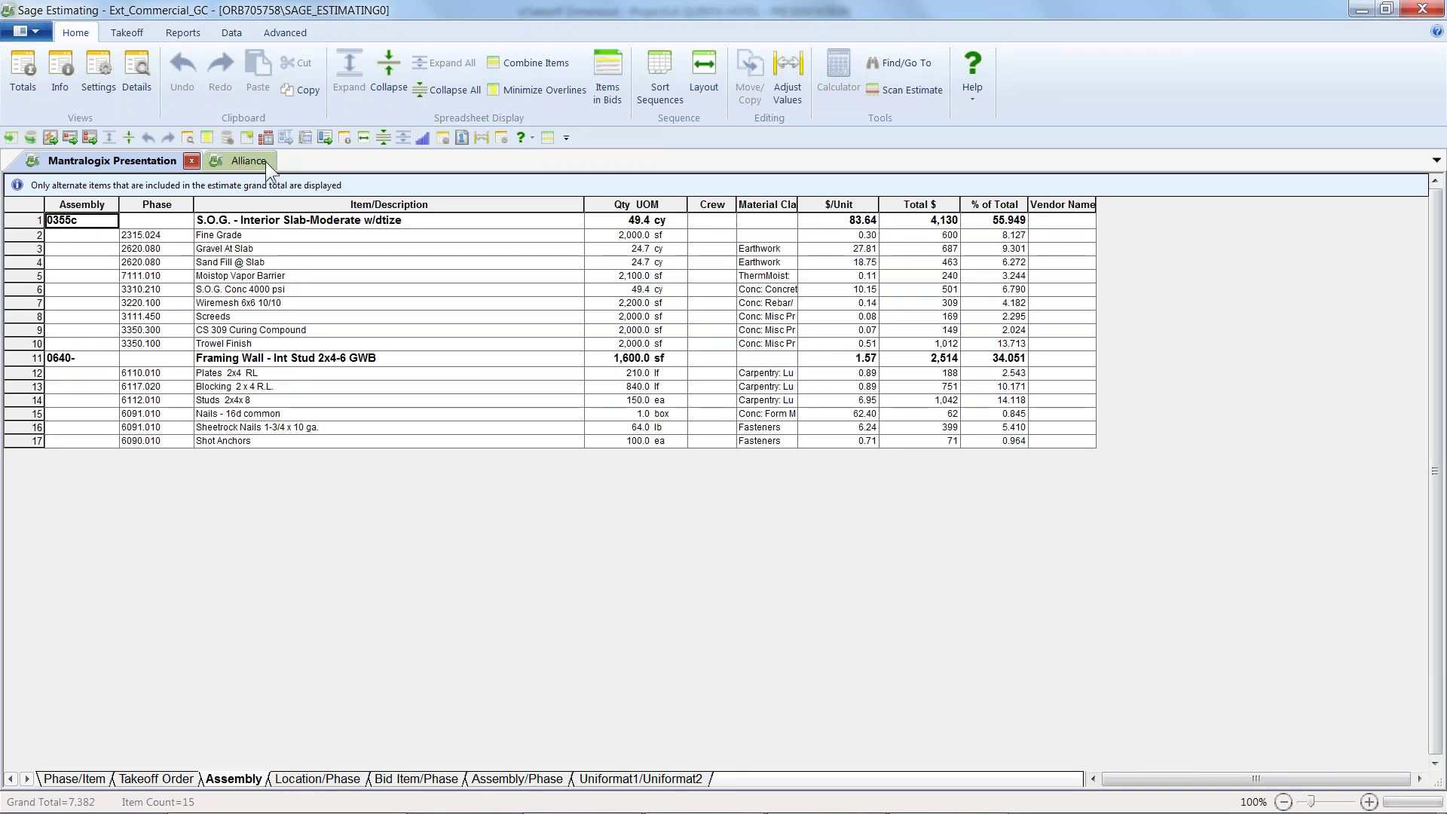
{"action": "left_click", "coordinate": [233, 155]}
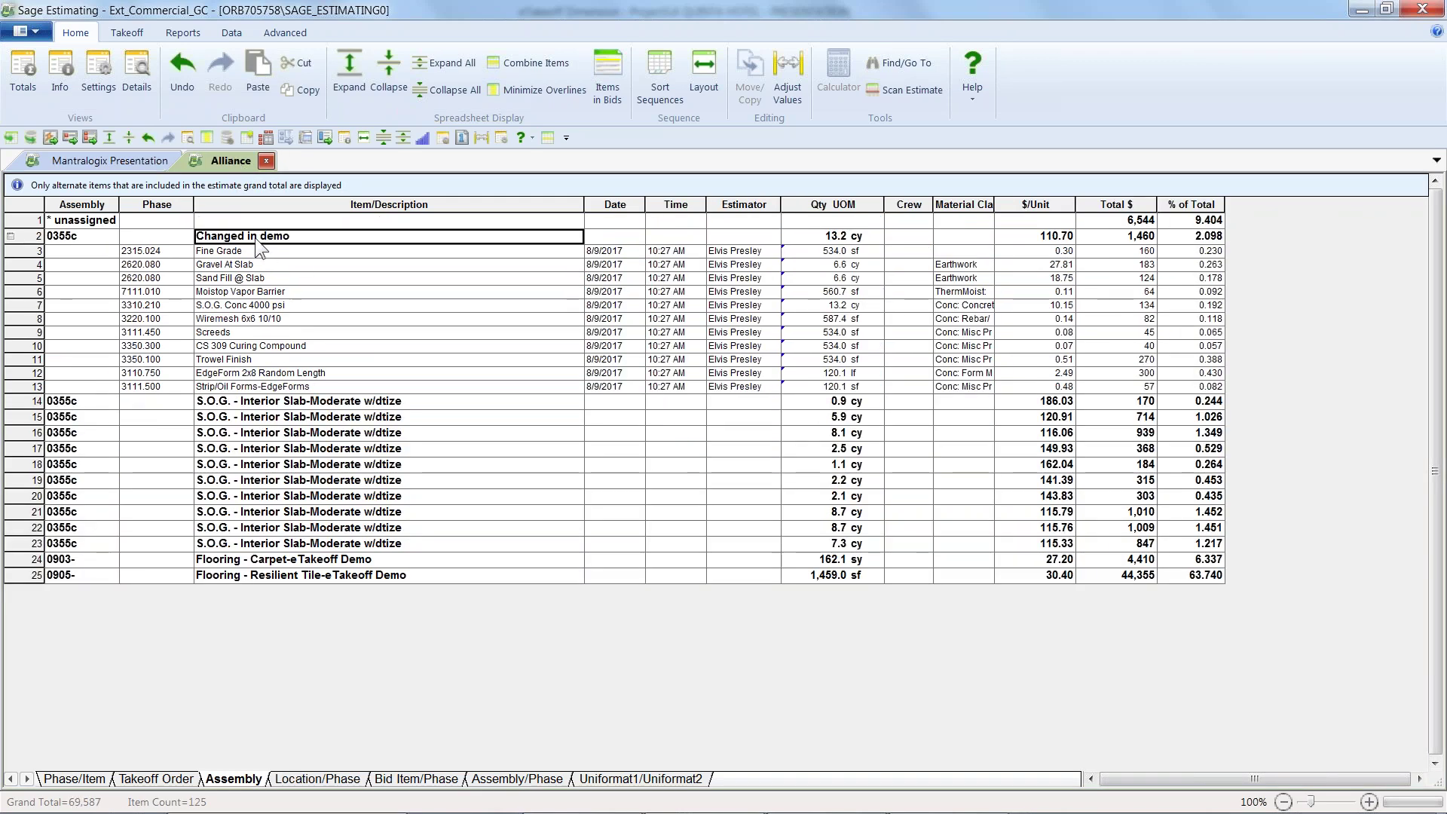
{"action": "left_click", "coordinate": [153, 162]}
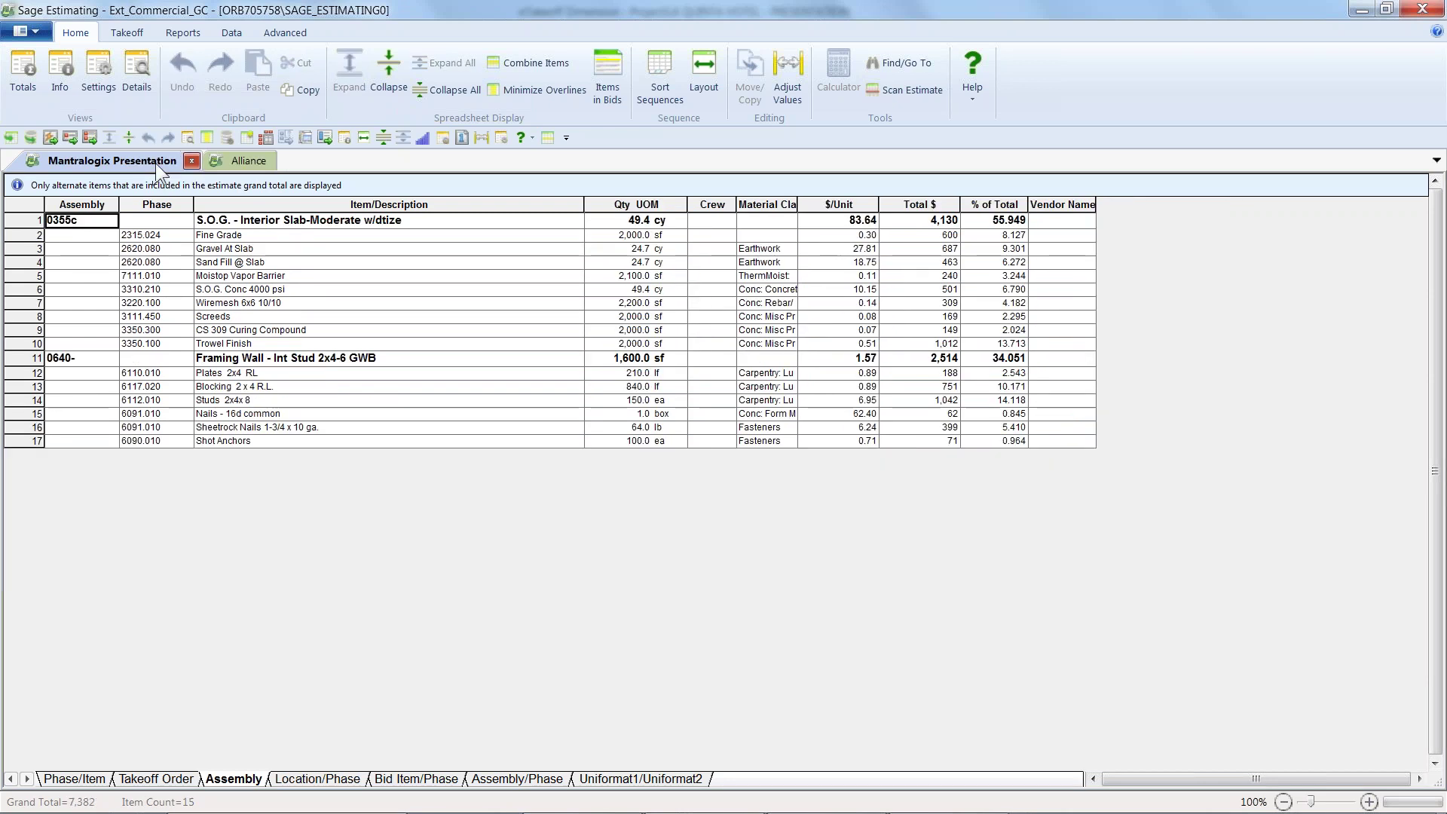
{"action": "left_click", "coordinate": [191, 161]}
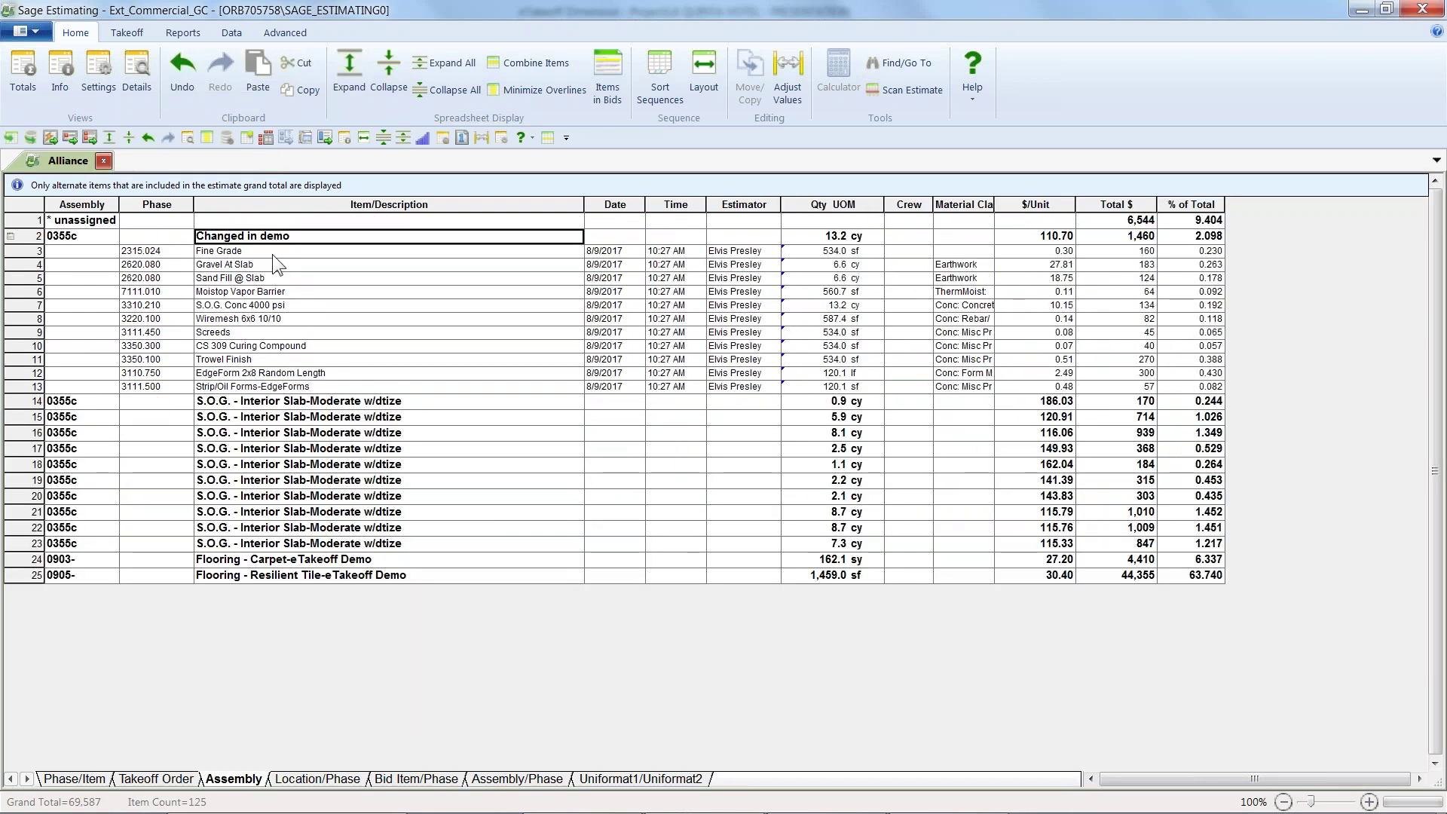
Step: Review the "Changed in demo" assembly and view its pass audit
{"action": "right_click", "coordinate": [264, 234]}
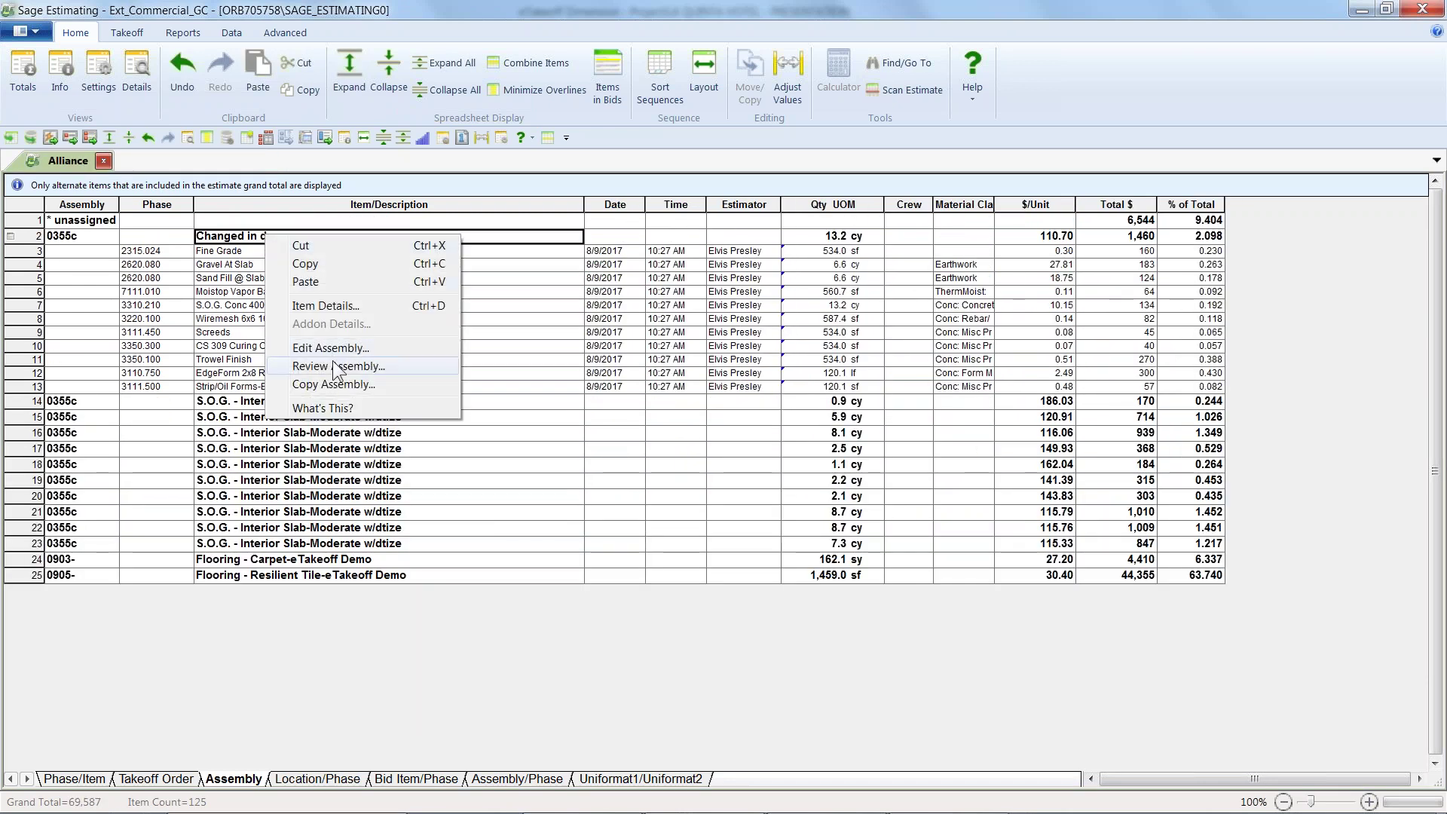
{"action": "left_click", "coordinate": [332, 363]}
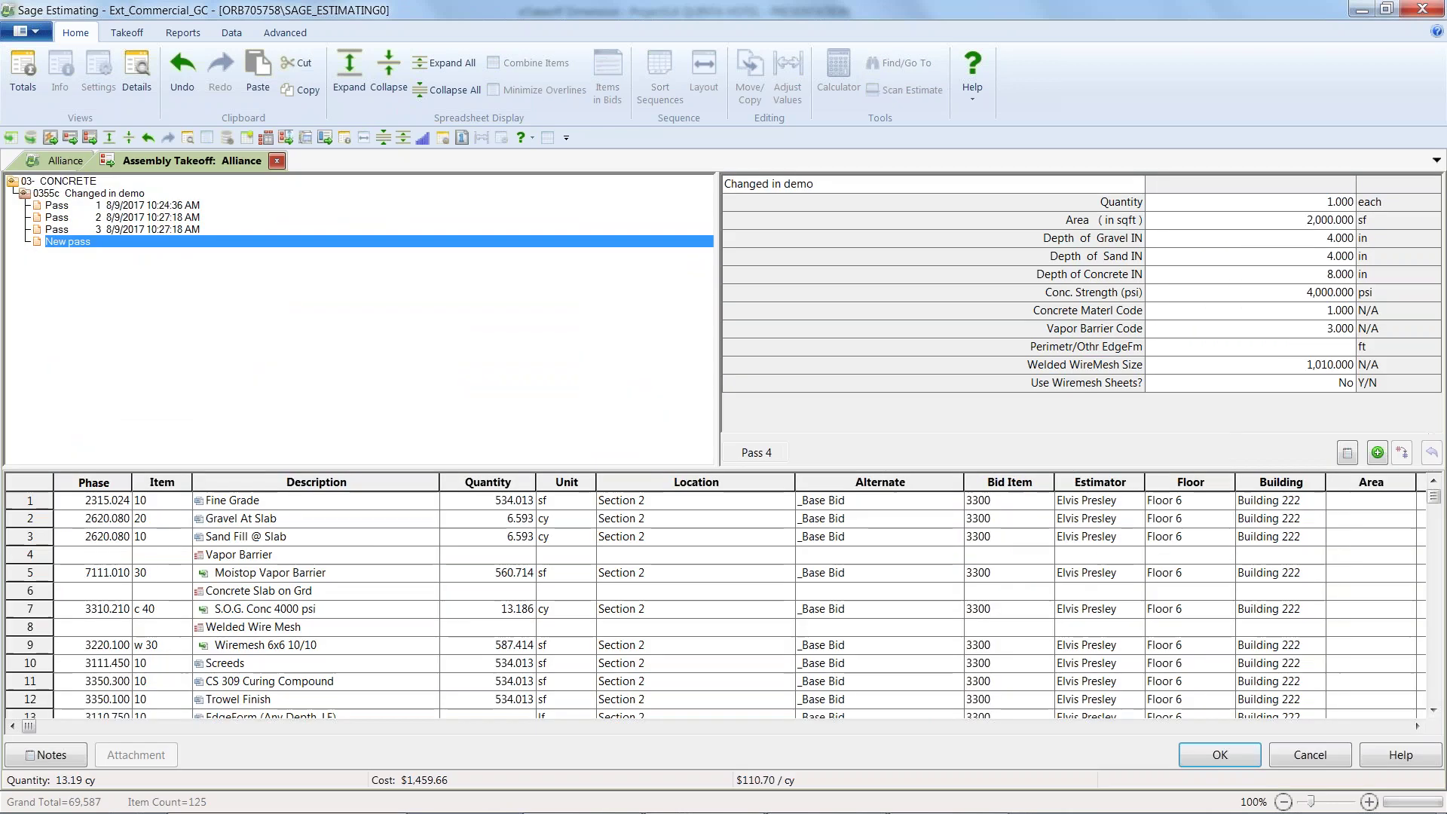
{"action": "right_click", "coordinate": [167, 340]}
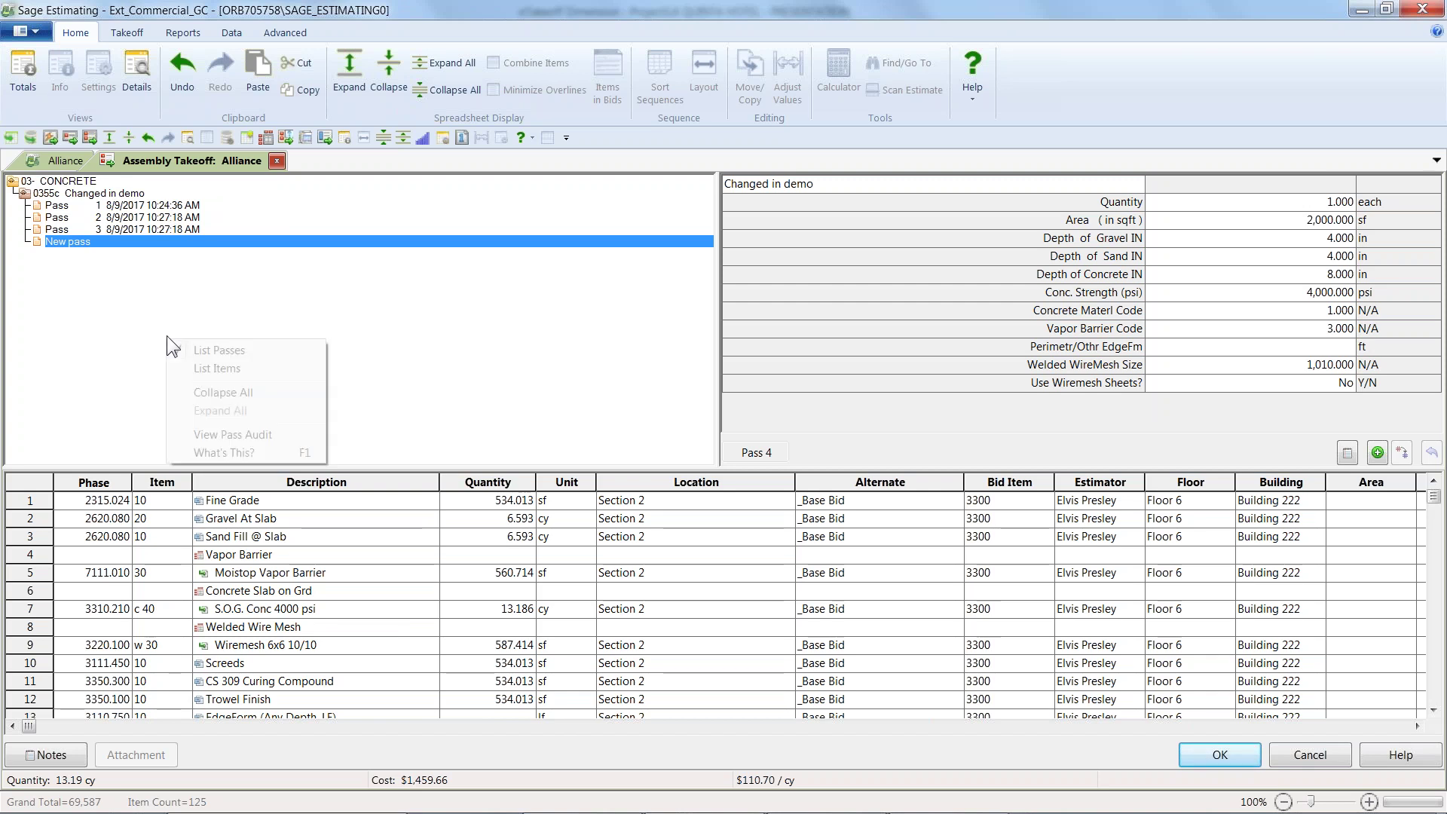
{"action": "left_click", "coordinate": [237, 435]}
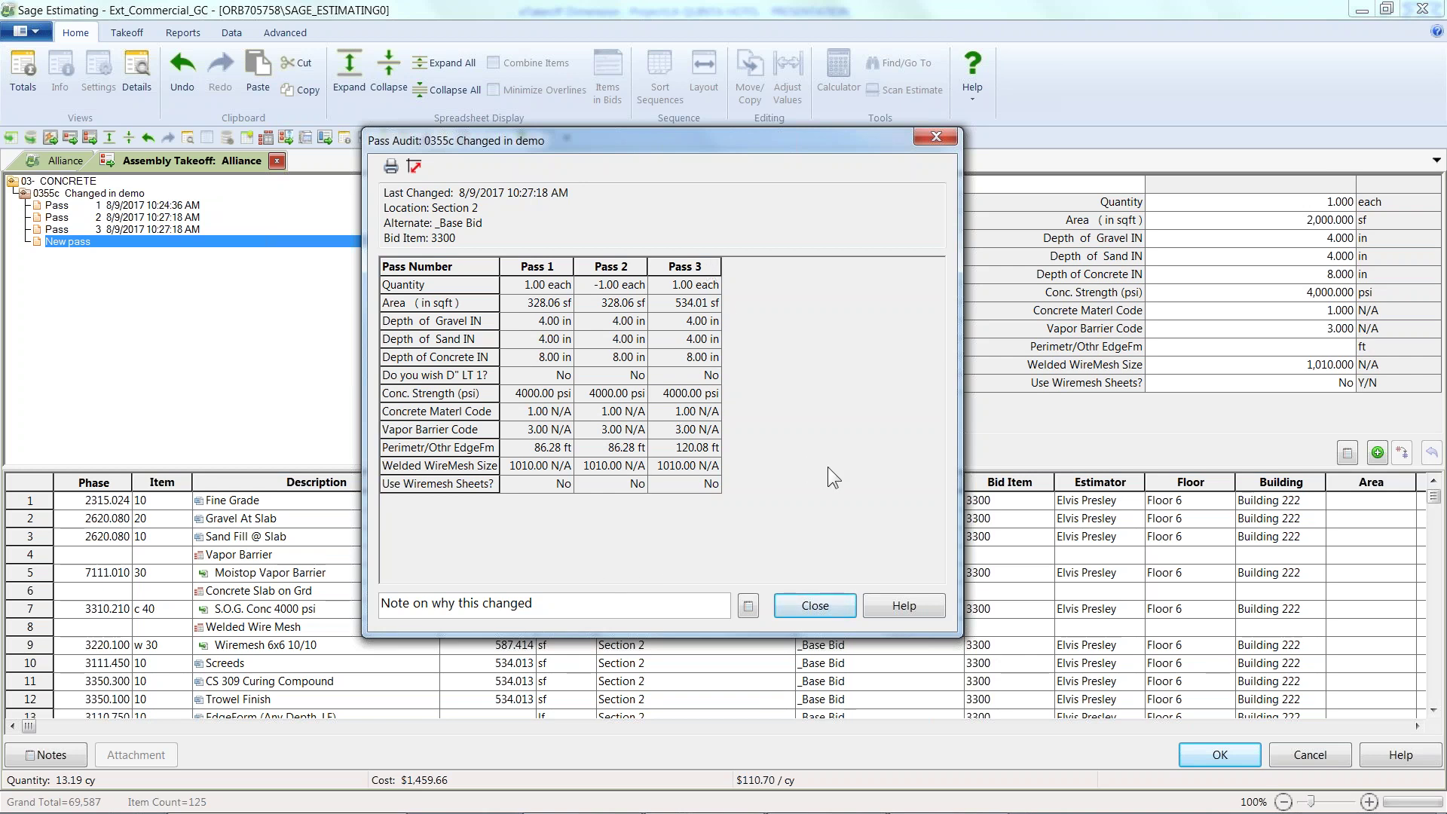
Step: Read the full assembly note in the pass audit, close the audit and cancel the assembly review
{"action": "left_click", "coordinate": [749, 605]}
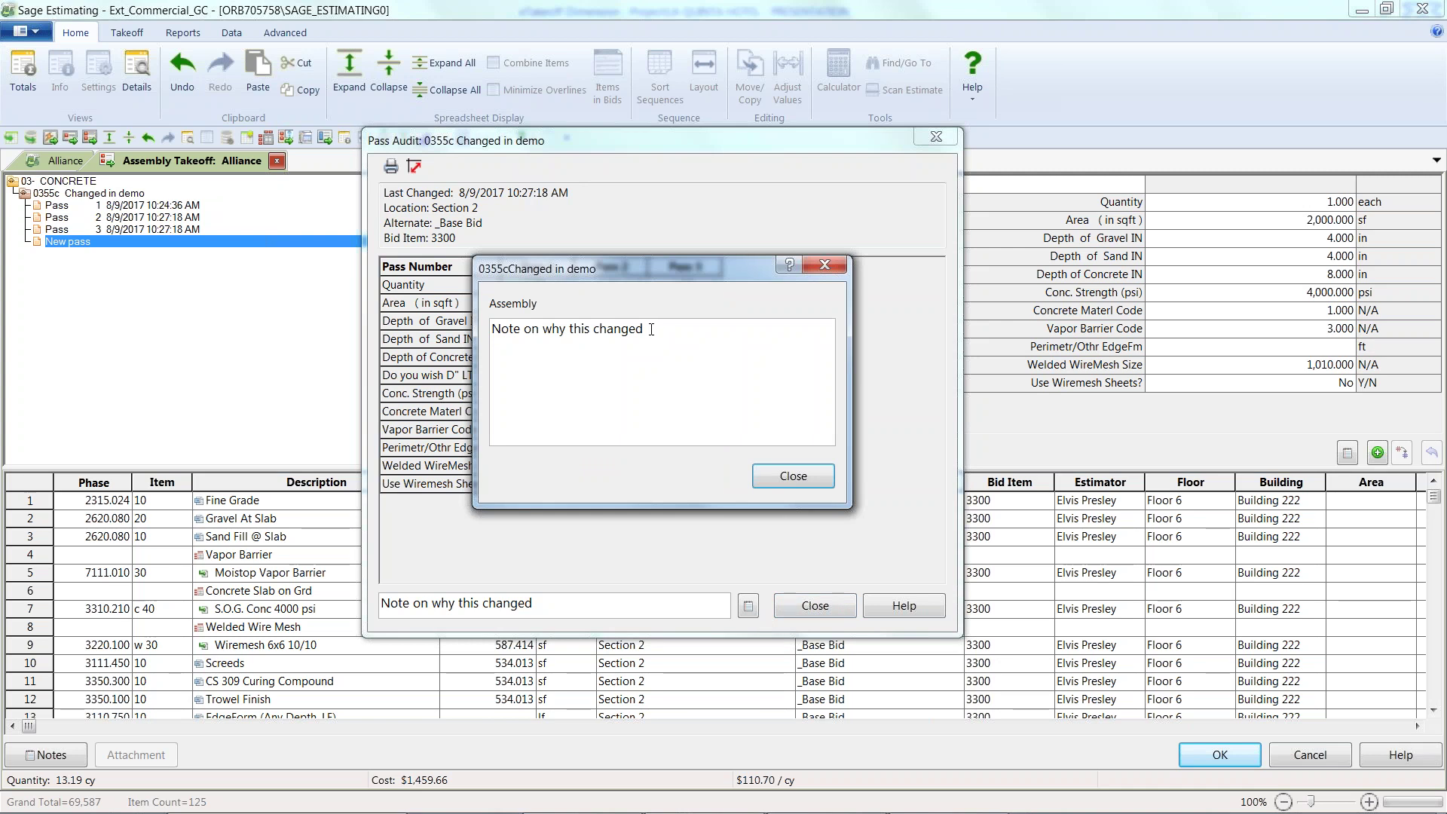
{"action": "left_click_drag", "start_coordinate": [646, 329], "coordinate": [465, 316]}
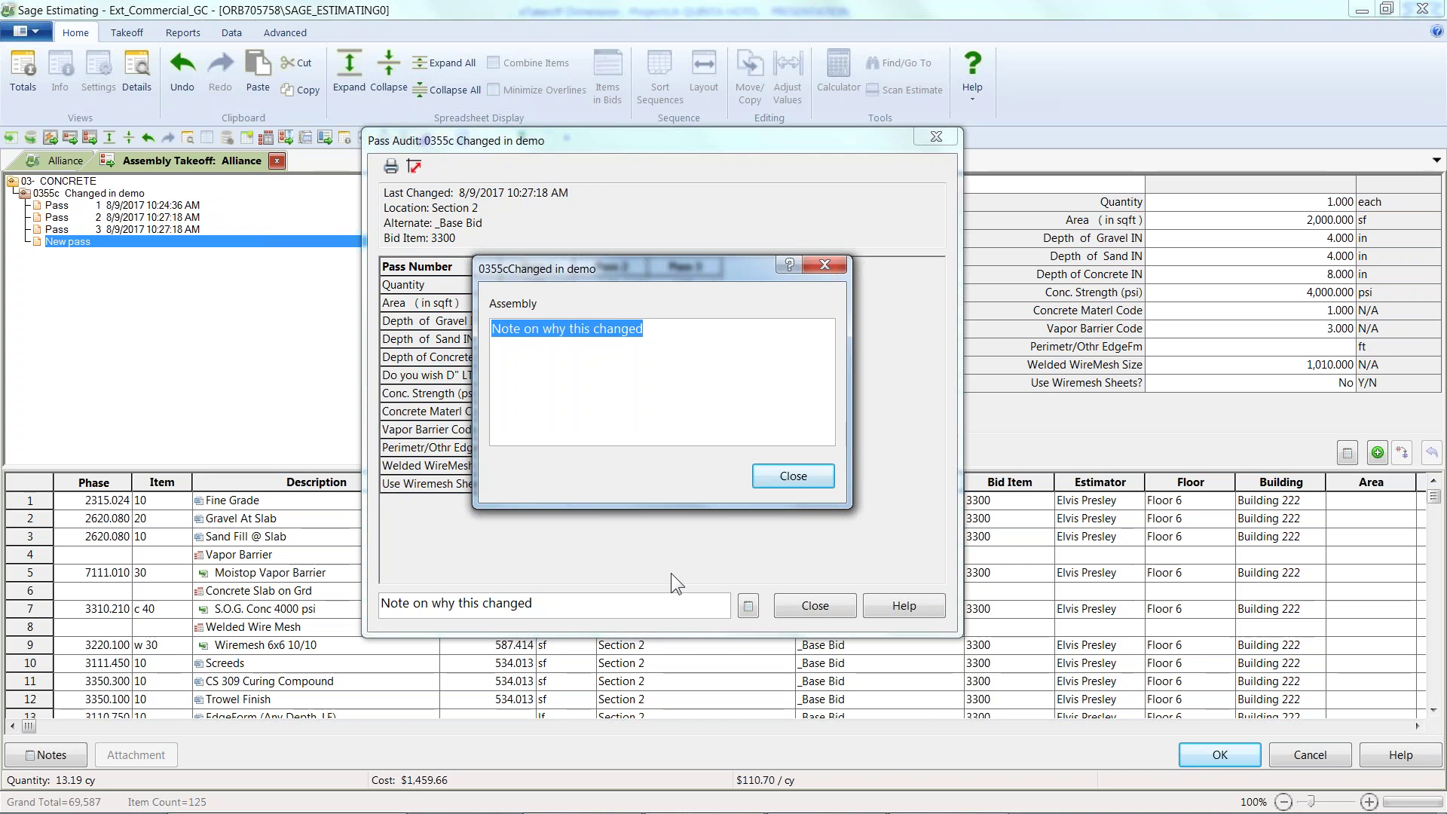
{"action": "left_click", "coordinate": [785, 475]}
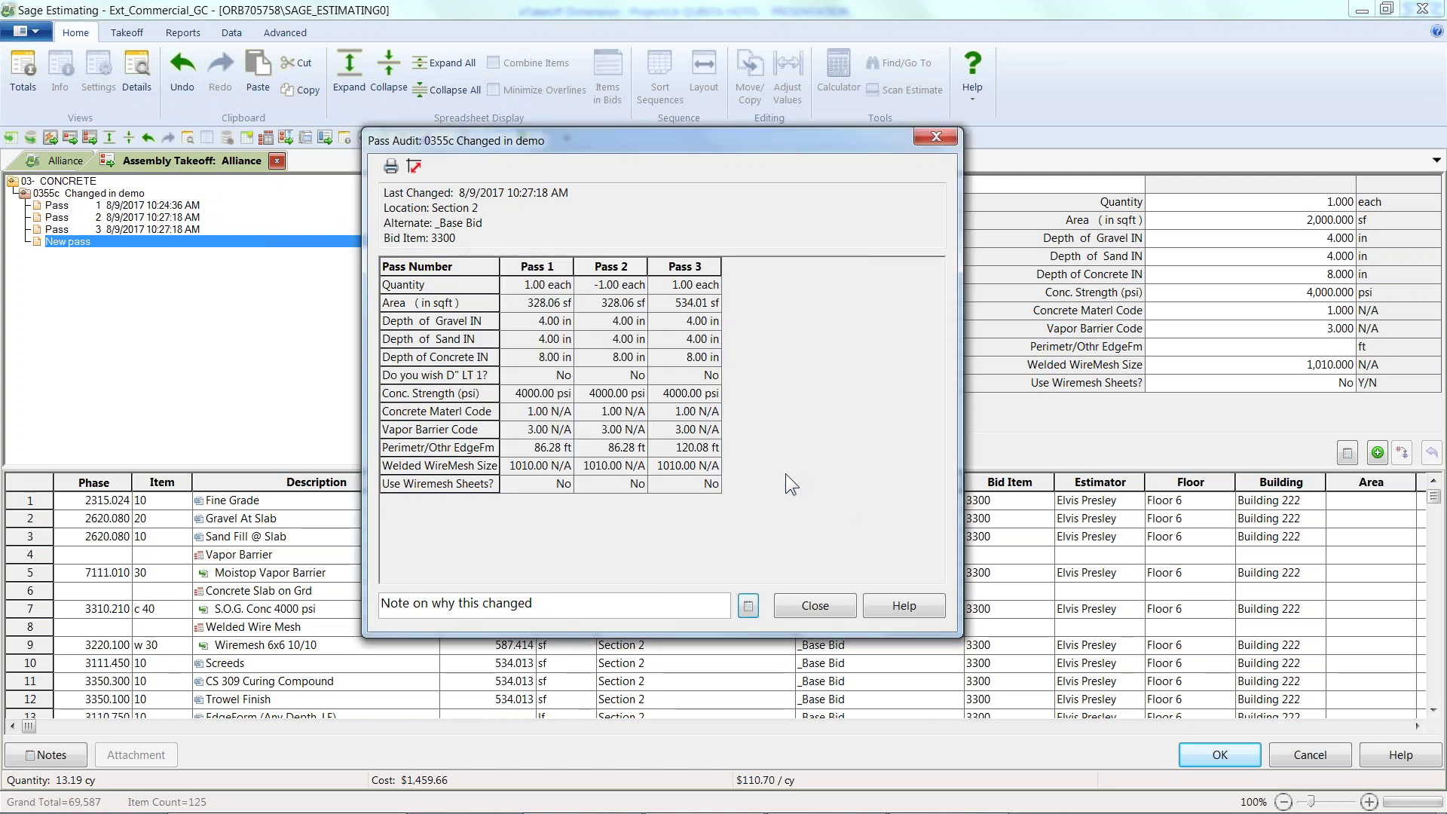
{"action": "left_click", "coordinate": [801, 599]}
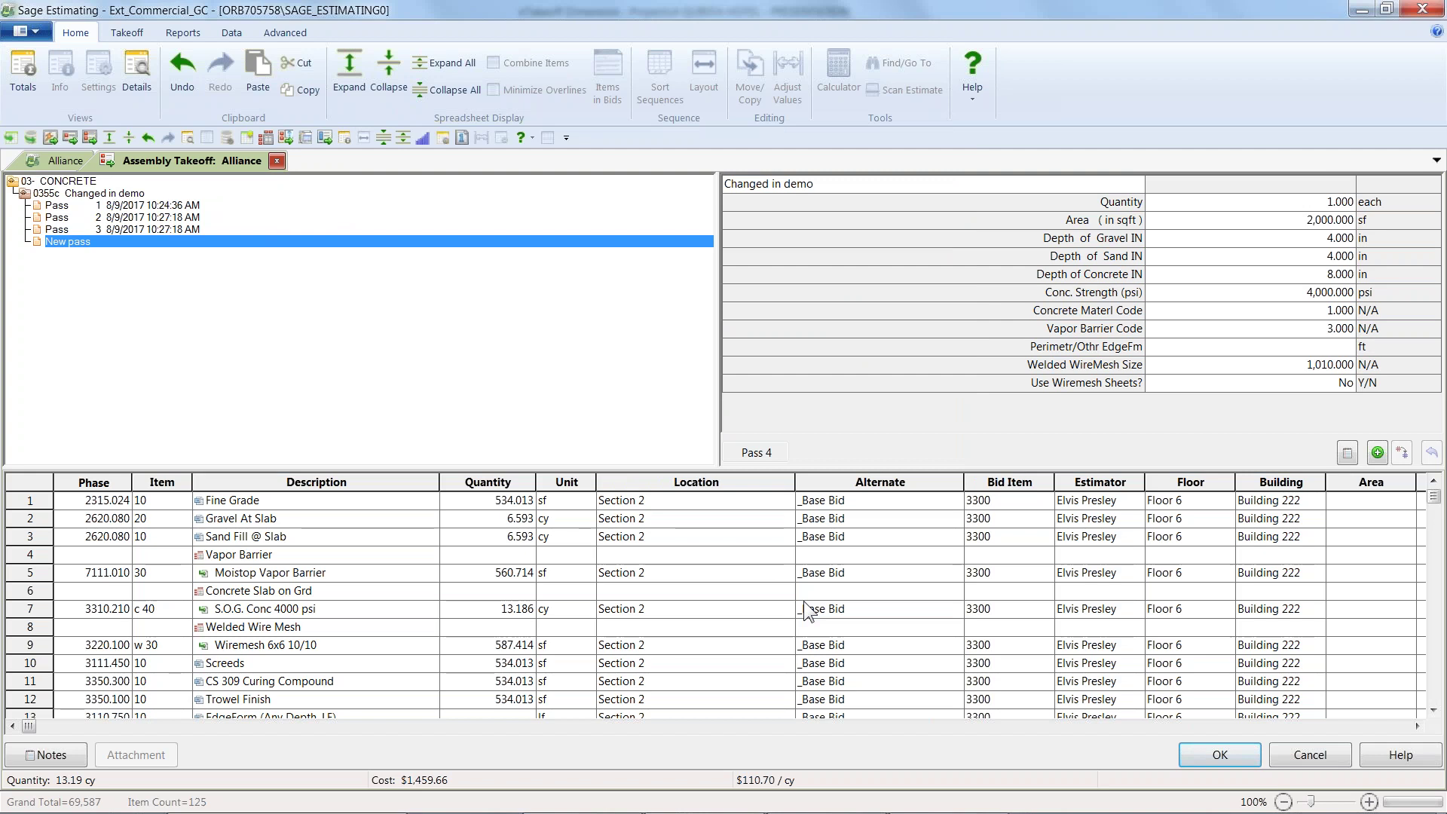
{"action": "left_click", "coordinate": [1310, 754]}
{"action": "left_click", "coordinate": [1309, 754]}
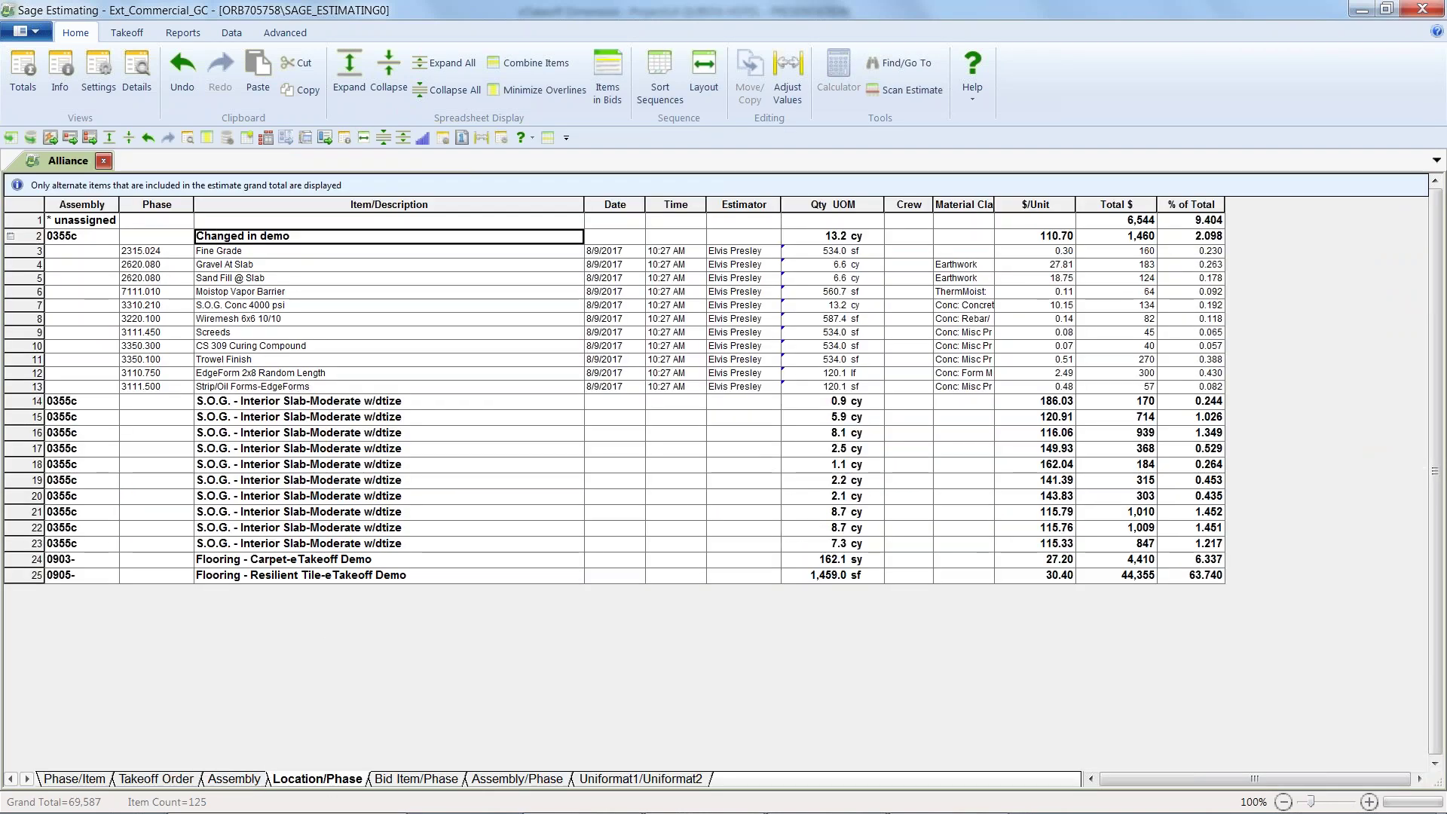
Step: In the Location/Phase sequence, move the unassigned project manager, tile and carpet items into Section 1
{"action": "left_click", "coordinate": [330, 780]}
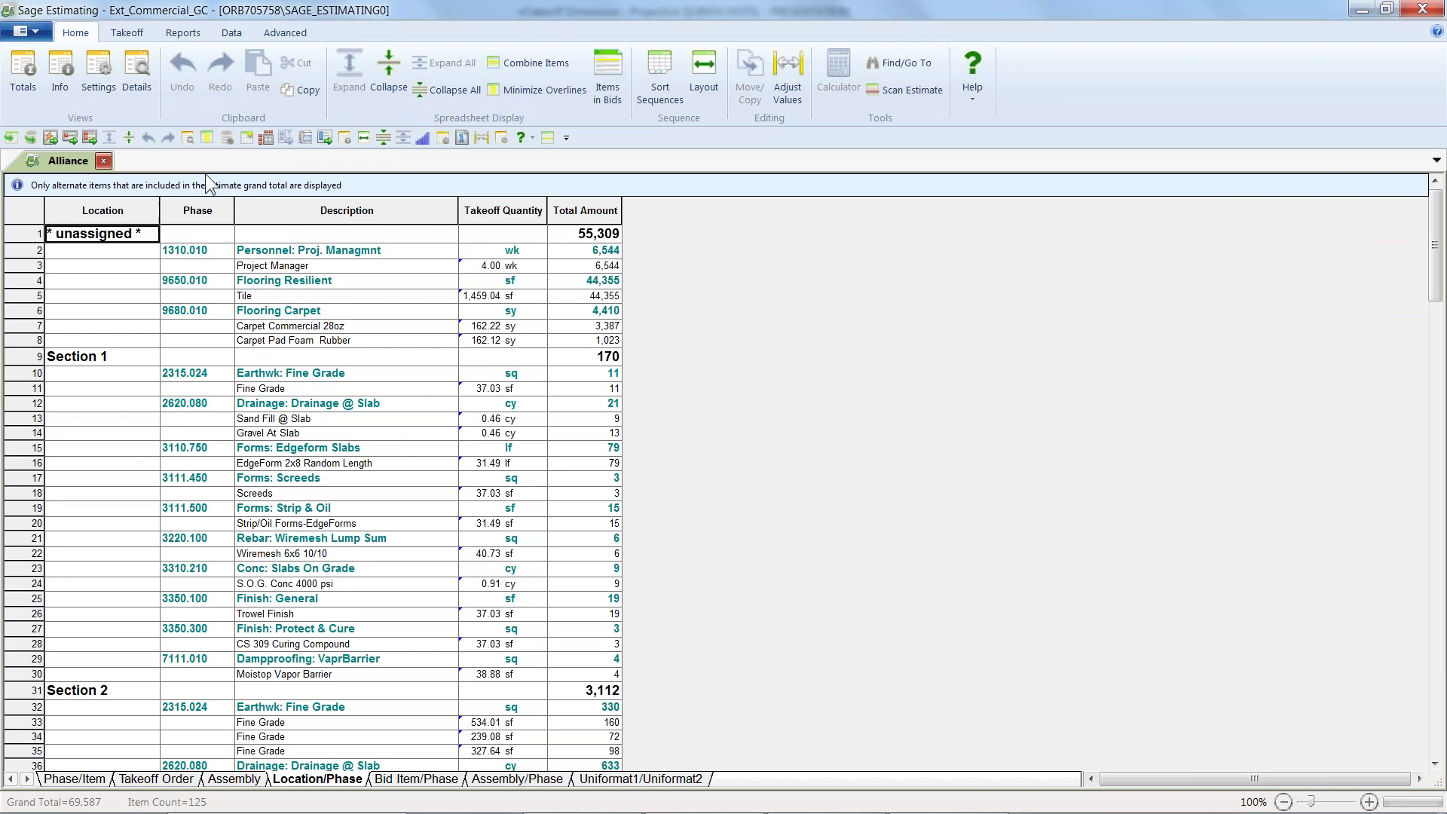
{"action": "left_click", "coordinate": [413, 97]}
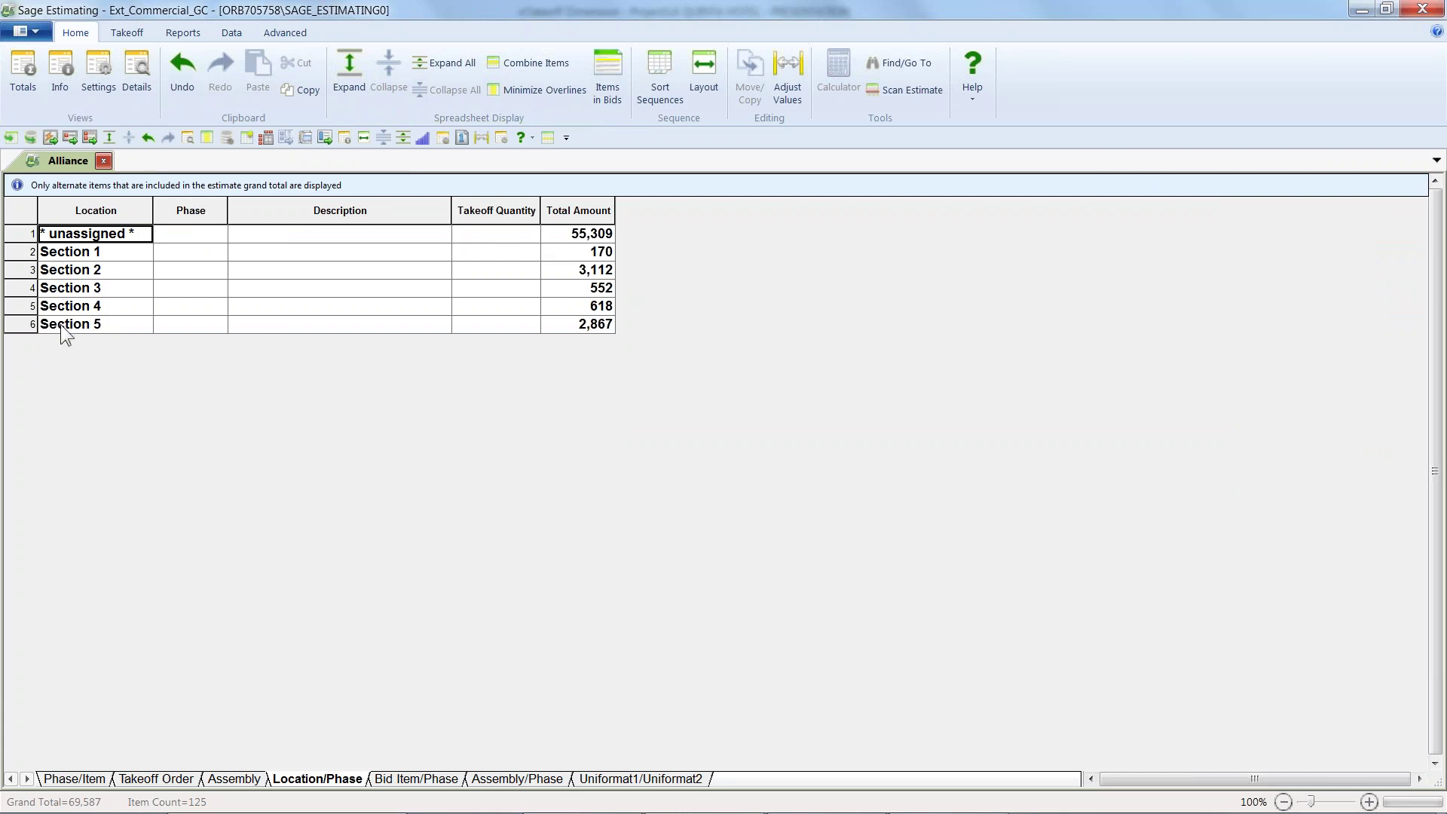
{"action": "left_click", "coordinate": [445, 63]}
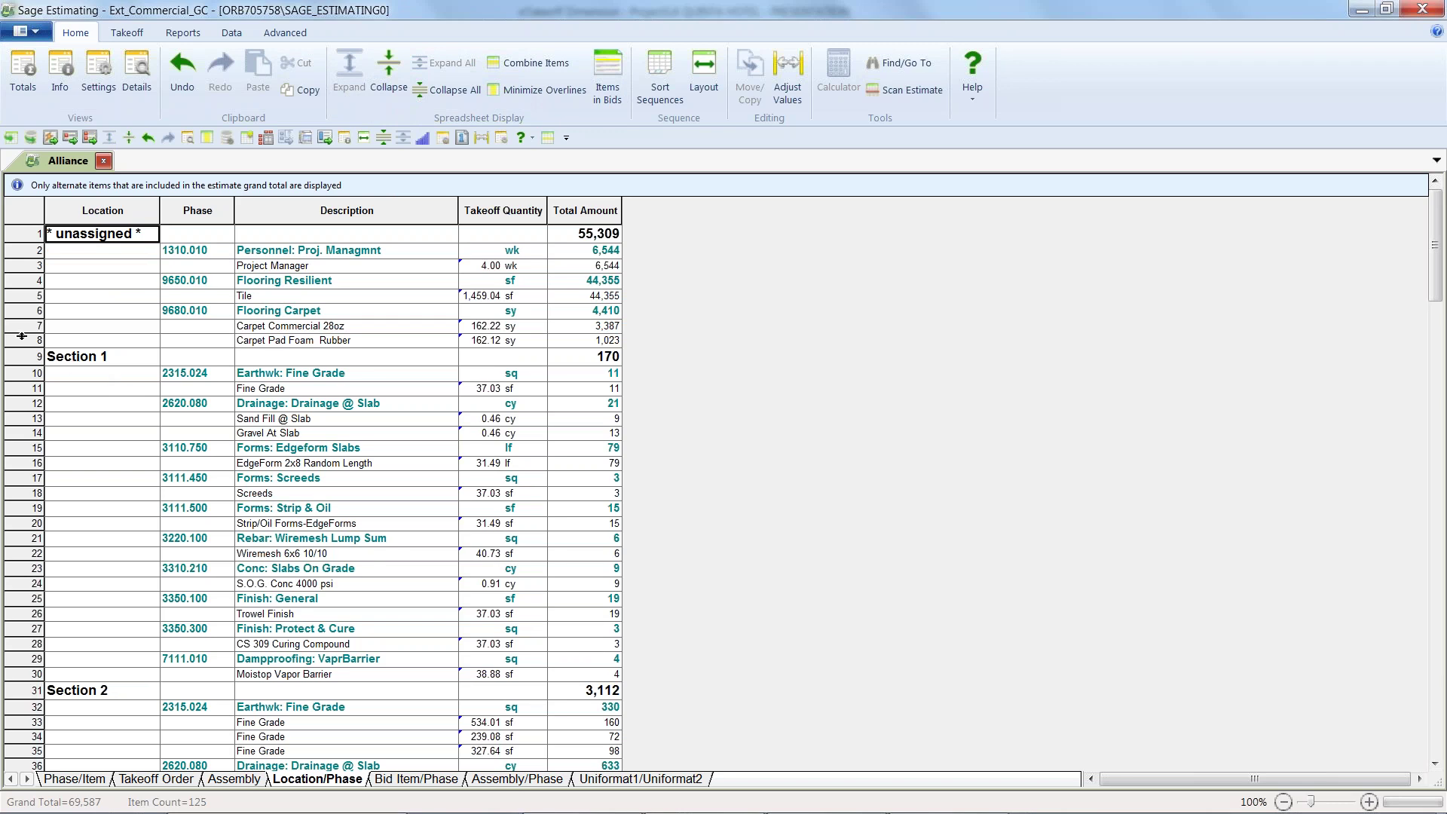
{"action": "left_click_drag", "start_coordinate": [27, 339], "coordinate": [30, 250]}
{"action": "left_click_drag", "start_coordinate": [144, 388], "coordinate": [148, 392]}
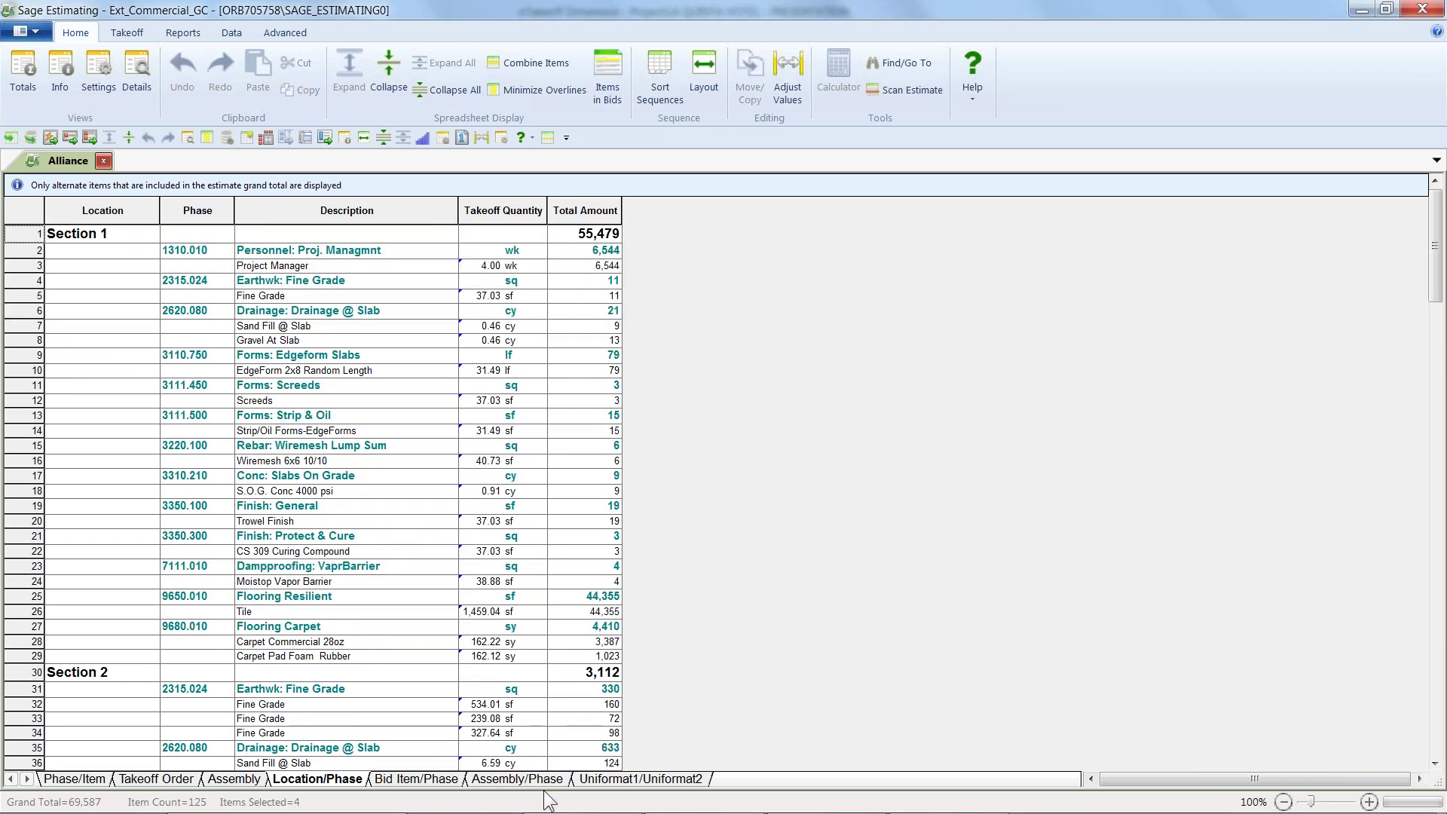
Step: Remove Phase and Bid Item from the Bid Item/Phase spreadsheet sequence and add Building as its first element
{"action": "double_click", "coordinate": [424, 779]}
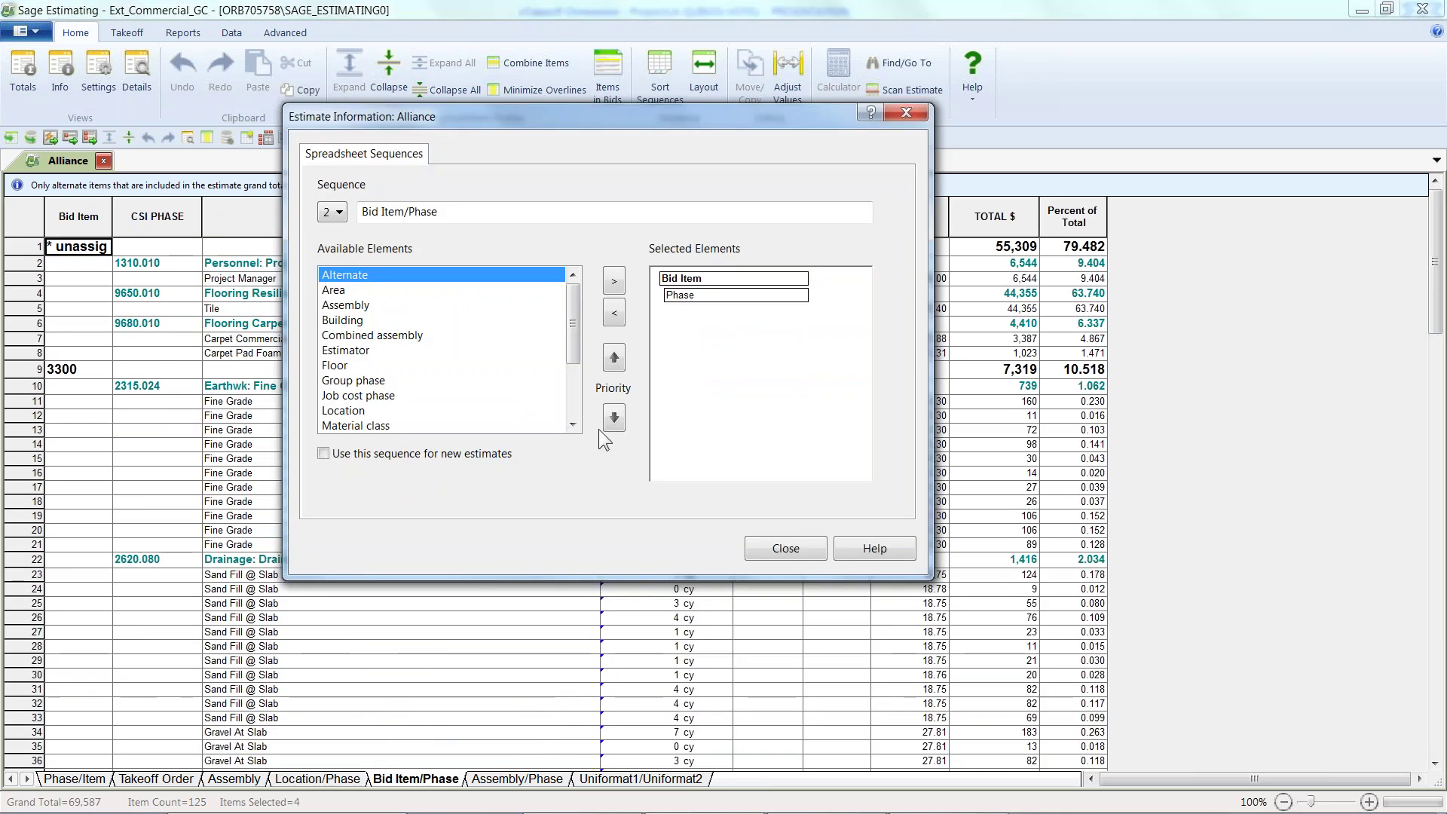
{"action": "left_click", "coordinate": [721, 301]}
{"action": "left_click", "coordinate": [621, 310]}
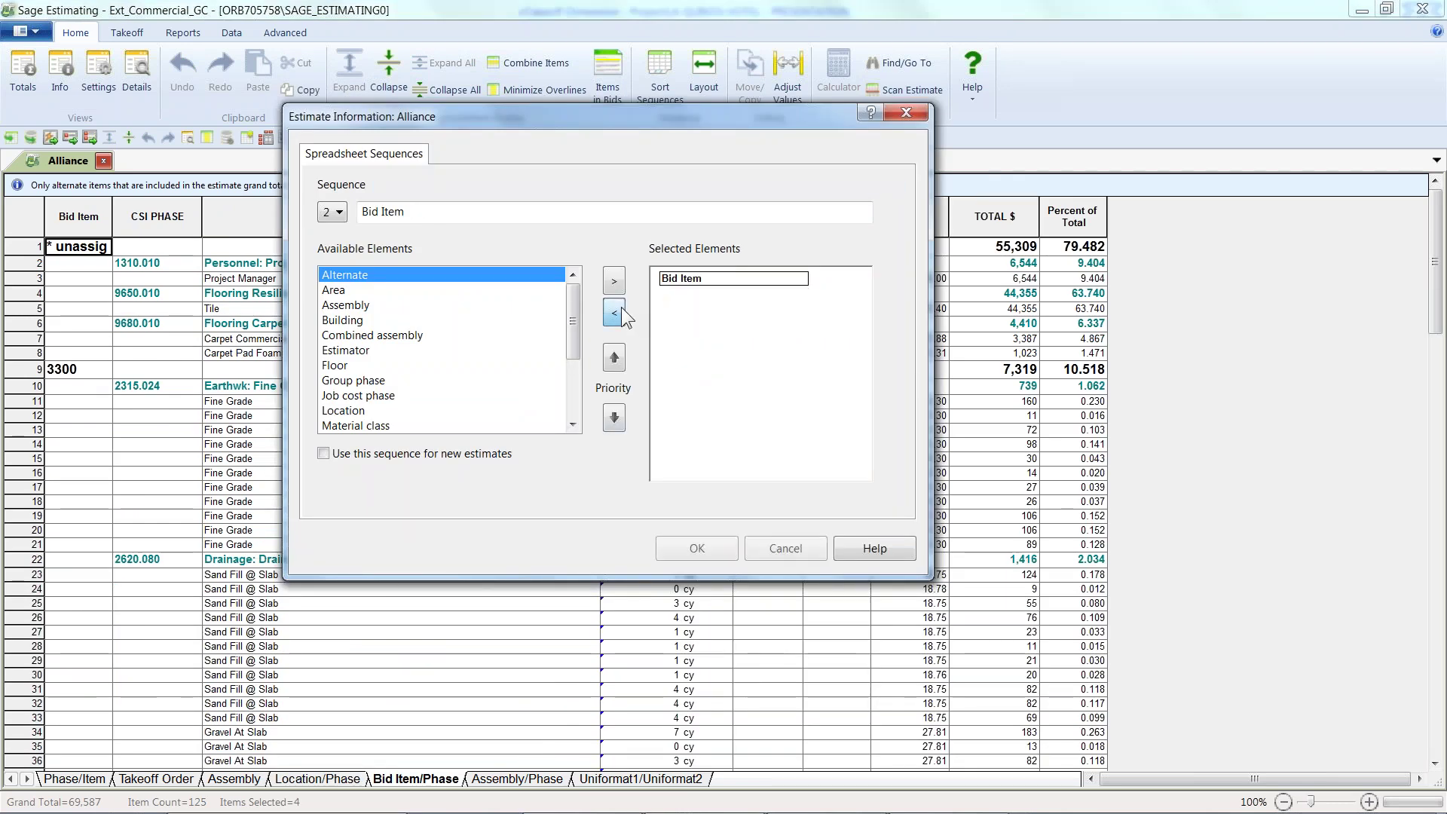
{"action": "left_click", "coordinate": [617, 314]}
{"action": "left_click_drag", "start_coordinate": [577, 326], "coordinate": [577, 333]}
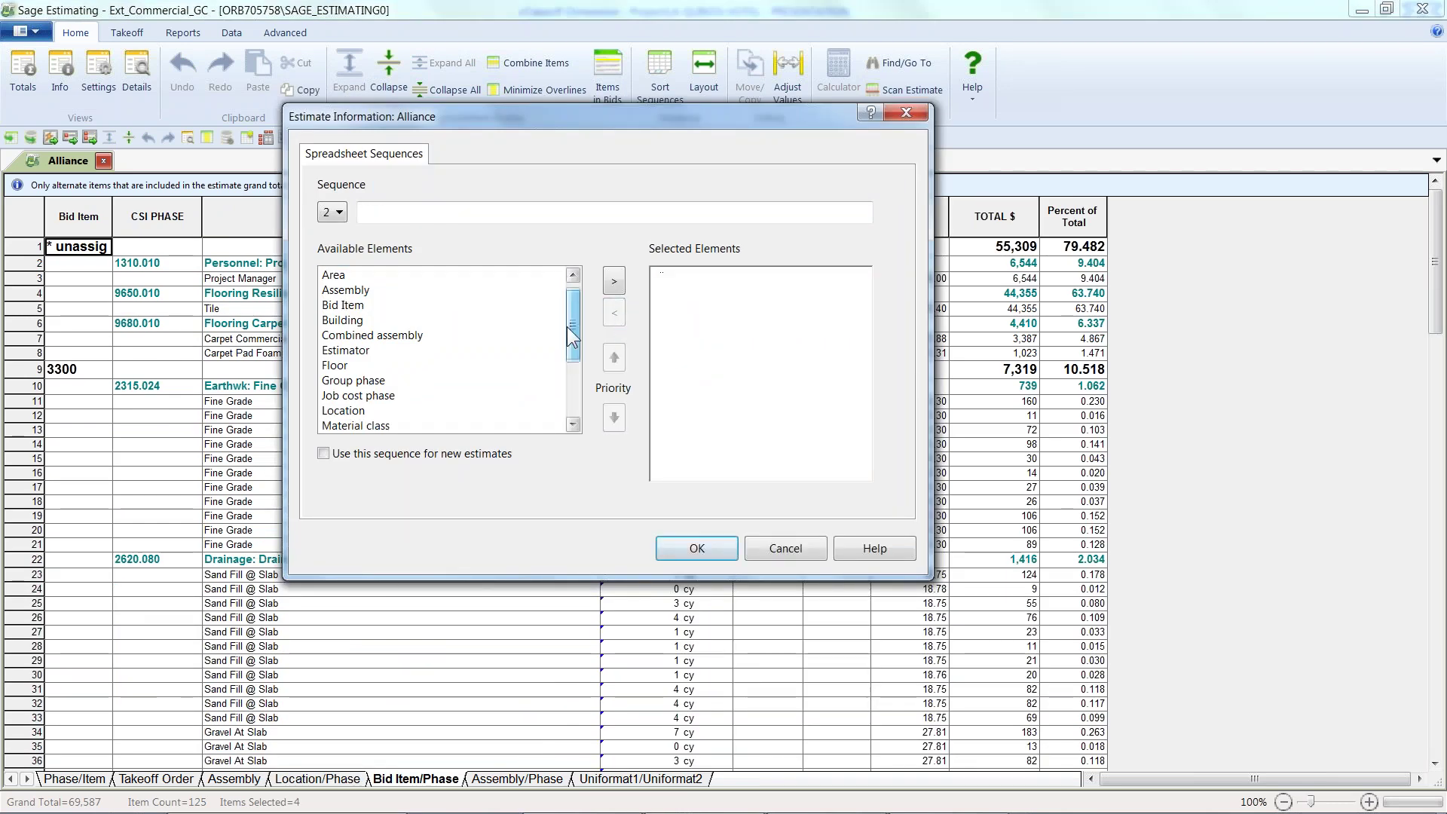
{"action": "double_click", "coordinate": [348, 320]}
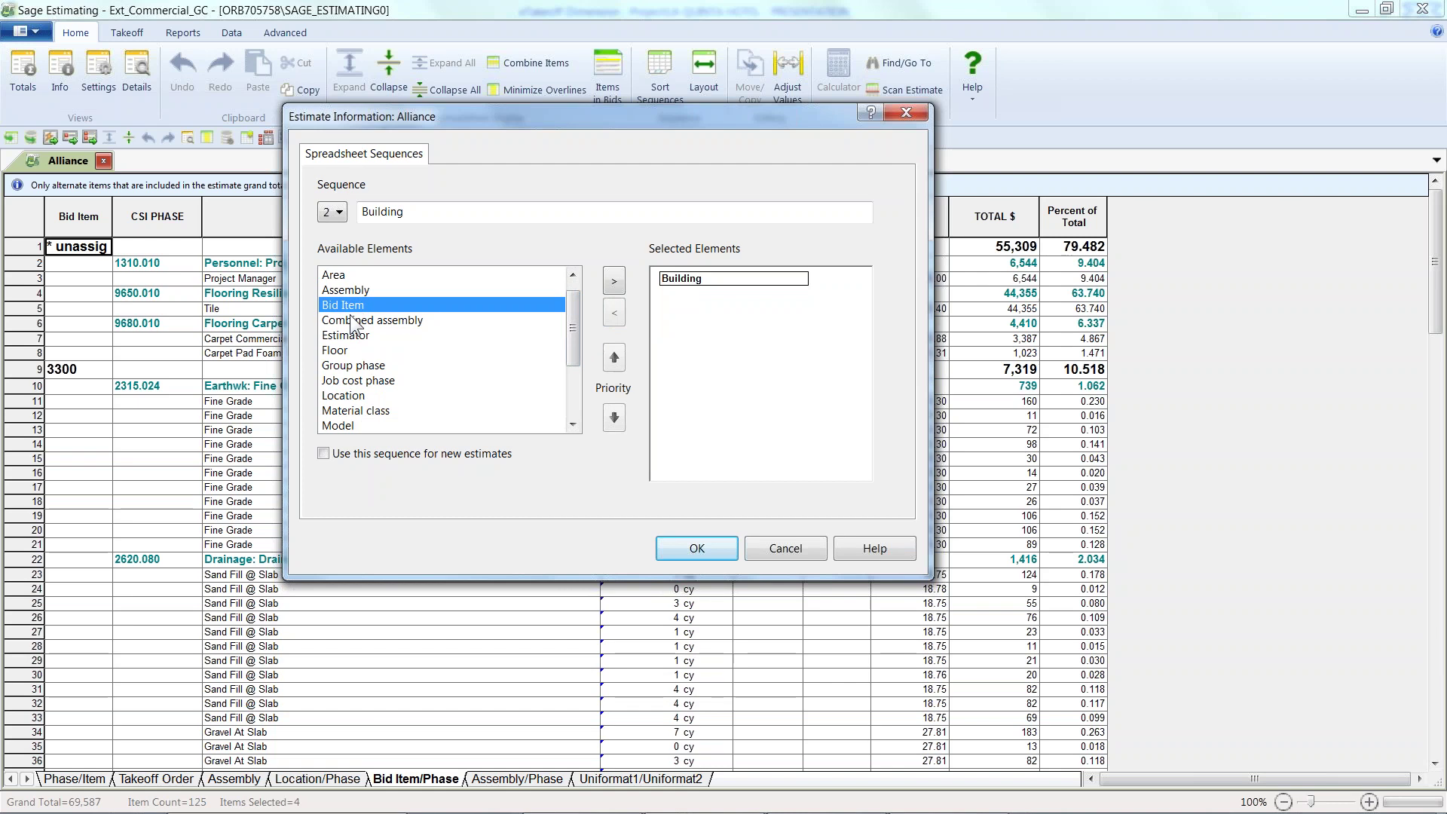
{"action": "scroll", "coordinate": [363, 397], "scroll_direction": "down", "scroll_amount": 1}
{"action": "double_click", "coordinate": [355, 396]}
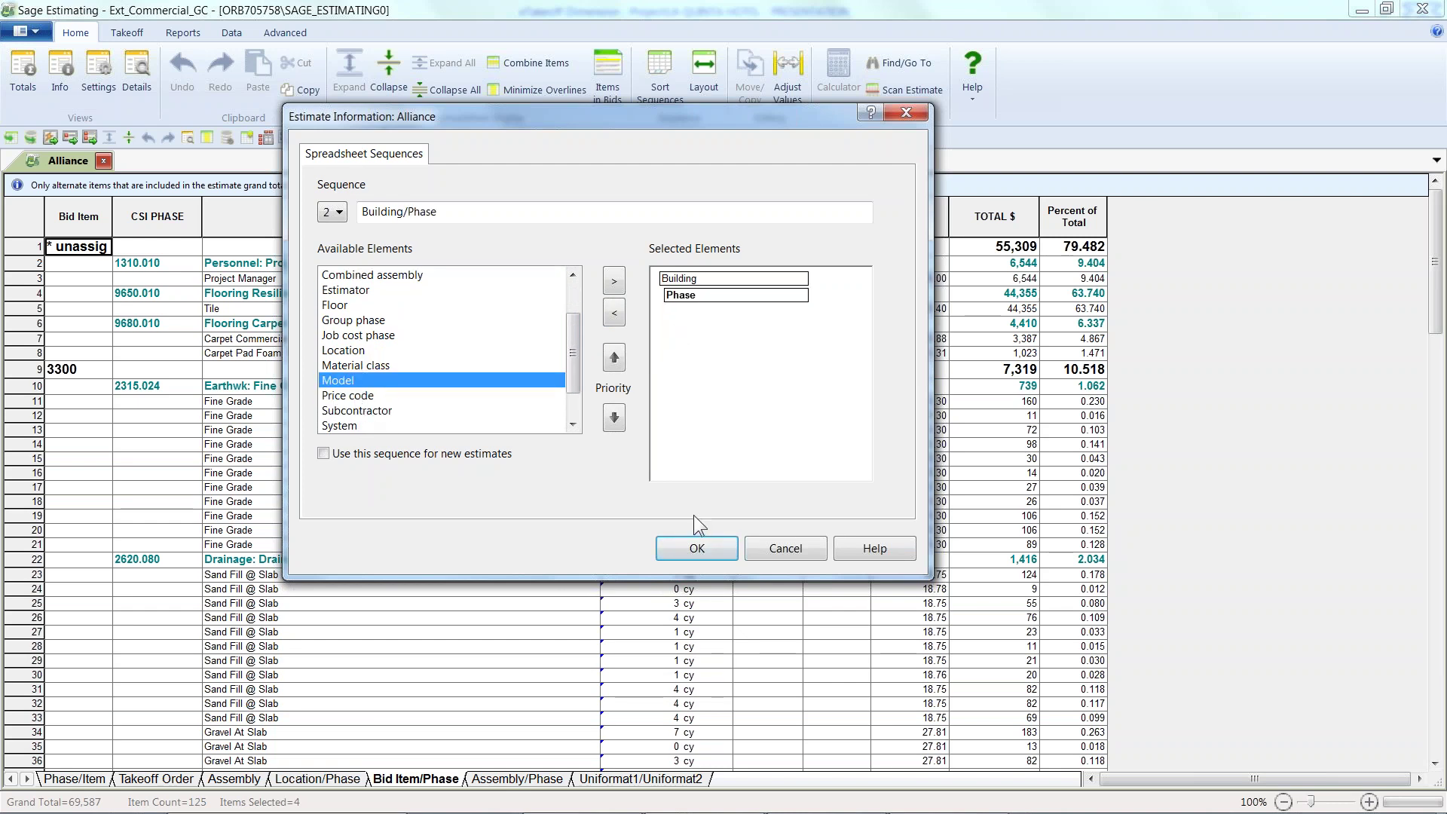
{"action": "left_click", "coordinate": [680, 300]}
{"action": "left_click", "coordinate": [614, 313]}
Step: Add Floor as the second element under Building and apply the changed spreadsheet sequence
{"action": "double_click", "coordinate": [339, 307]}
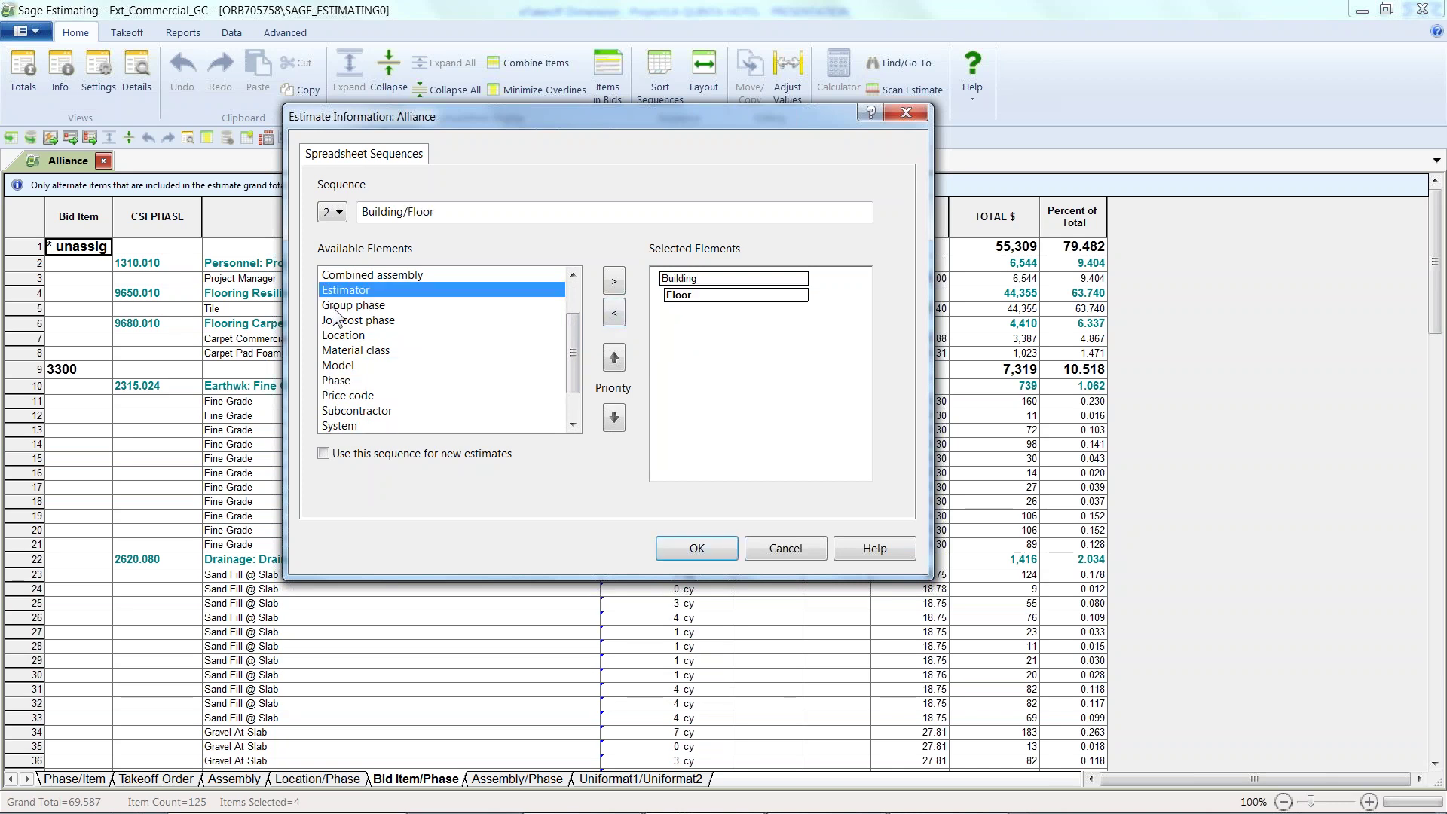
{"action": "left_click", "coordinate": [693, 541]}
{"action": "left_click", "coordinate": [794, 472]}
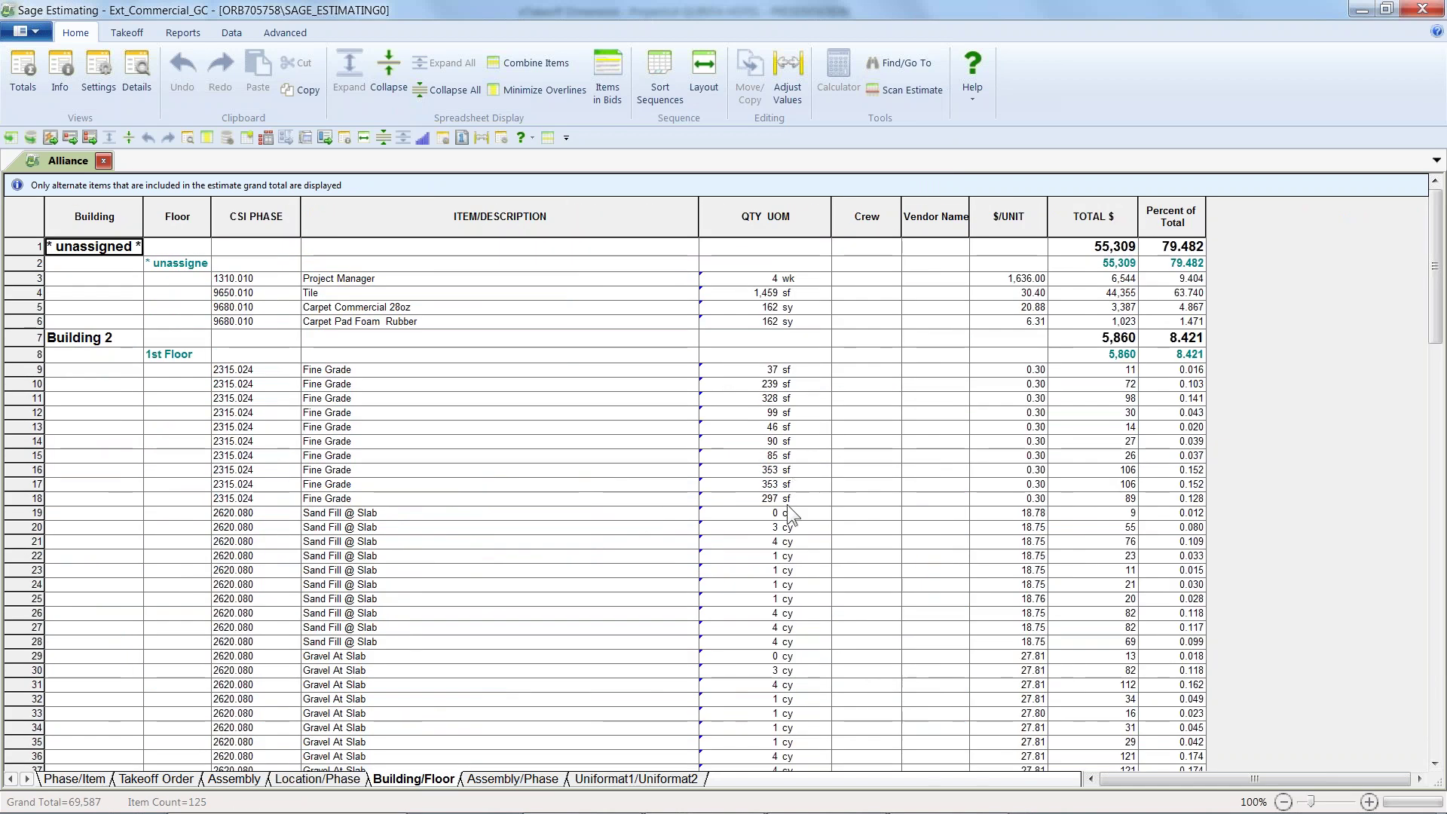
Step: Collapse the Building/Floor spreadsheet, view the items on Floor 6 of Building 222, and return to the Assembly sequence
{"action": "left_click", "coordinate": [98, 340]}
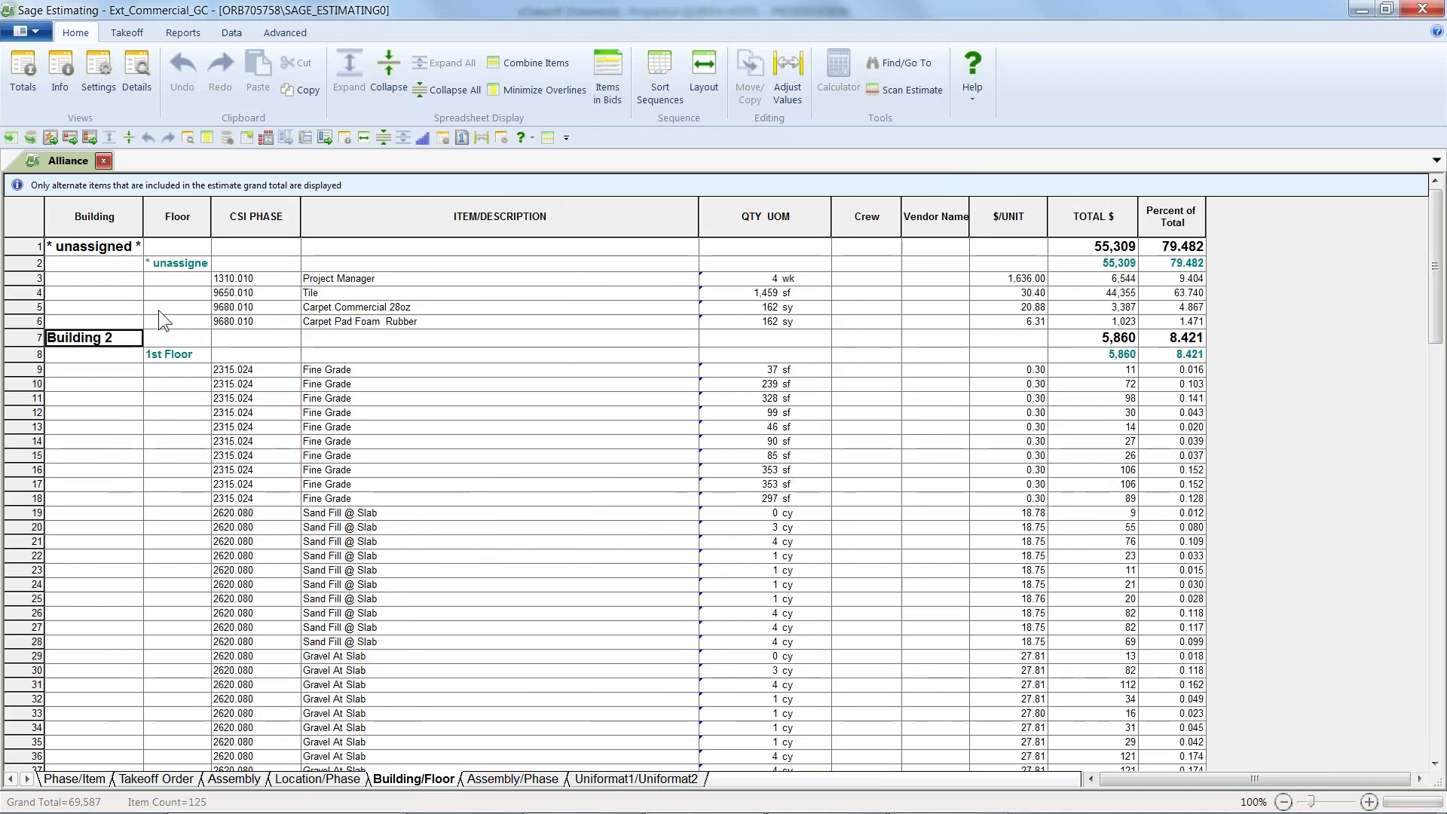
{"action": "left_click", "coordinate": [417, 89]}
{"action": "left_click", "coordinate": [103, 283]}
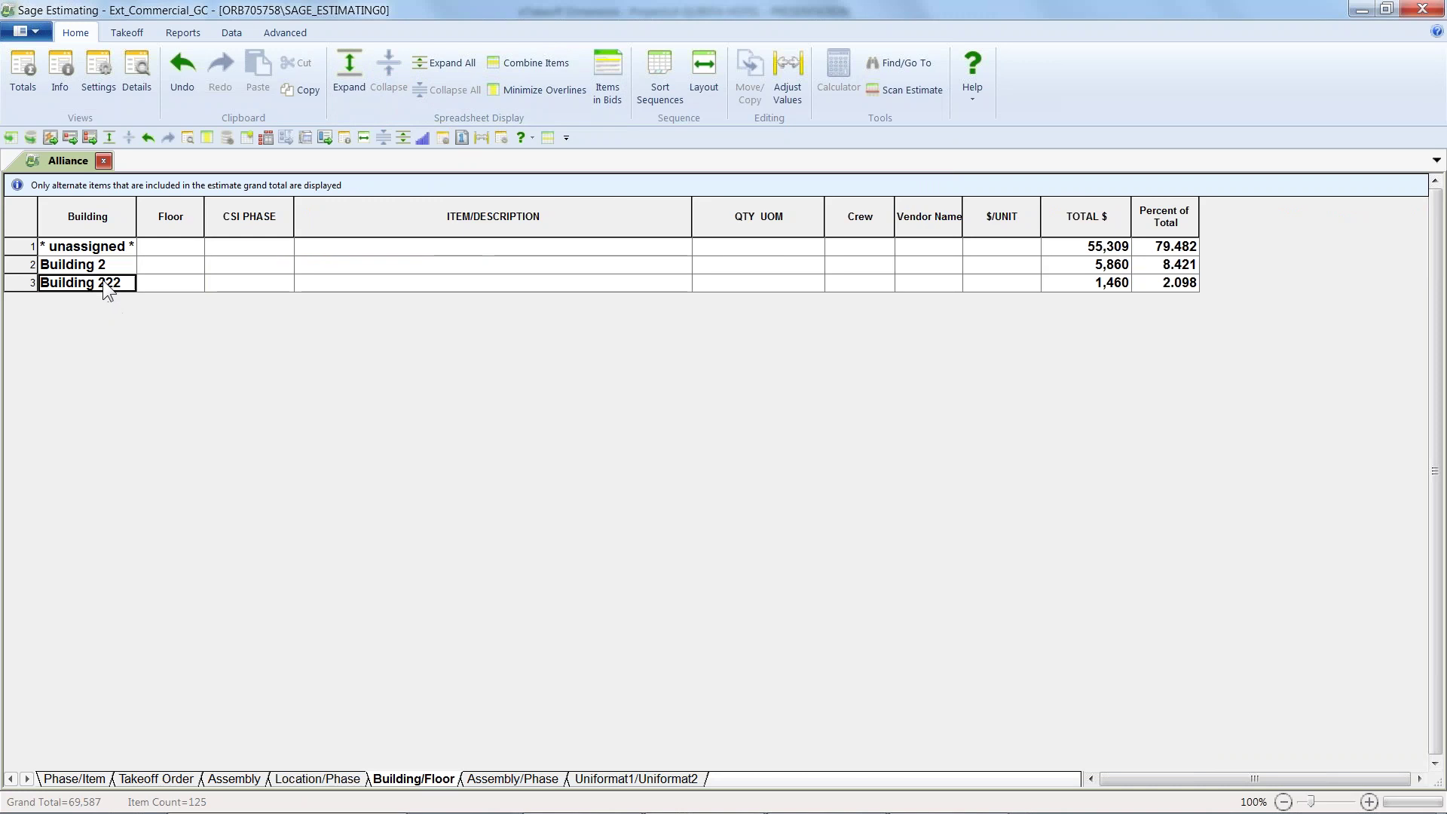
{"action": "double_click", "coordinate": [103, 280]}
{"action": "double_click", "coordinate": [148, 301]}
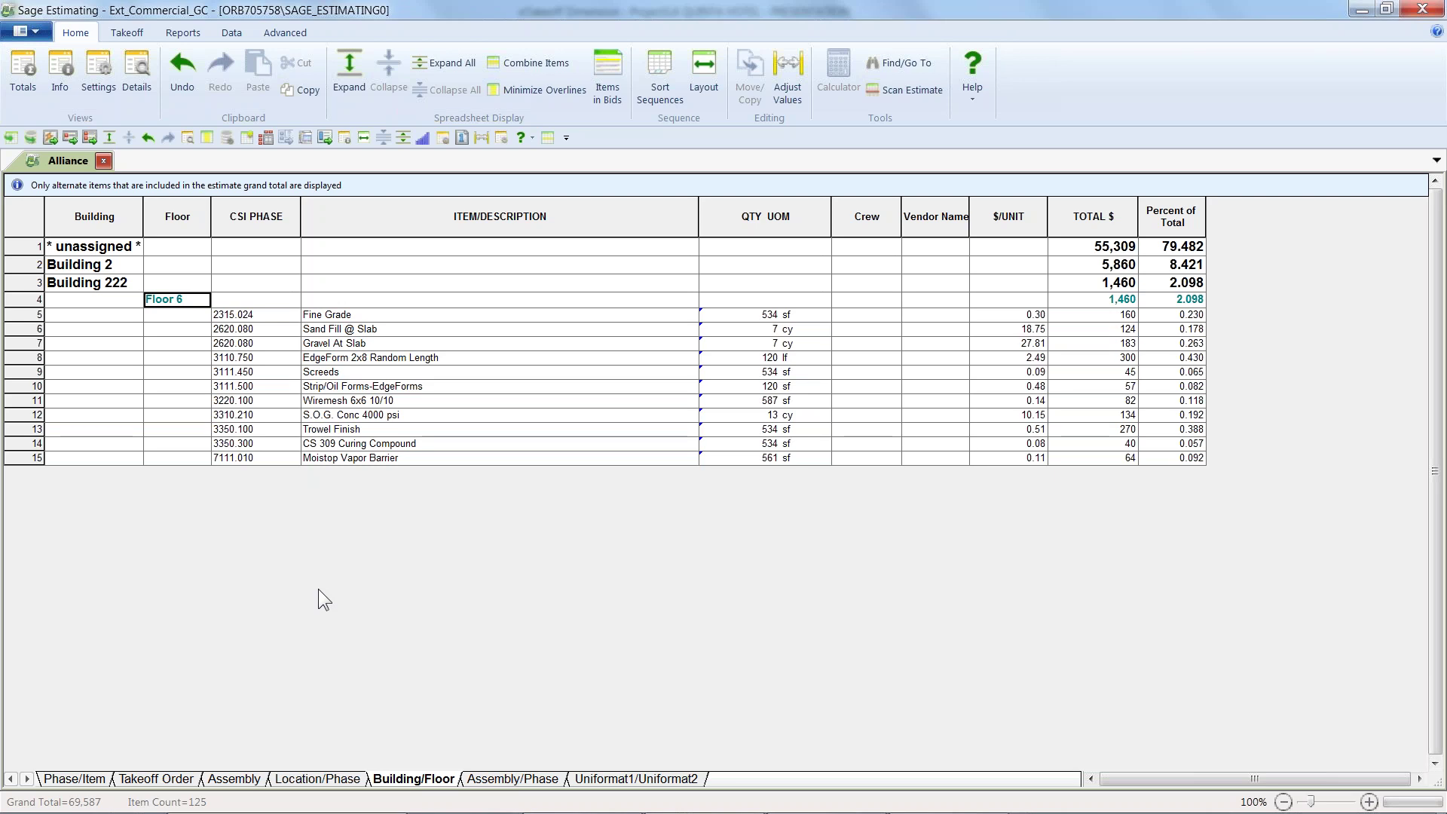
{"action": "left_click", "coordinate": [234, 778]}
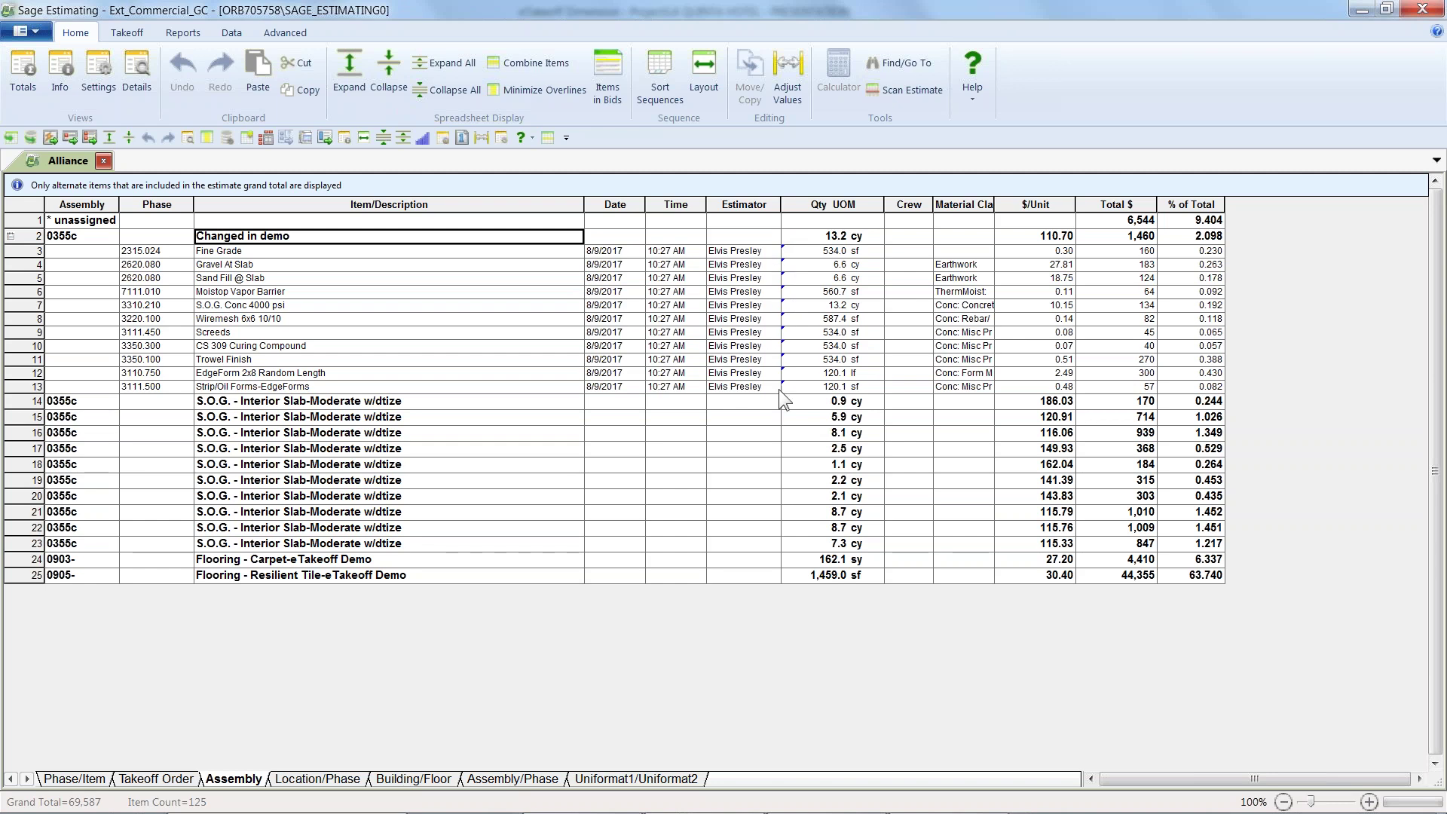
Step: Drill down from the Fine Grade quantity in the "Changed in demo" assembly to its takeoff in eTakeoff Bridge
{"action": "left_click", "coordinate": [800, 253]}
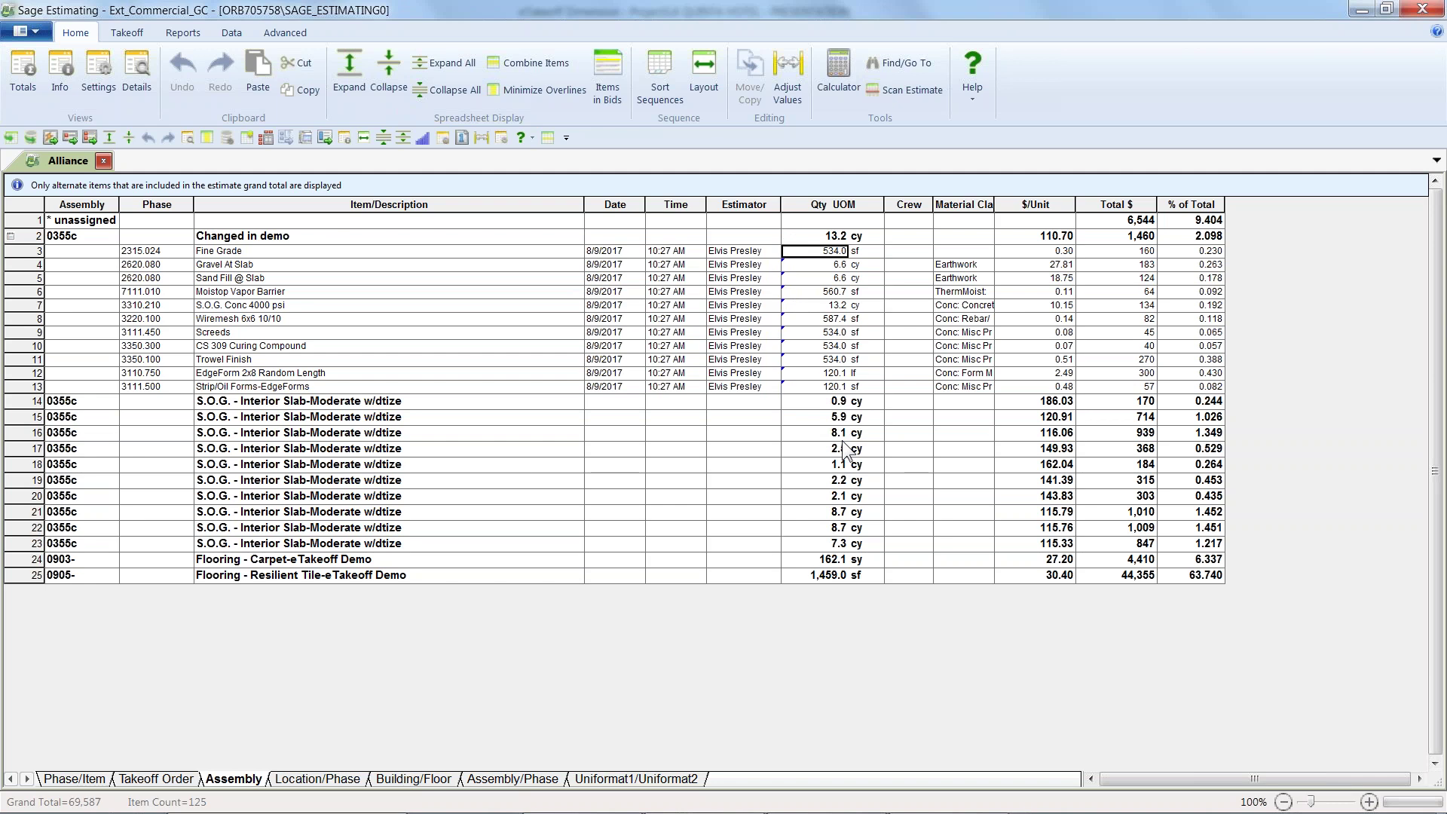
{"action": "right_click", "coordinate": [828, 253]}
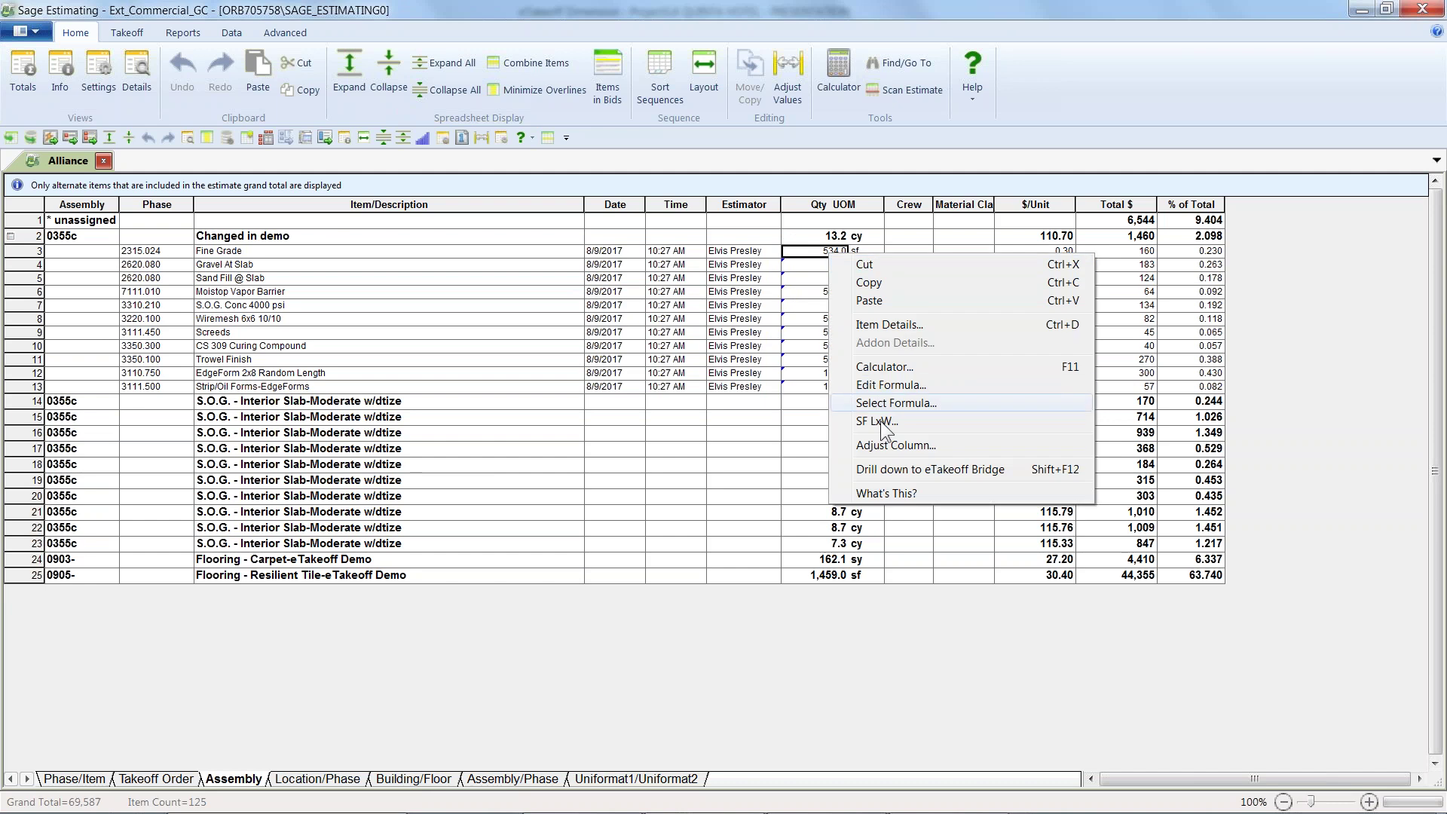
{"action": "left_click", "coordinate": [887, 470]}
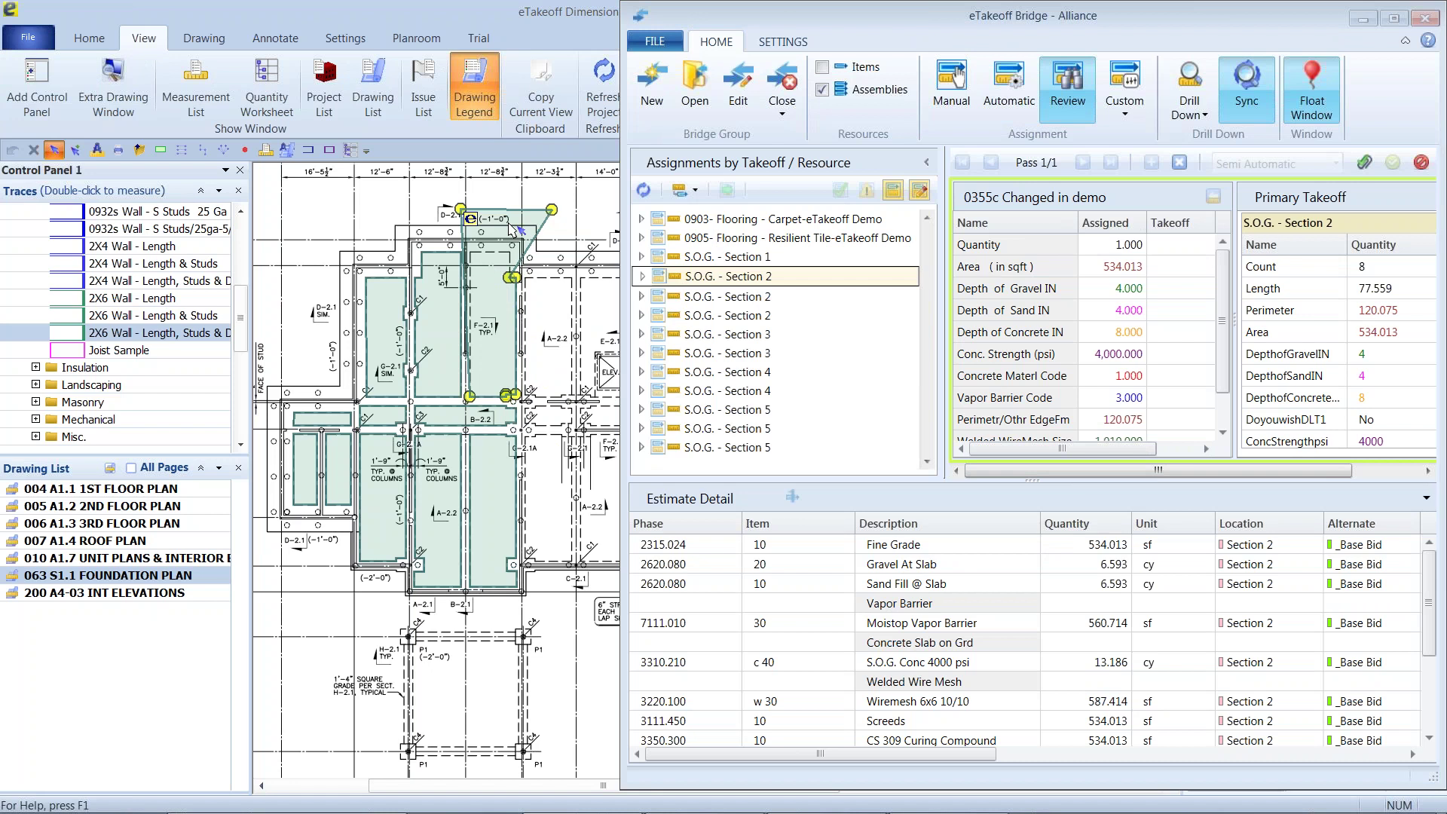
{"action": "mouse_move", "coordinate": [537, 399]}
Step: Close the current Alliance bridge and exit eTakeoff Bridge
{"action": "left_click", "coordinate": [784, 96]}
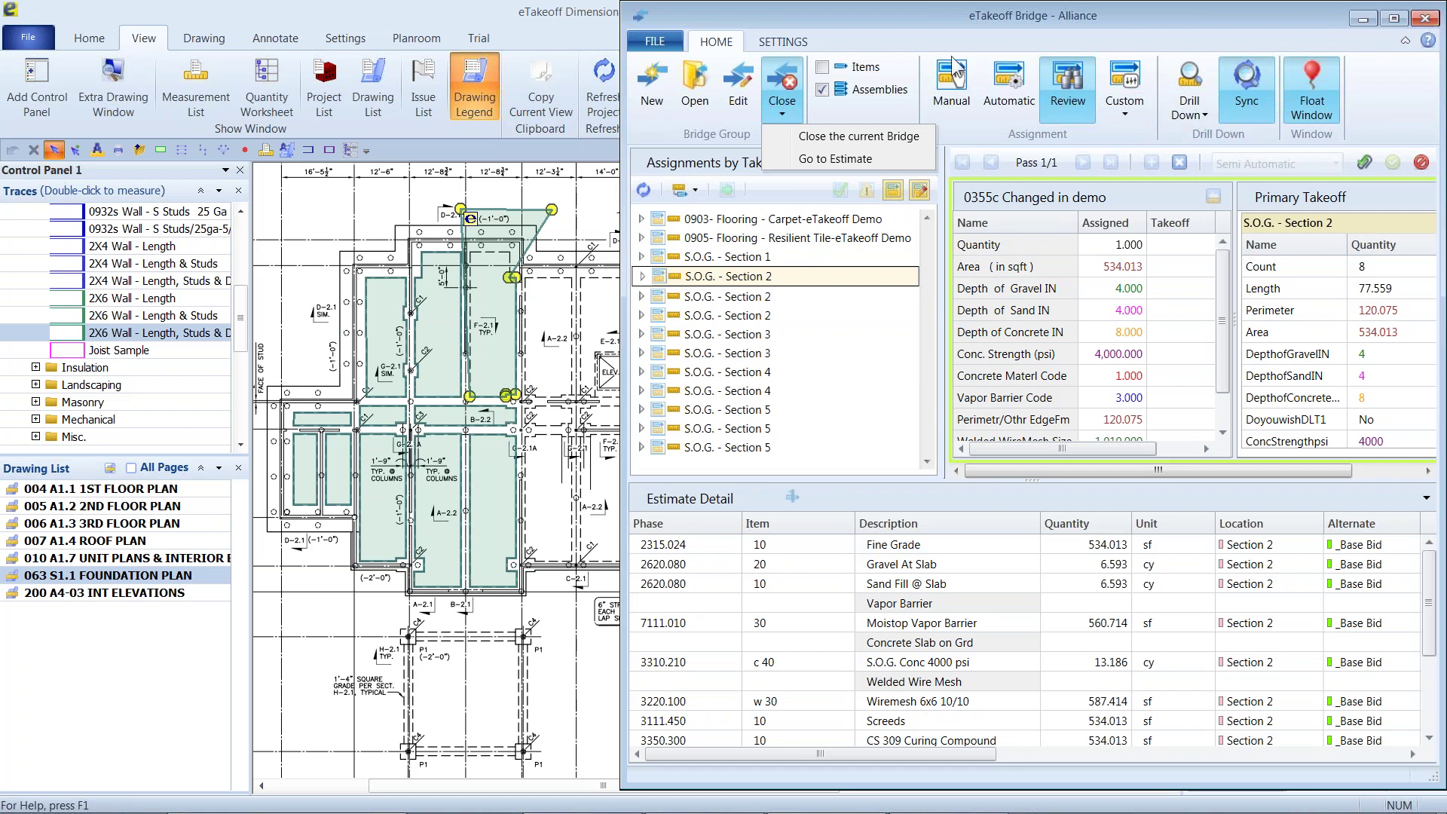
{"action": "left_click", "coordinate": [859, 136]}
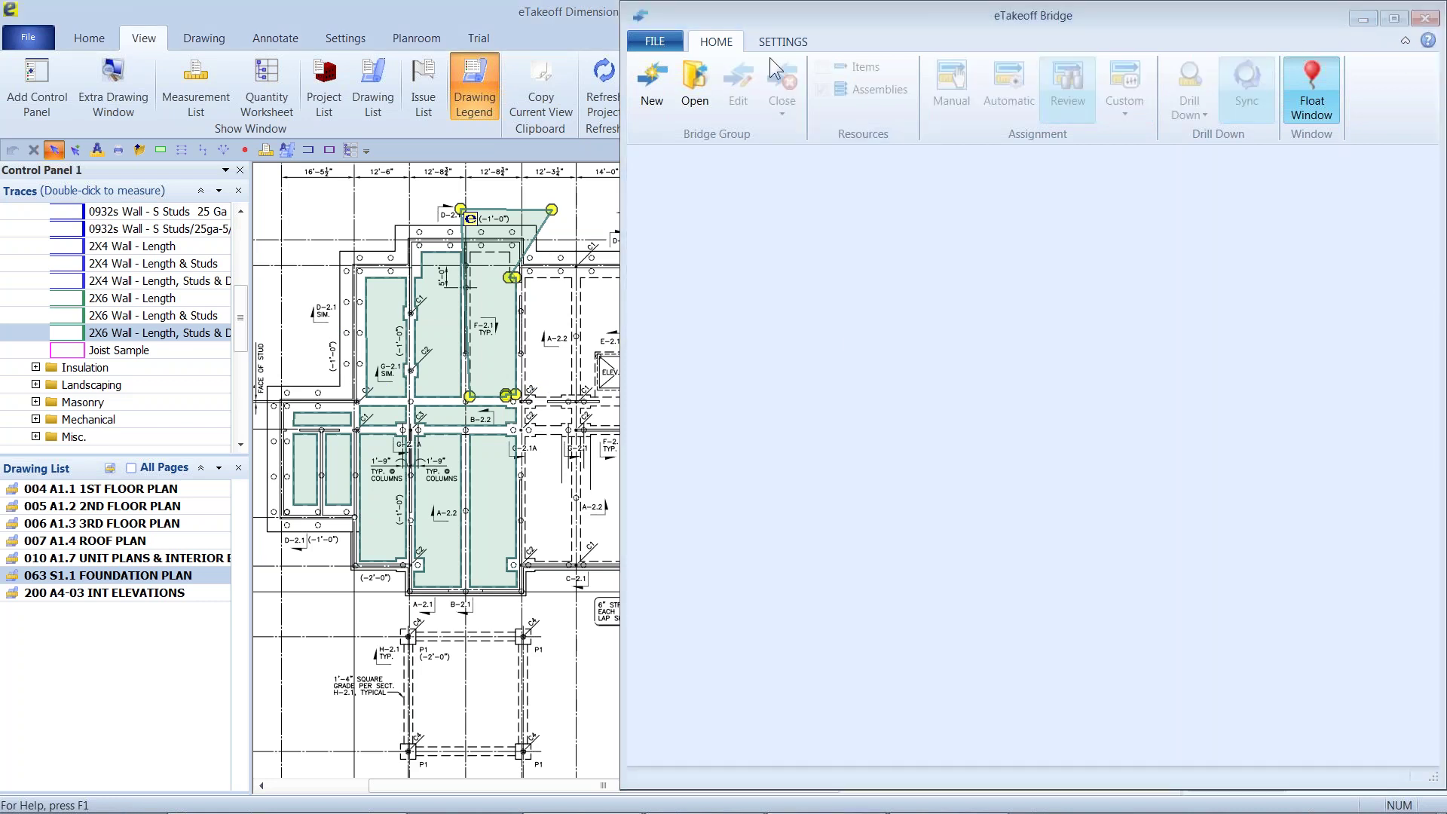
{"action": "left_click", "coordinate": [654, 41]}
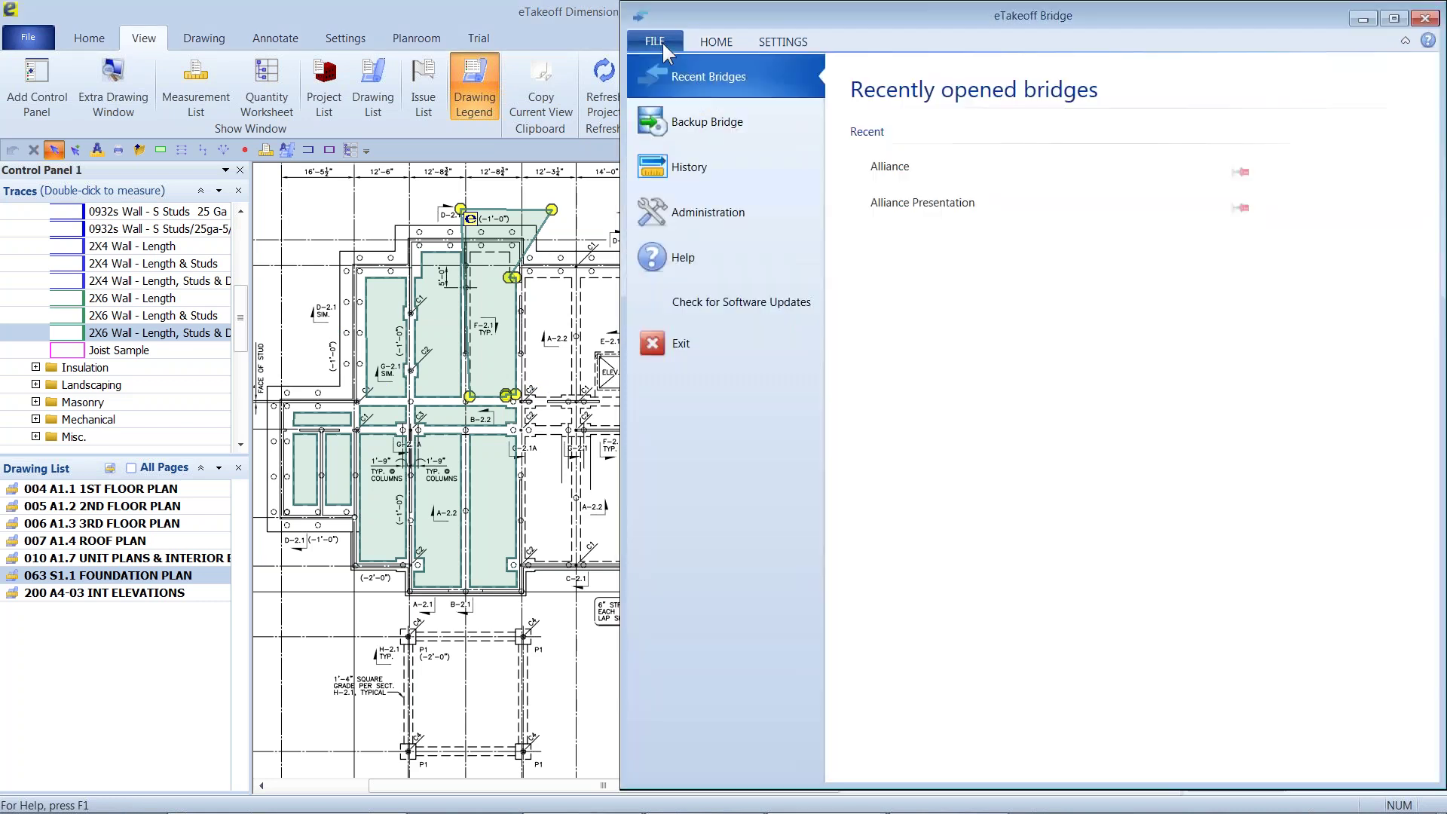
{"action": "left_click", "coordinate": [662, 349]}
Step: Deselect the slab measurement, list all project drawings, and open drawing 024 A6.1 DETAILS - 1
{"action": "left_click", "coordinate": [204, 38]}
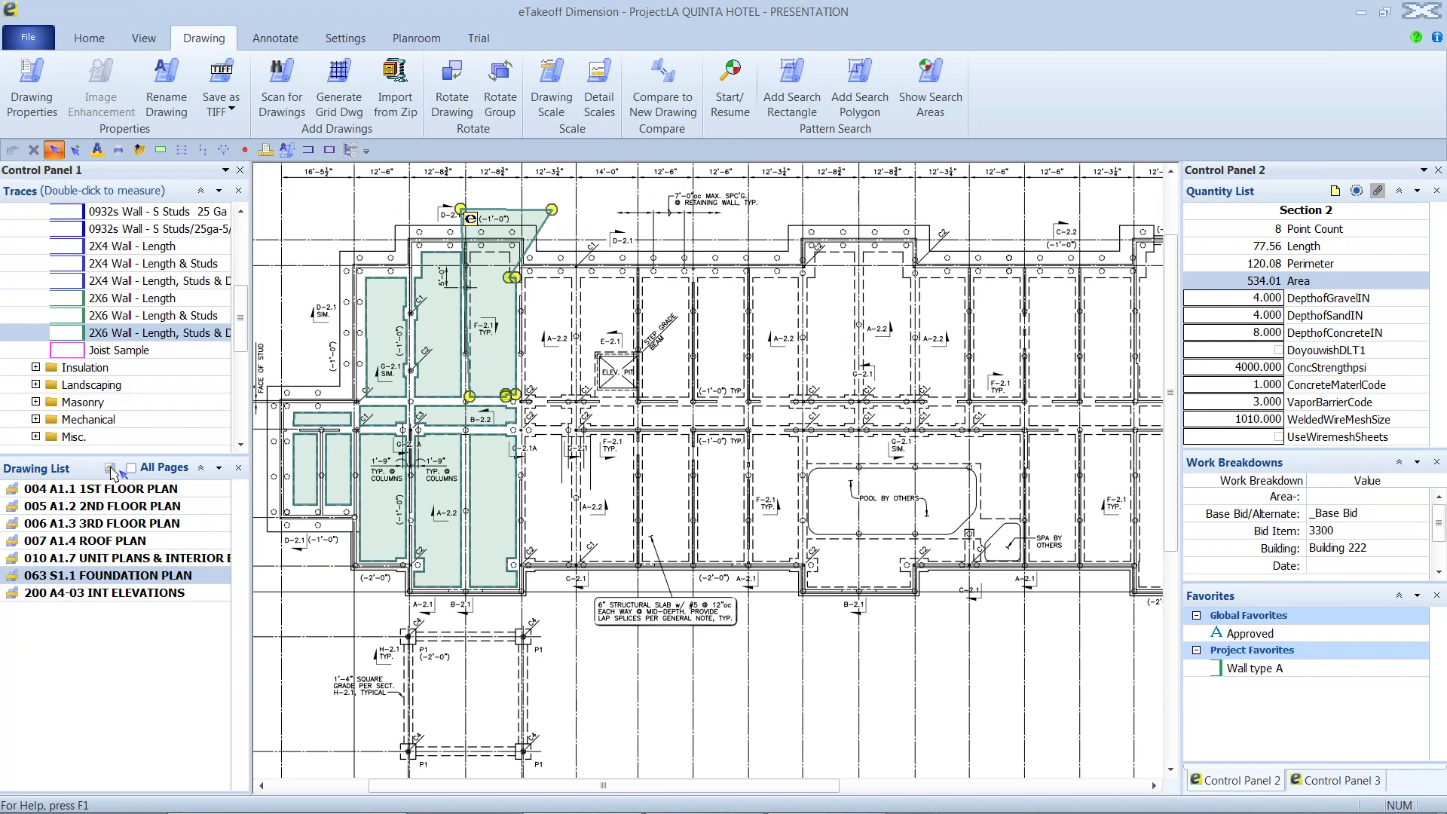
{"action": "left_click", "coordinate": [799, 436]}
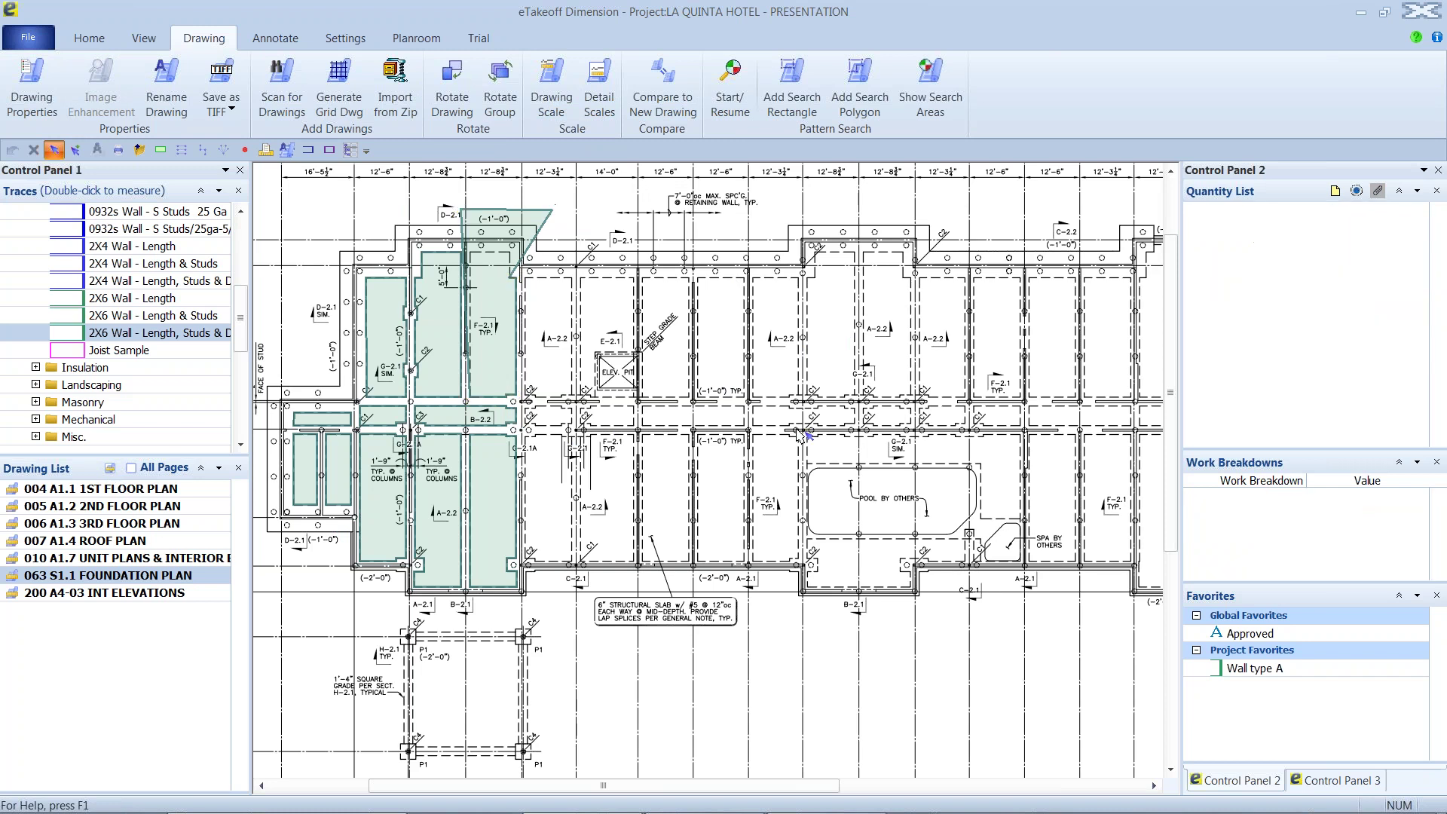
{"action": "left_click", "coordinate": [110, 468]}
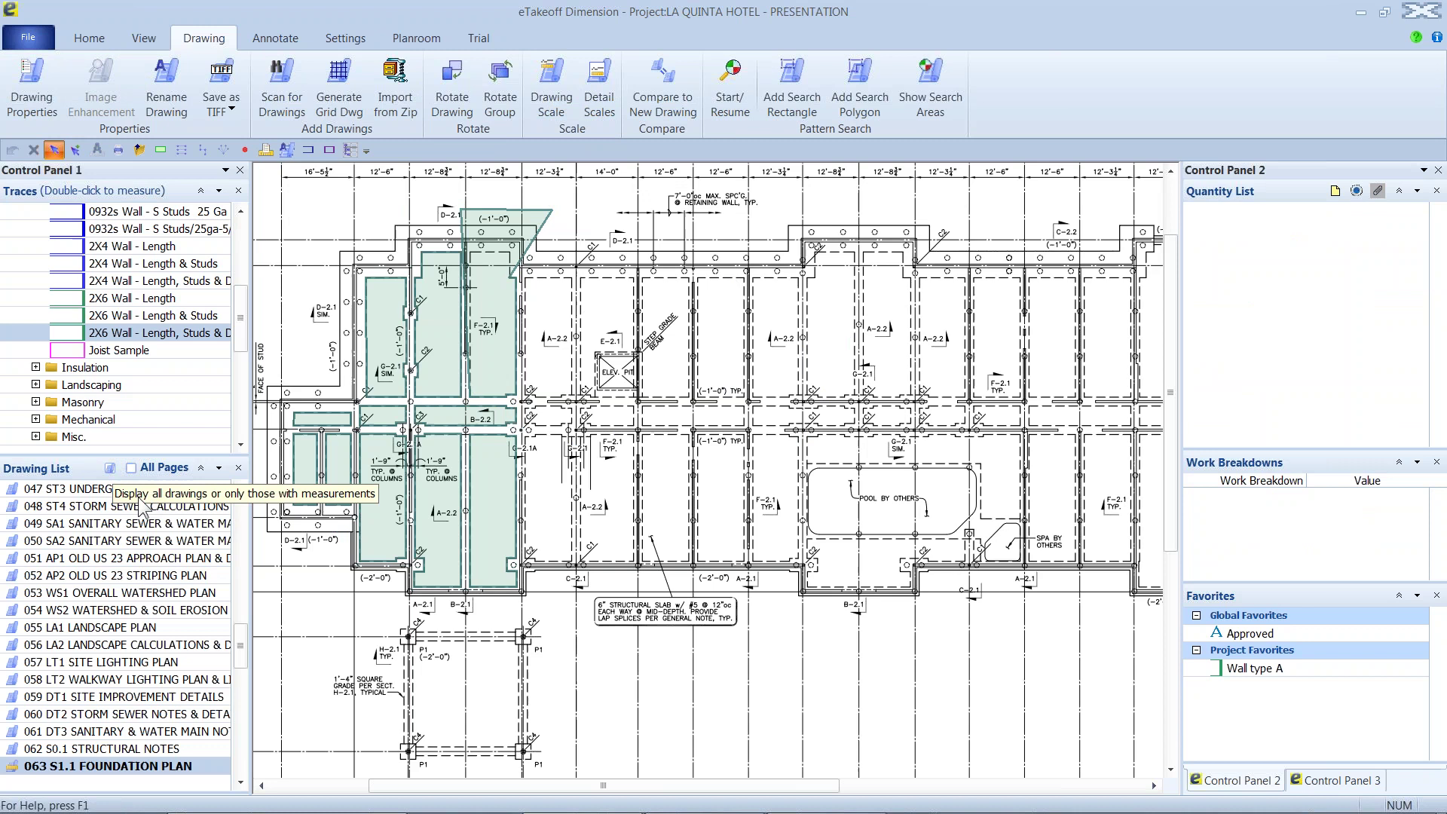
{"action": "scroll", "coordinate": [151, 544], "scroll_direction": "down", "scroll_amount": 2}
{"action": "scroll", "coordinate": [147, 543], "scroll_direction": "up", "scroll_amount": 10}
{"action": "left_click", "coordinate": [128, 540]}
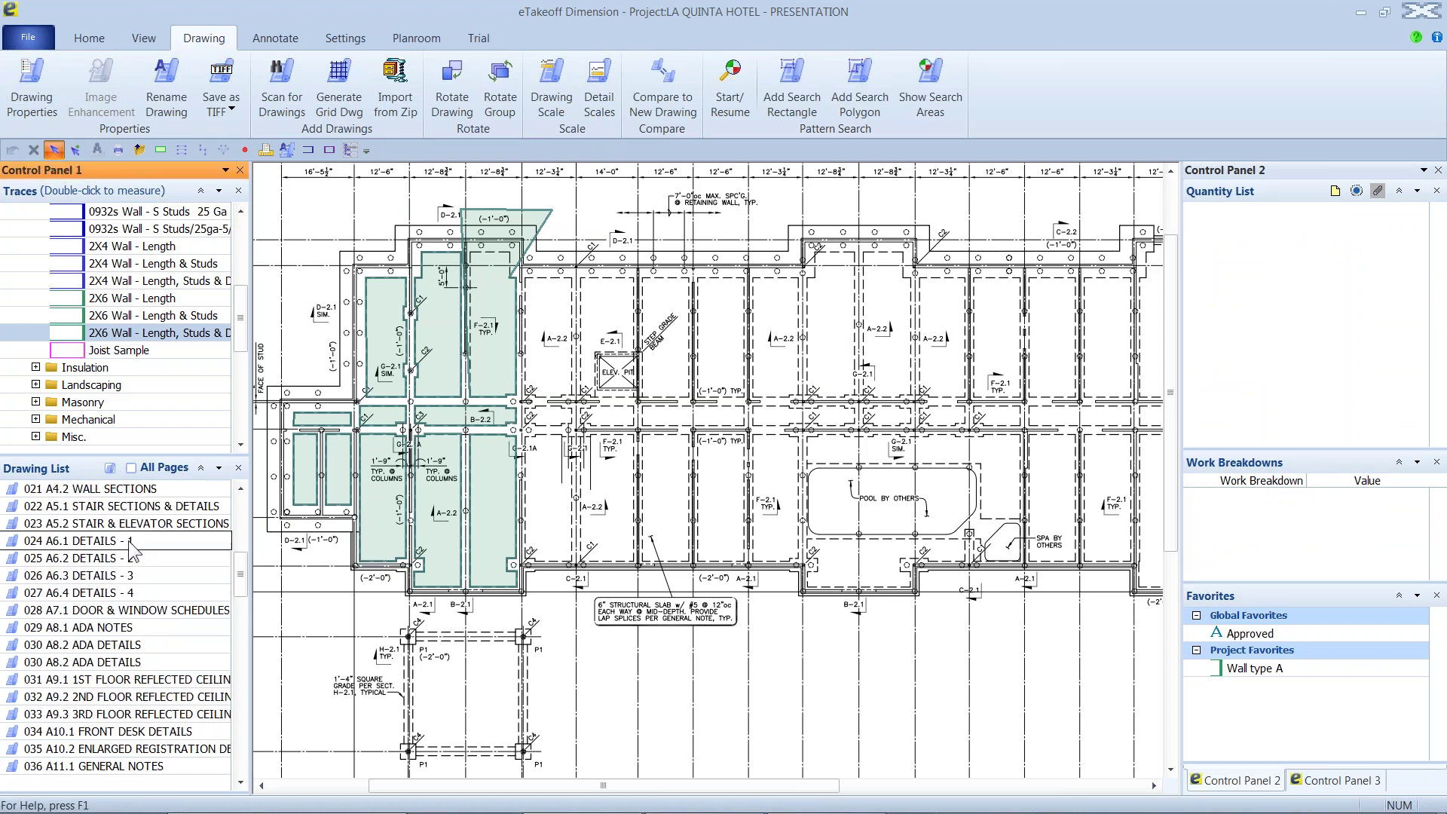
{"action": "middle_click_drag", "start_coordinate": [1005, 307], "coordinate": [837, 298]}
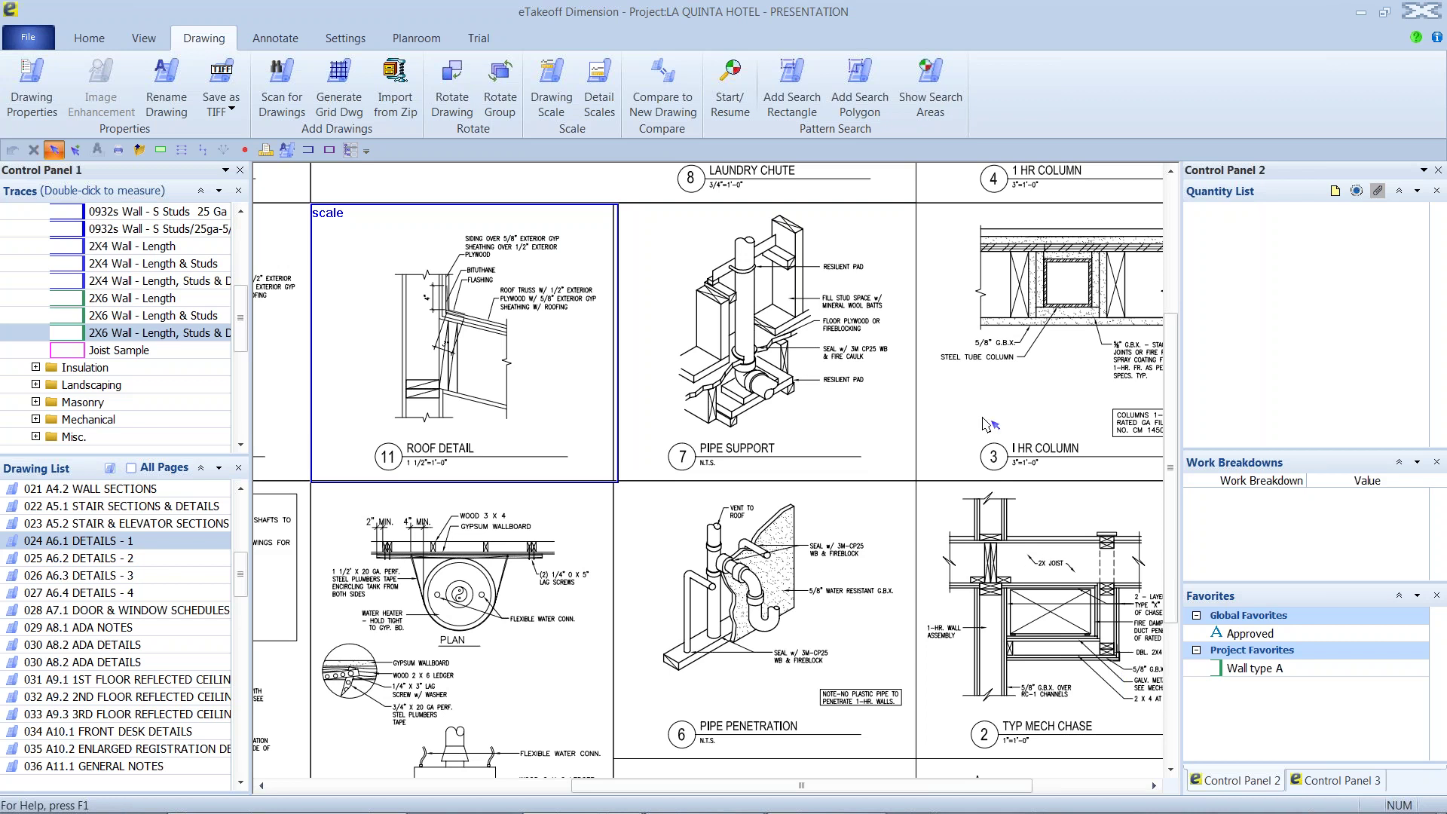
Step: Add a detail scale described as "scale 1" with the standard scale 1 Inch = 10 Feet
{"action": "left_click", "coordinate": [600, 90]}
{"action": "left_click", "coordinate": [845, 369]}
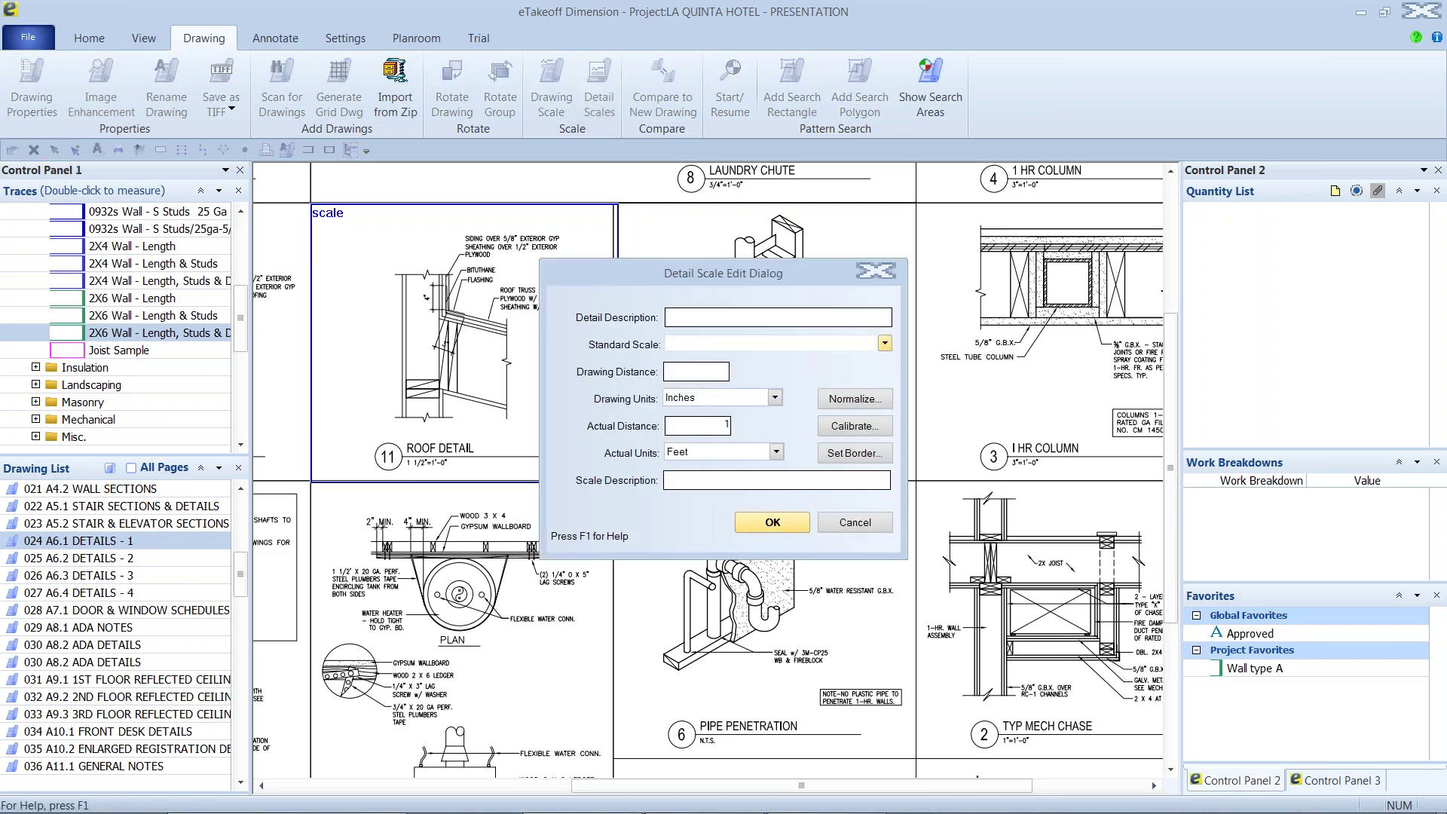
{"action": "type", "text": "sca"}
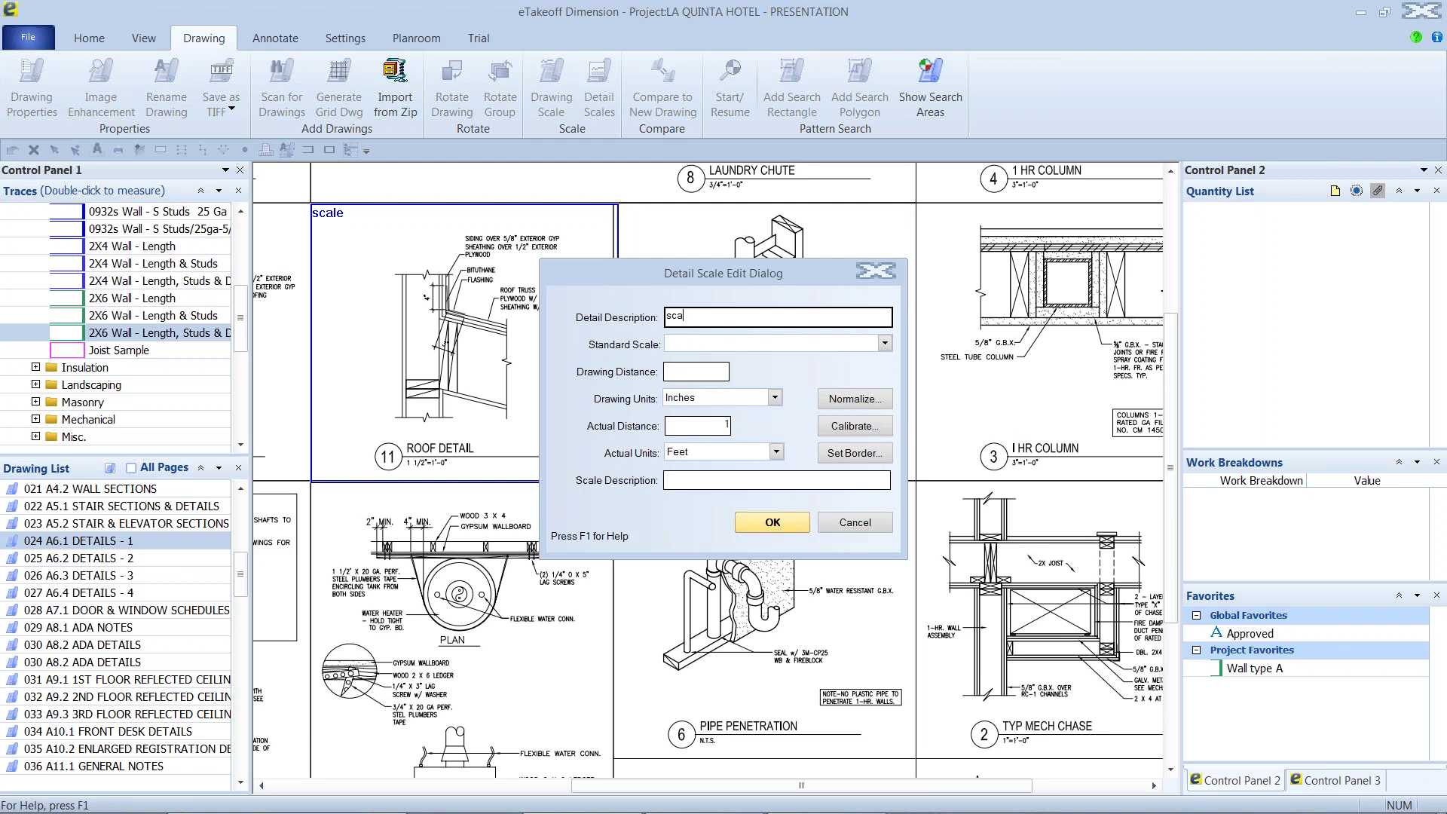
{"action": "type", "text": "le 1"}
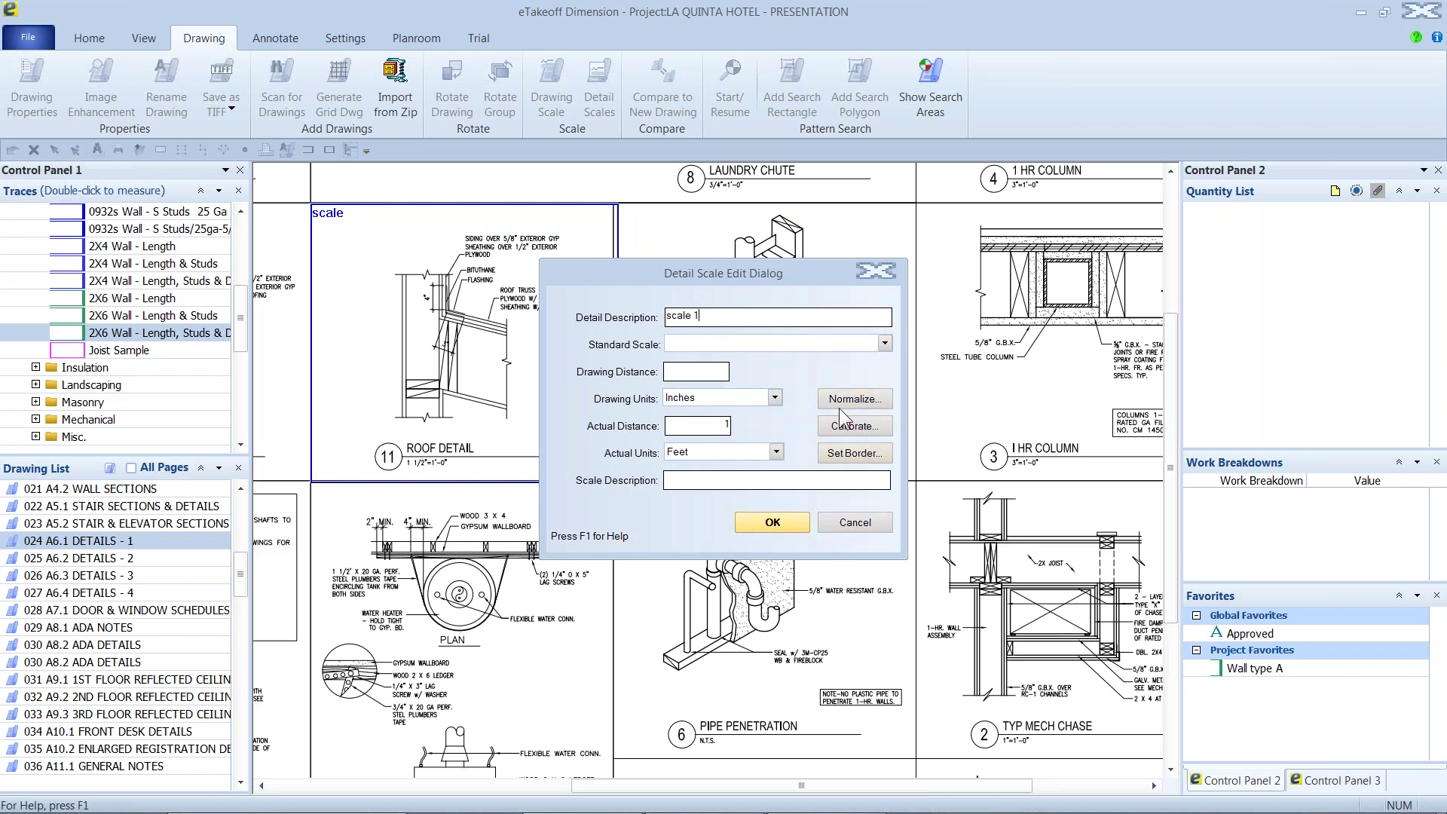
{"action": "left_click", "coordinate": [884, 343]}
{"action": "left_click", "coordinate": [753, 410]}
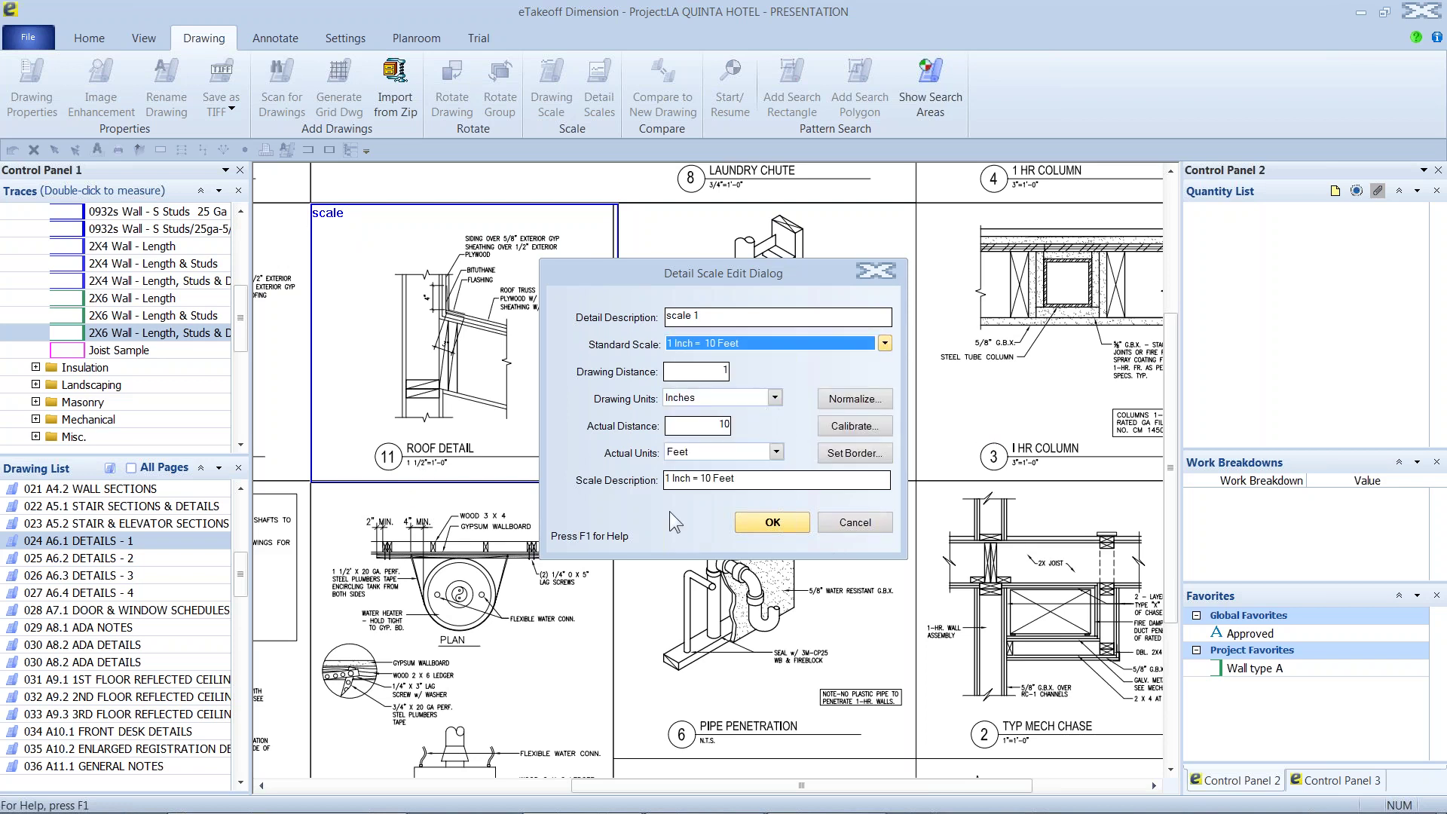
Step: Set the new detail scale's border around the Pipe Support detail frame and save it
{"action": "left_click", "coordinate": [855, 453]}
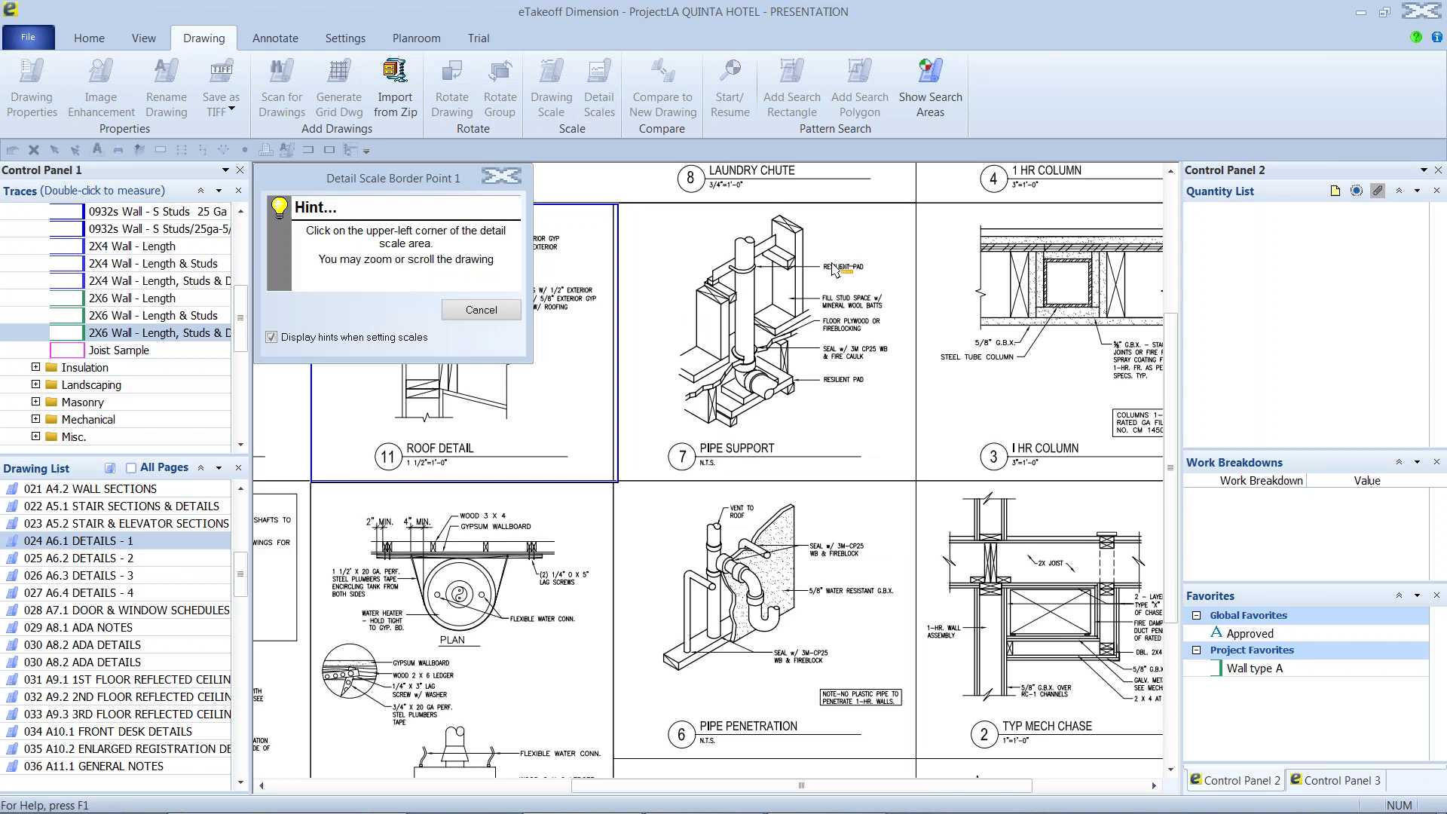
{"action": "left_click", "coordinate": [618, 204]}
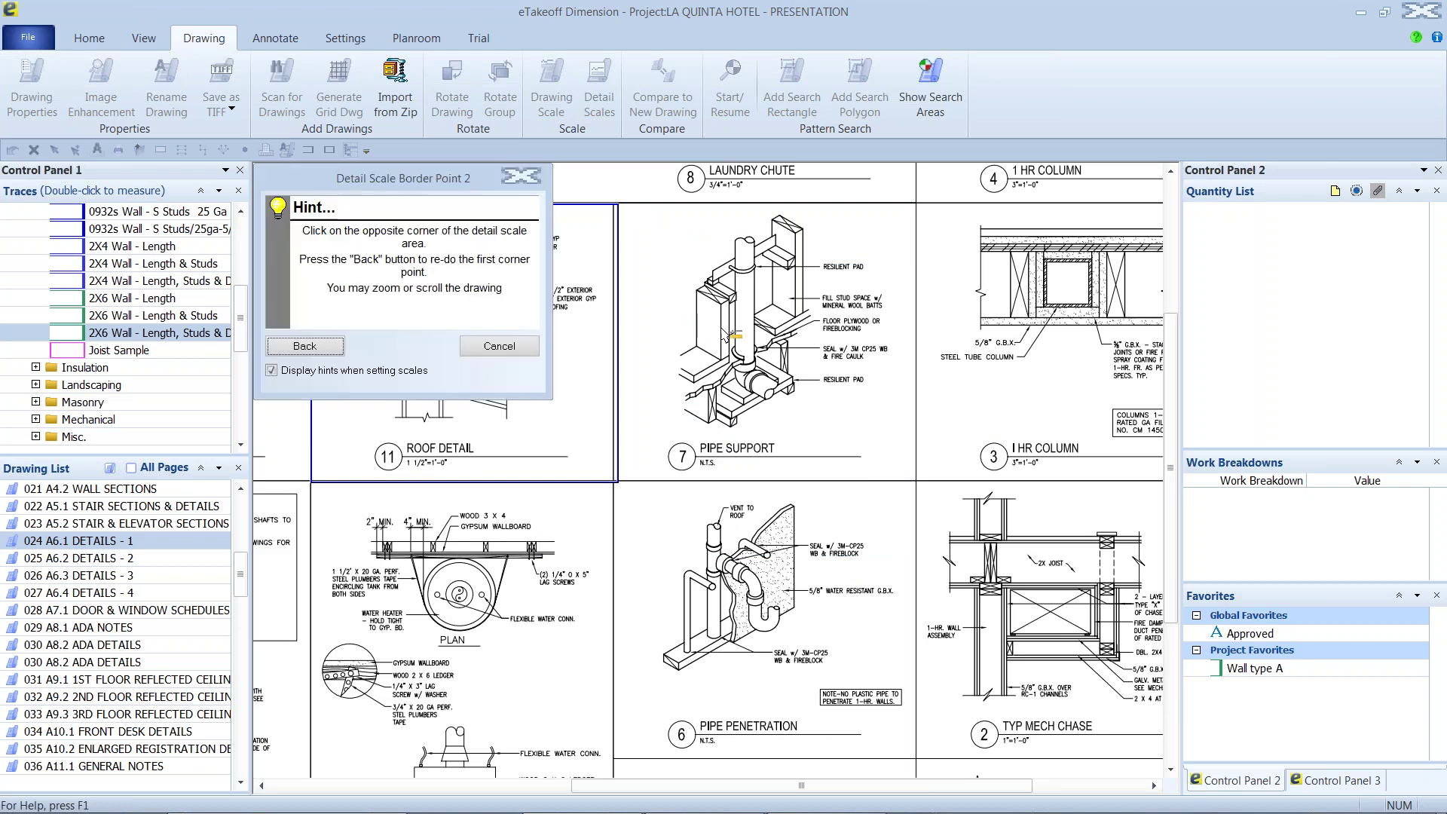
{"action": "left_click", "coordinate": [918, 482]}
{"action": "left_click", "coordinate": [772, 523]}
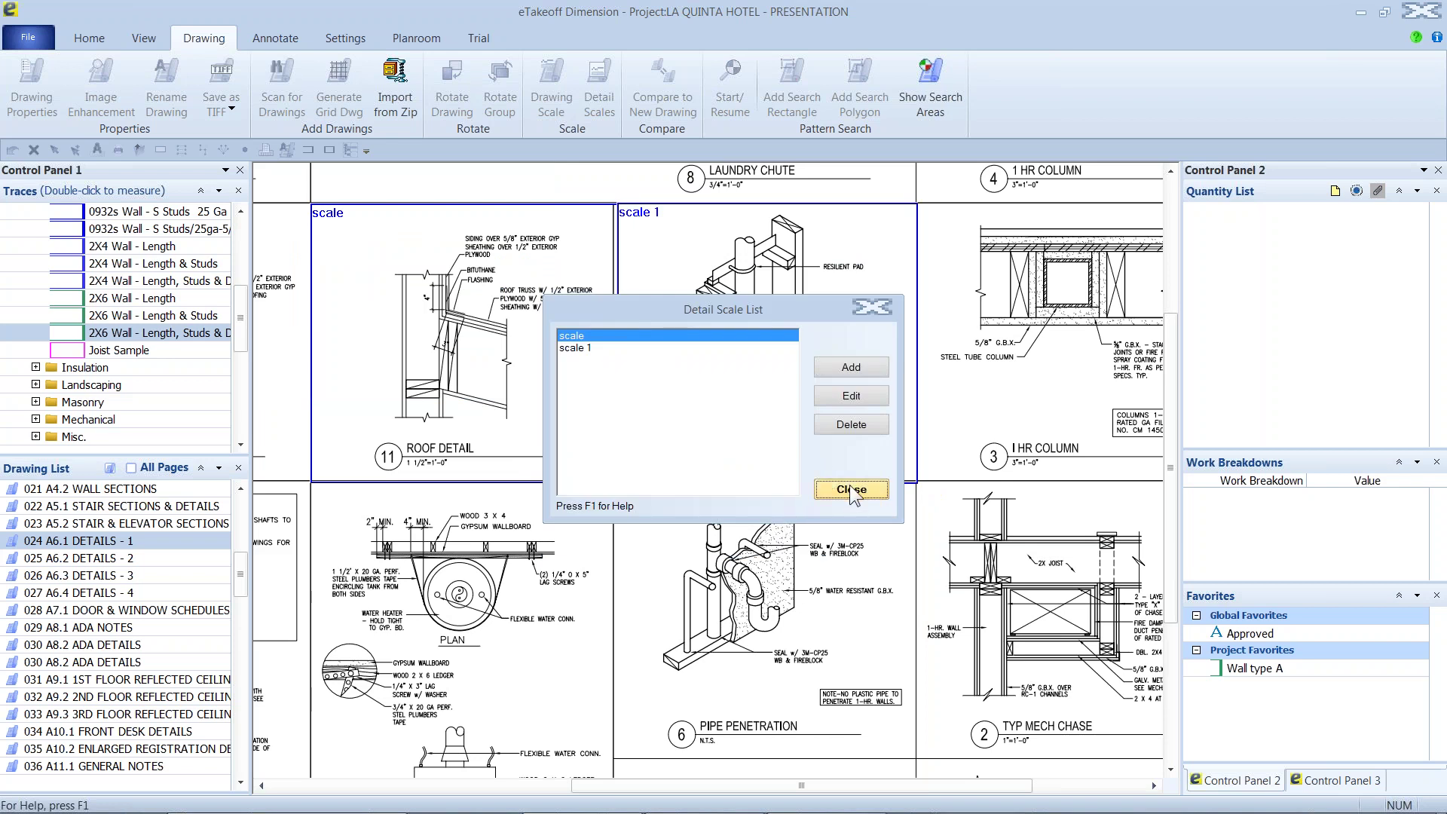
{"action": "left_click", "coordinate": [849, 489]}
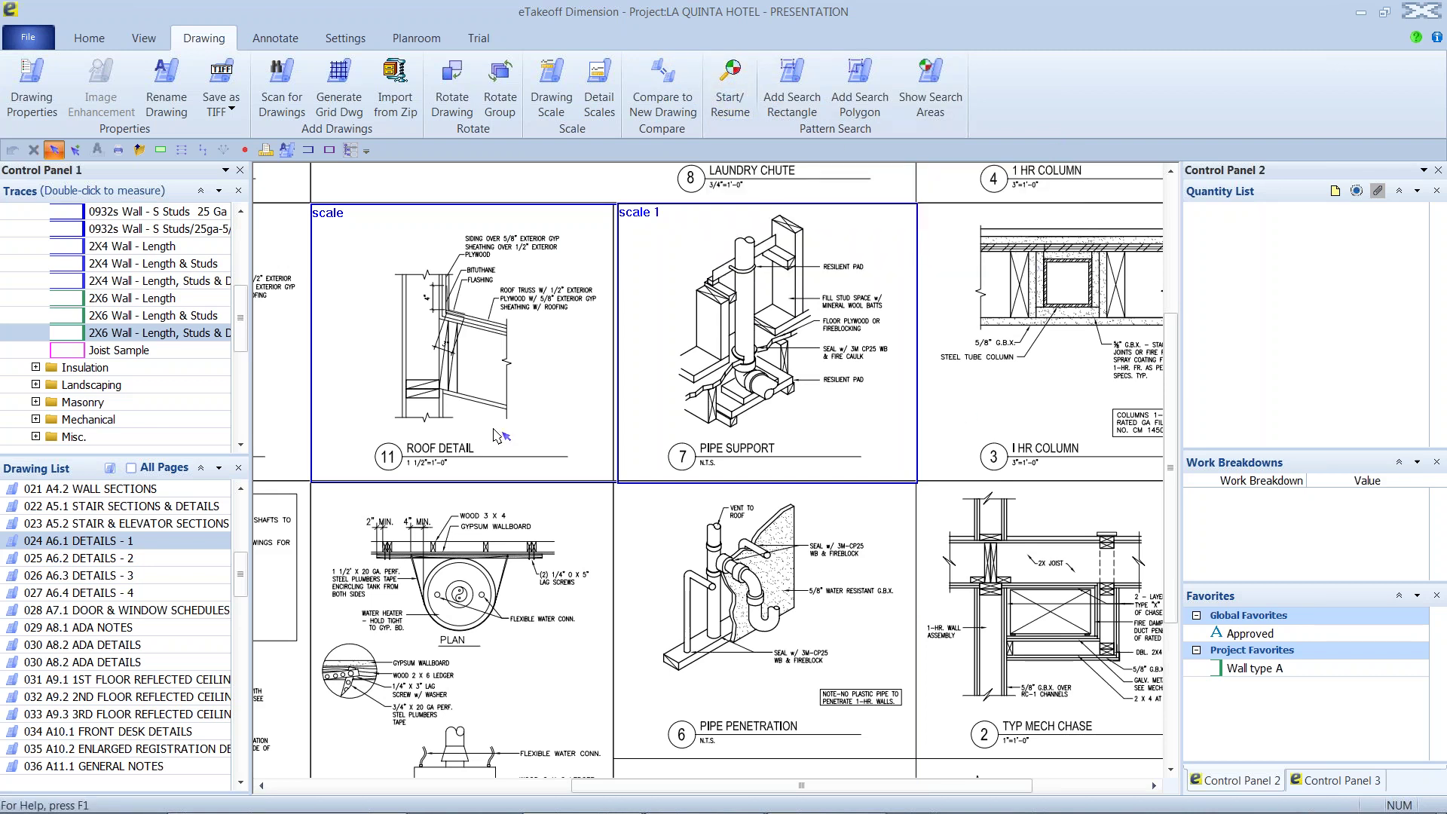
Step: Open drawing 090 E2.0, the first-floor electrical lighting and power plan, at the lobby
{"action": "left_click", "coordinate": [242, 571]}
{"action": "left_click_drag", "start_coordinate": [243, 571], "coordinate": [252, 711]}
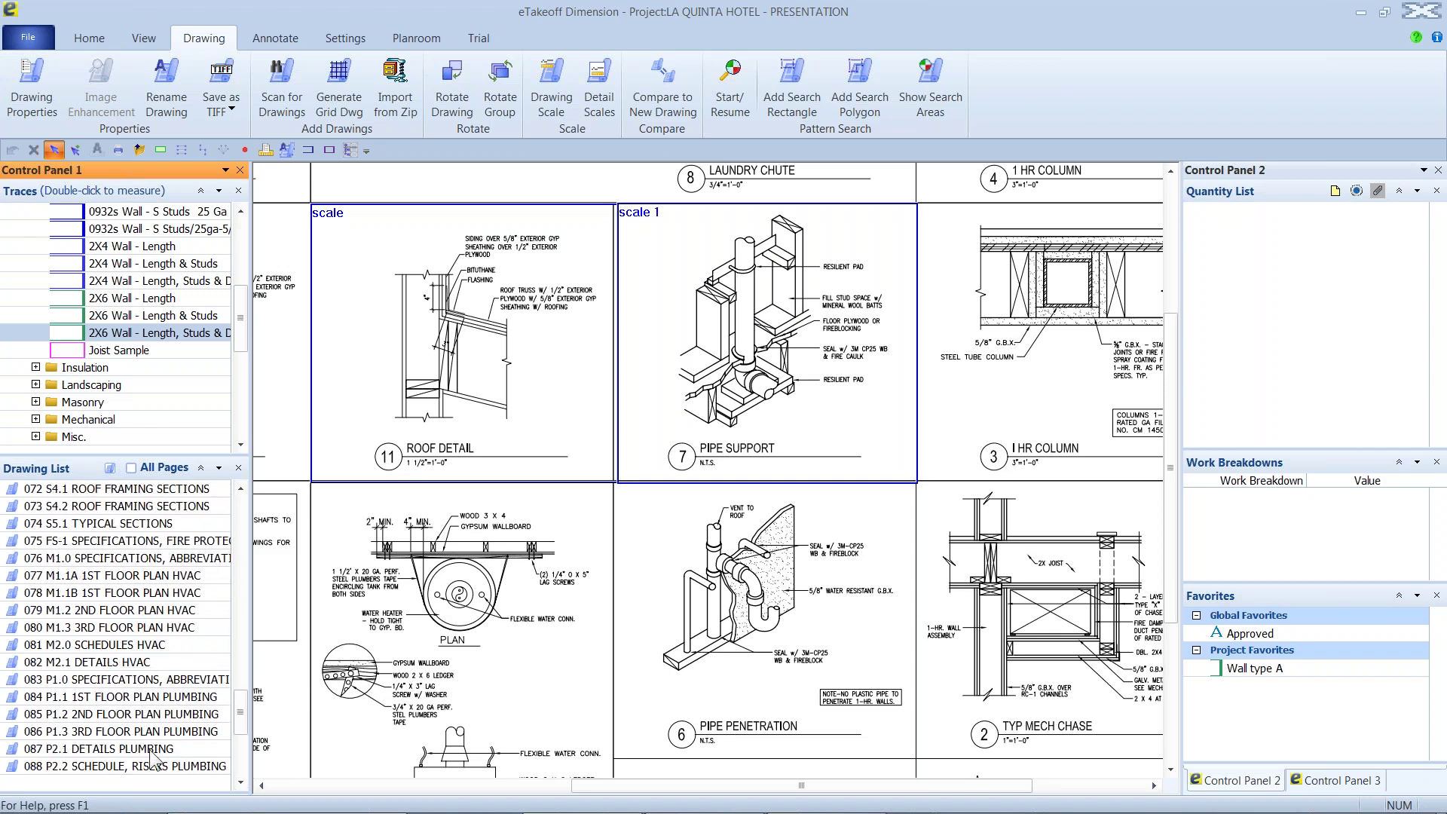
{"action": "scroll", "coordinate": [150, 709], "scroll_direction": "down", "scroll_amount": 2}
{"action": "double_click", "coordinate": [71, 698]}
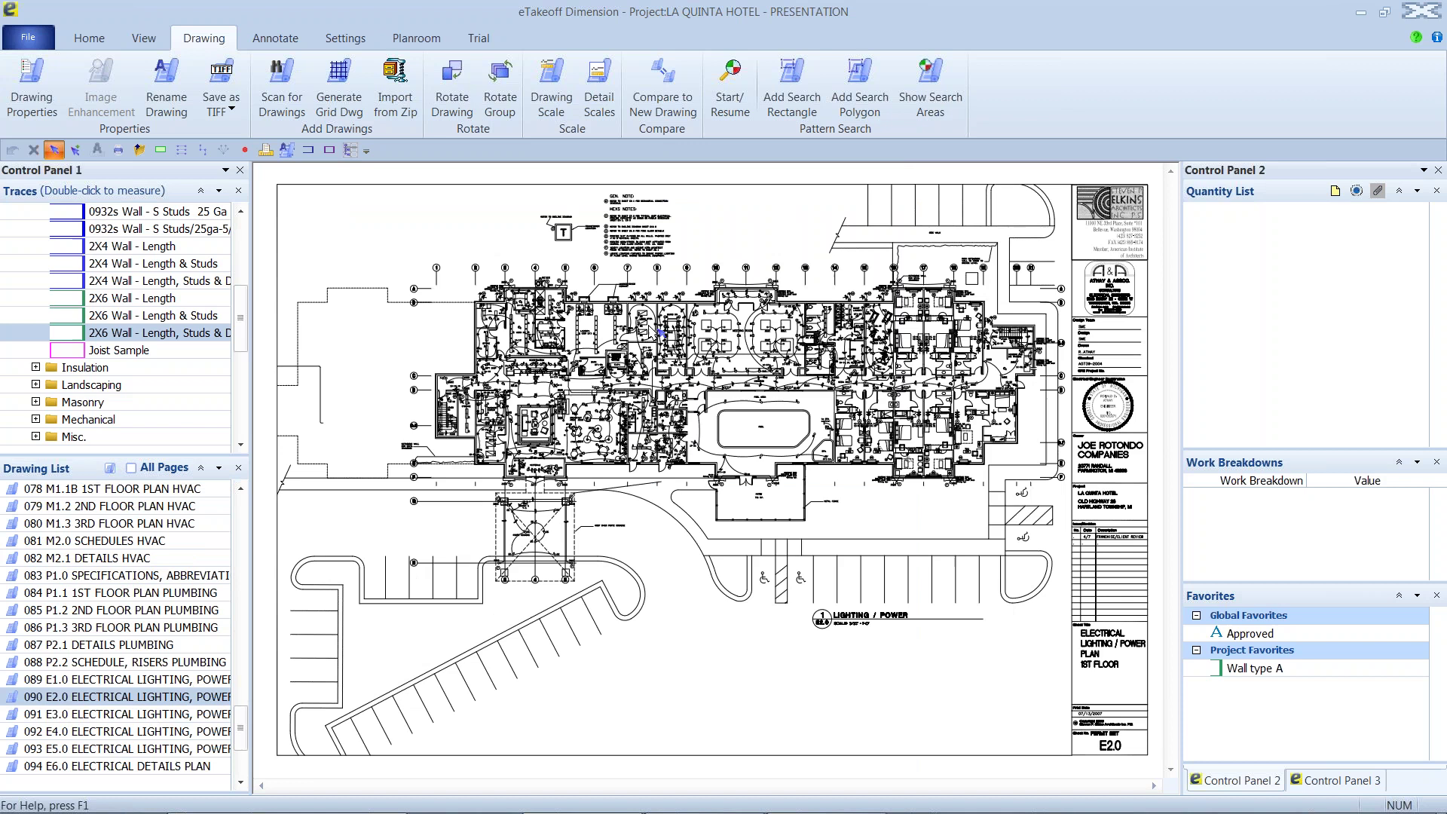
{"action": "scroll", "coordinate": [648, 325], "scroll_direction": "up", "scroll_amount": 2}
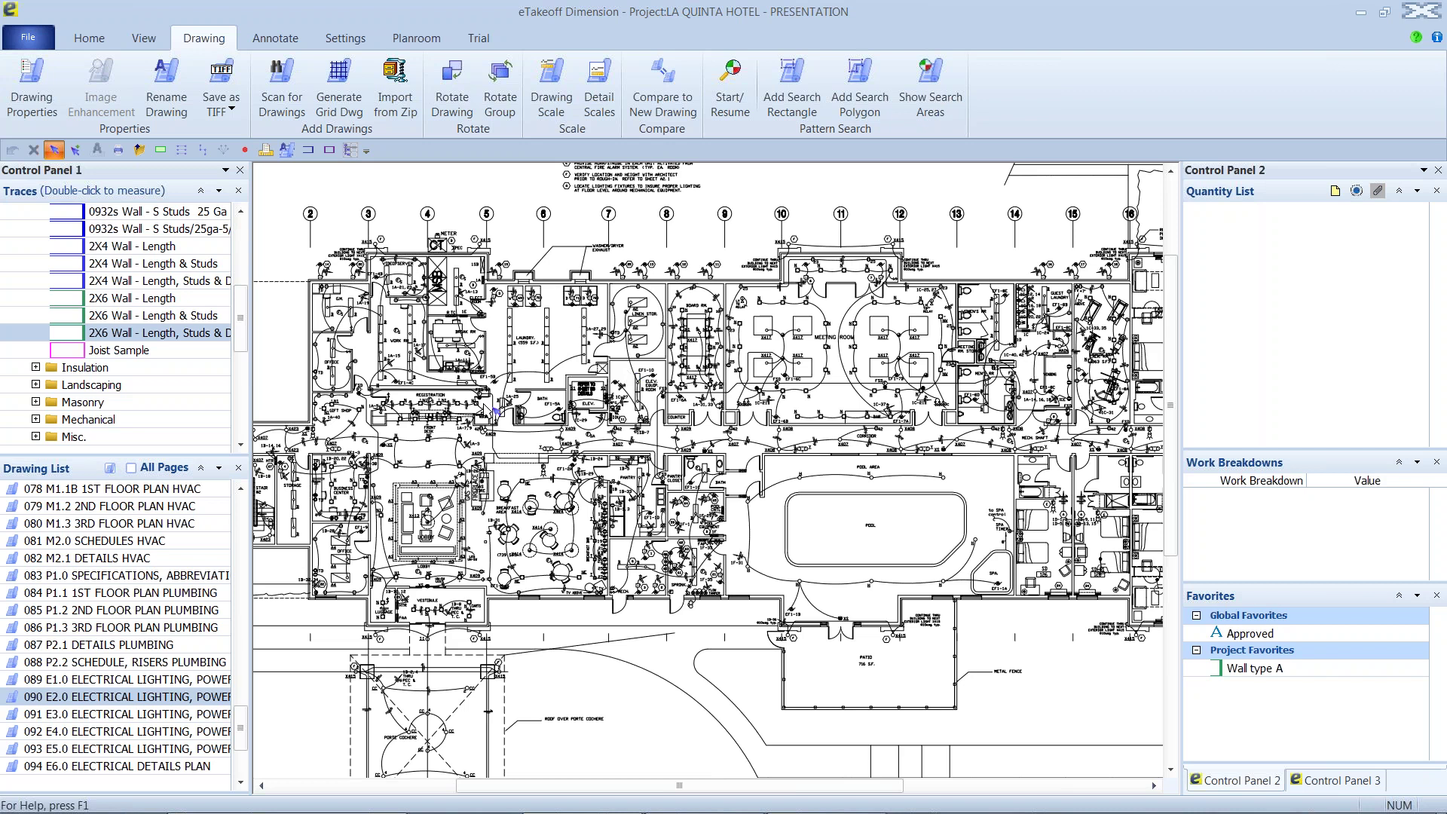
{"action": "scroll", "coordinate": [493, 410], "scroll_direction": "up", "scroll_amount": 2}
{"action": "mouse_move", "coordinate": [668, 497]}
{"action": "middle_mouse_down"}
{"action": "mouse_move", "coordinate": [977, 486]}
{"action": "mouse_move", "coordinate": [853, 456]}
{"action": "middle_mouse_up"}
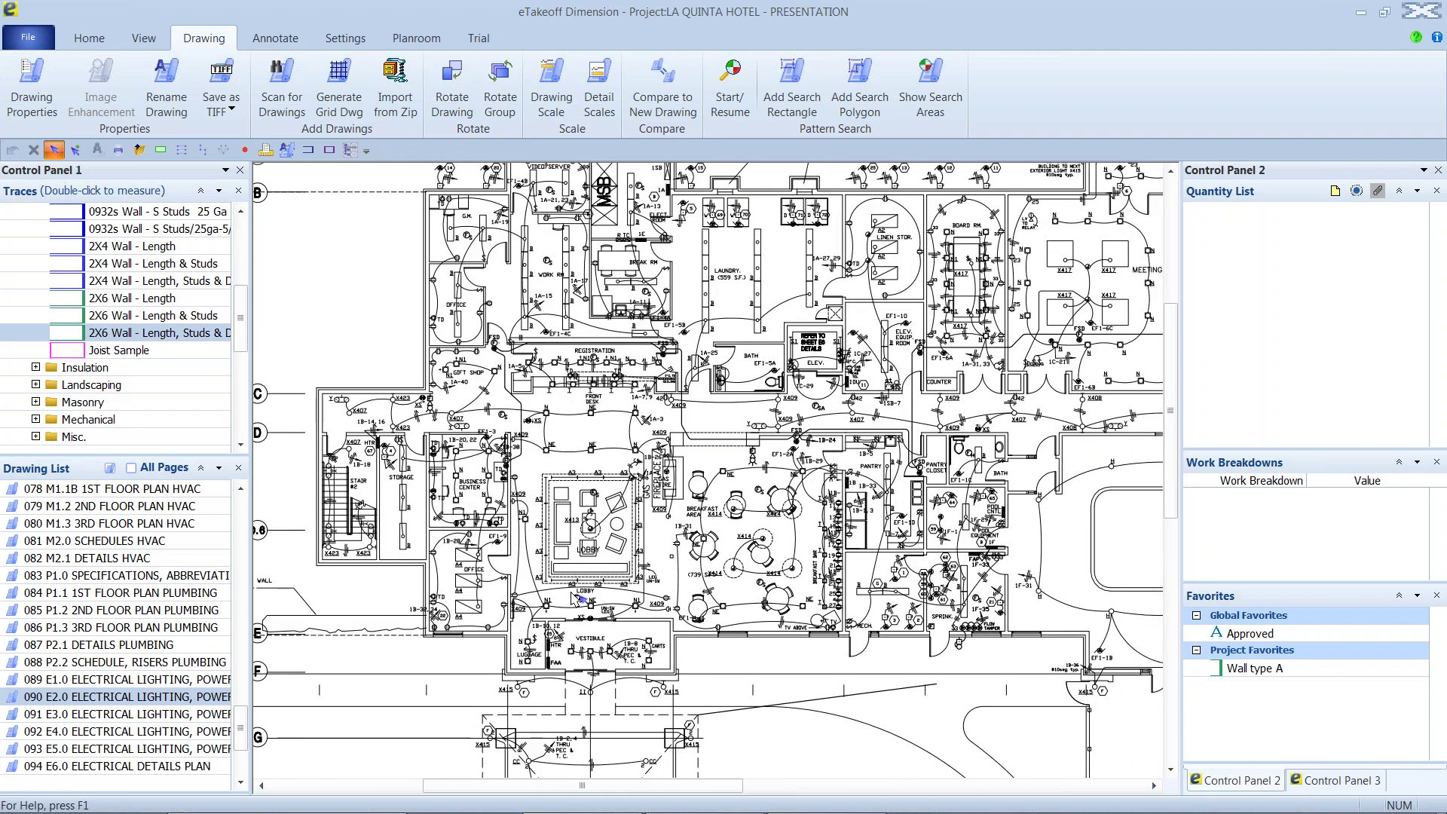
{"action": "scroll", "coordinate": [591, 601], "scroll_direction": "up", "scroll_amount": 3}
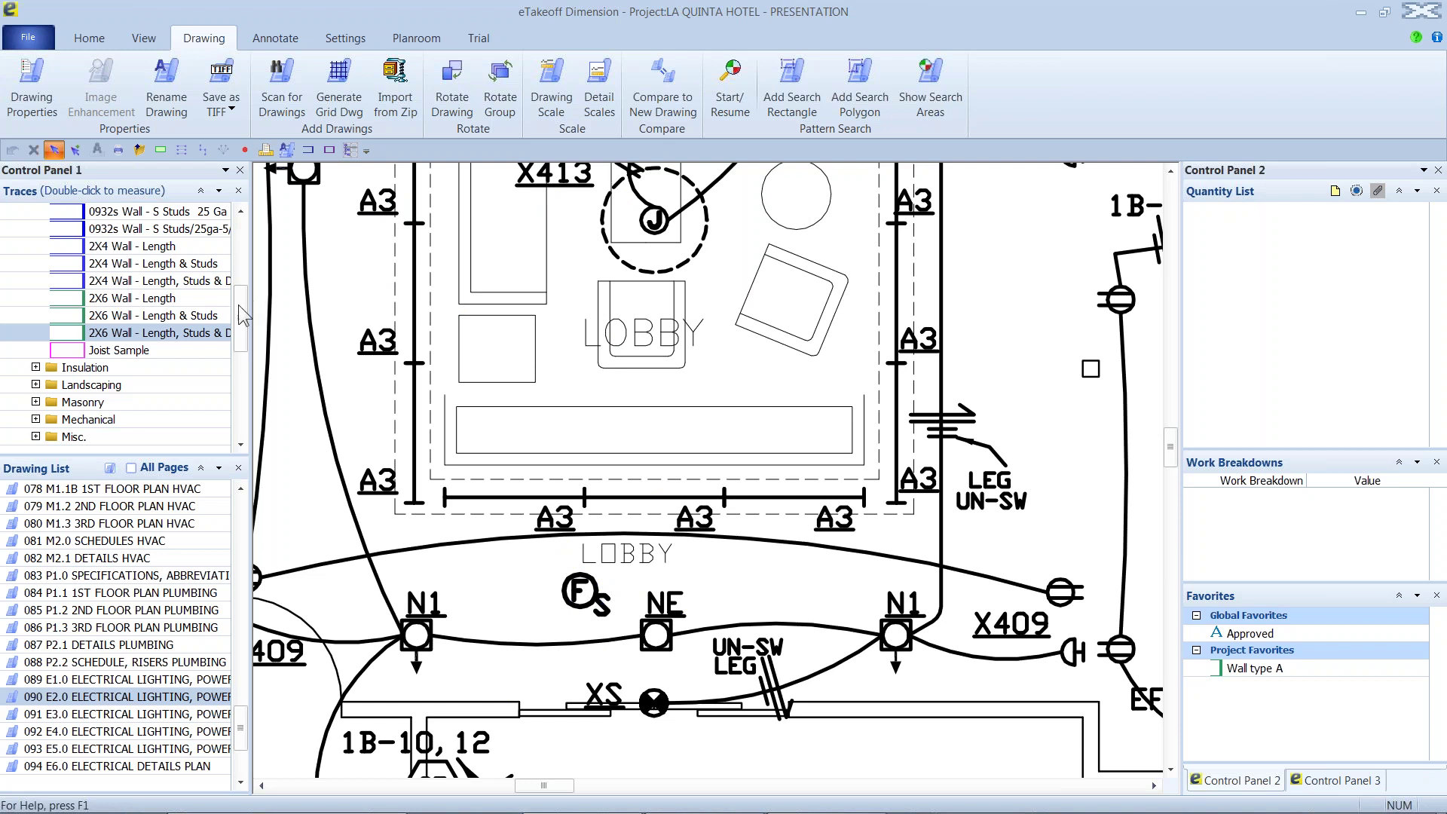
Step: Collapse the Frame & Drywall trace folder and capture the circled F-S symbol below the lobby as a search pattern
{"action": "left_click_drag", "start_coordinate": [240, 305], "coordinate": [258, 243]}
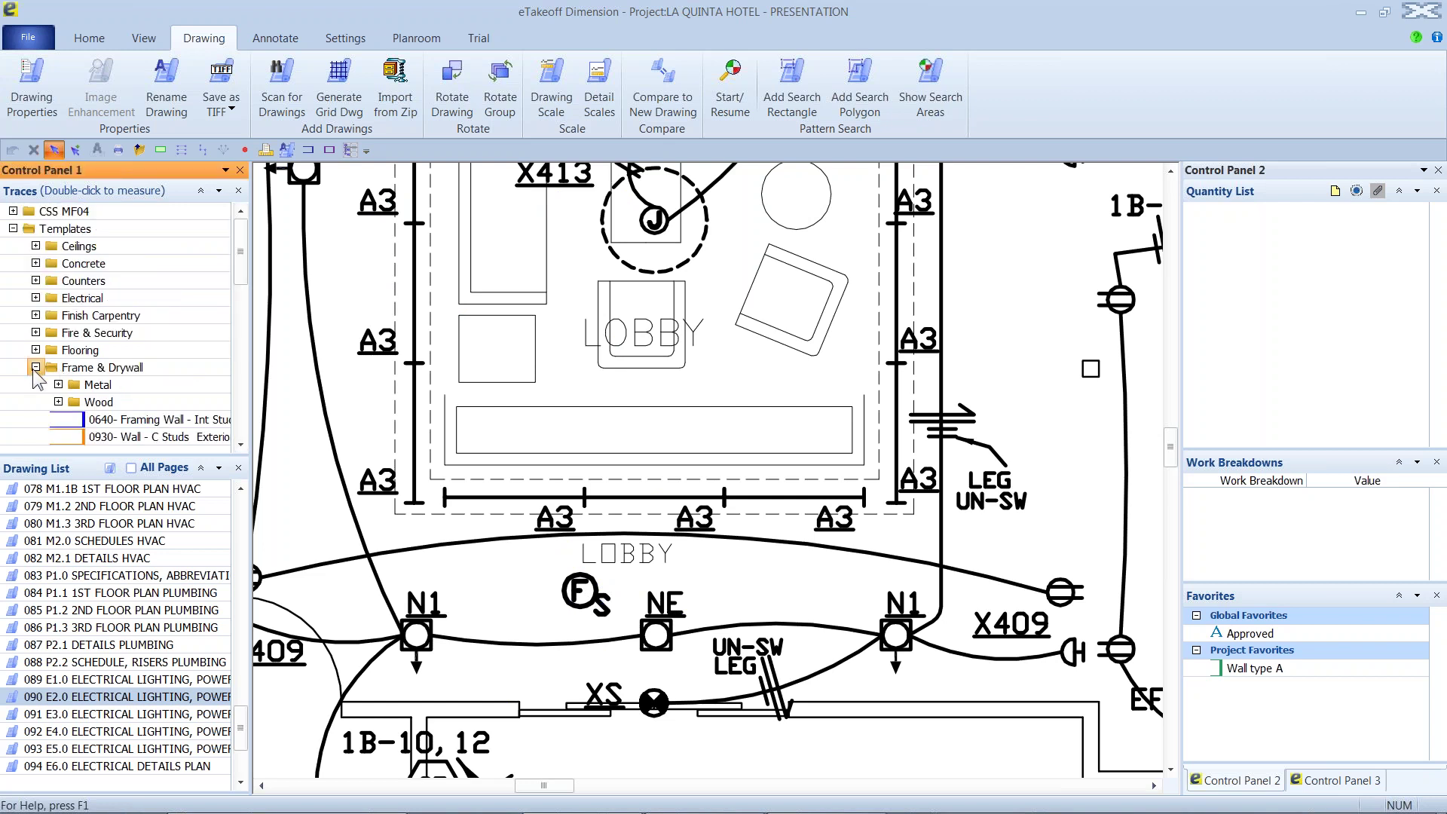
{"action": "left_click", "coordinate": [35, 367]}
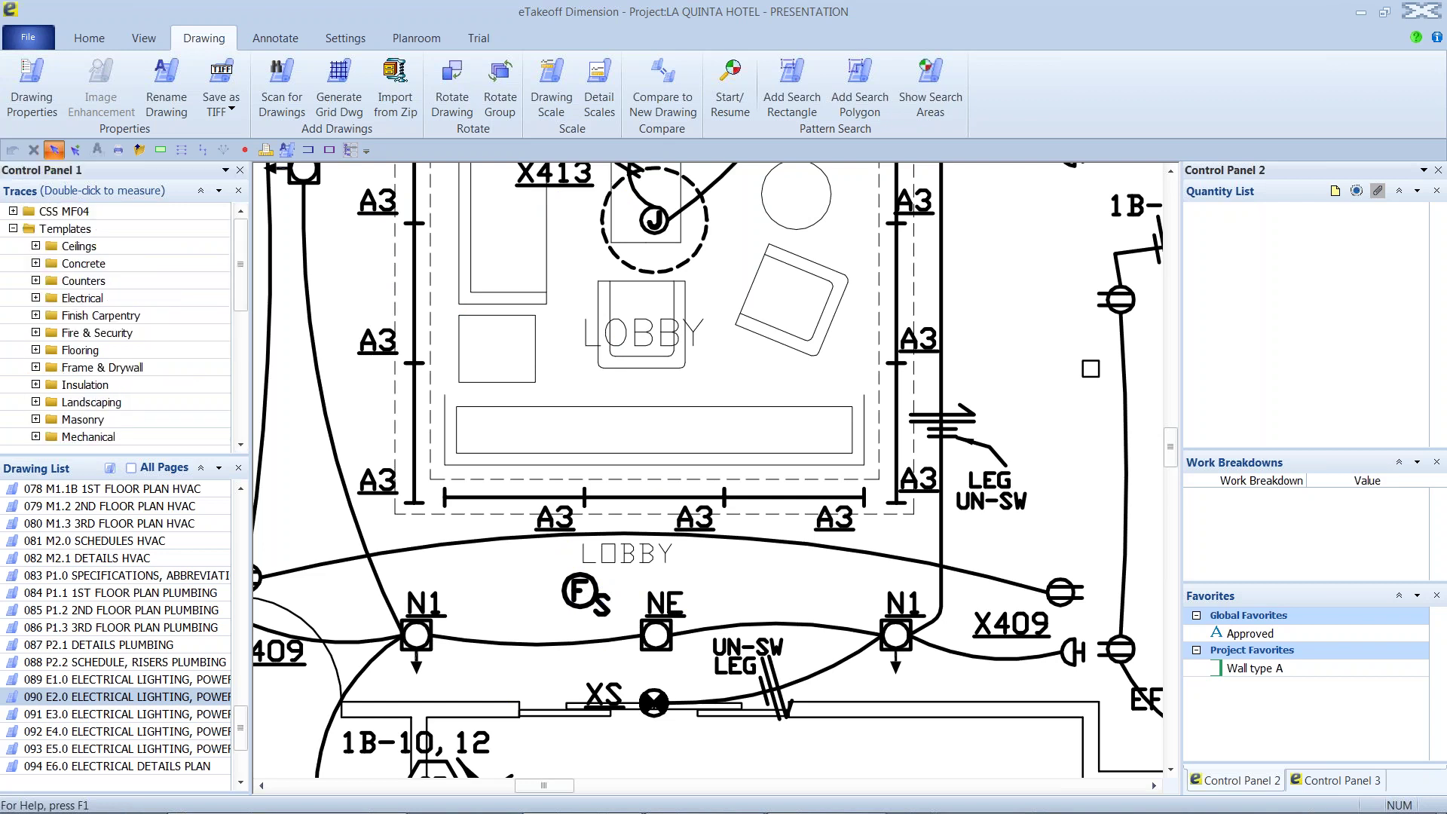
{"action": "left_click", "coordinate": [730, 83]}
{"action": "left_click_drag", "start_coordinate": [546, 564], "coordinate": [637, 635]}
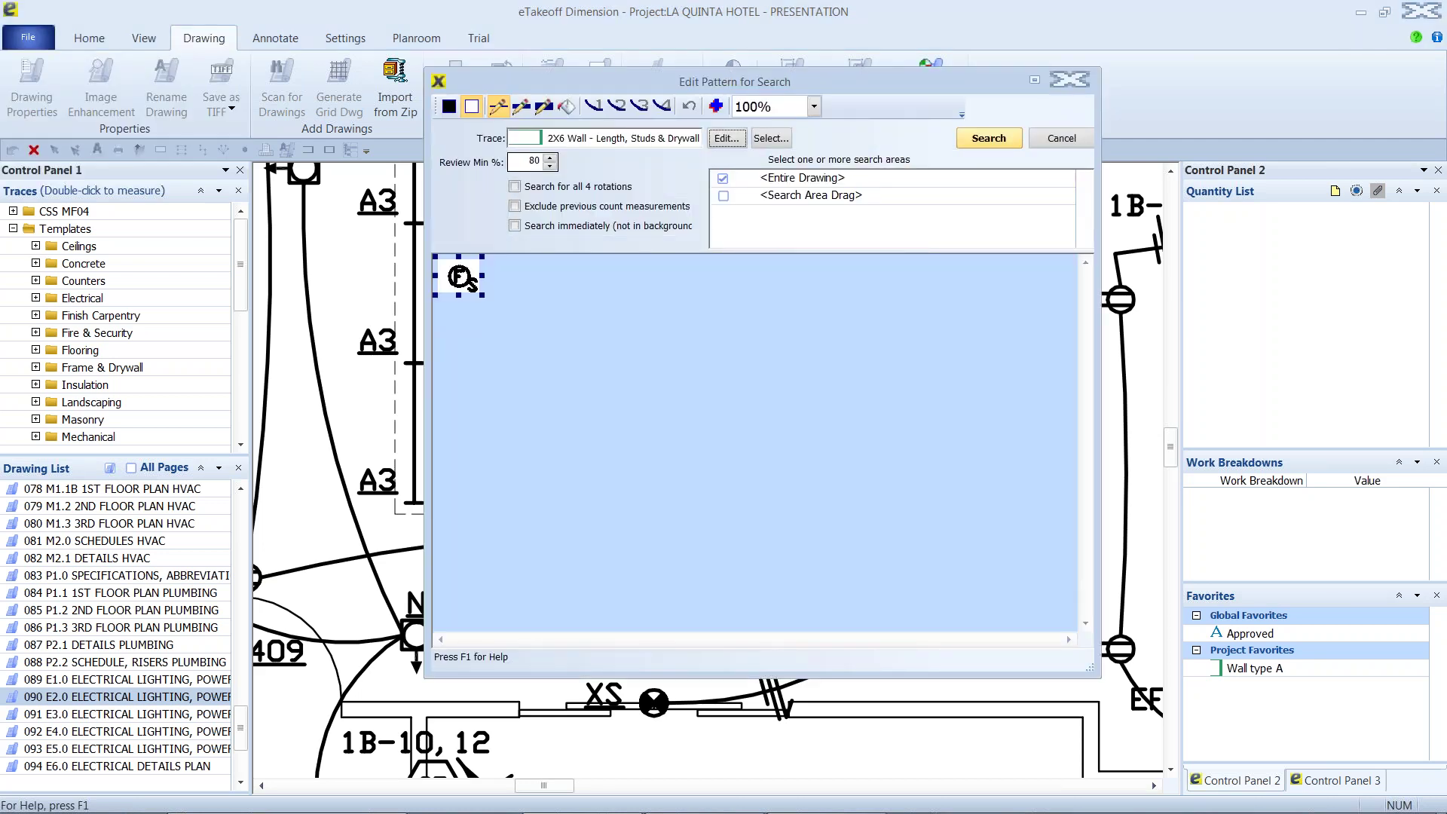
Step: Search the entire drawing for the pattern with the Fire & Security trace Smoke Detector - Count, and show the Pattern Search list
{"action": "left_click", "coordinate": [770, 138]}
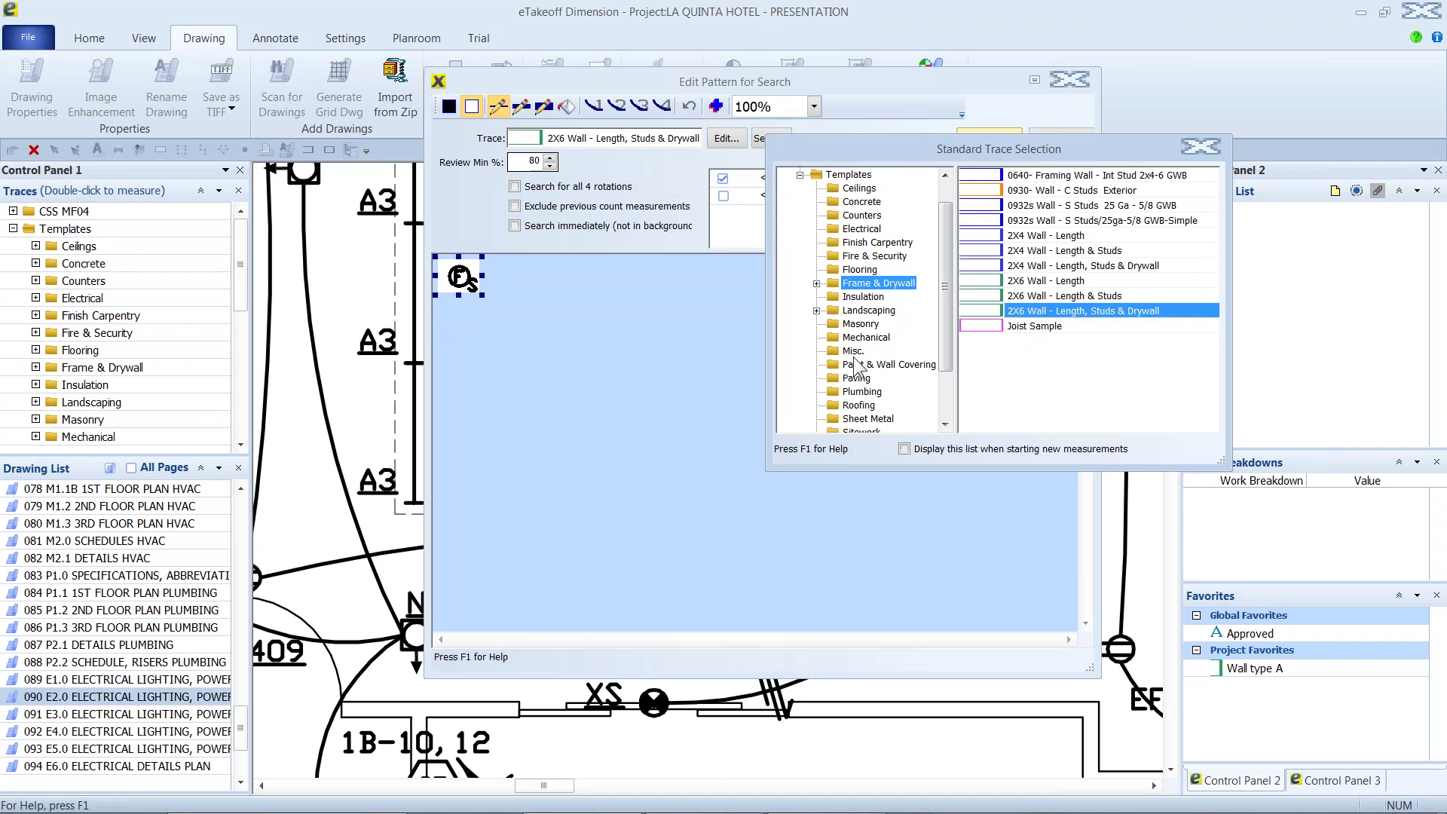
{"action": "left_click", "coordinate": [905, 258]}
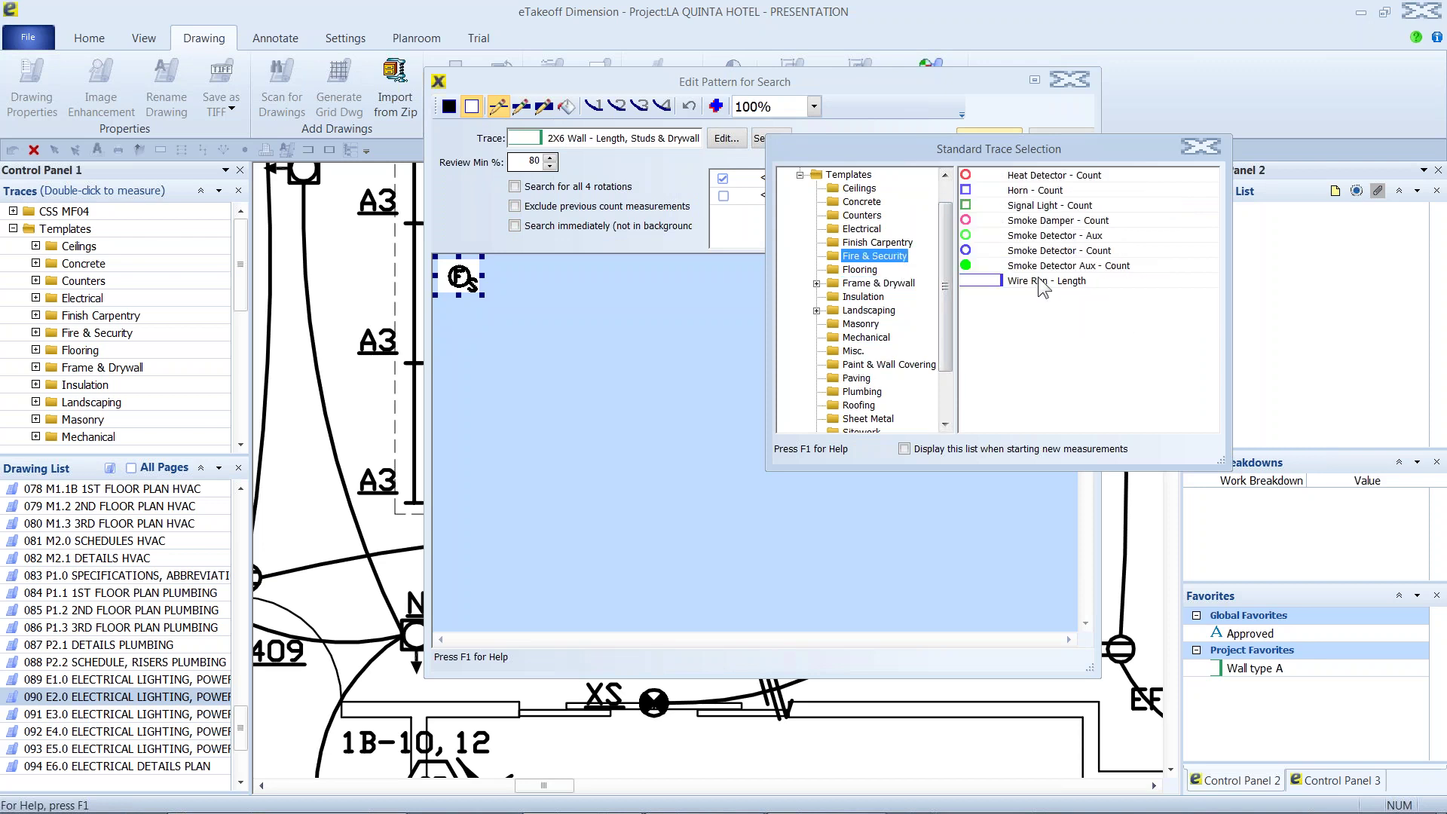
{"action": "double_click", "coordinate": [1065, 249]}
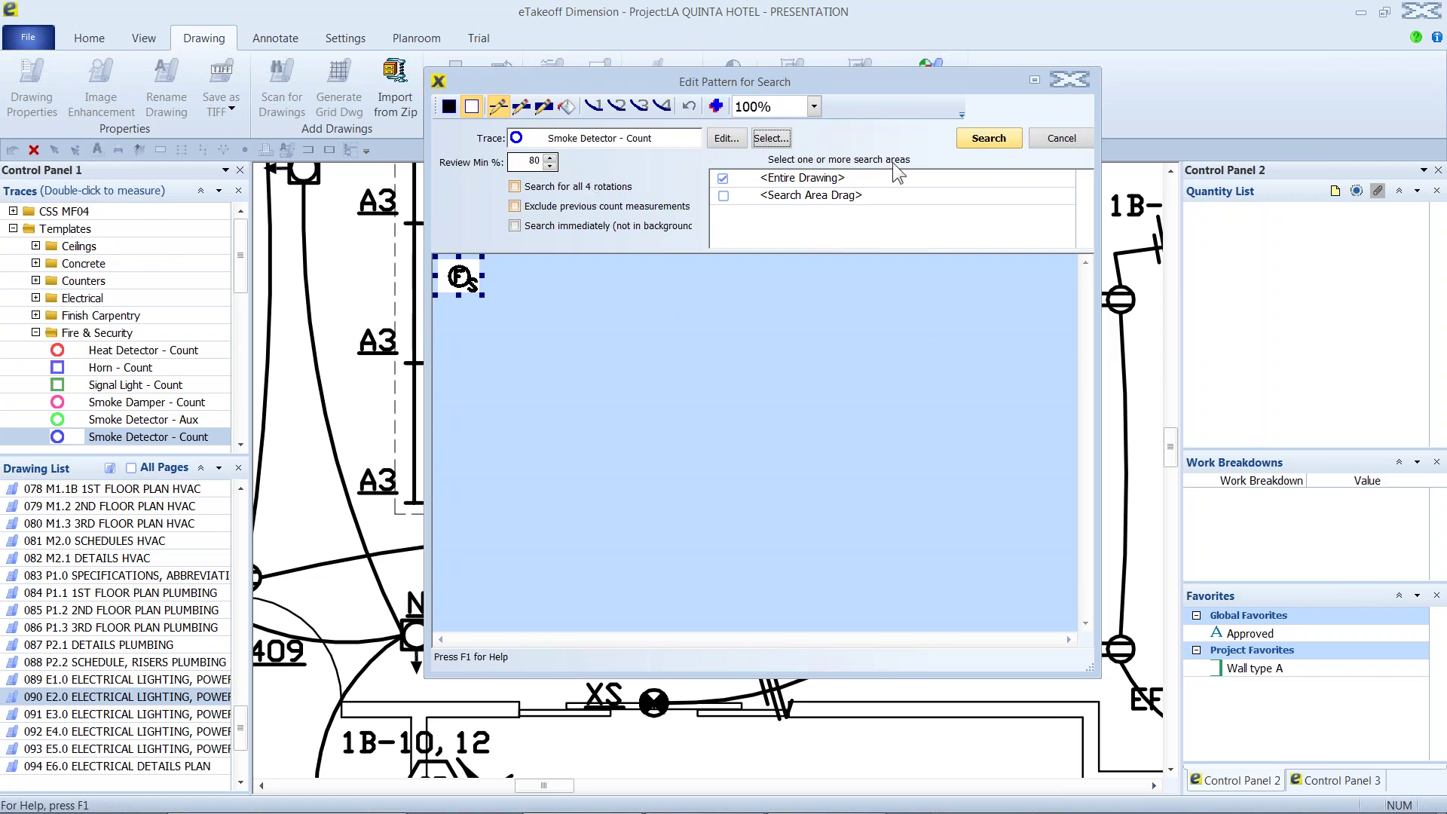
{"action": "left_click", "coordinate": [980, 142]}
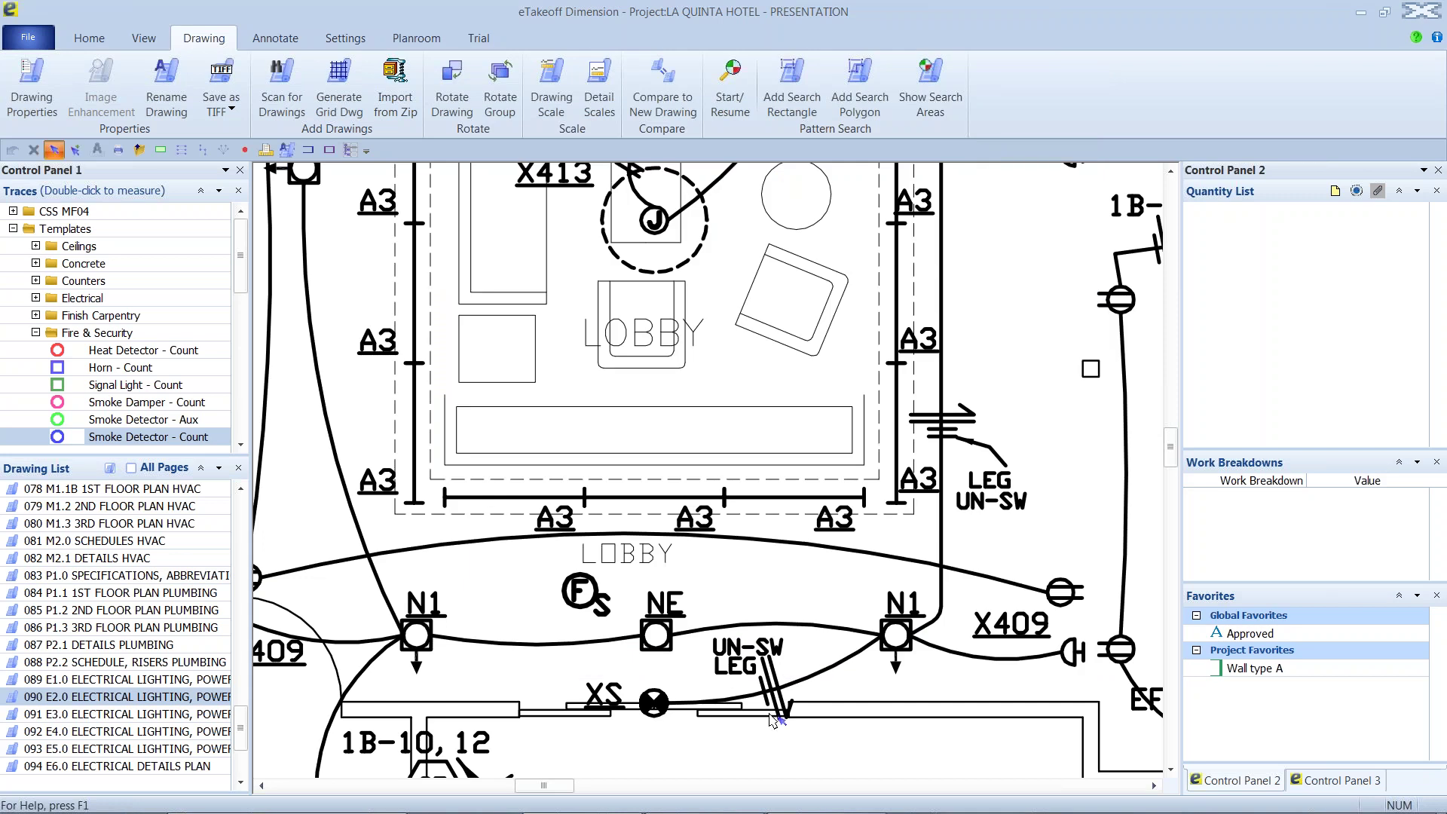
{"action": "left_click", "coordinate": [1346, 782]}
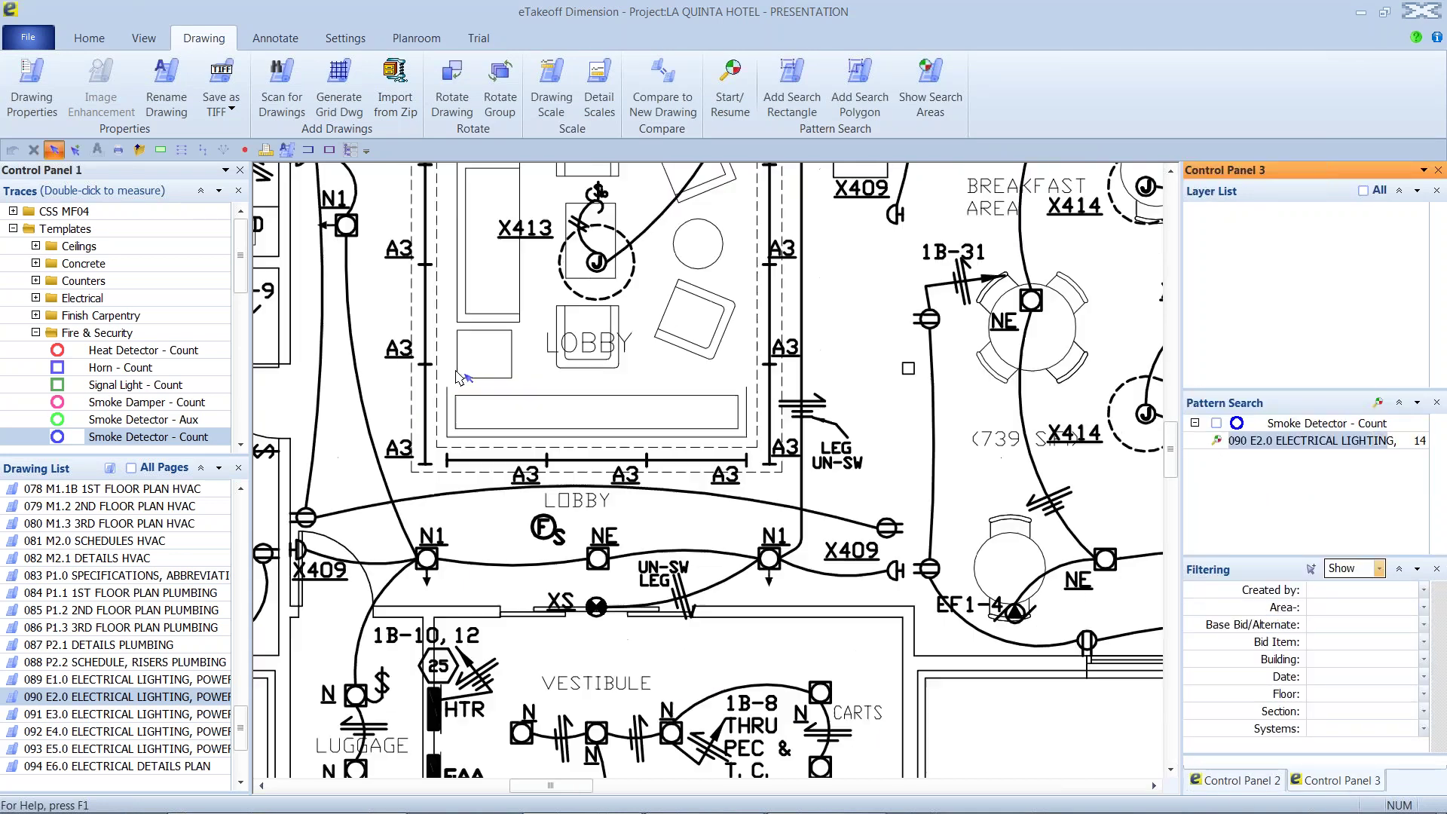
Step: Measure the lobby seating area inside the dashed border as a two-point rectangle with the Area trace
{"action": "left_click", "coordinate": [88, 38]}
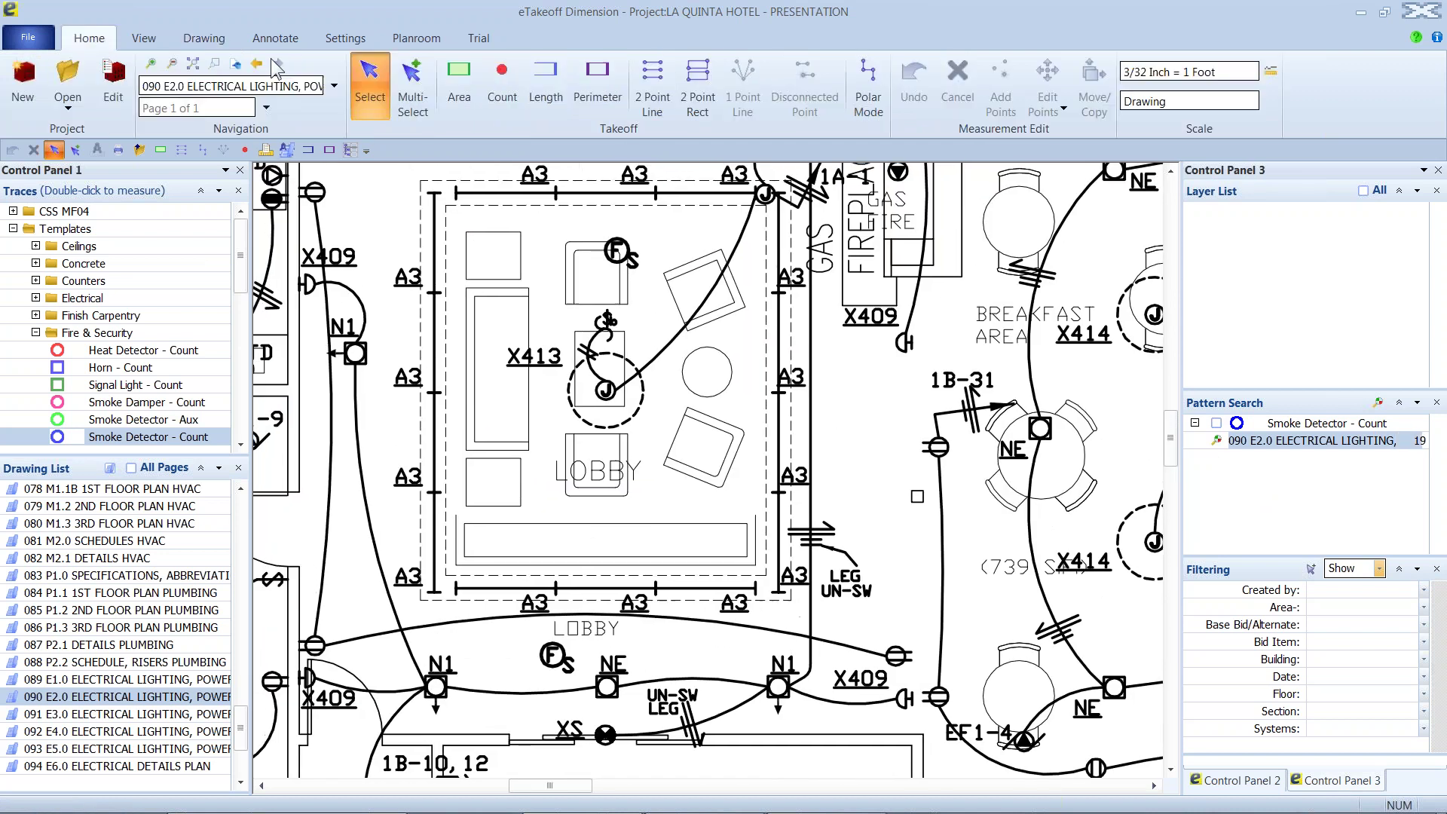
{"action": "left_click", "coordinate": [458, 82]}
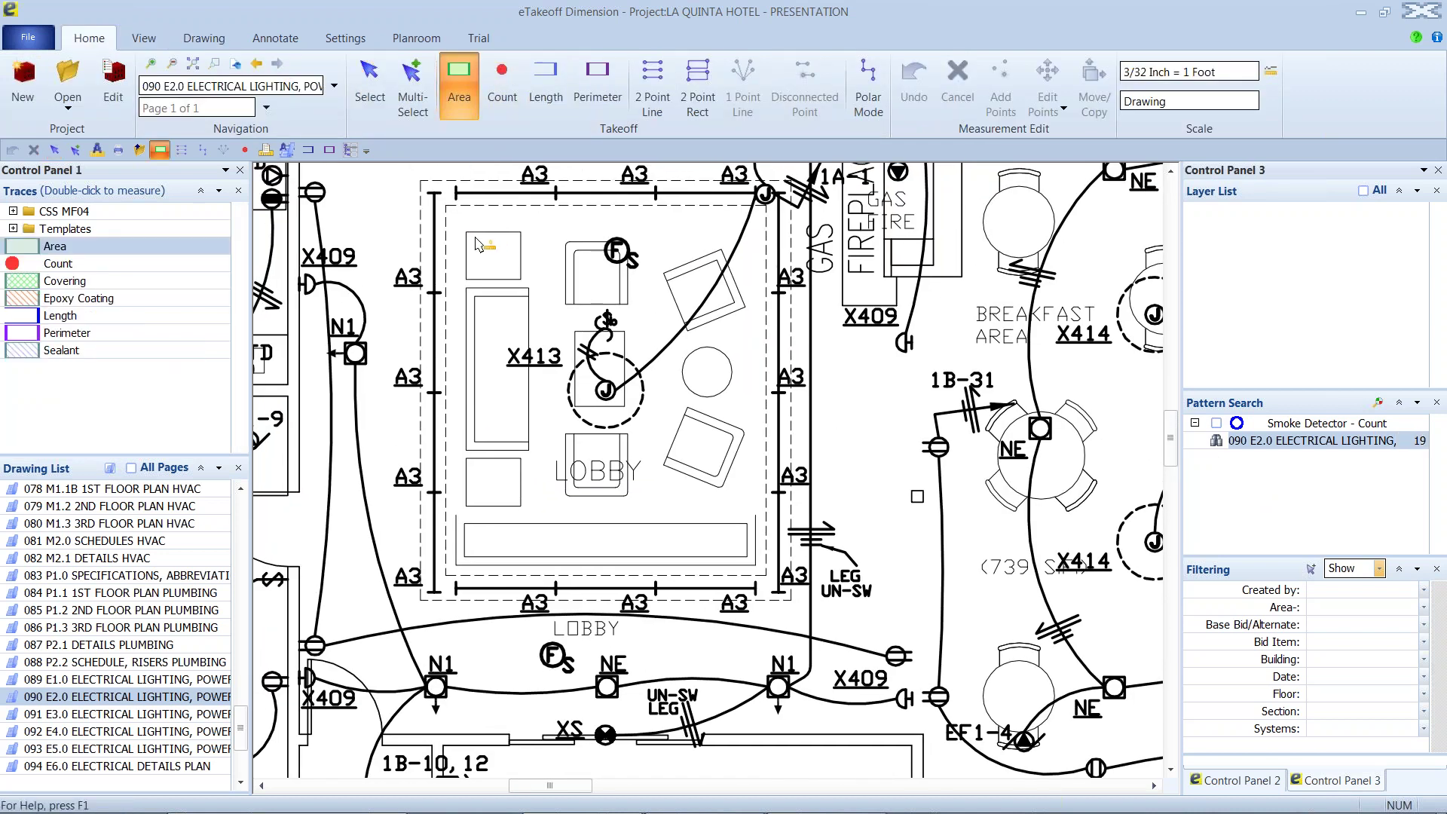
{"action": "key", "text": "r"}
{"action": "left_click", "coordinate": [445, 205]}
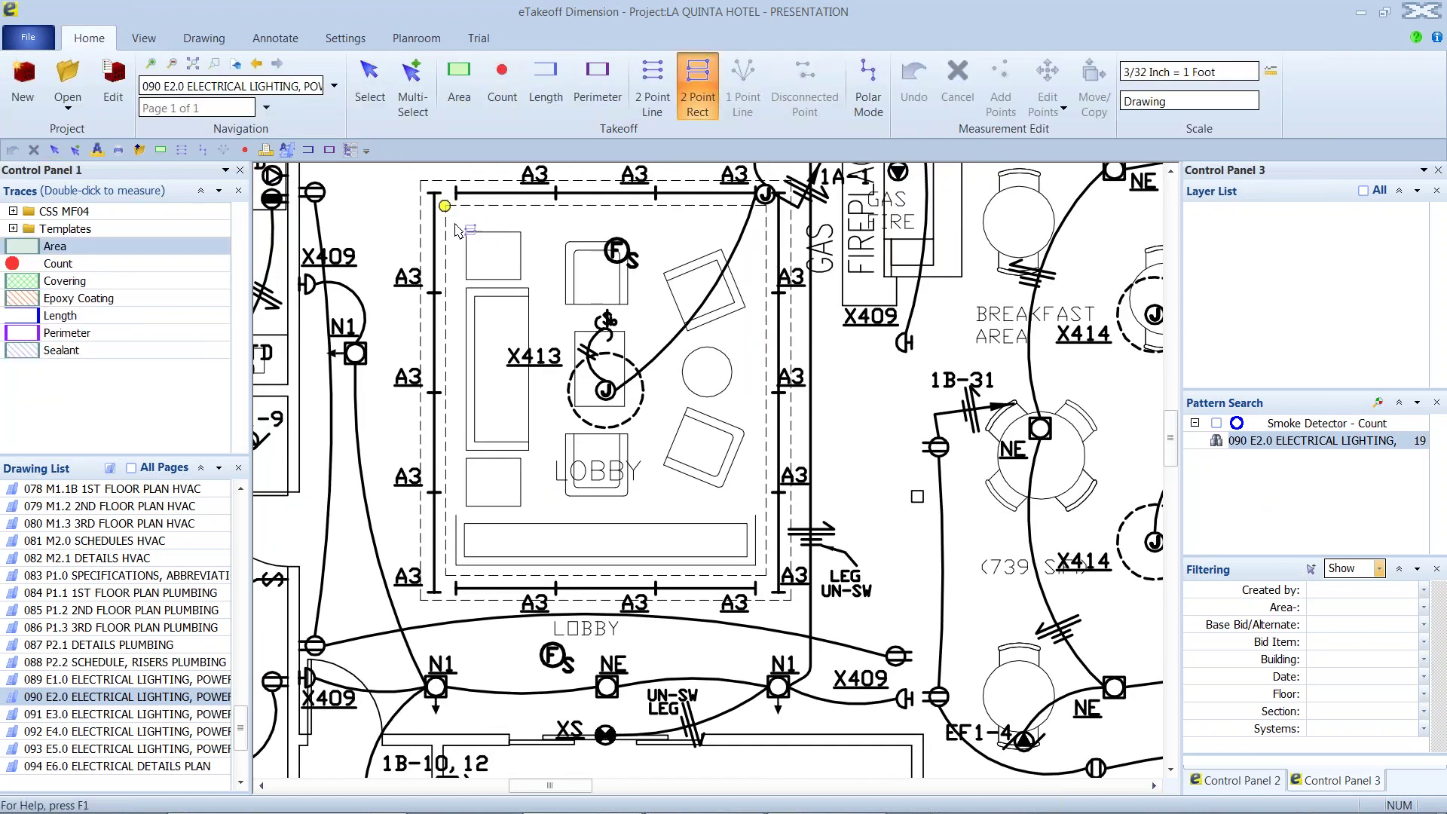
{"action": "left_click", "coordinate": [768, 582]}
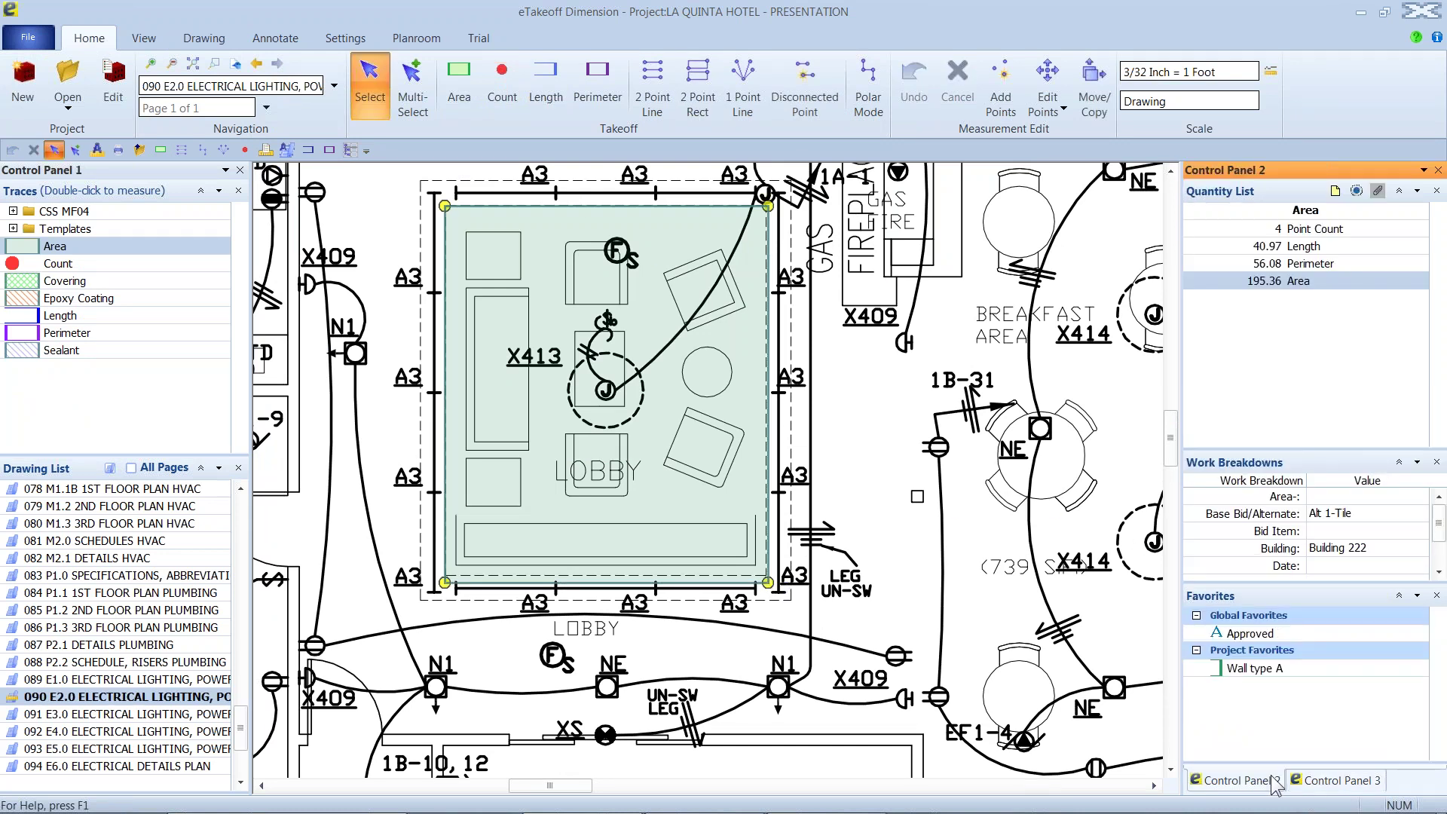
Step: Open the E2.0 pattern search results for review, enlarge the thumbnails to 9 columns and deselect the F-SA and F-H matches
{"action": "left_click", "coordinate": [1349, 783]}
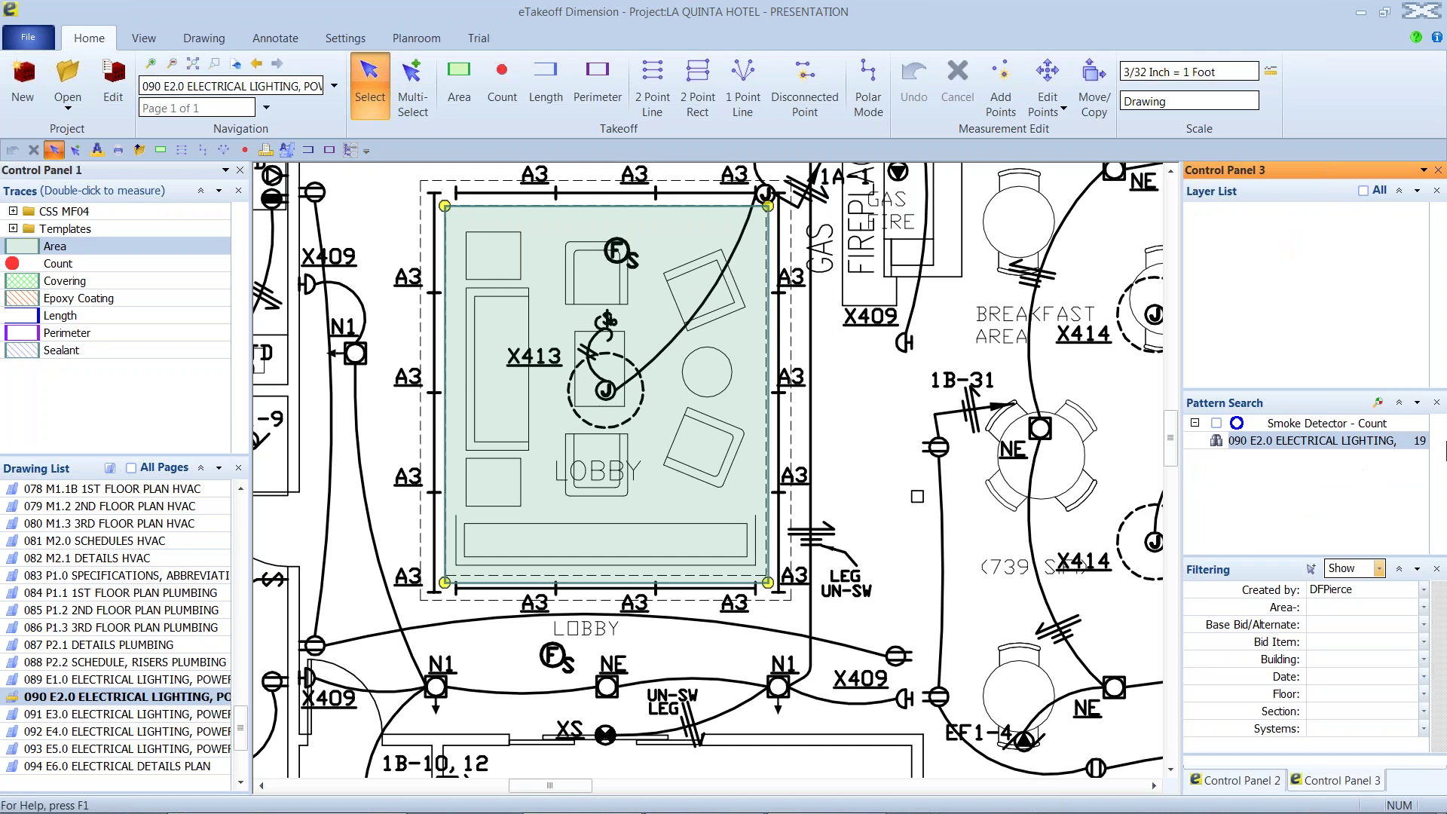
{"action": "double_click", "coordinate": [1216, 443]}
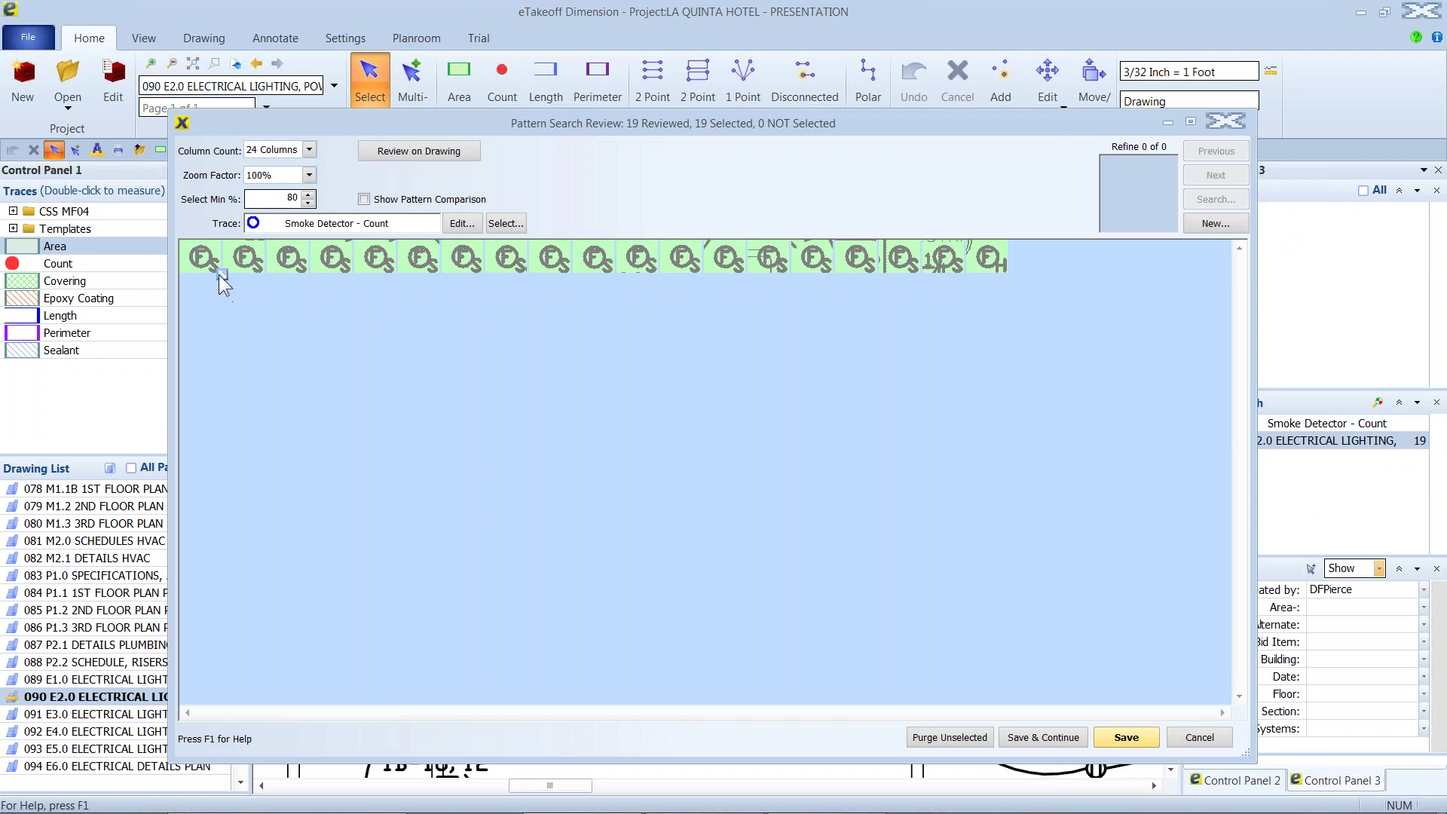
{"action": "left_click_drag", "start_coordinate": [231, 284], "coordinate": [283, 363]}
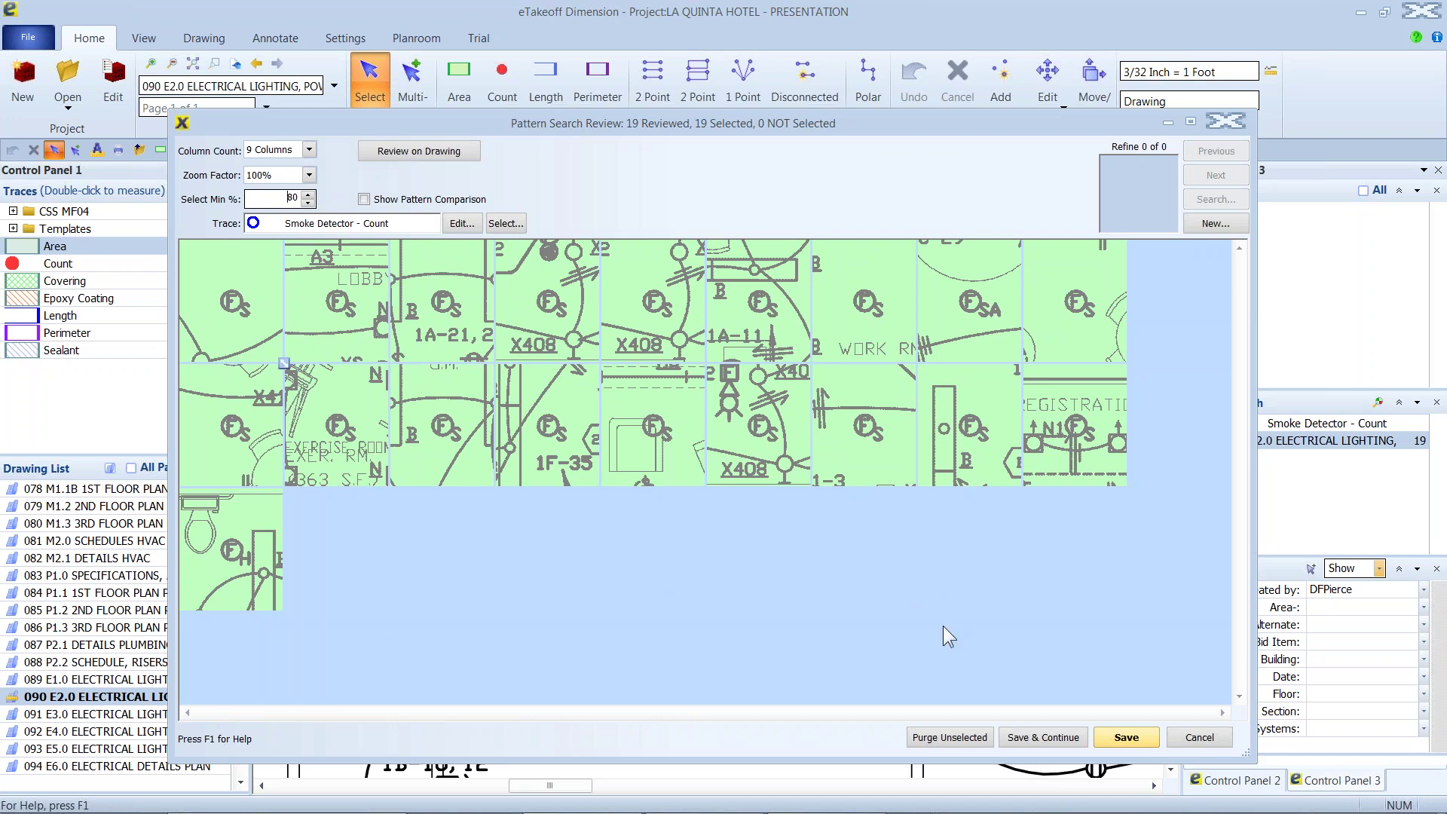
{"action": "left_click", "coordinate": [258, 552]}
{"action": "left_click", "coordinate": [1000, 329]}
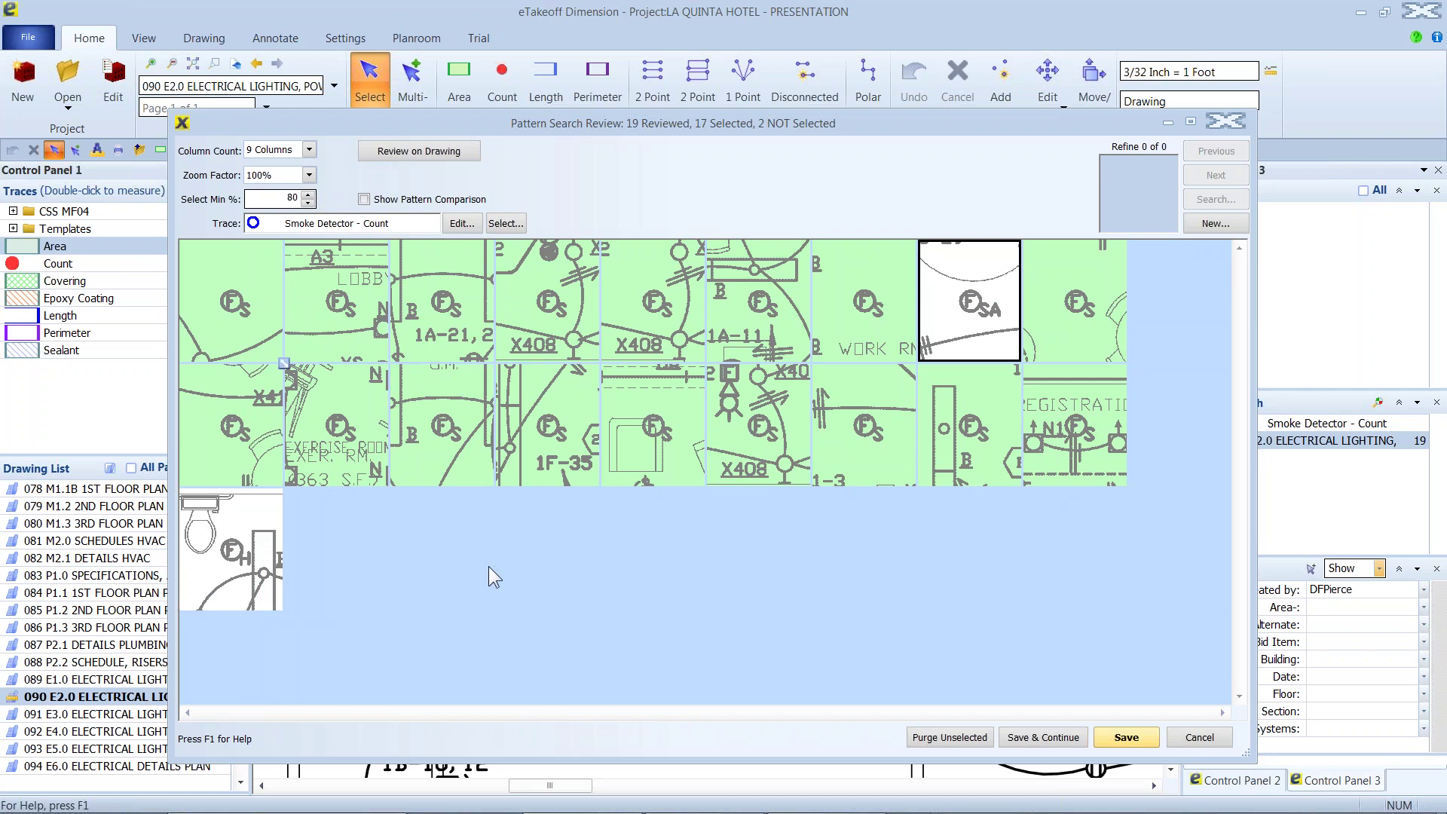
Step: Review the accepted and rejected pattern matches on drawing E2.0, then return to the review window
{"action": "left_click", "coordinate": [418, 153]}
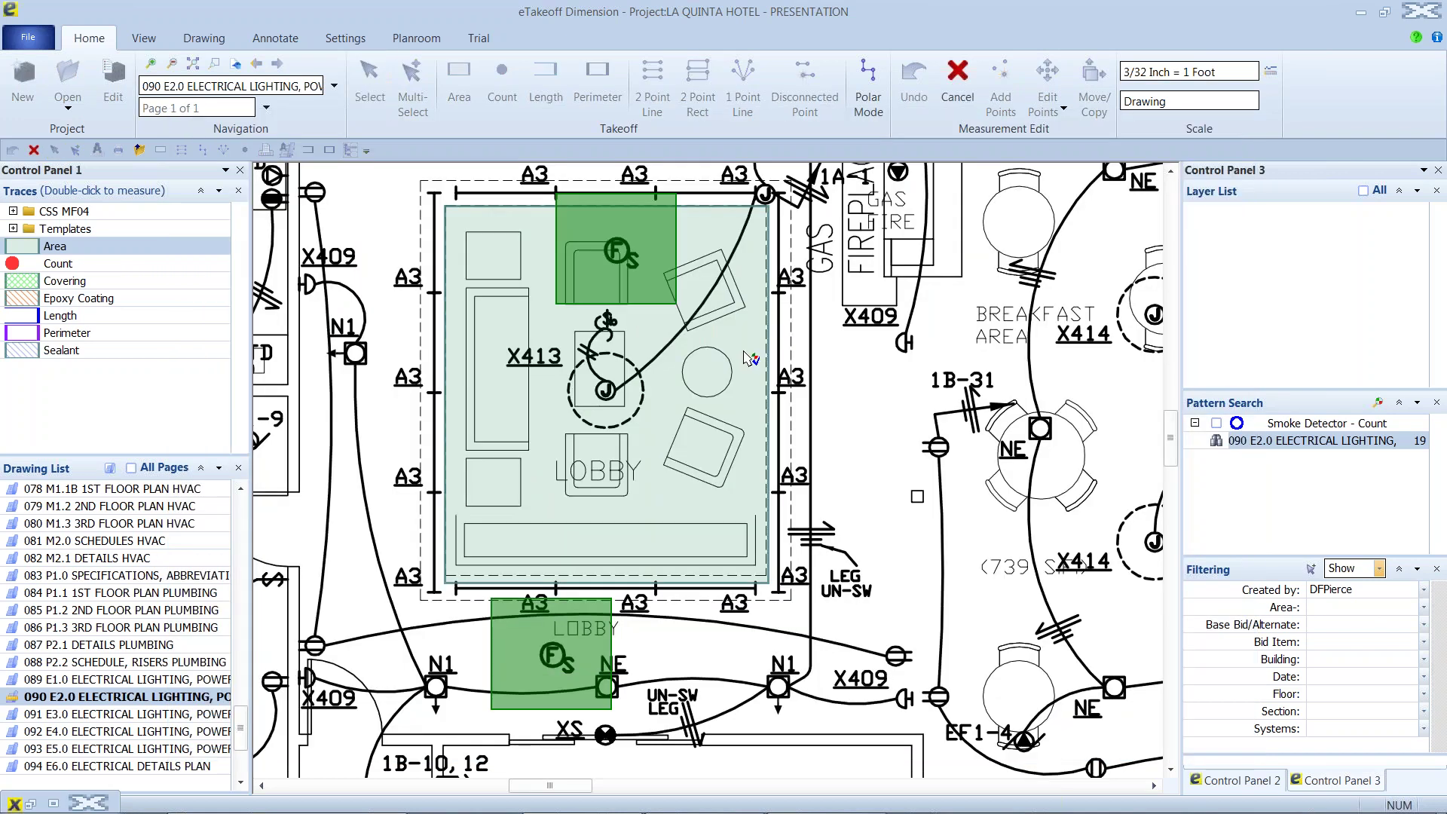
{"action": "scroll", "coordinate": [750, 360], "scroll_direction": "down", "scroll_amount": 3}
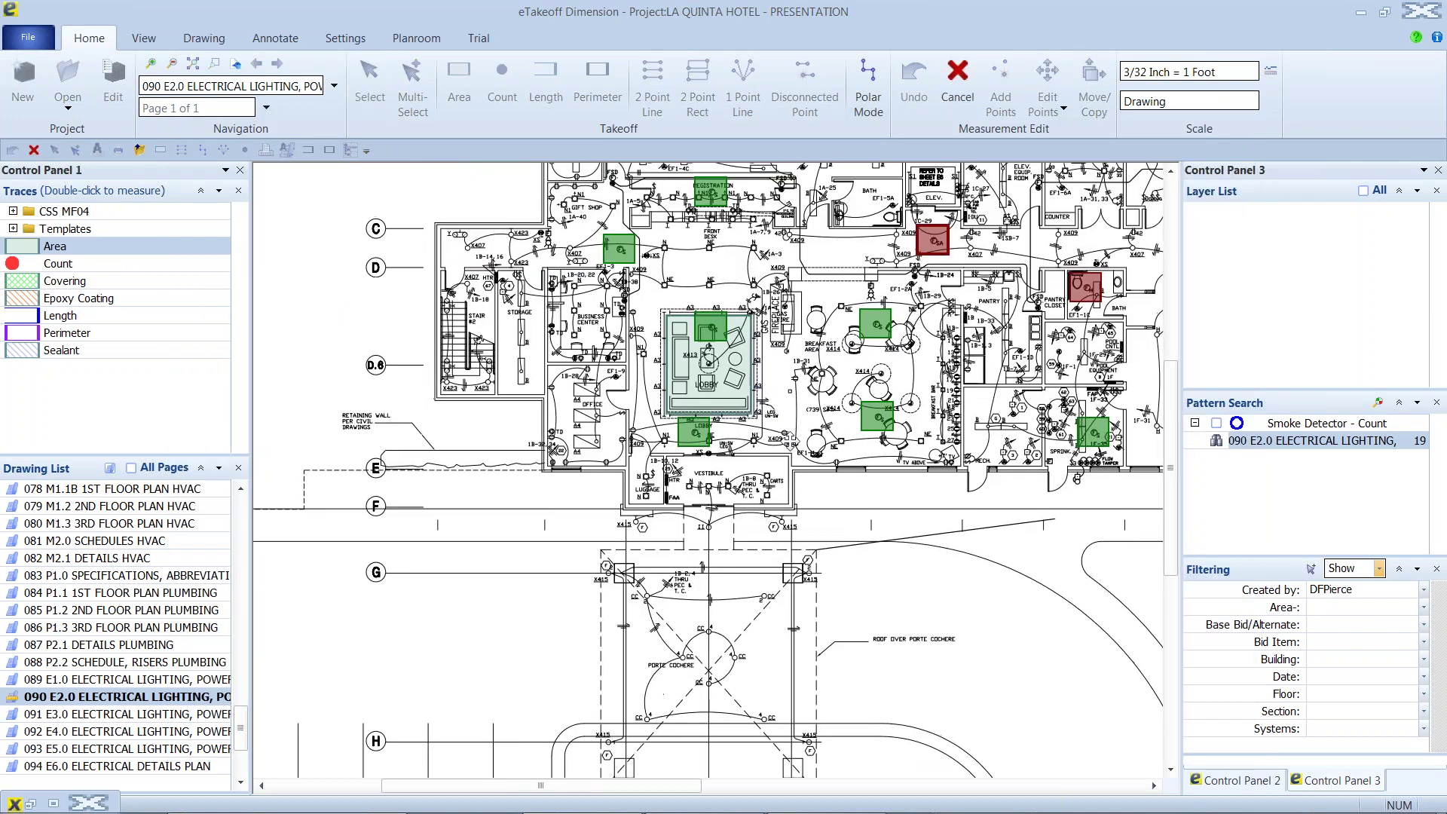
{"action": "scroll", "coordinate": [309, 603], "scroll_direction": "down", "scroll_amount": 3}
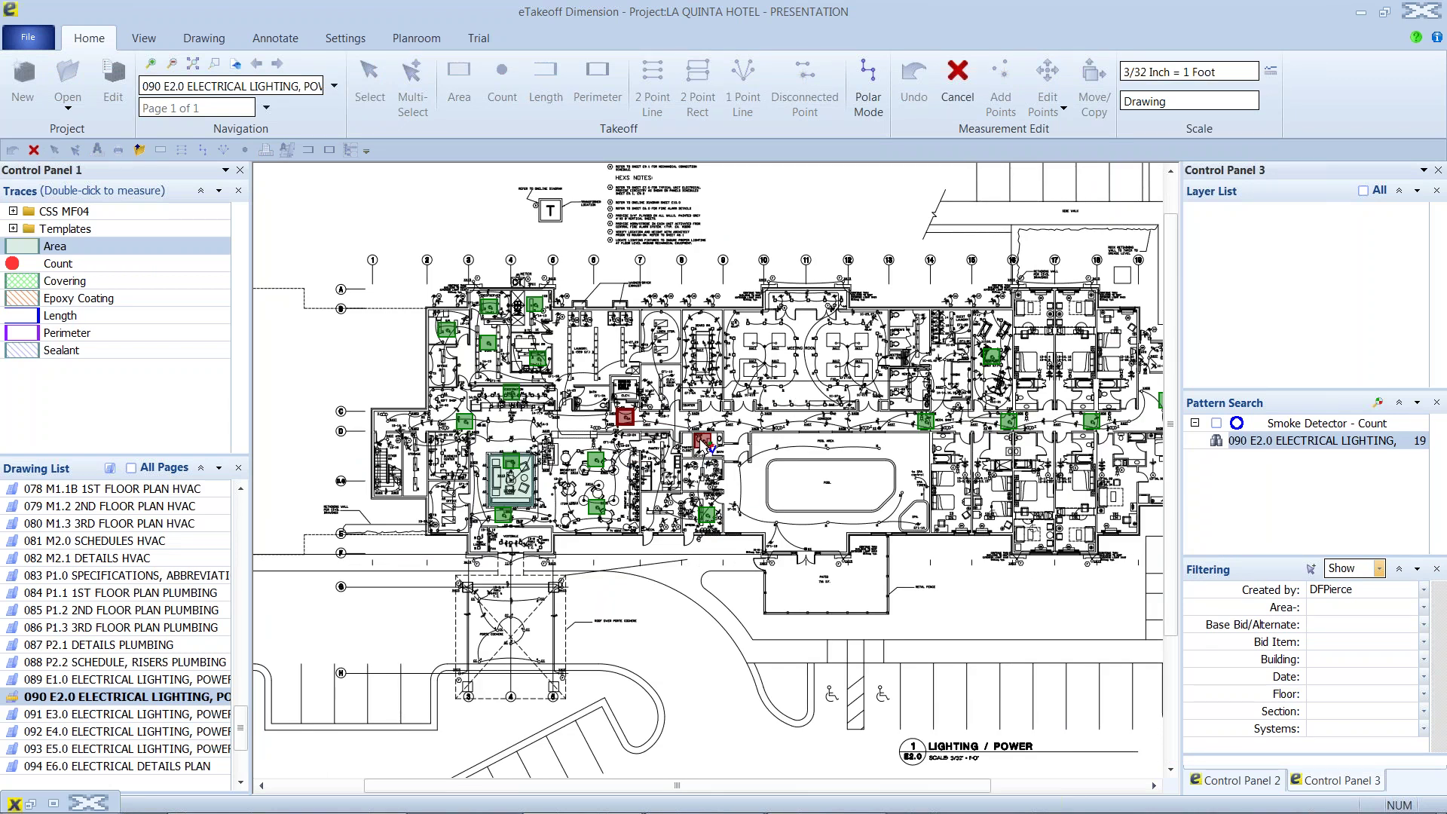
{"action": "left_click", "coordinate": [703, 441]}
{"action": "left_click", "coordinate": [703, 441]}
{"action": "left_click", "coordinate": [15, 804]}
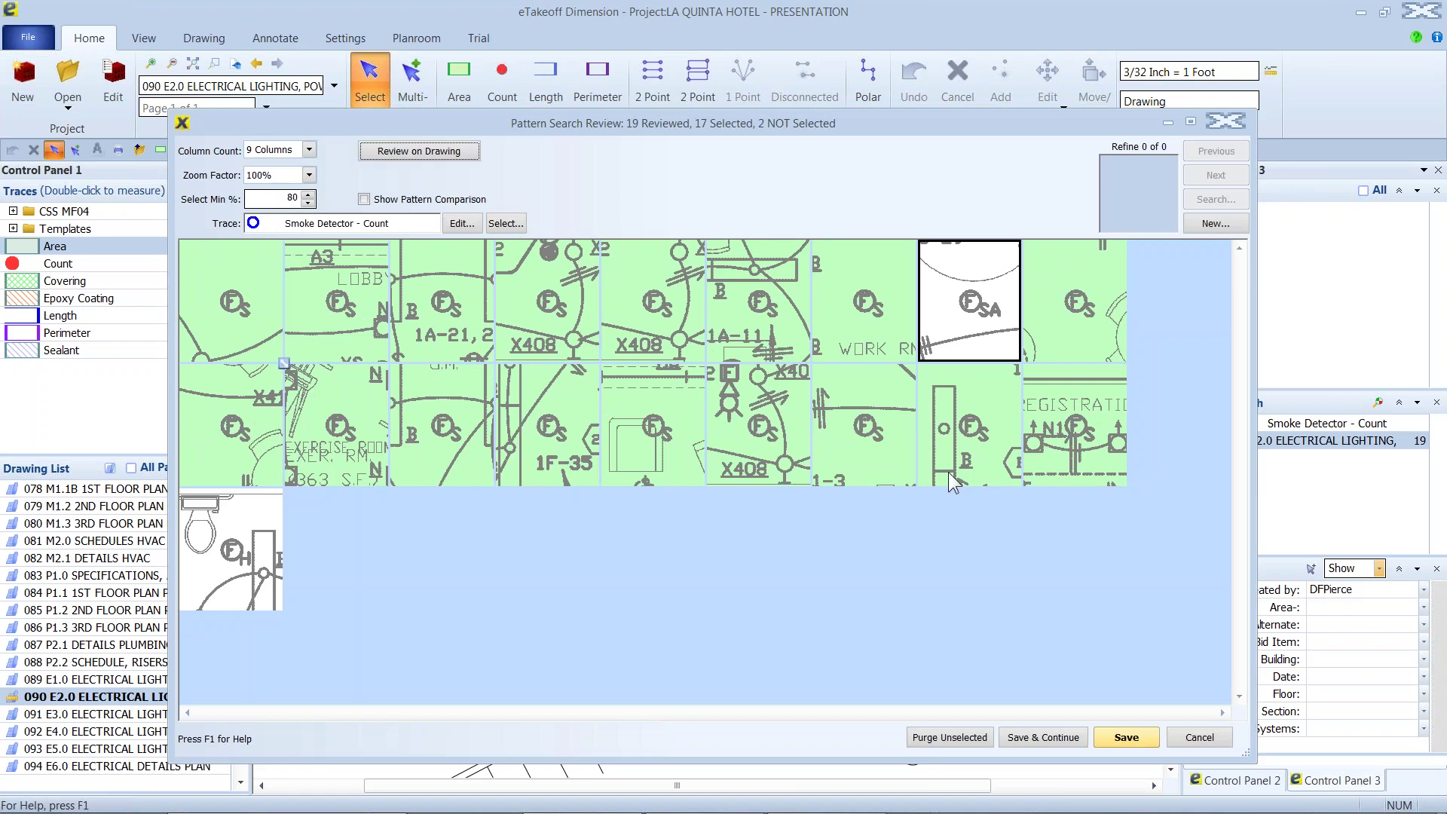
Step: Save the F-S matches as Smoke Detector - Count, then save only the F-SA match with the Smoke Detector Aux - Count trace
{"action": "left_click", "coordinate": [1044, 739]}
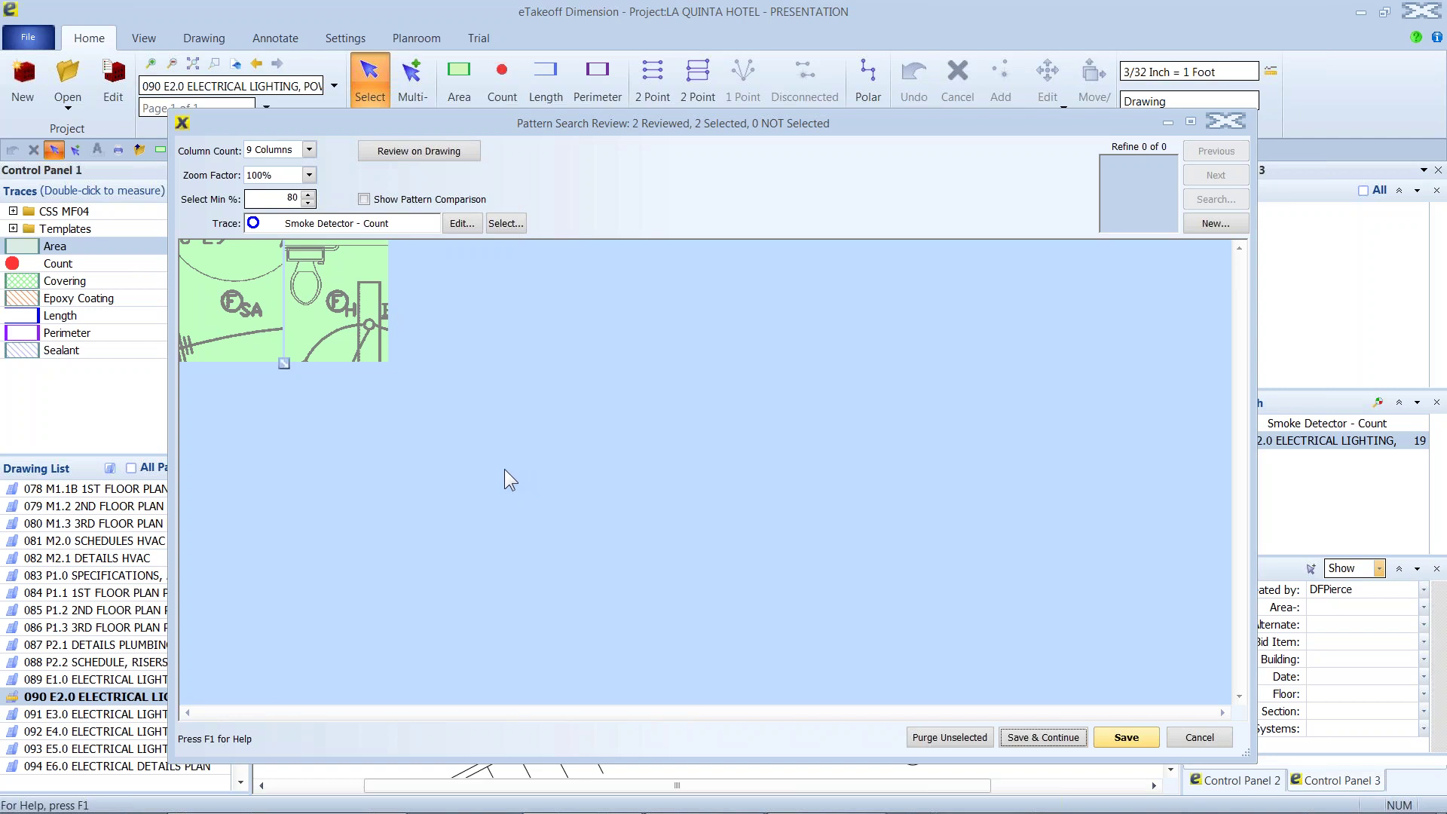
{"action": "left_click", "coordinate": [360, 348]}
{"action": "left_click", "coordinate": [503, 223]}
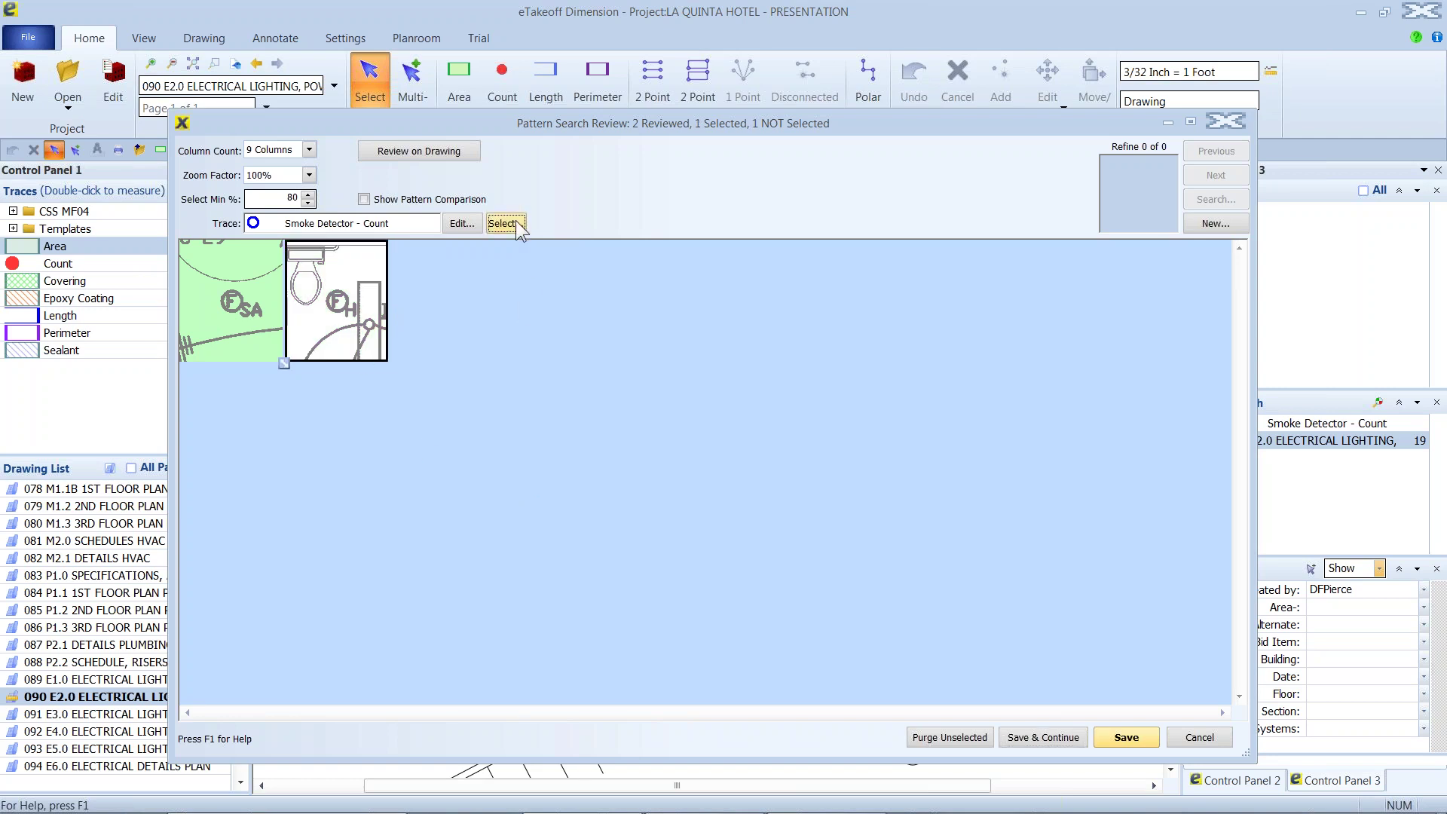
{"action": "double_click", "coordinate": [815, 348]}
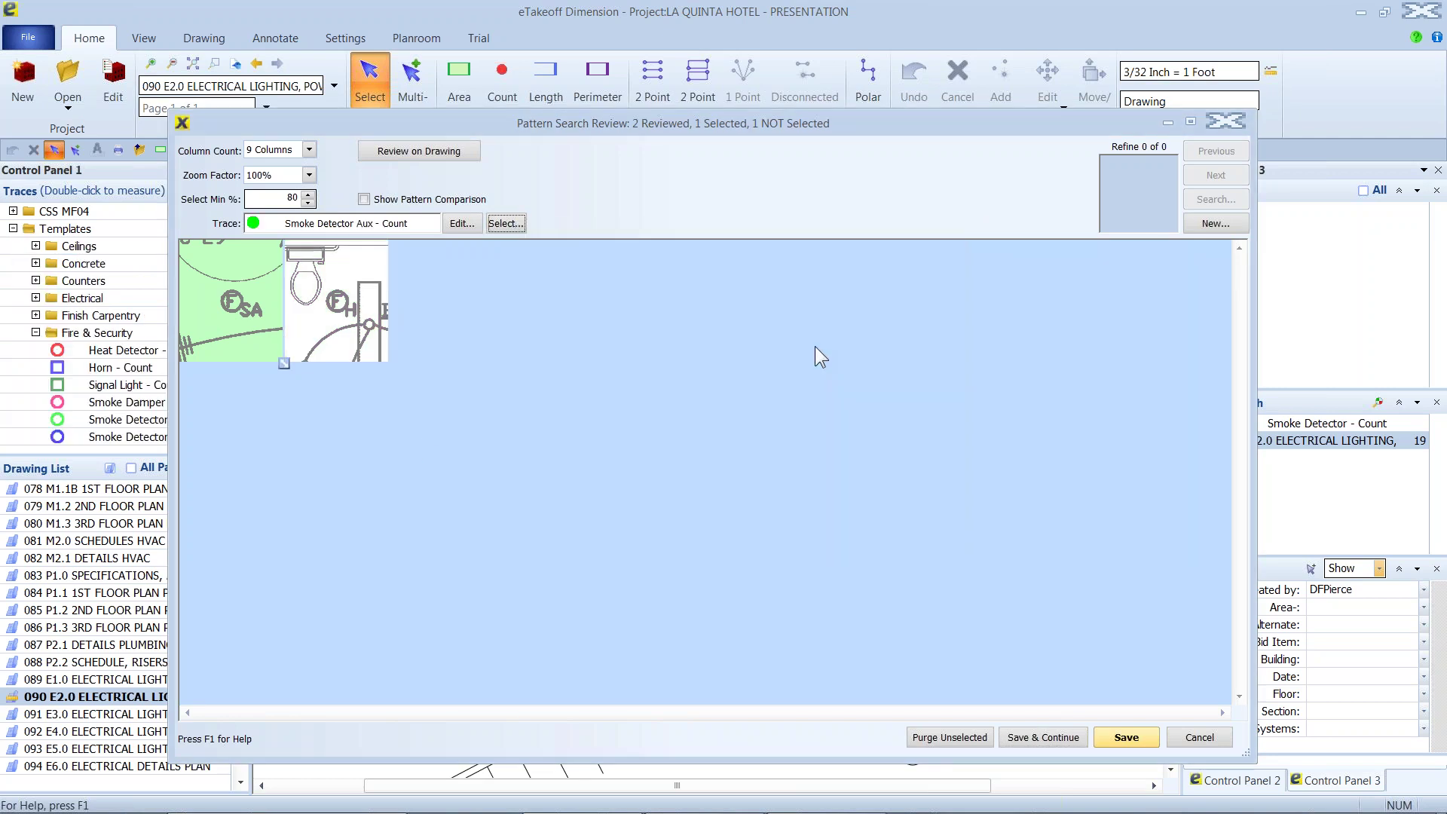
{"action": "left_click", "coordinate": [1049, 736]}
Step: Assign the Heat Detector - Count trace to the remaining F-H match, save it and check the counts on the plan
{"action": "left_click", "coordinate": [505, 223]}
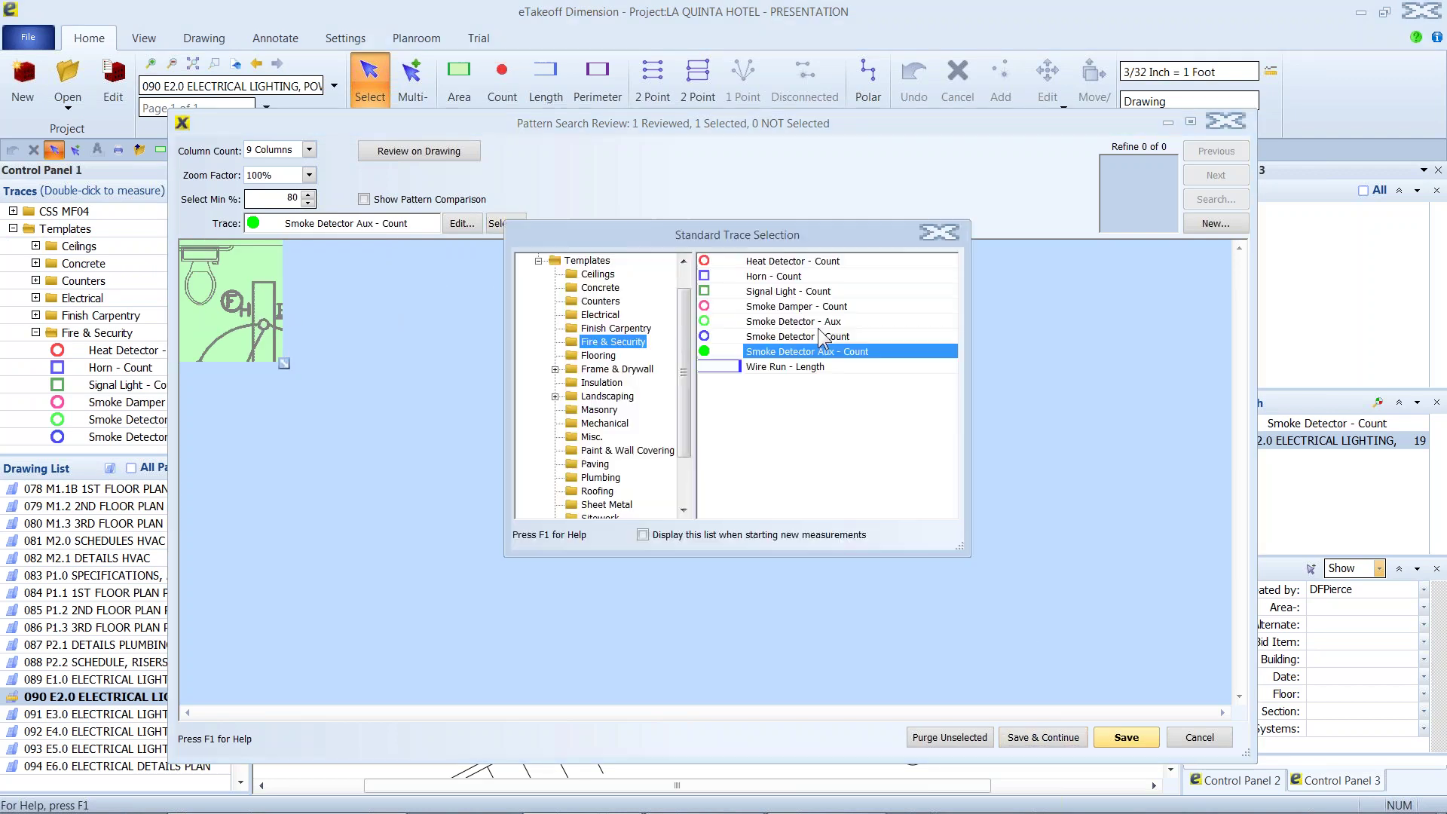
{"action": "double_click", "coordinate": [803, 261]}
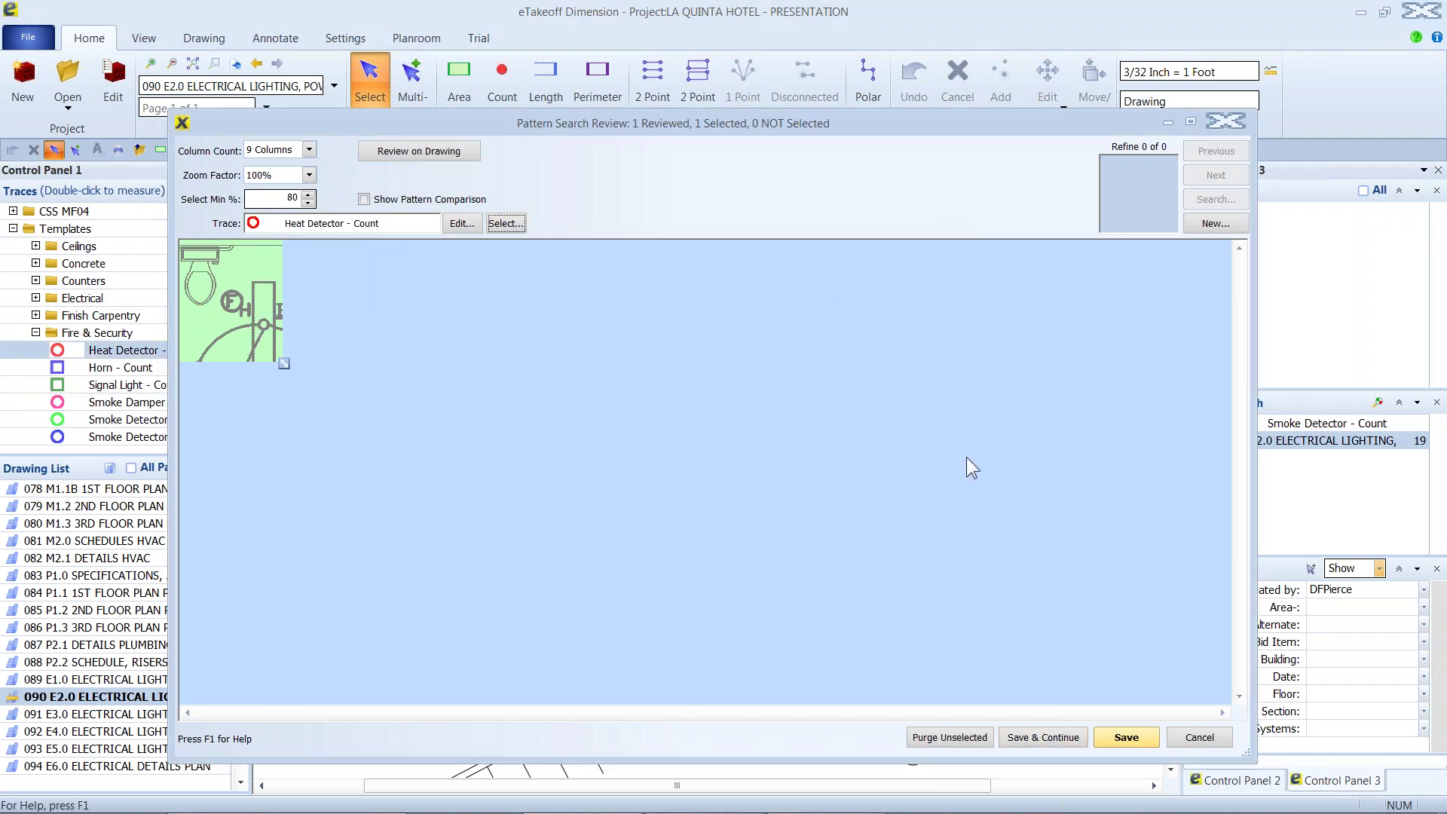
{"action": "left_click", "coordinate": [1126, 737]}
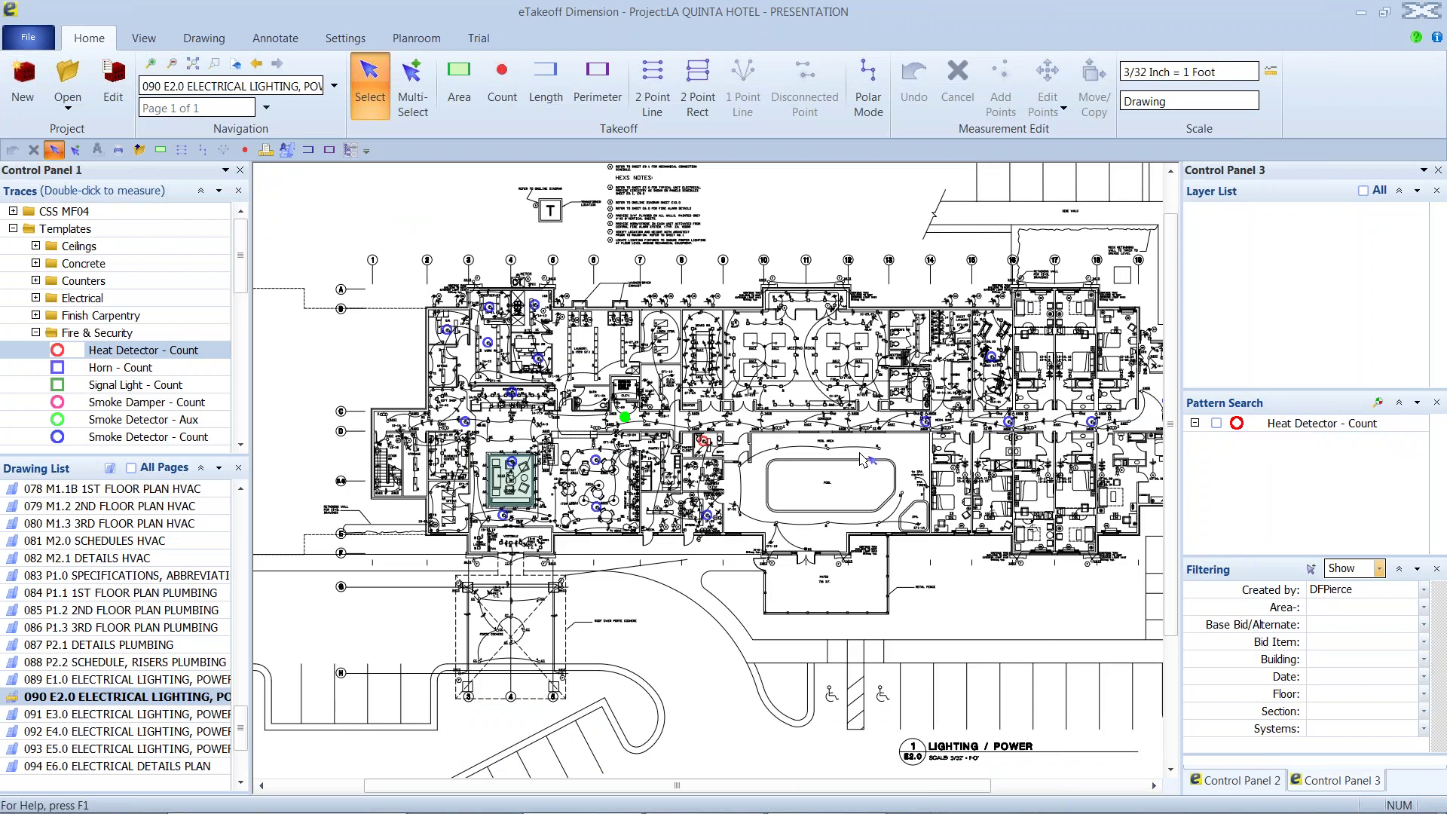
{"action": "scroll", "coordinate": [863, 459], "scroll_direction": "up", "scroll_amount": 2}
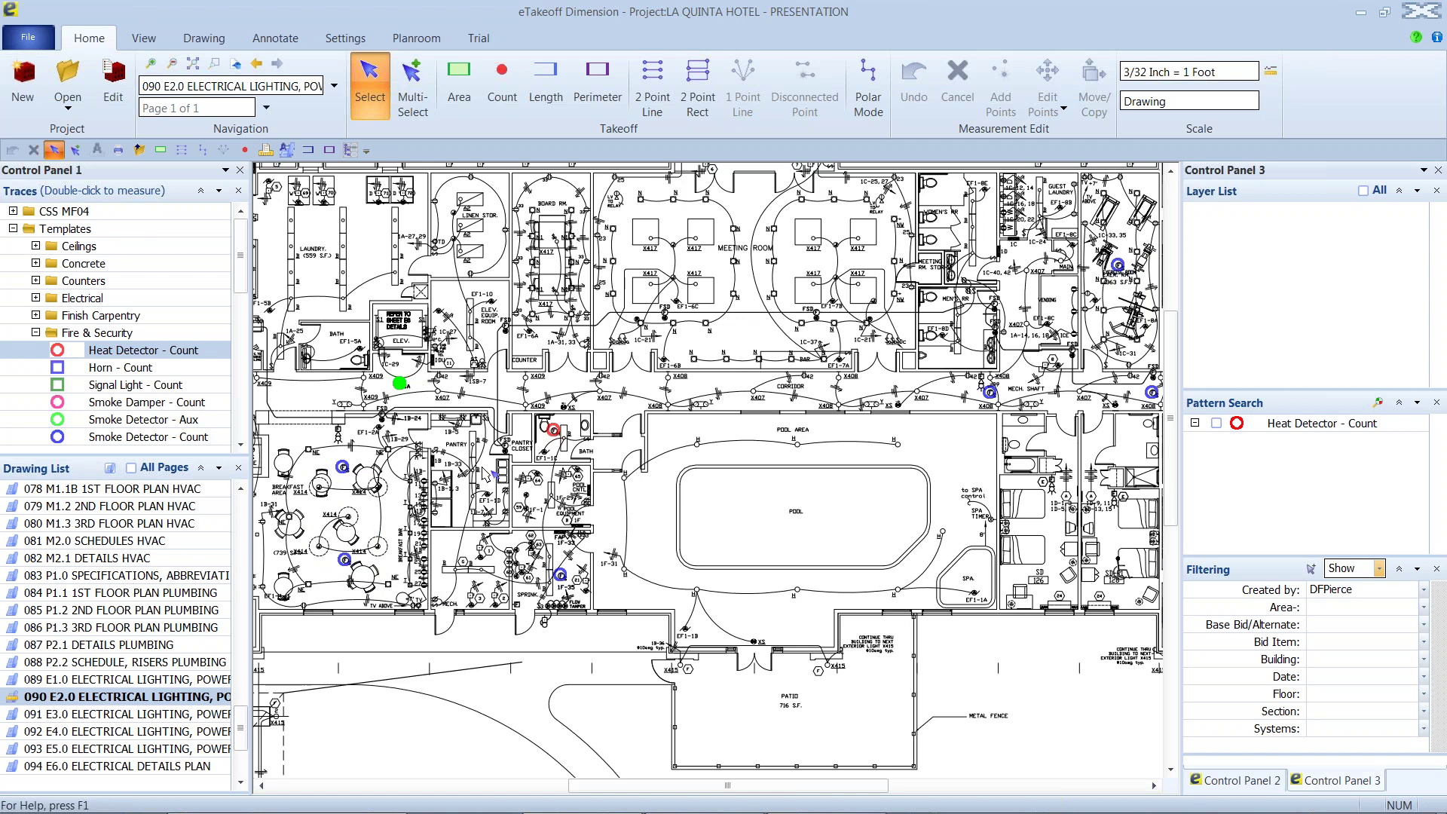
{"action": "scroll", "coordinate": [482, 473], "scroll_direction": "down", "scroll_amount": 4}
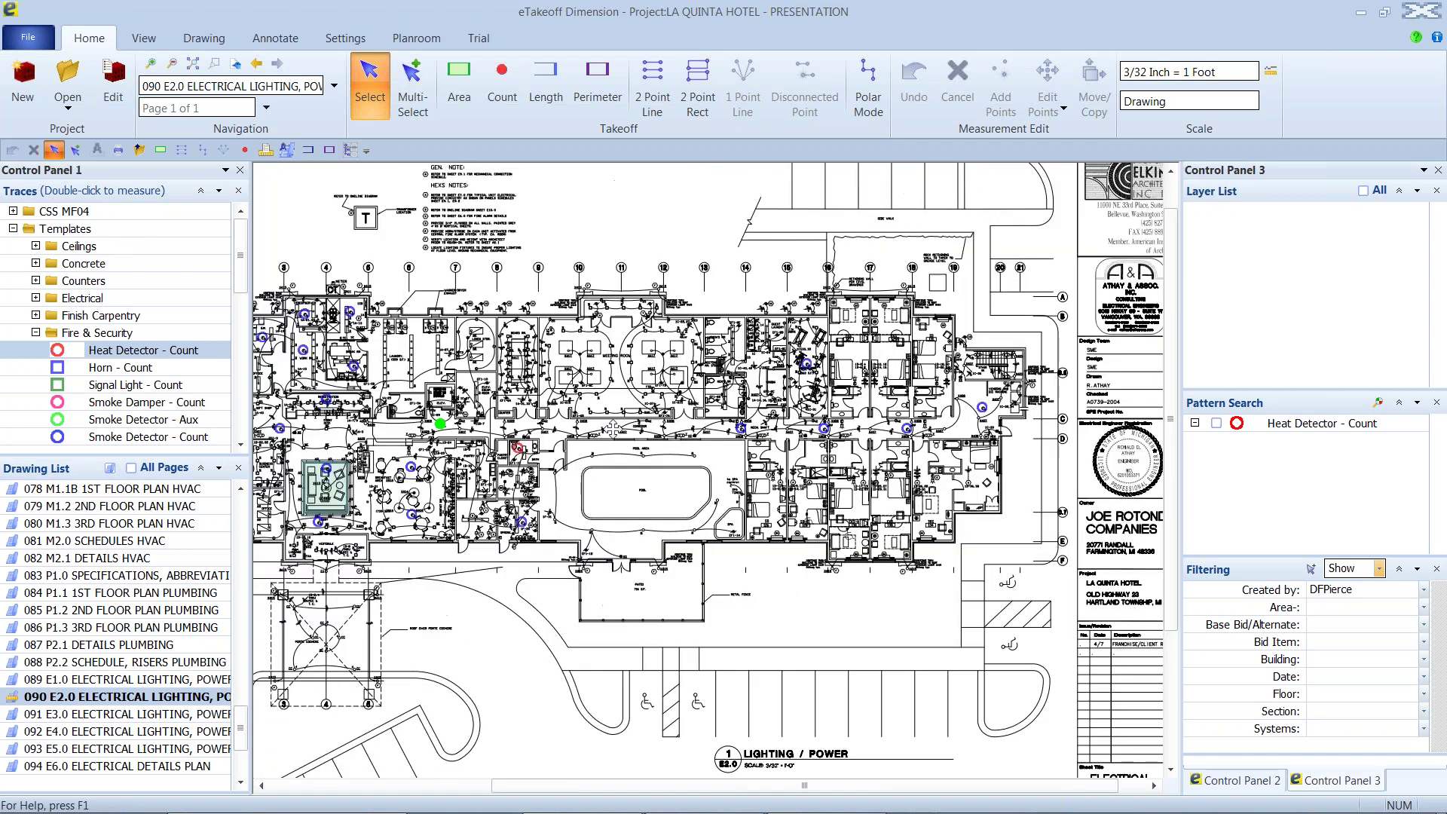
{"action": "middle_click_drag", "start_coordinate": [613, 428], "coordinate": [658, 387]}
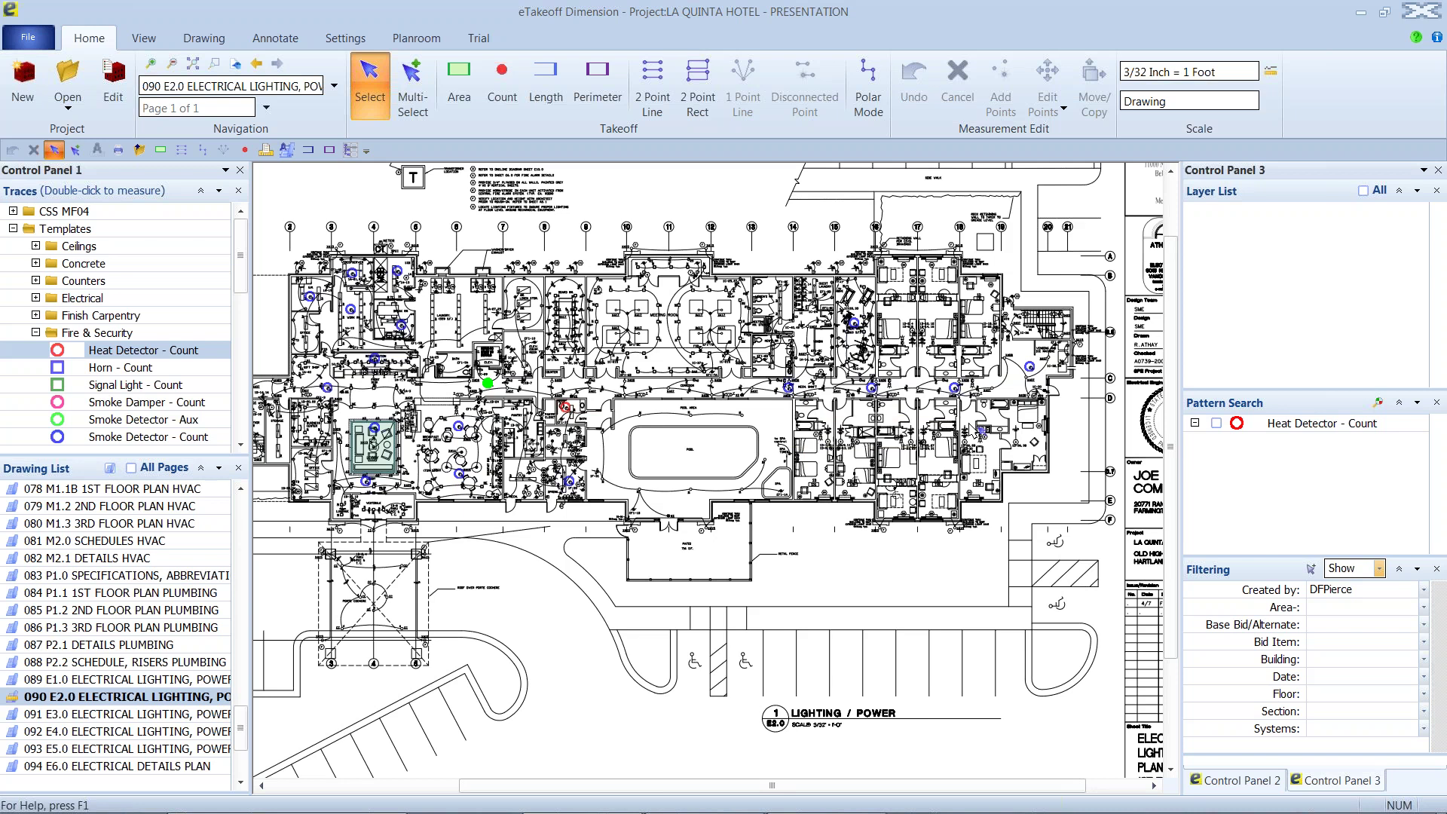
Step: Search for the pattern across the entire drawings 089 E1.0, 091 E3.0, 092 E4.0 and 093 E5.0
{"action": "right_click", "coordinate": [1203, 428]}
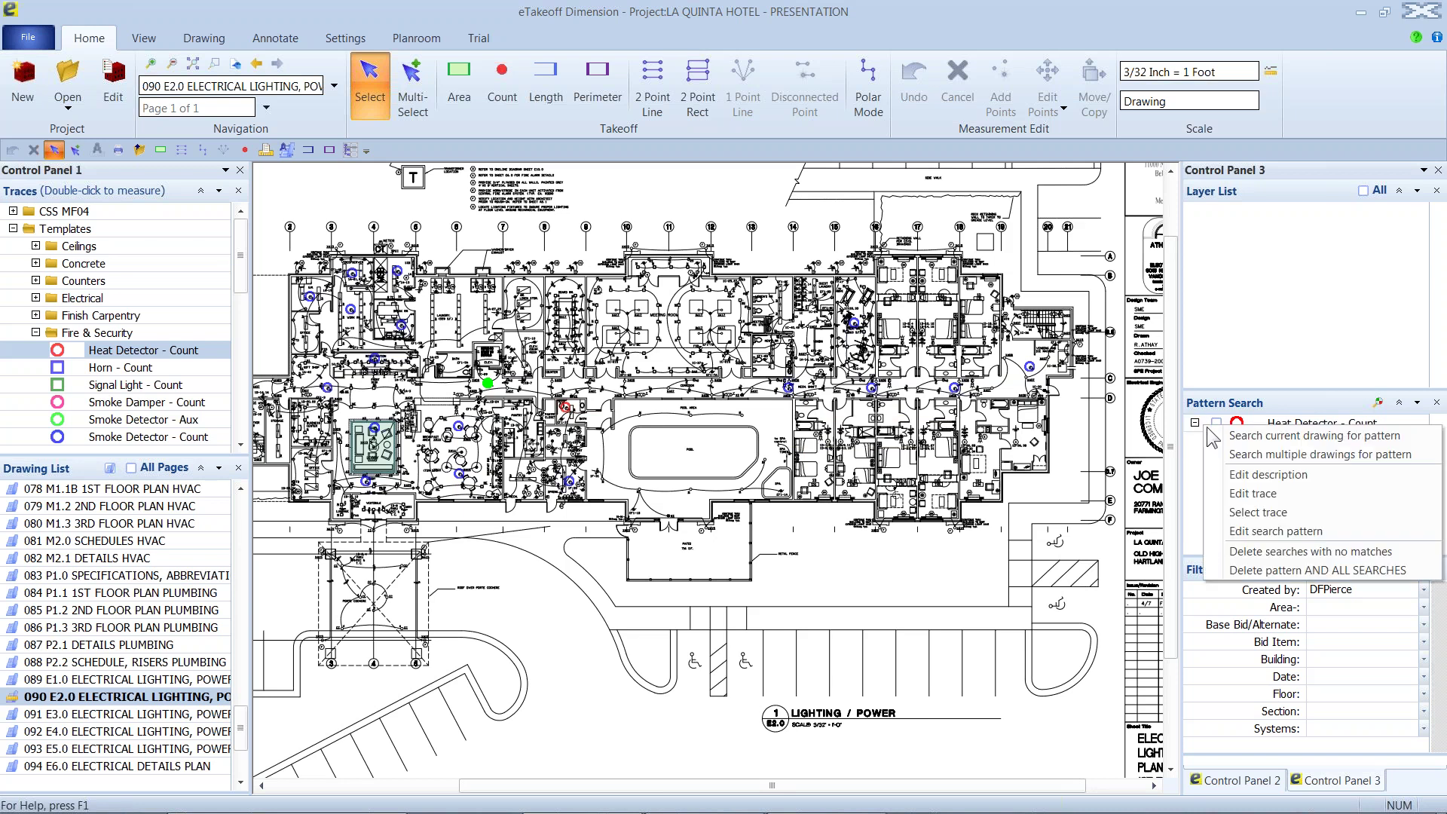
{"action": "left_click", "coordinate": [1252, 454]}
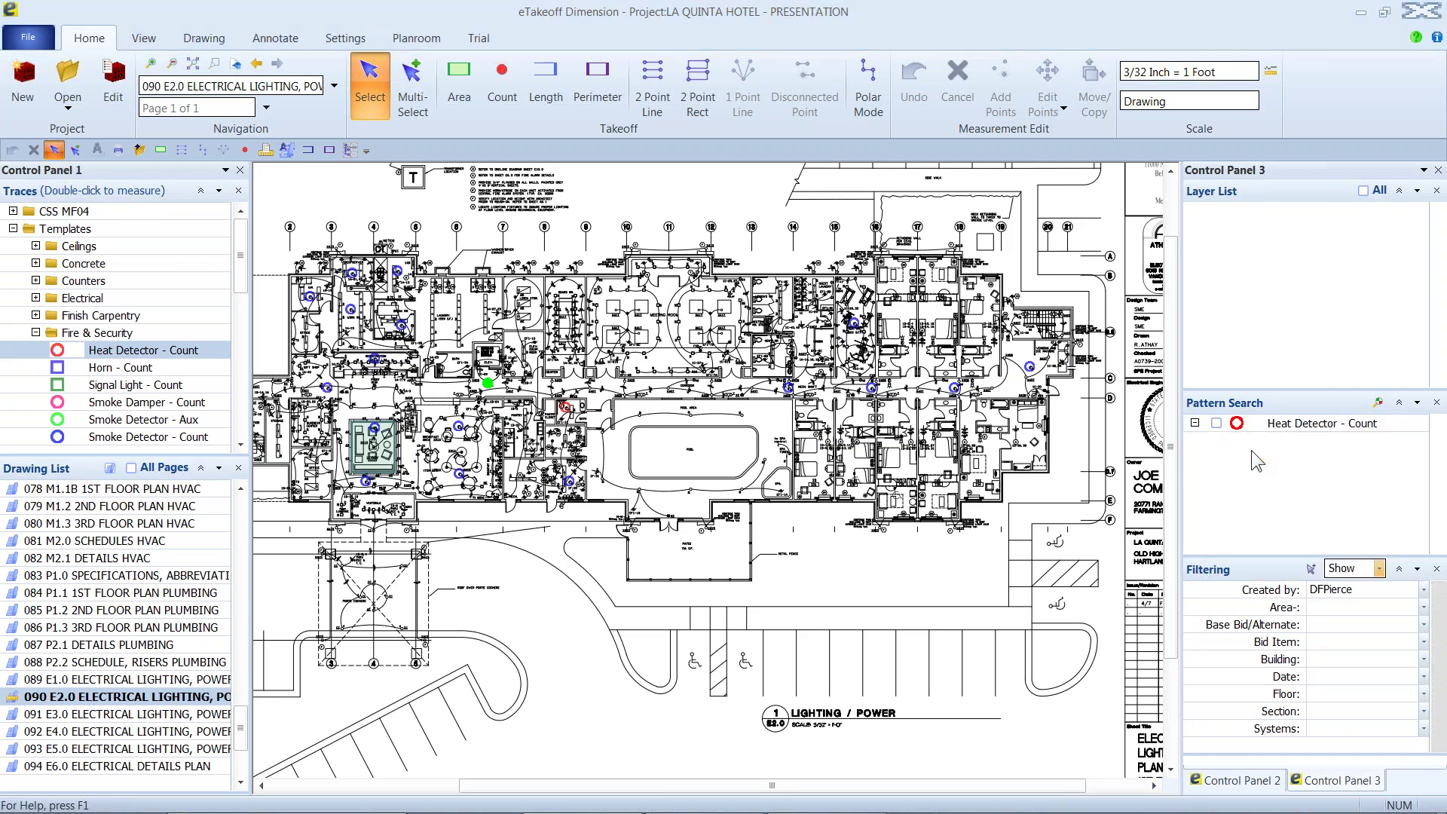
{"action": "left_click_drag", "start_coordinate": [669, 188], "coordinate": [551, 158]}
{"action": "left_click_drag", "start_coordinate": [790, 259], "coordinate": [790, 364]}
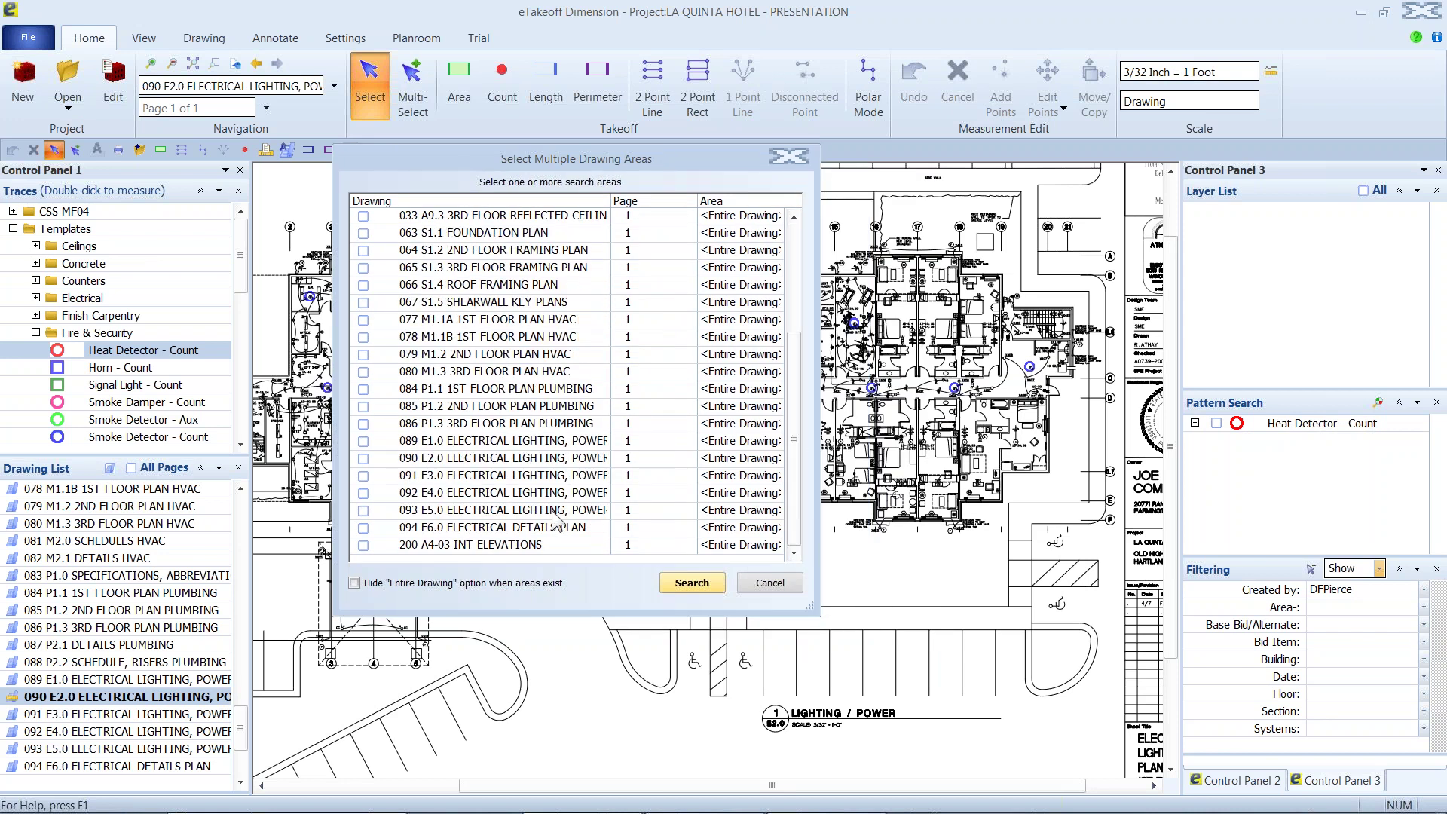
{"action": "left_click", "coordinate": [363, 440]}
{"action": "left_click", "coordinate": [363, 475]}
{"action": "left_click", "coordinate": [363, 493]}
{"action": "left_click", "coordinate": [363, 527]}
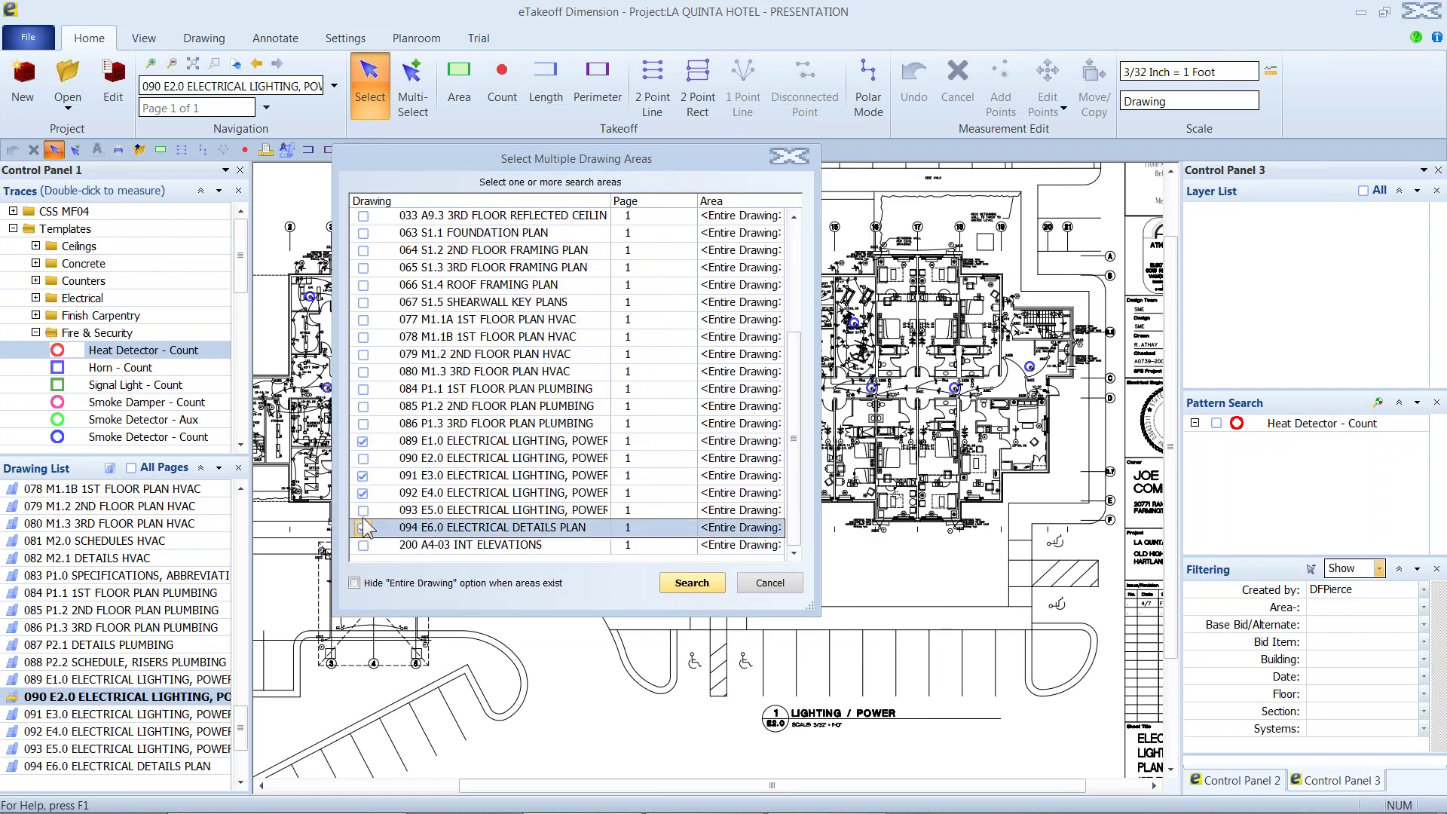
{"action": "left_click", "coordinate": [363, 510]}
{"action": "left_click", "coordinate": [363, 527]}
{"action": "left_click", "coordinate": [673, 580]}
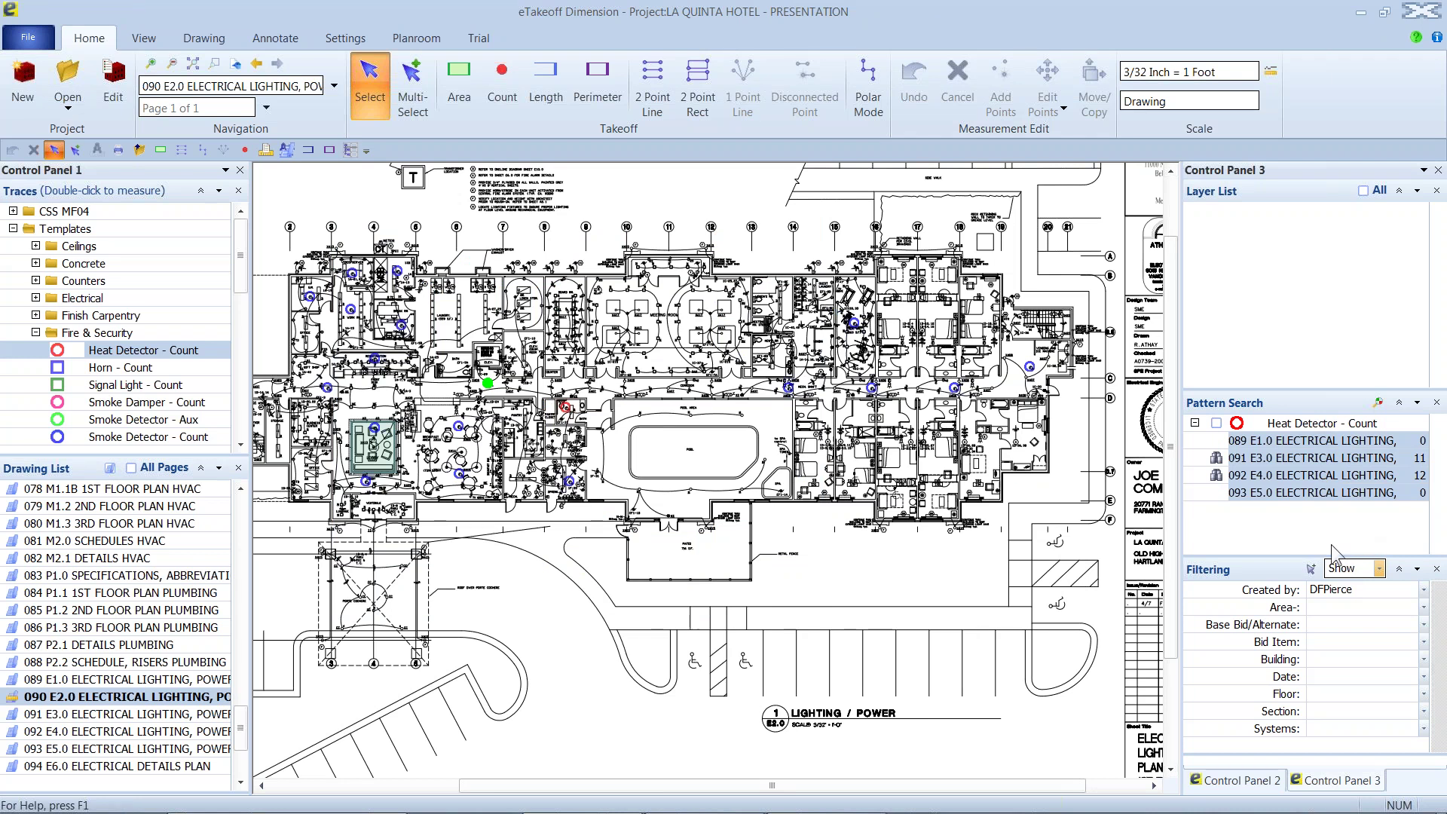
Step: Open the 091 E3.0 search results and review the matches on the second-floor electrical plan
{"action": "double_click", "coordinate": [1215, 459]}
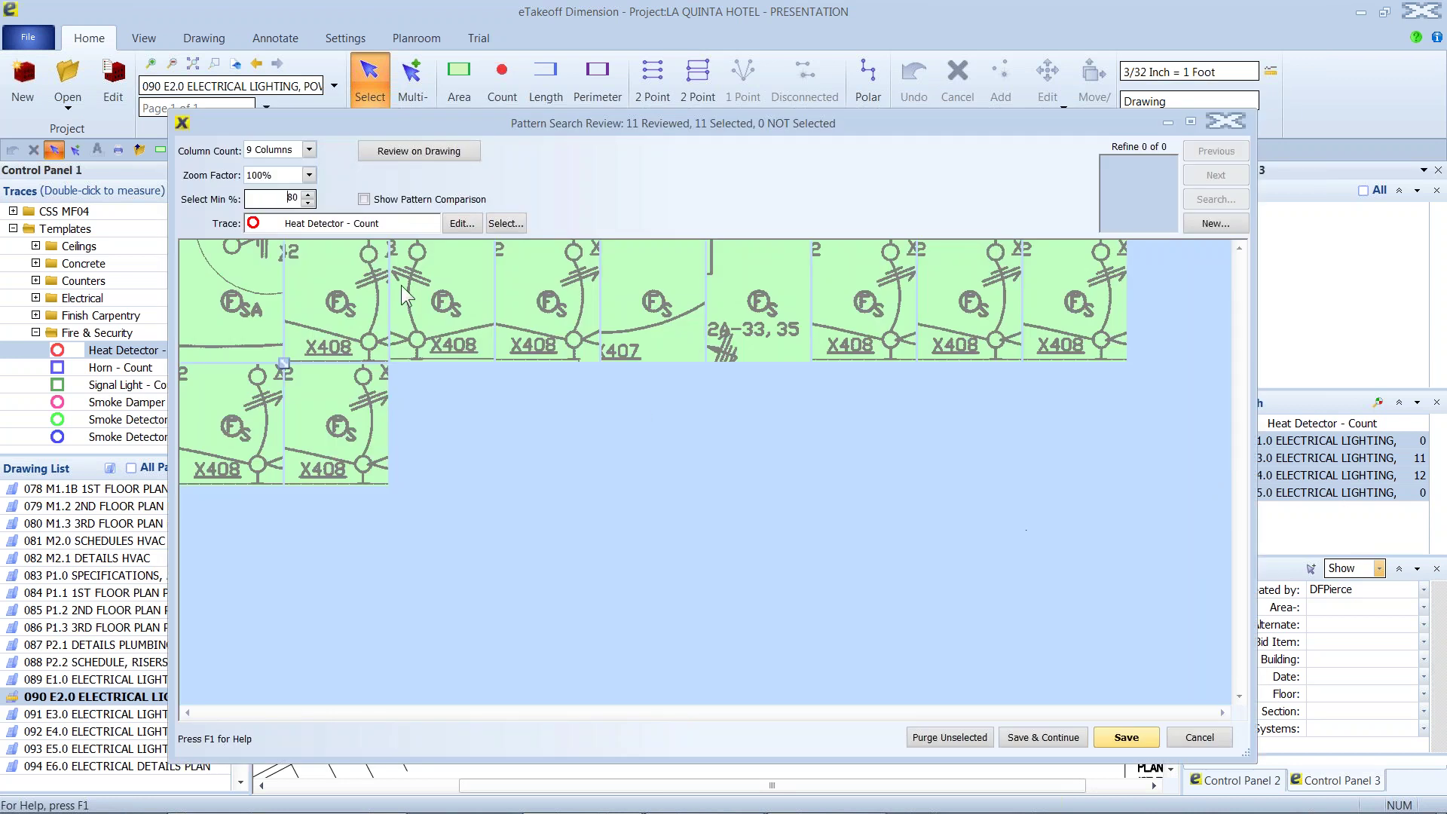
{"action": "left_click", "coordinate": [461, 150]}
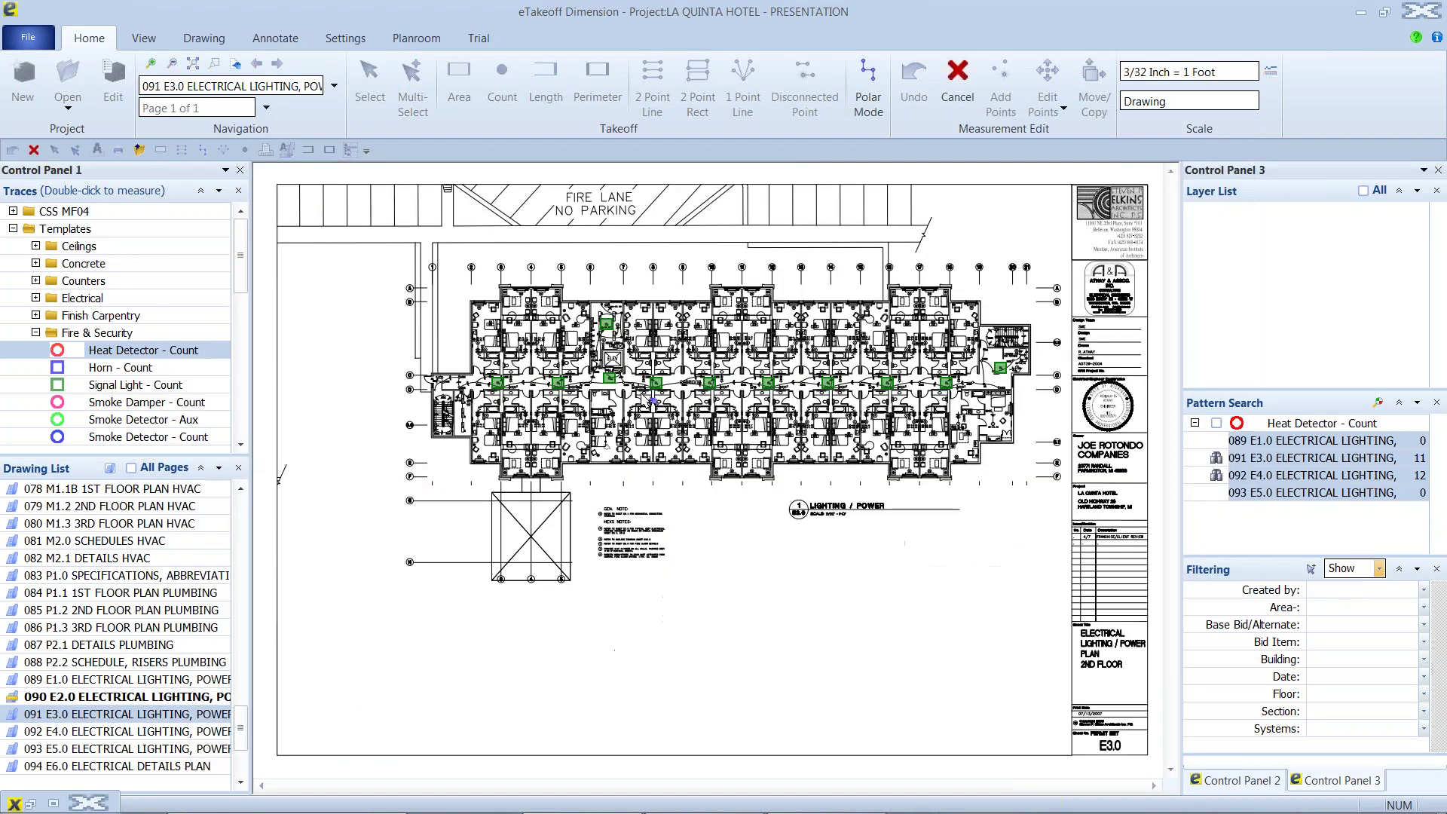
{"action": "scroll", "coordinate": [646, 399], "scroll_direction": "up", "scroll_amount": 2}
{"action": "scroll", "coordinate": [649, 399], "scroll_direction": "up", "scroll_amount": 1}
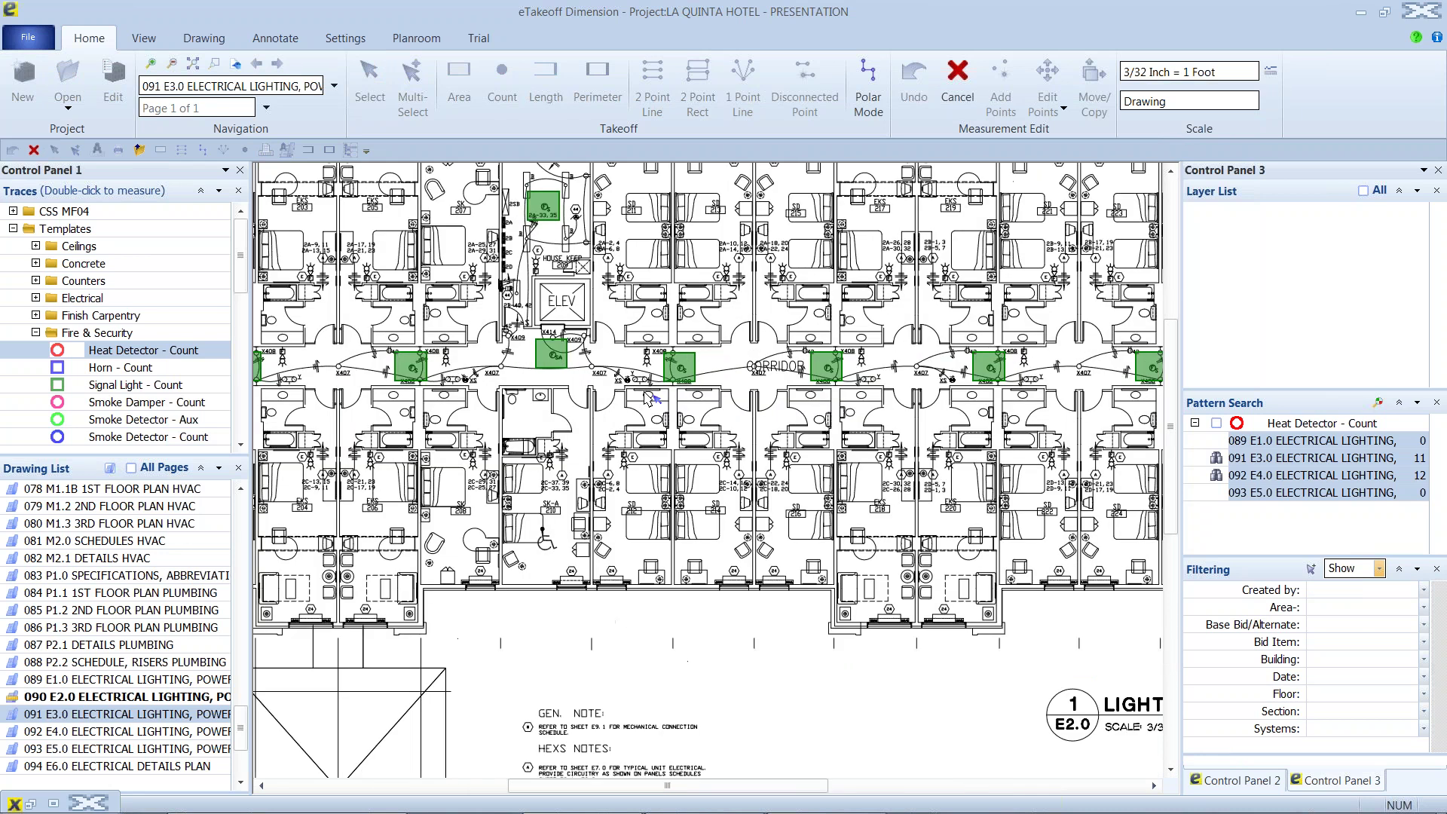
{"action": "scroll", "coordinate": [648, 399], "scroll_direction": "up", "scroll_amount": 1}
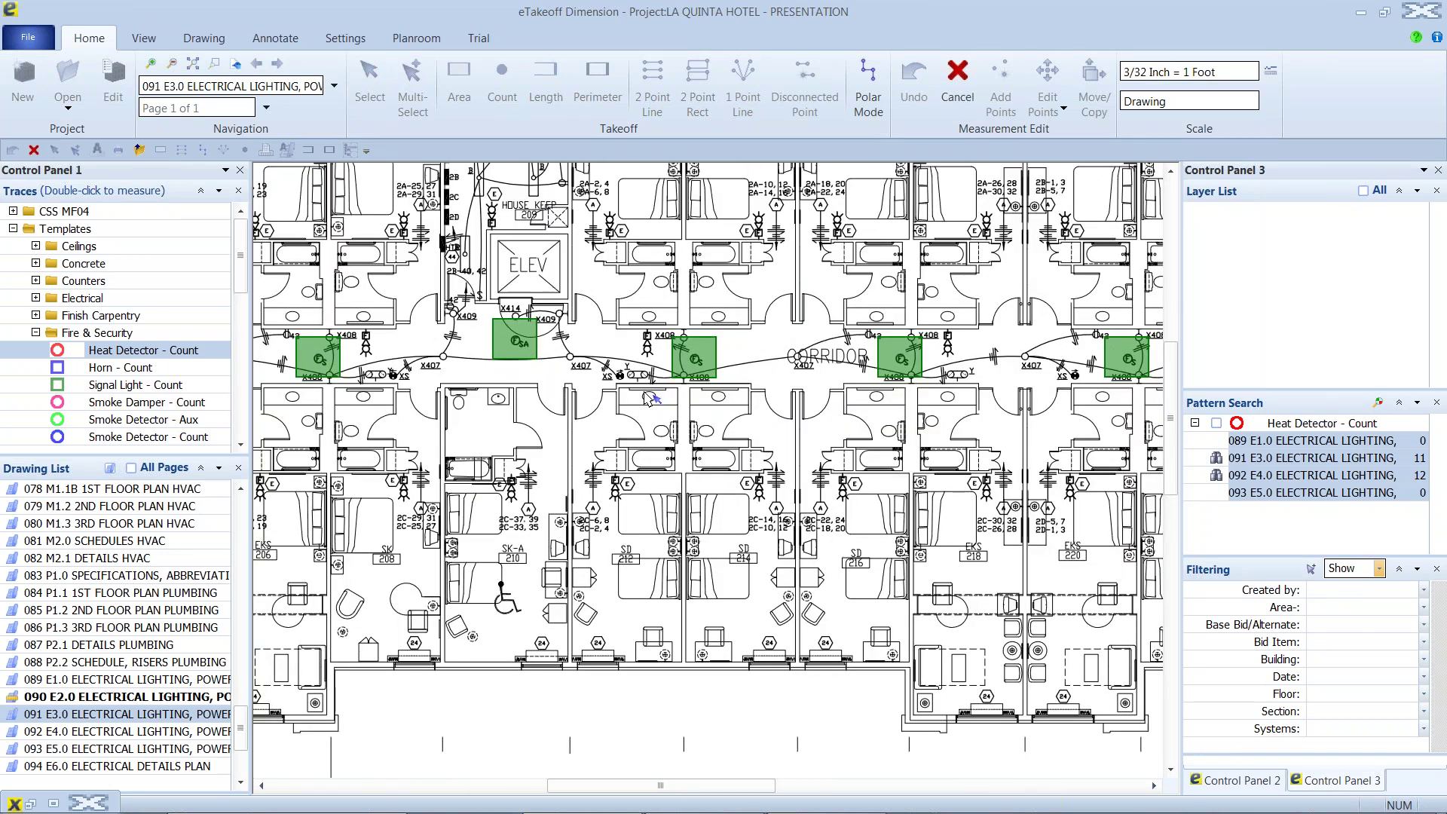
{"action": "scroll", "coordinate": [648, 399], "scroll_direction": "down", "scroll_amount": 1}
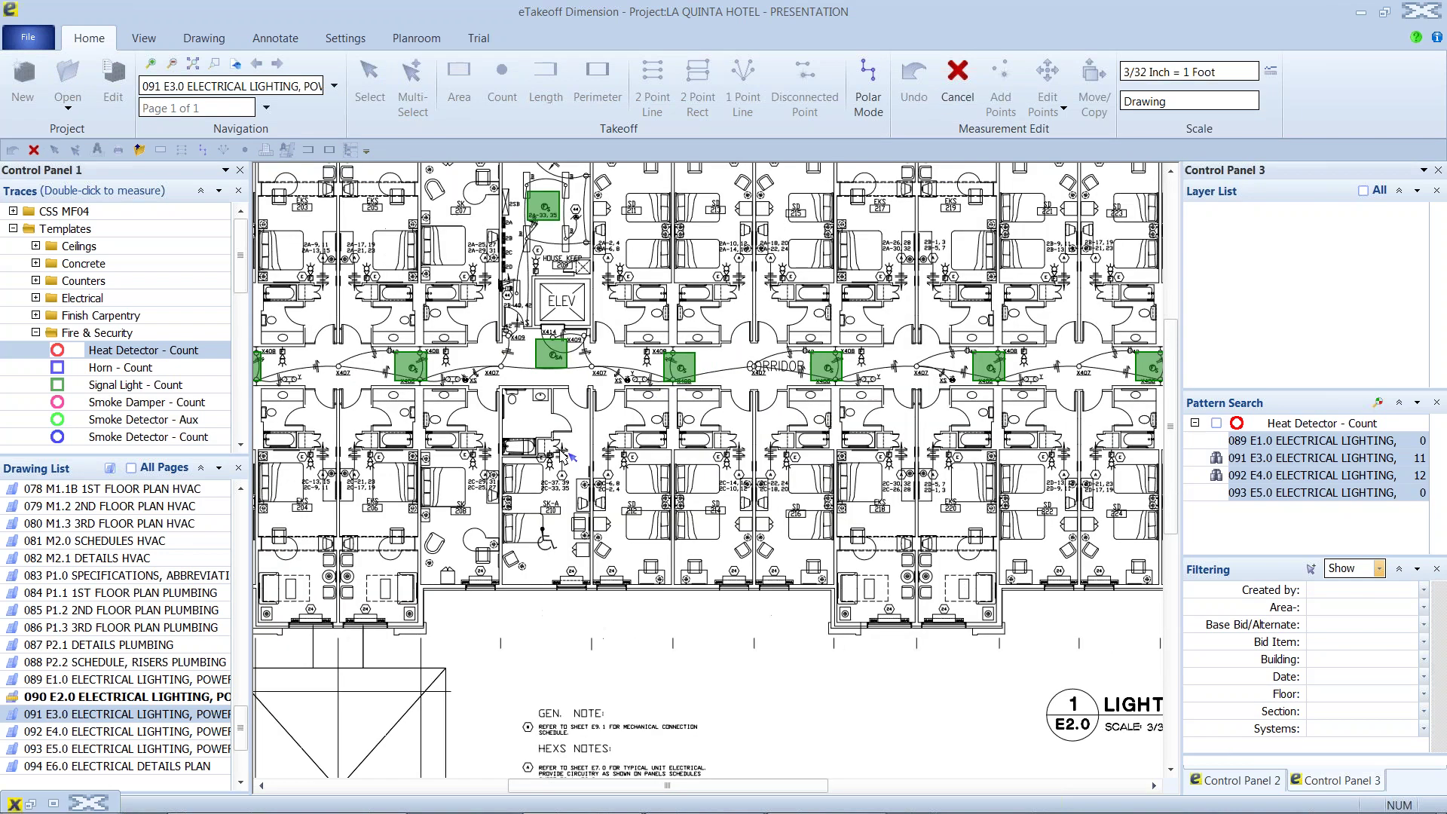
{"action": "left_click", "coordinate": [31, 804]}
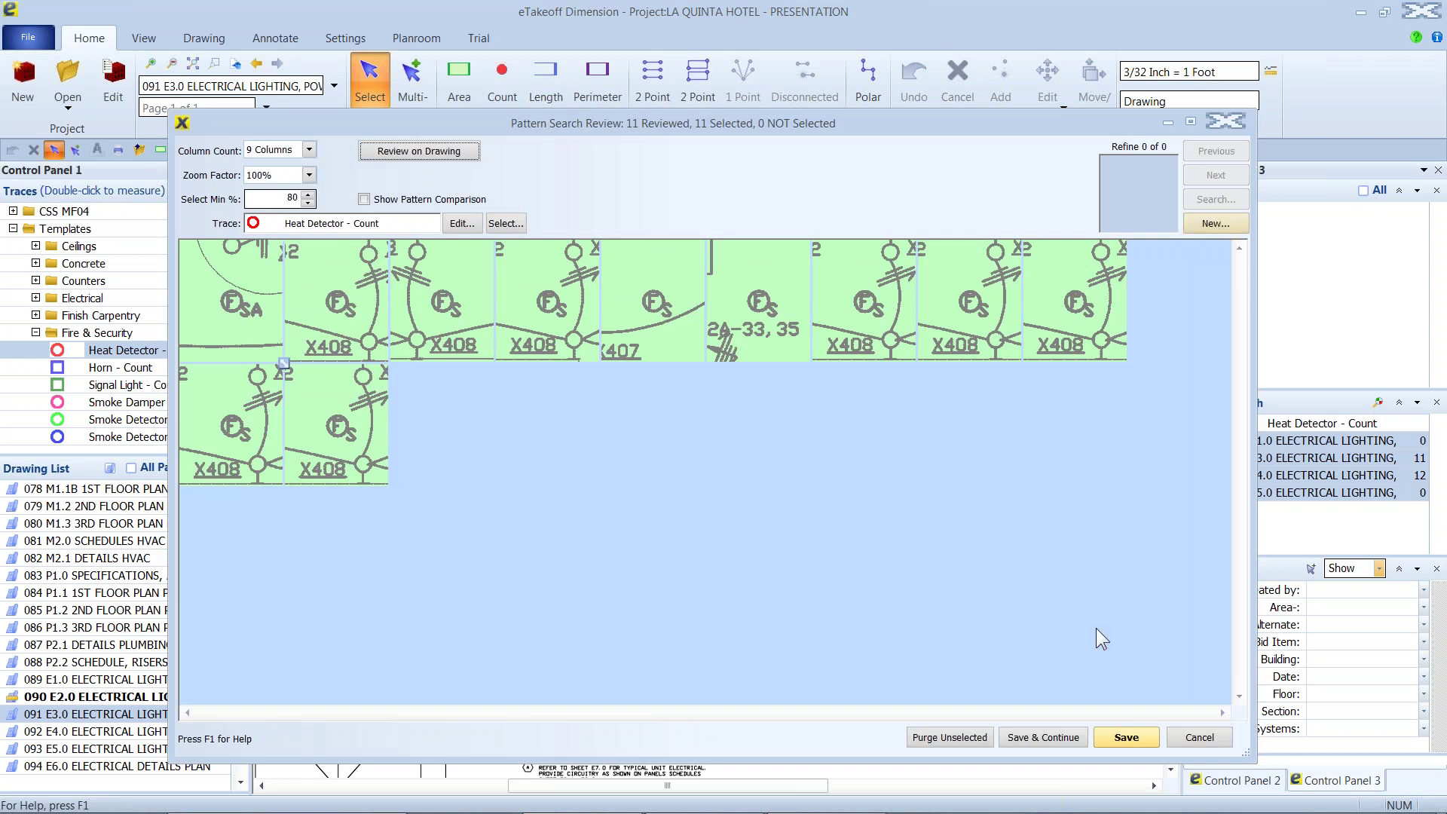
Step: Save all matches found on 091 E3.0 with the Heat Detector - Count trace
{"action": "left_click", "coordinate": [1053, 739]}
{"action": "left_click", "coordinate": [857, 480]}
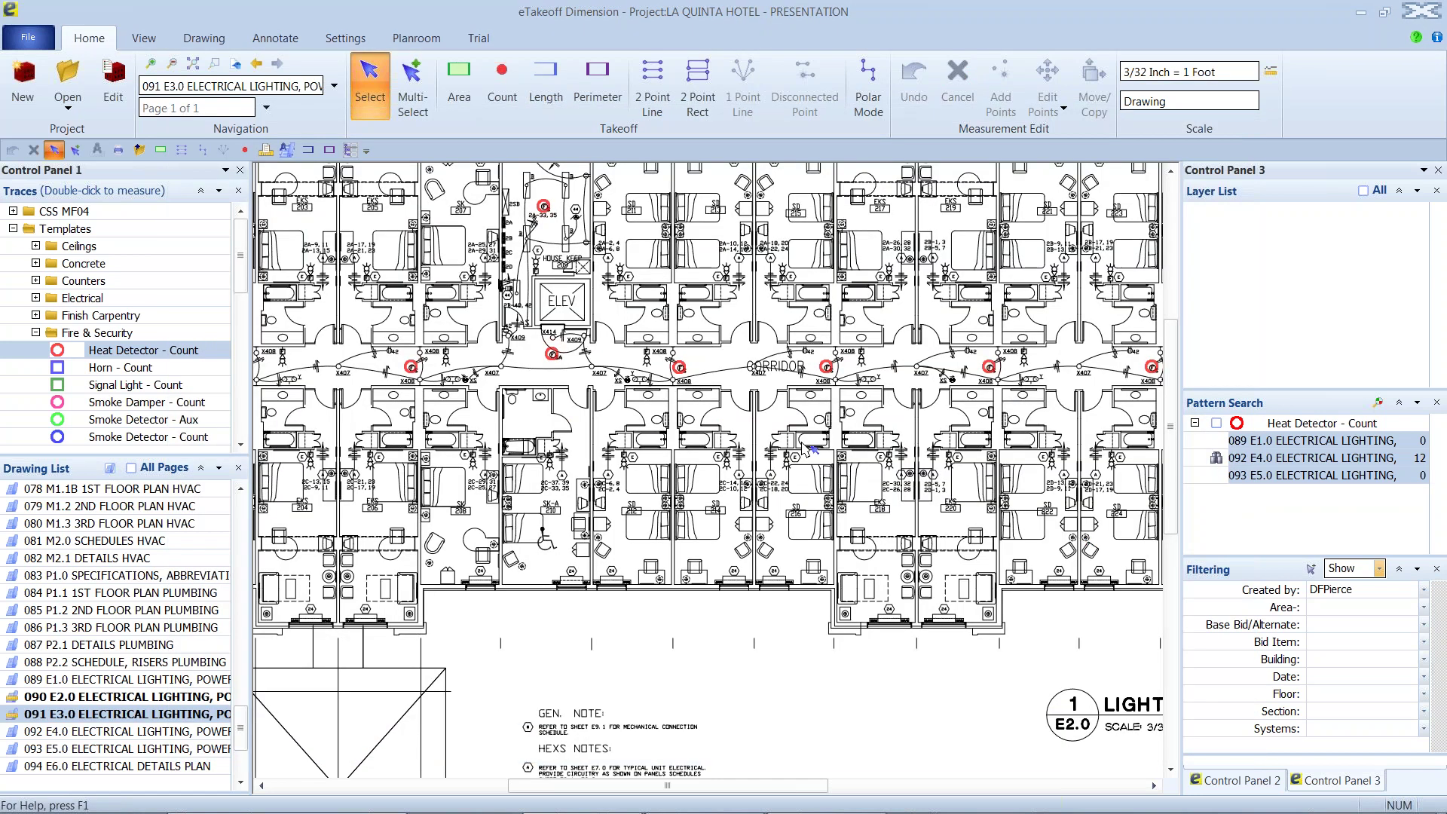
{"action": "scroll", "coordinate": [827, 300], "scroll_direction": "down", "scroll_amount": 2}
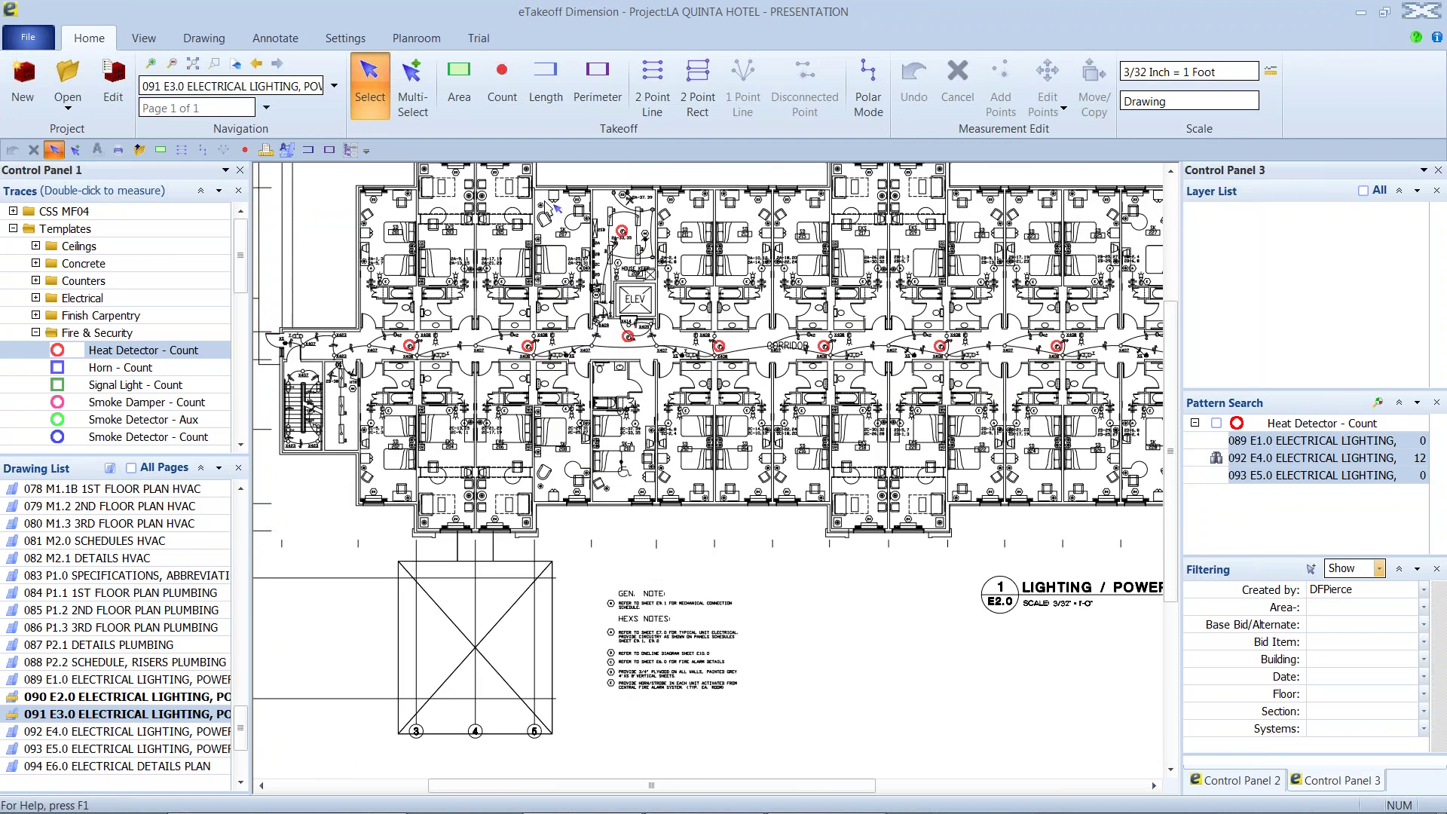
{"action": "left_click_drag", "start_coordinate": [241, 710], "coordinate": [249, 496]}
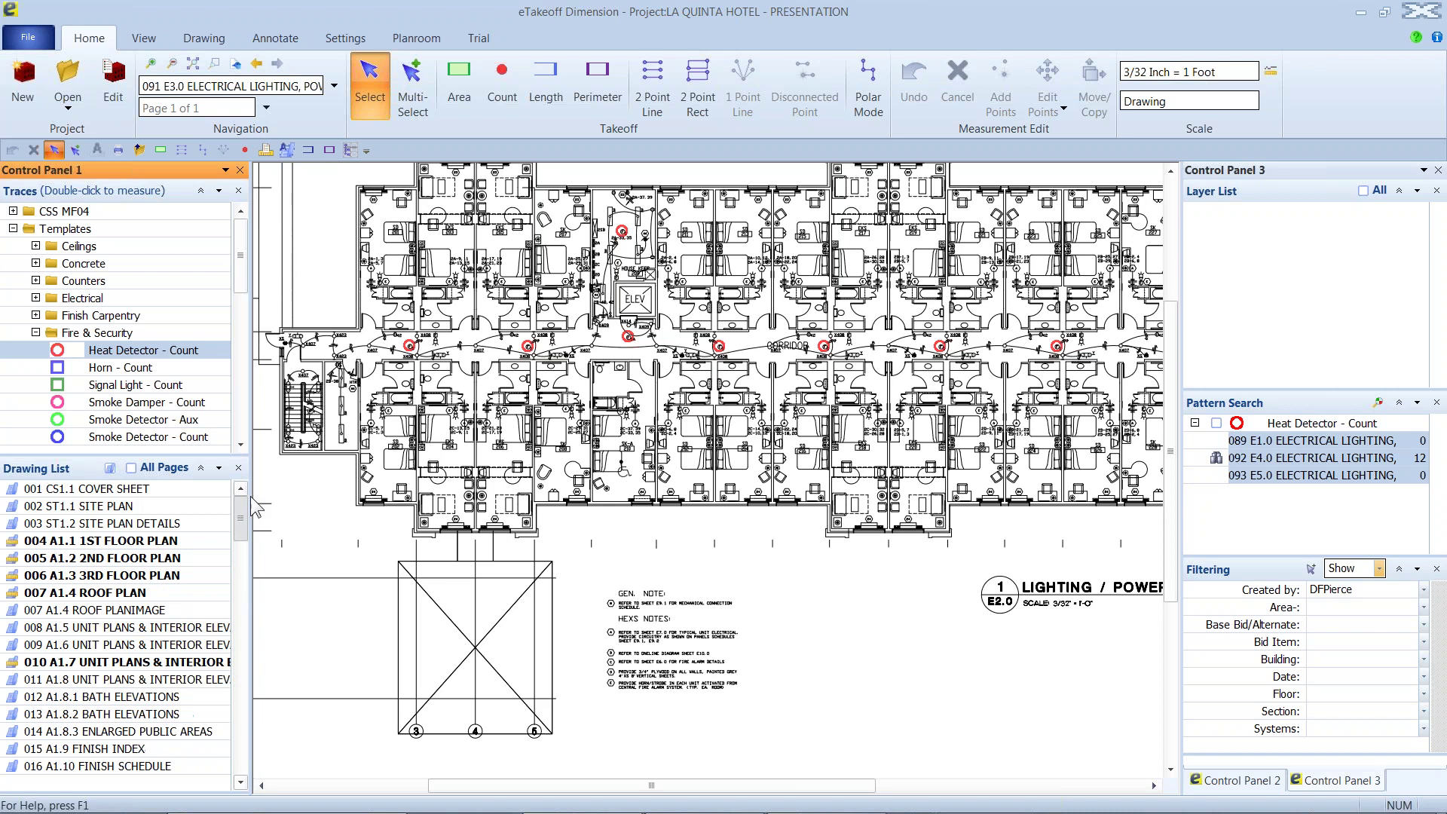
Step: Open the drawing 005 A1.2 2ND FLOOR PLAN
{"action": "left_click", "coordinate": [152, 559]}
{"action": "double_click", "coordinate": [154, 562]}
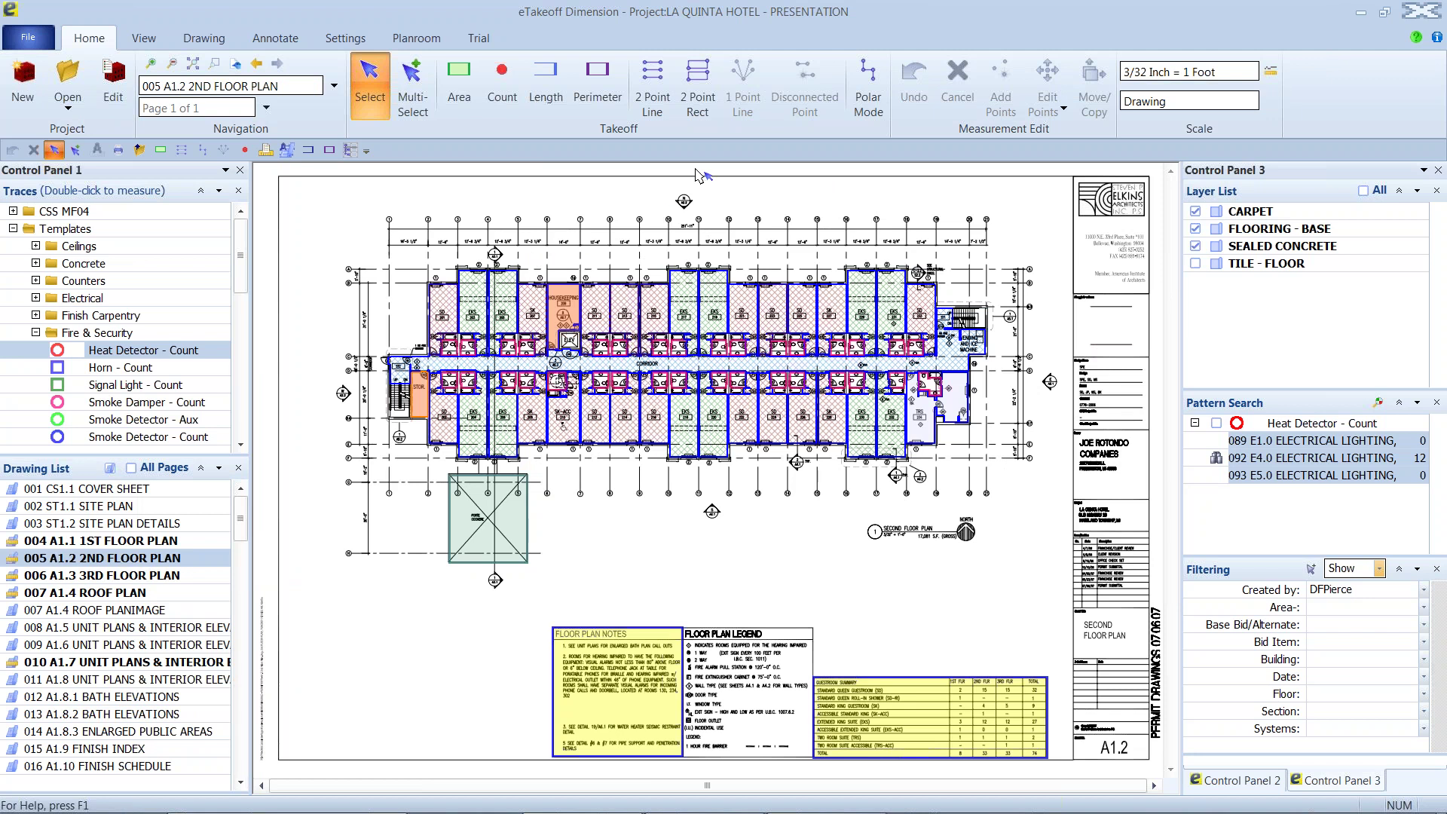
Step: Open the standard traces for grid editing, review the columns and work breakdowns insertable before Systems, and close trace maintenance
{"action": "left_click", "coordinate": [345, 37]}
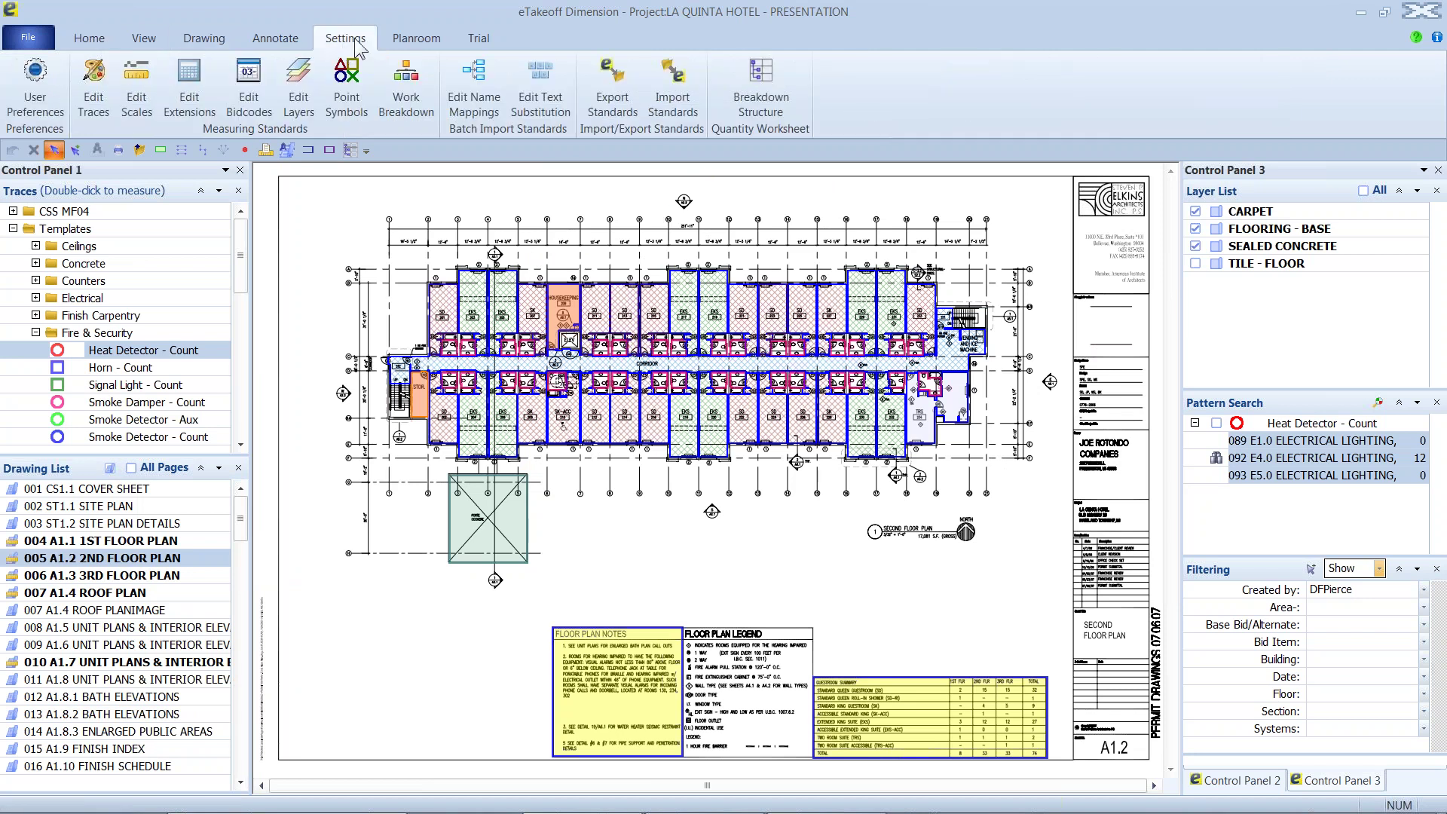
{"action": "left_click", "coordinate": [95, 90]}
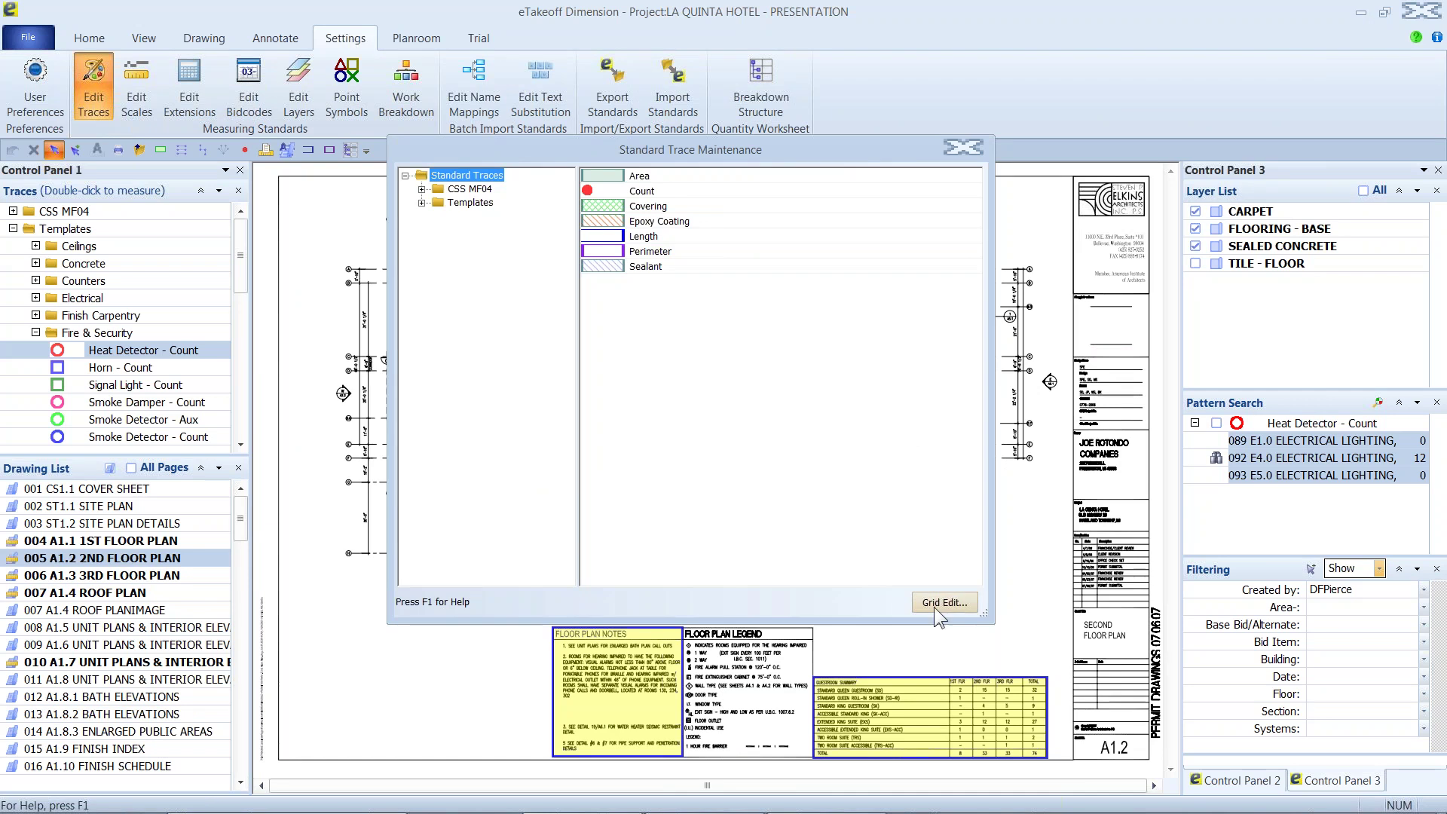
{"action": "left_click", "coordinate": [936, 603]}
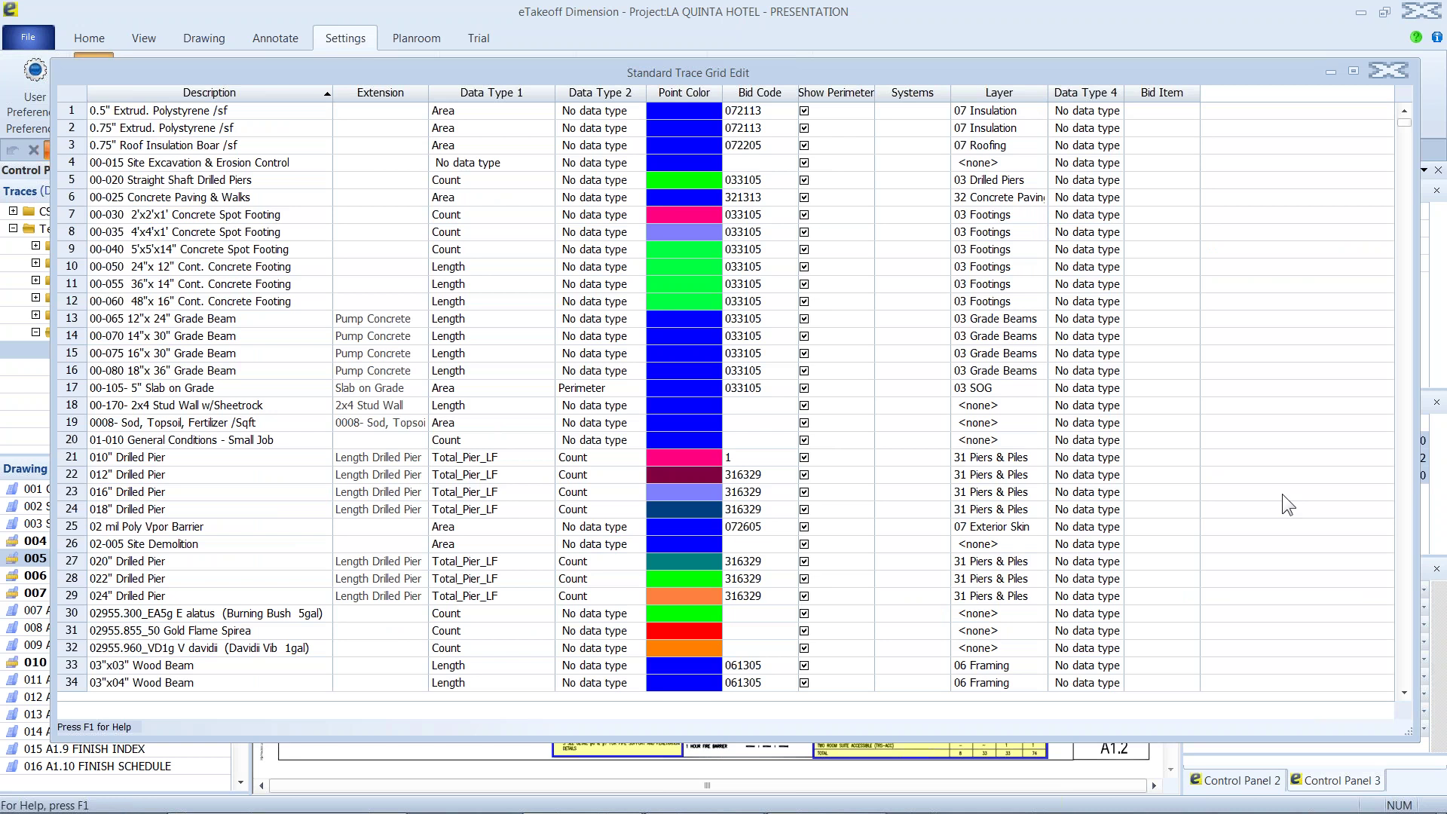
{"action": "right_click", "coordinate": [917, 97]}
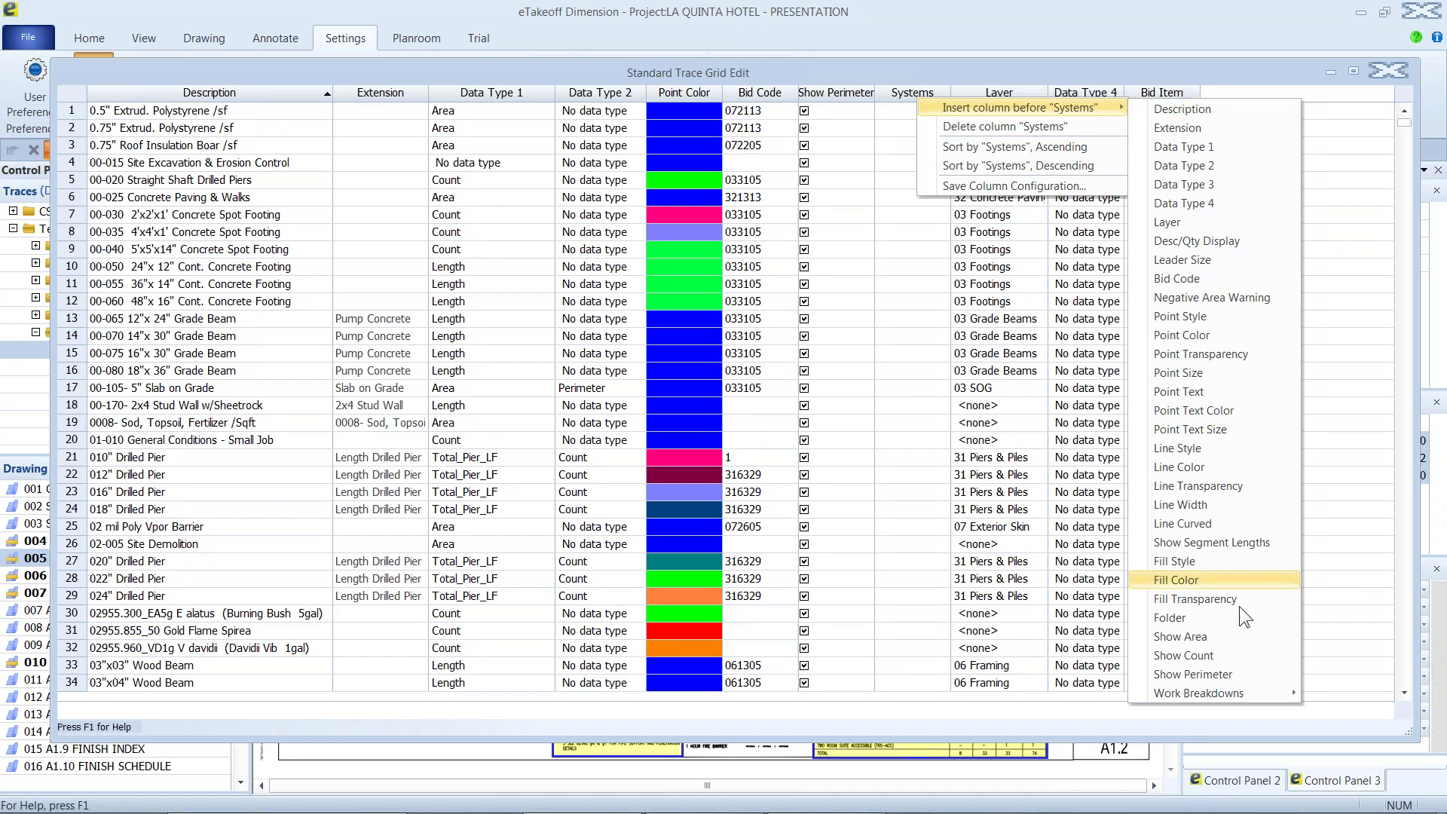
{"action": "mouse_move", "coordinate": [1257, 691]}
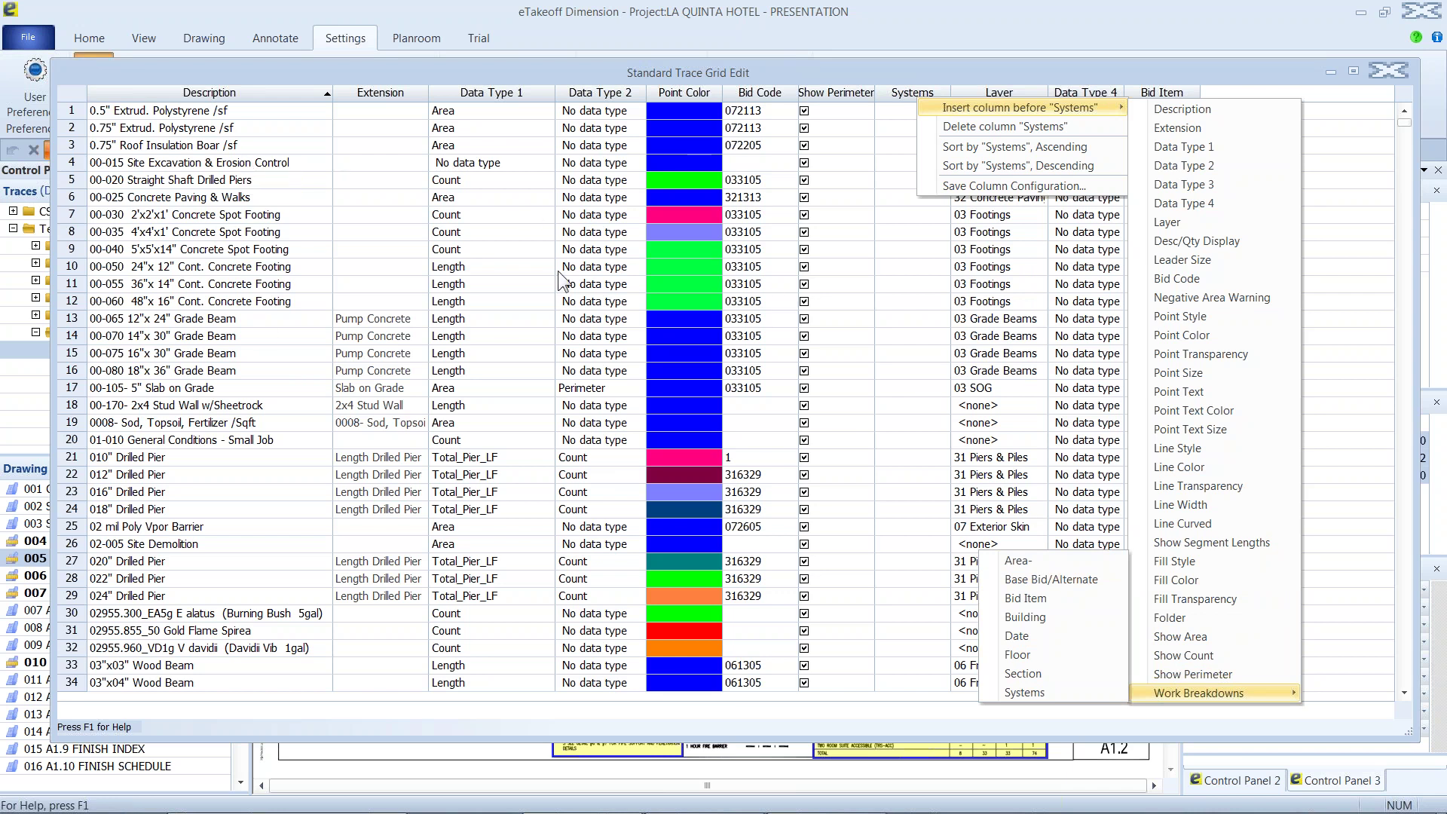
{"action": "left_click", "coordinate": [1375, 74]}
{"action": "left_click", "coordinate": [1376, 74]}
{"action": "left_click", "coordinate": [966, 152]}
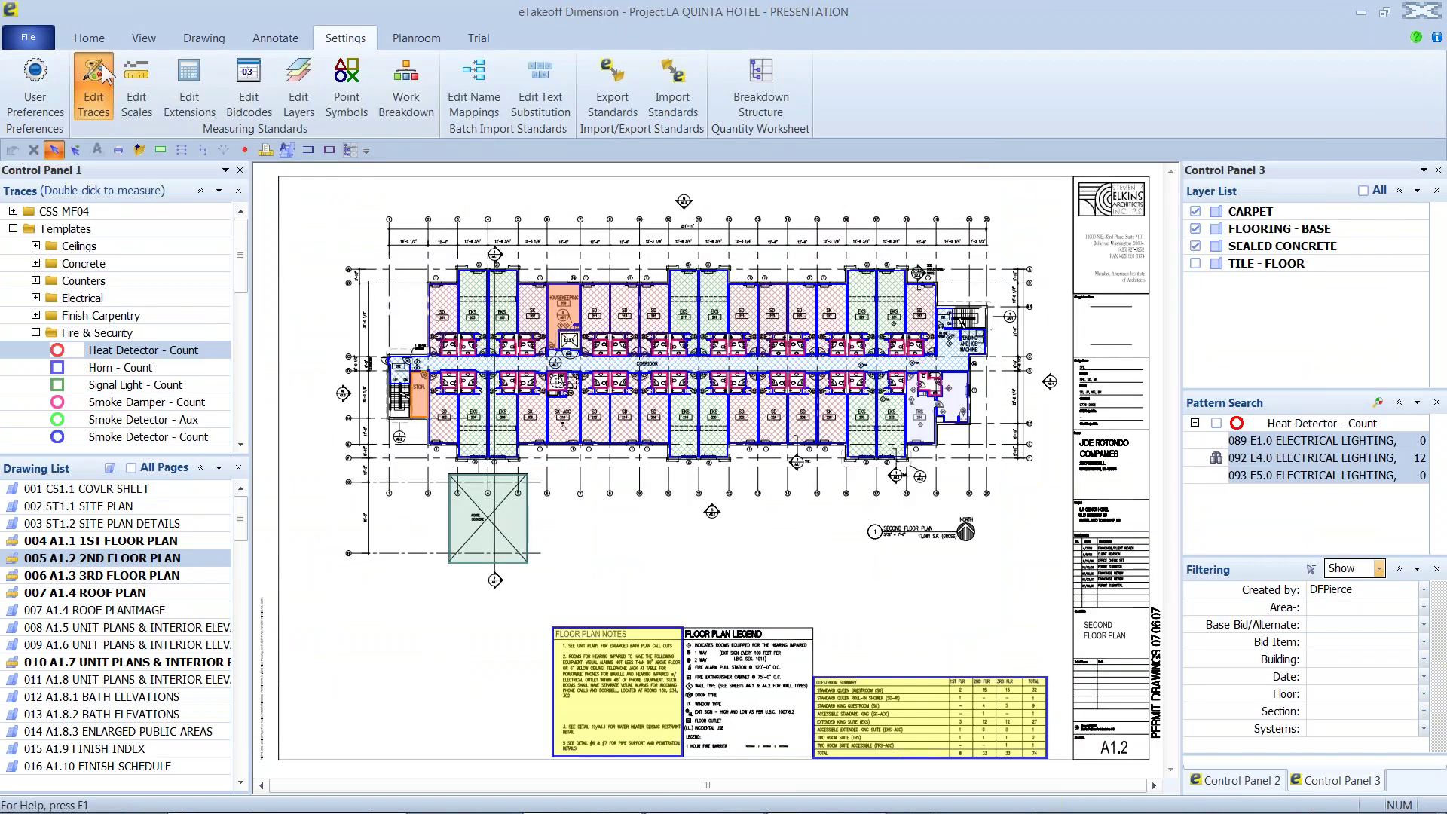
Step: Review the protection options in the Standards Security Setup, and leave it without making changes
{"action": "left_click", "coordinate": [45, 29]}
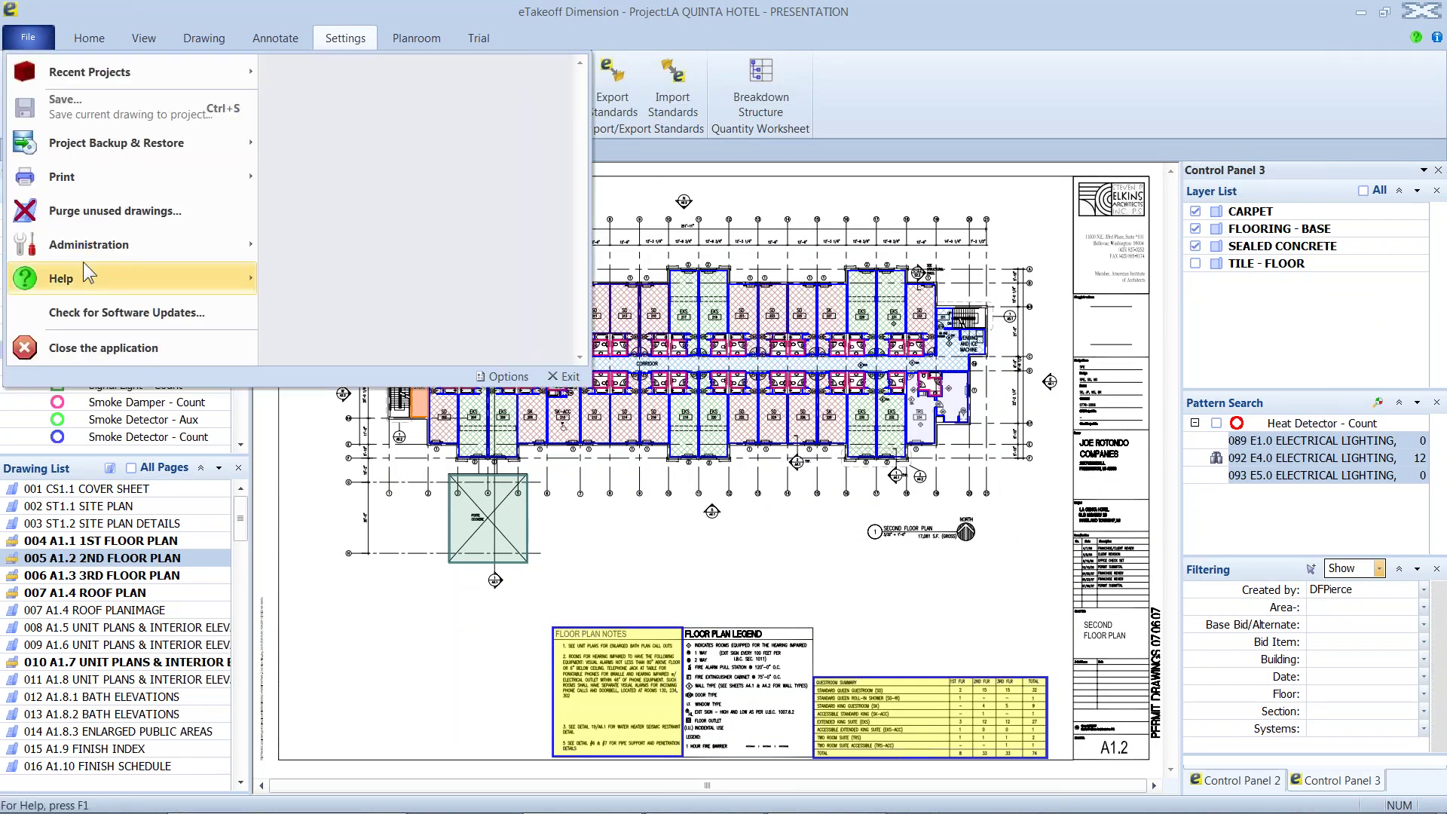
{"action": "mouse_move", "coordinate": [88, 251]}
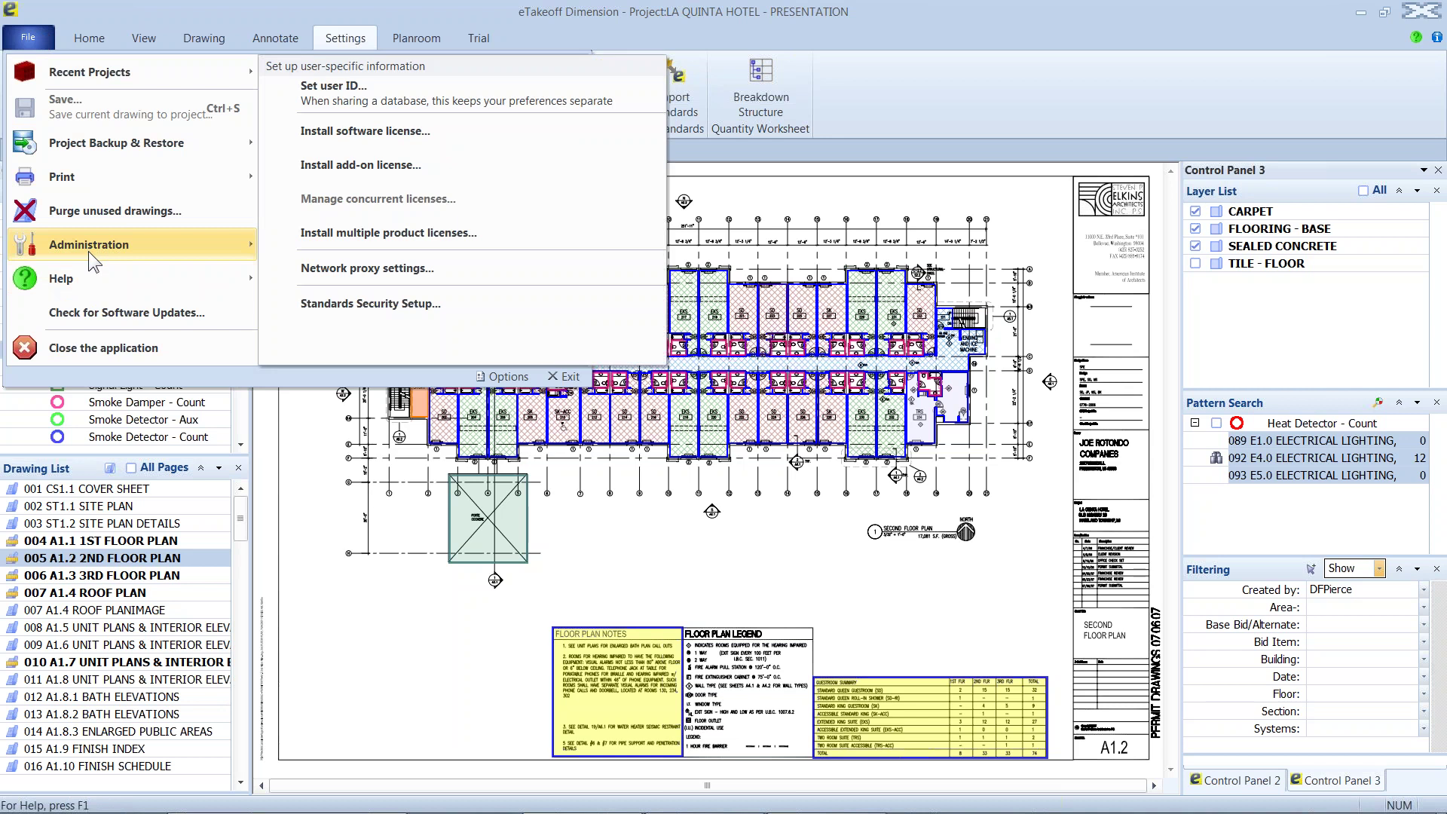
{"action": "left_click", "coordinate": [327, 302]}
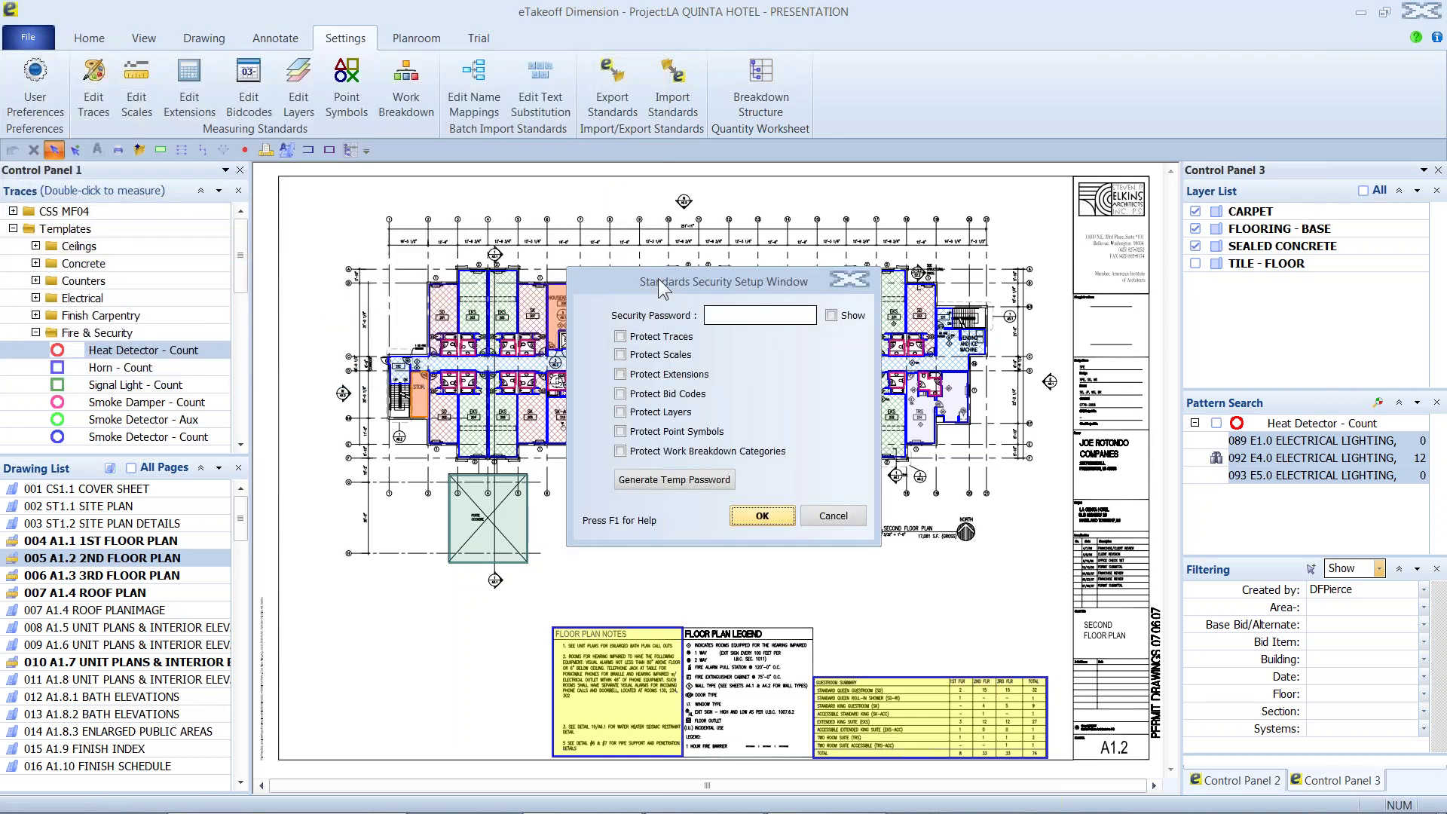
{"action": "left_click_drag", "start_coordinate": [658, 278], "coordinate": [648, 259]}
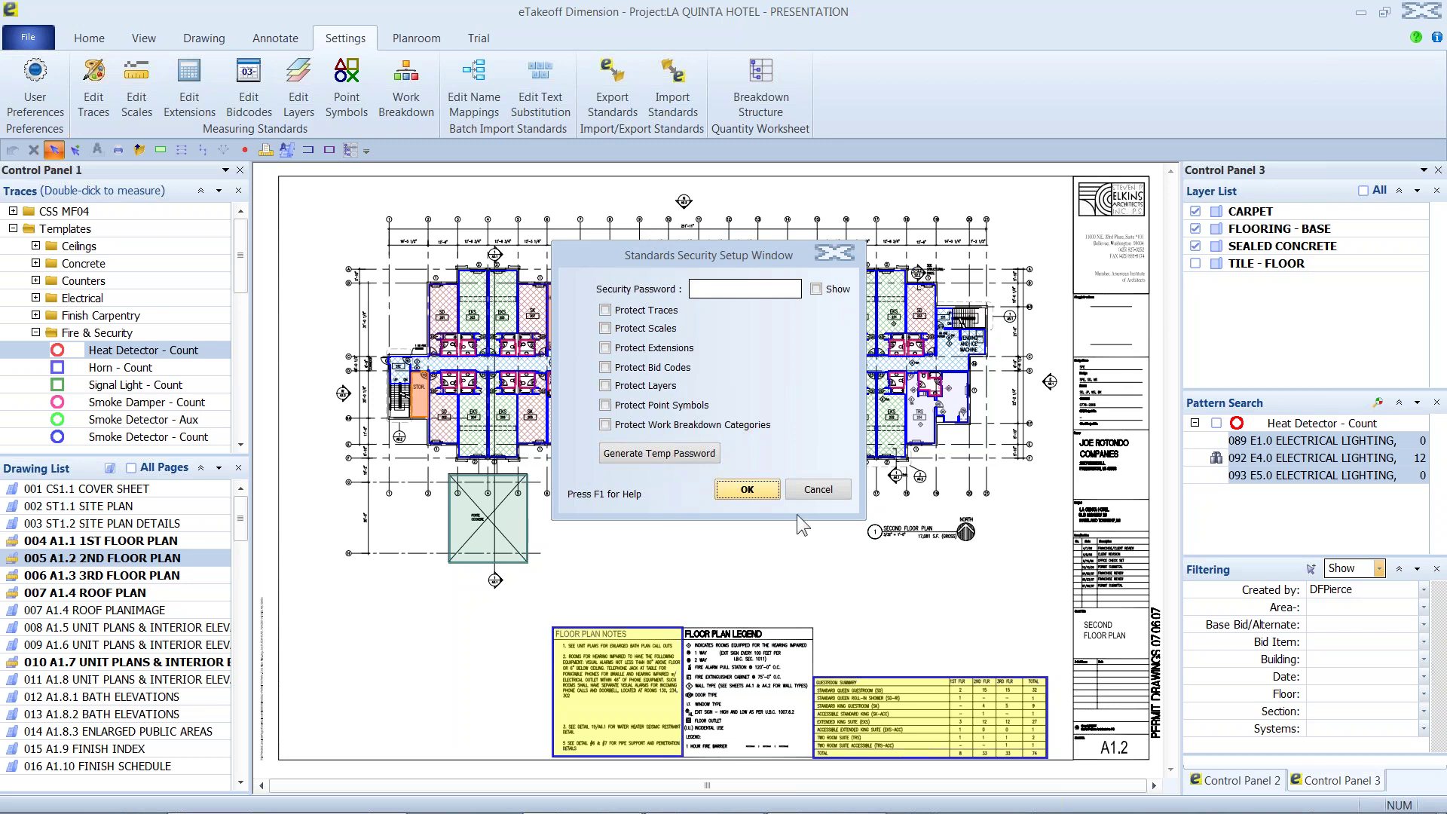
{"action": "left_click", "coordinate": [819, 490]}
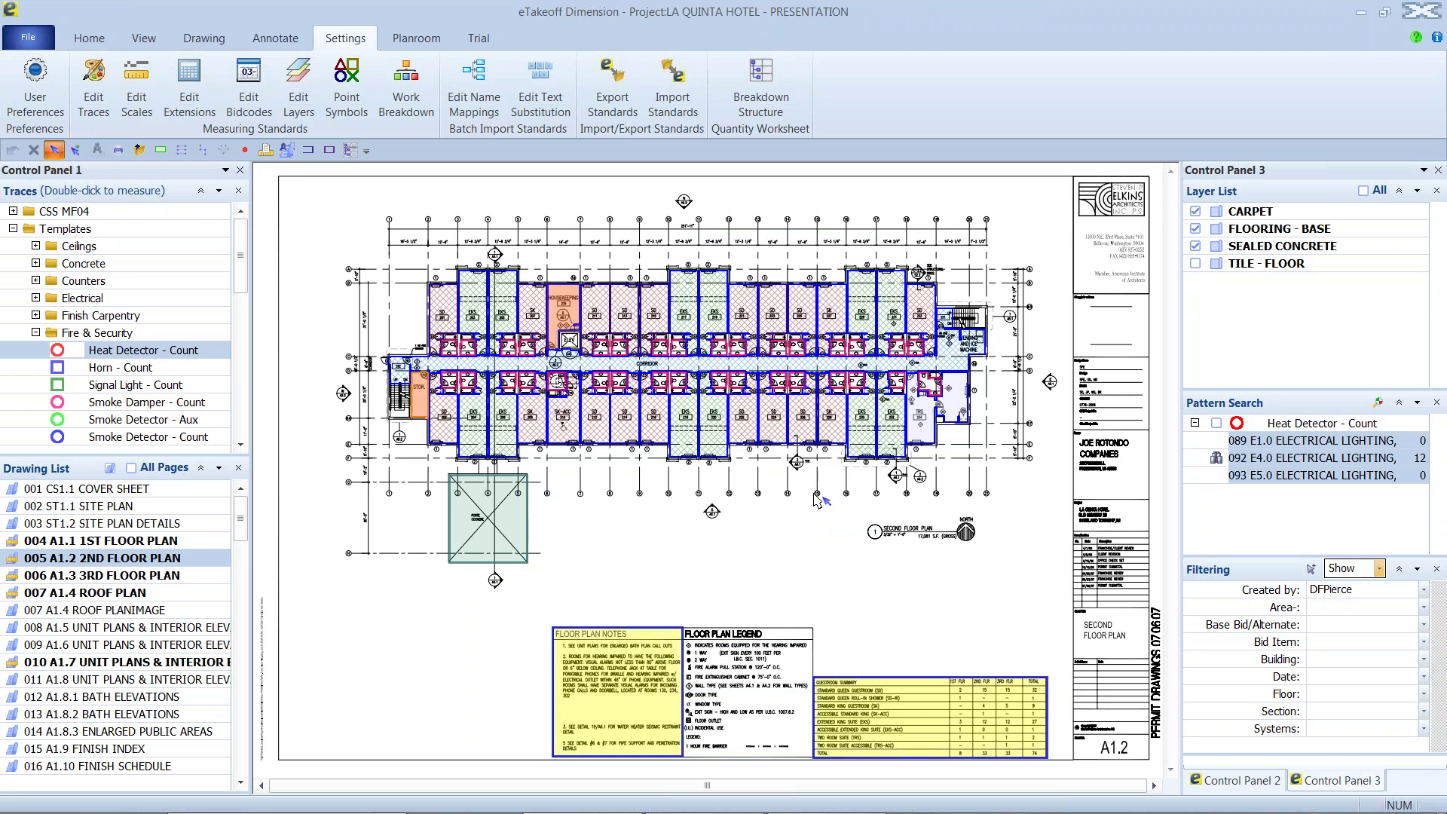
{"action": "key", "text": "alt+Tab"}
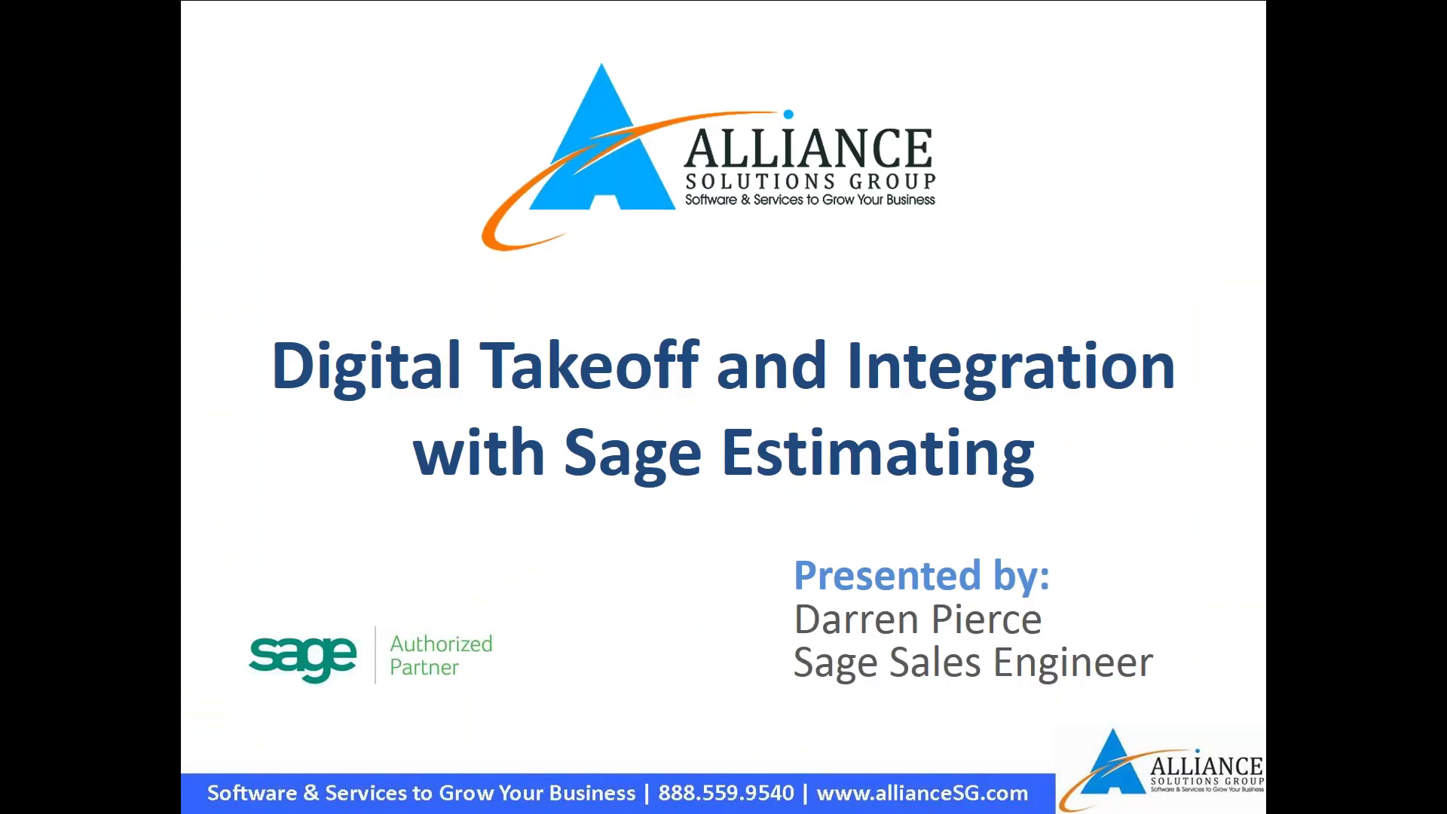
{"action": "key", "text": "Right"}
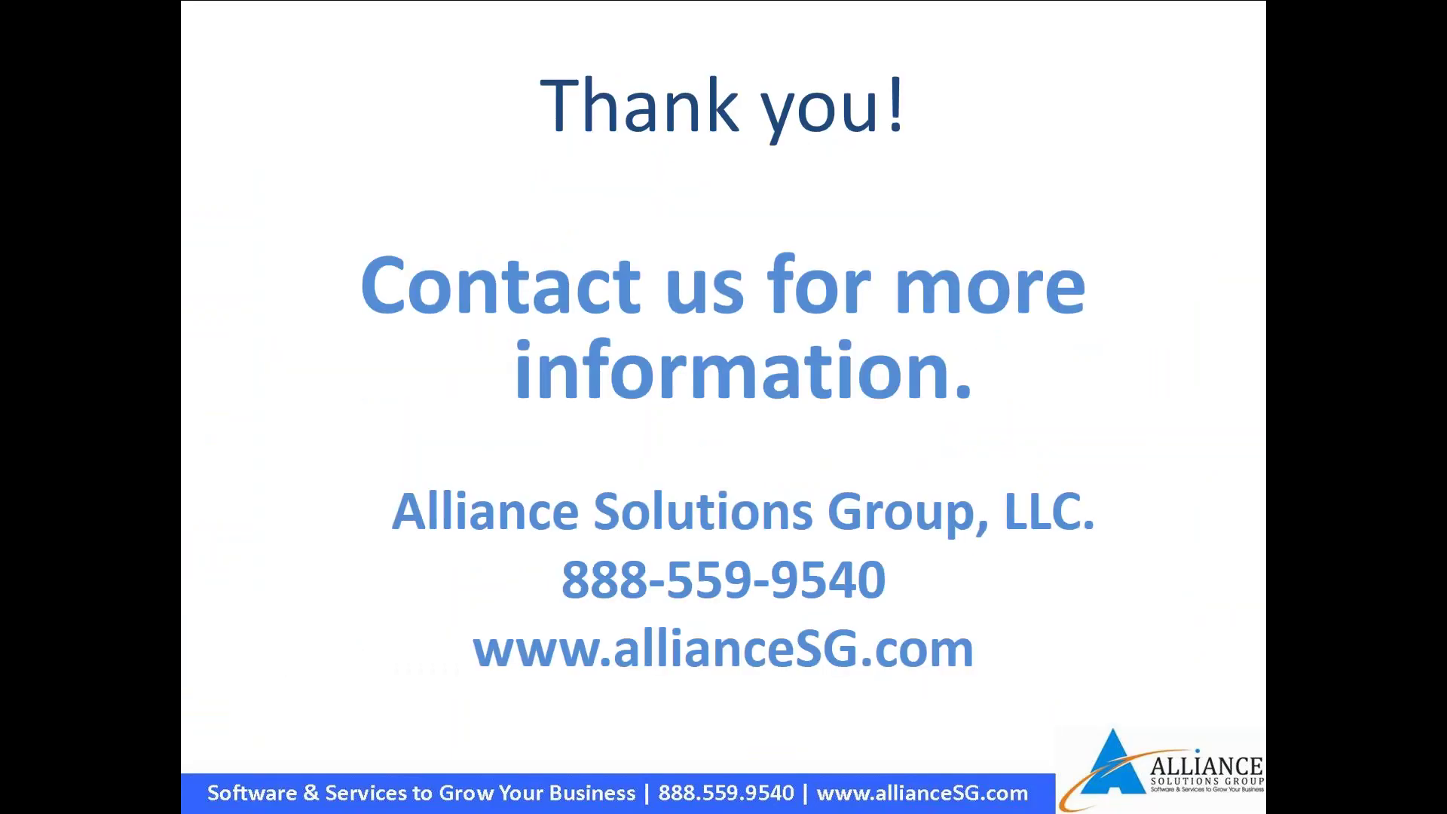